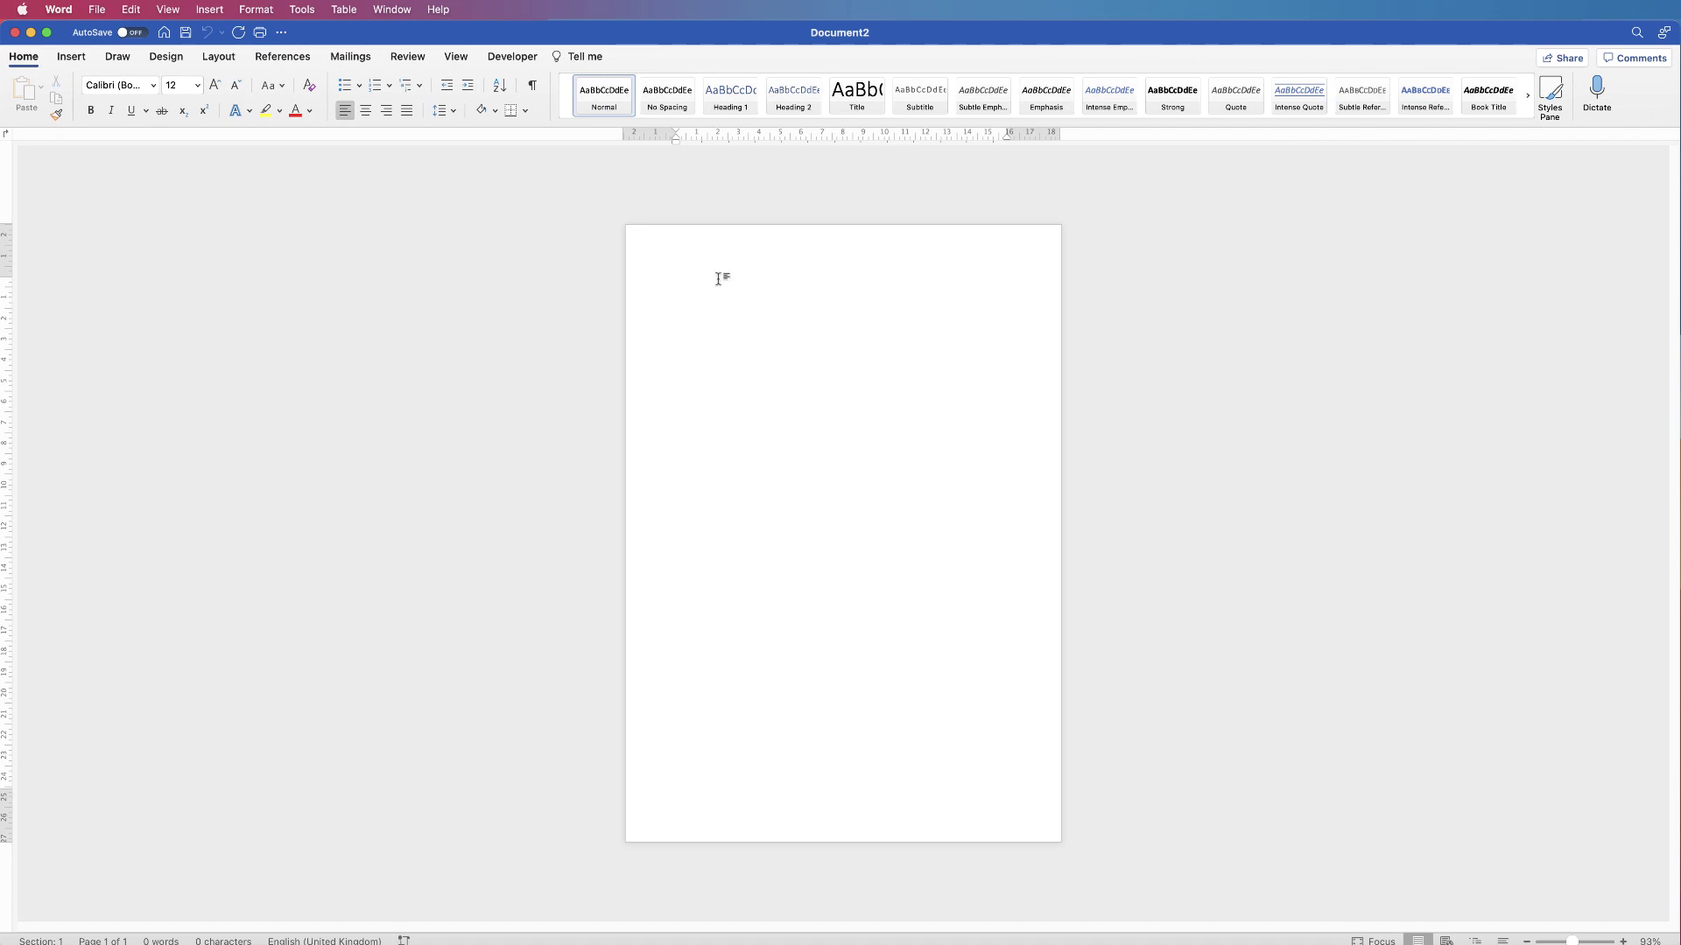
Set the blank document's page size to A5 and zoom in to about 153%
{"action": "left_click", "coordinate": [219, 57]}
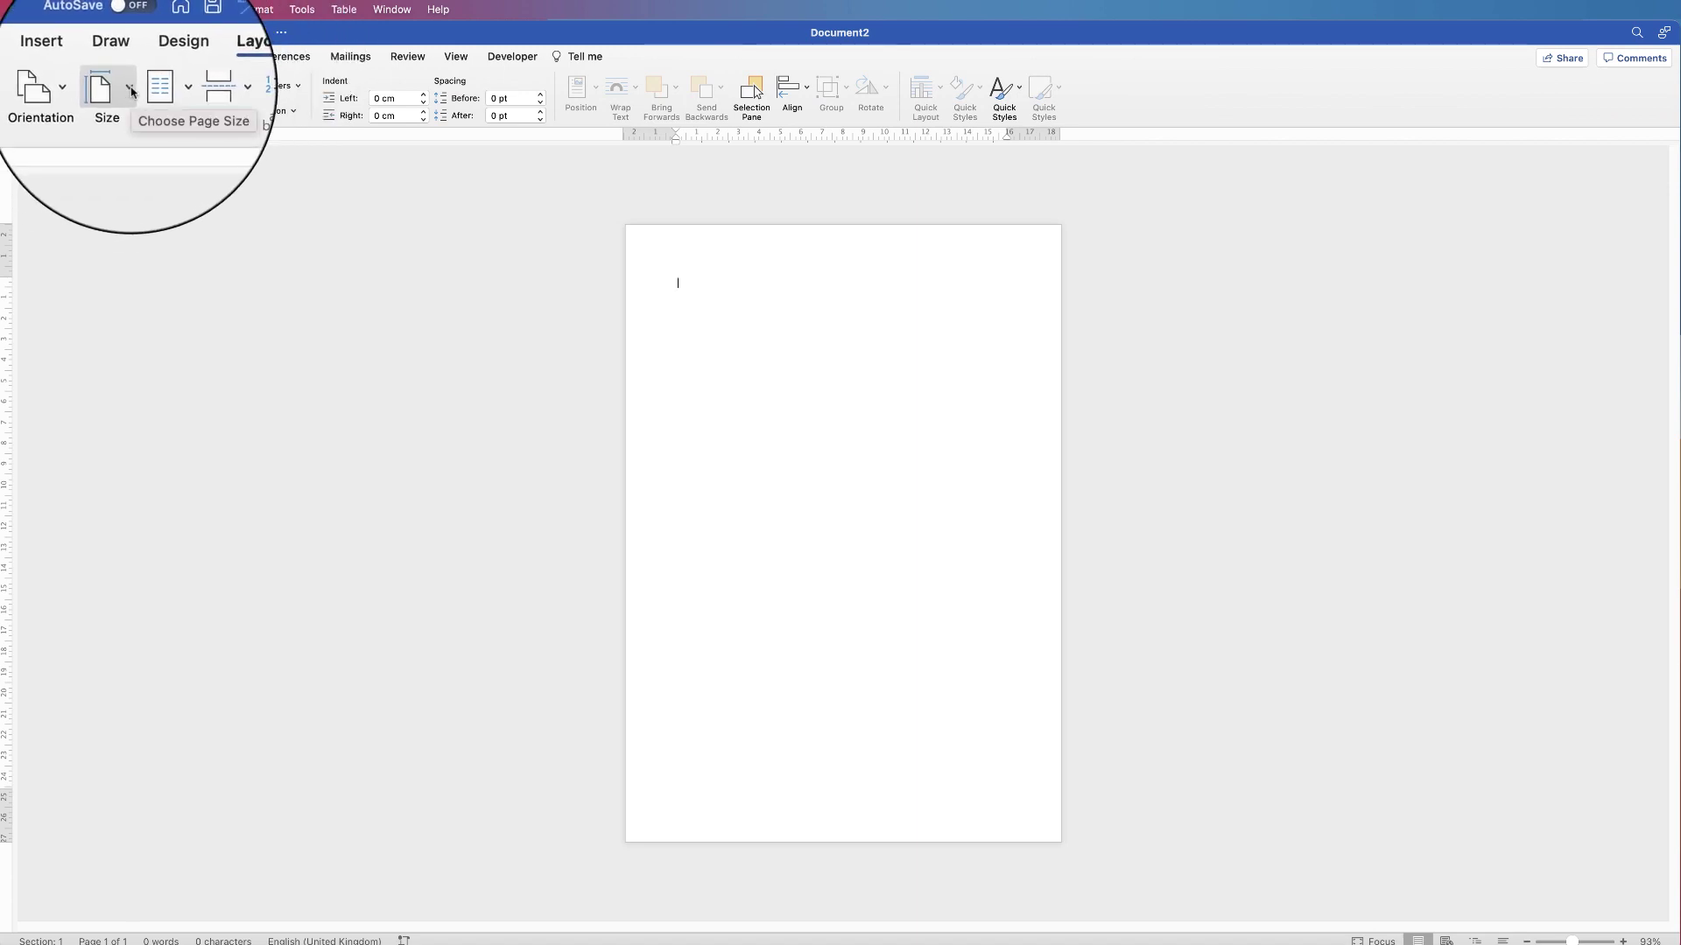
{"action": "left_click", "coordinate": [131, 90]}
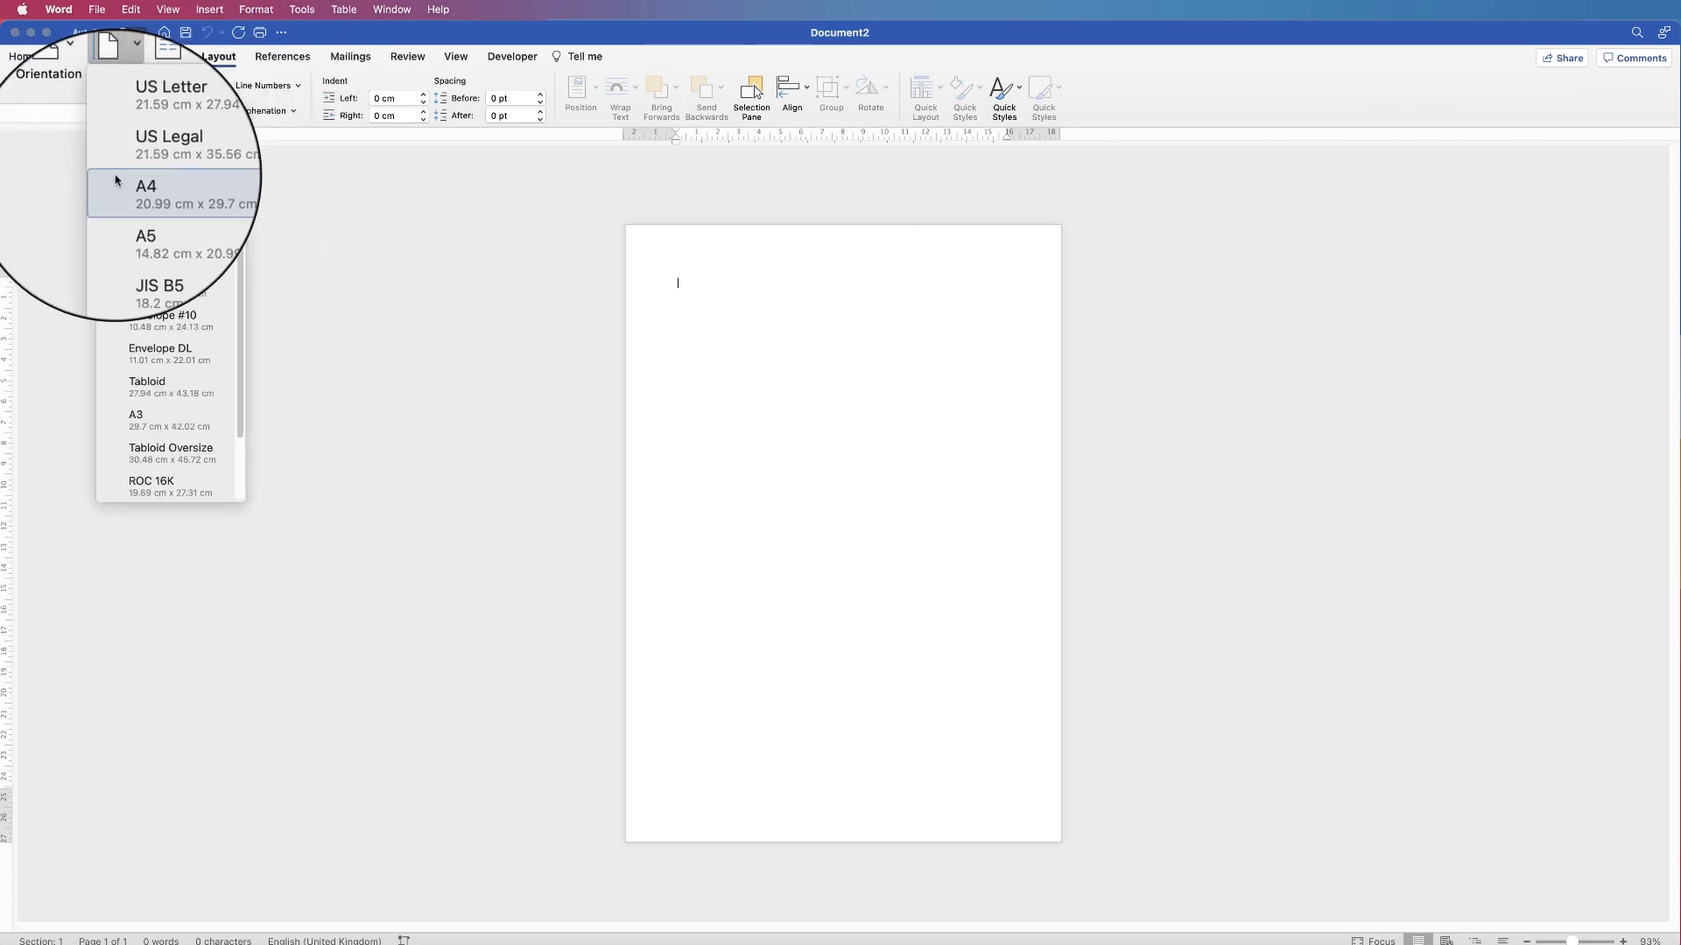
{"action": "left_click", "coordinate": [159, 225]}
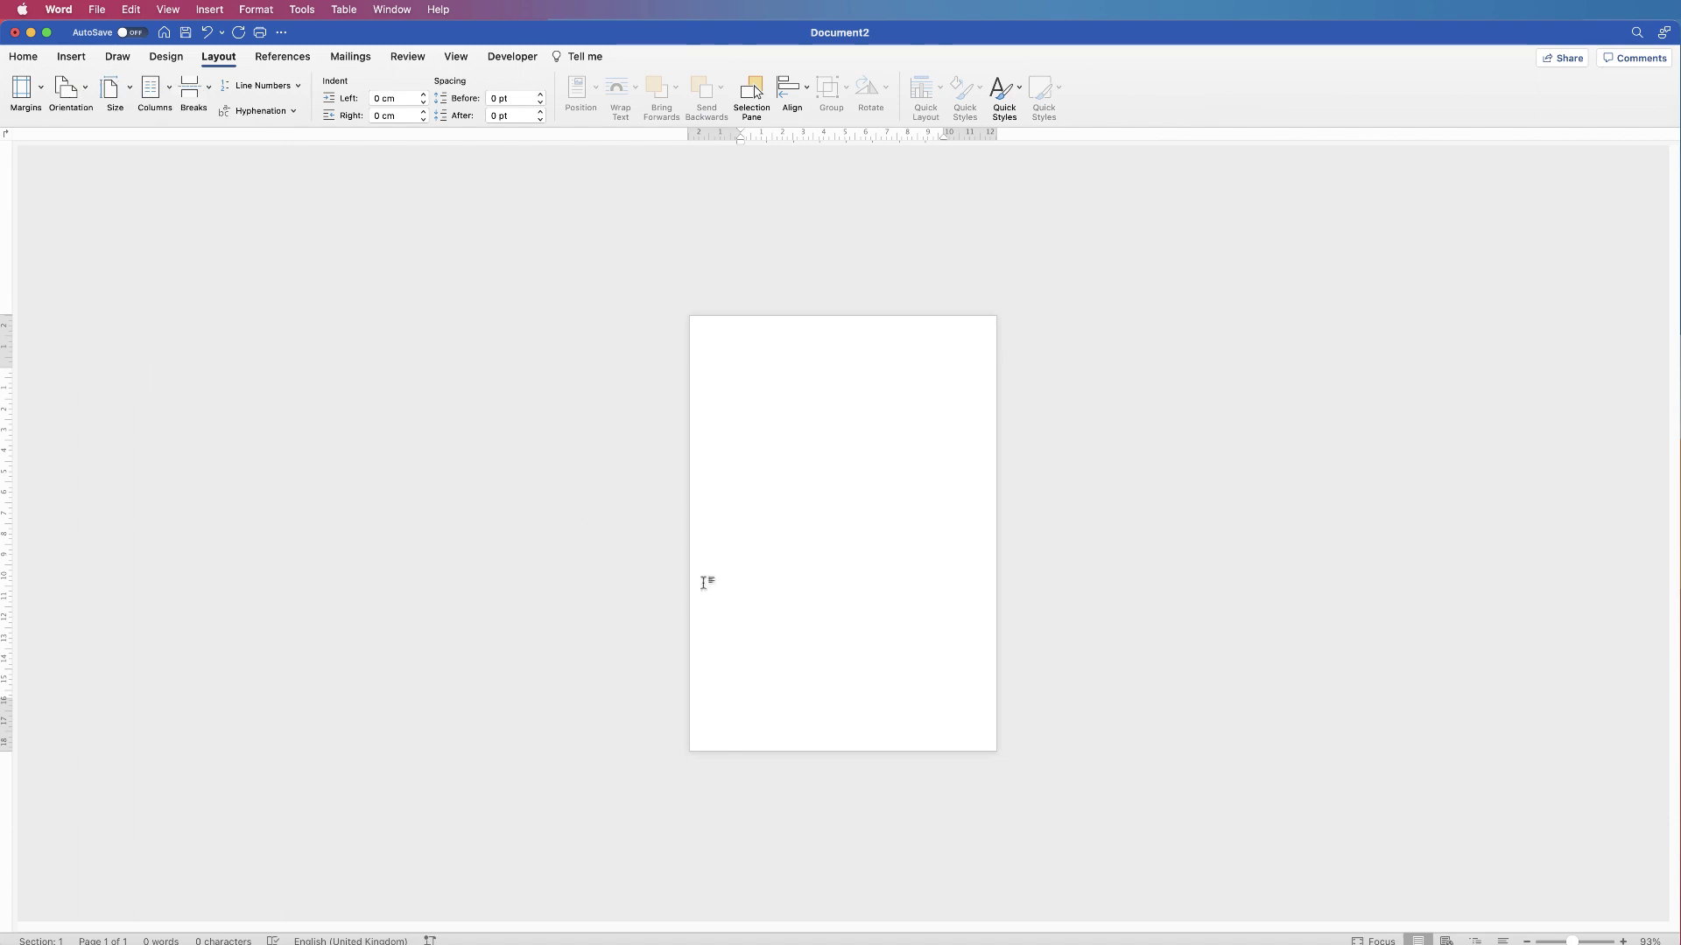
{"action": "left_click_drag", "start_coordinate": [1573, 941], "coordinate": [1580, 937]}
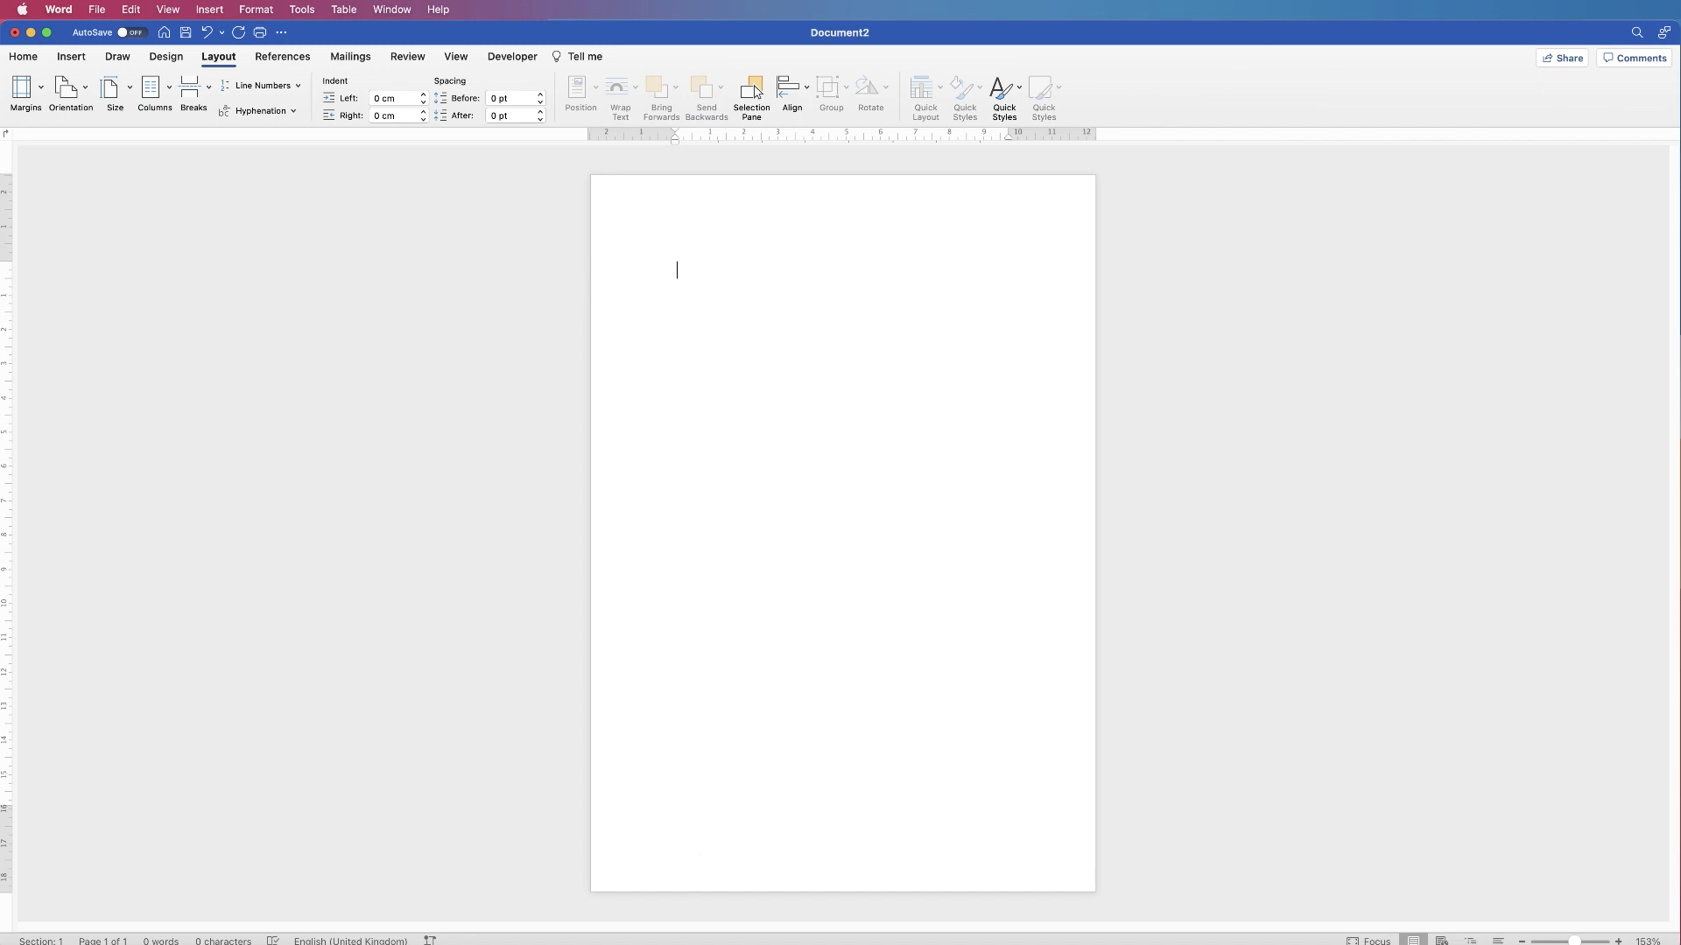
Switch to Safari and open the Pixabay website
{"action": "key", "text": "super+Tab"}
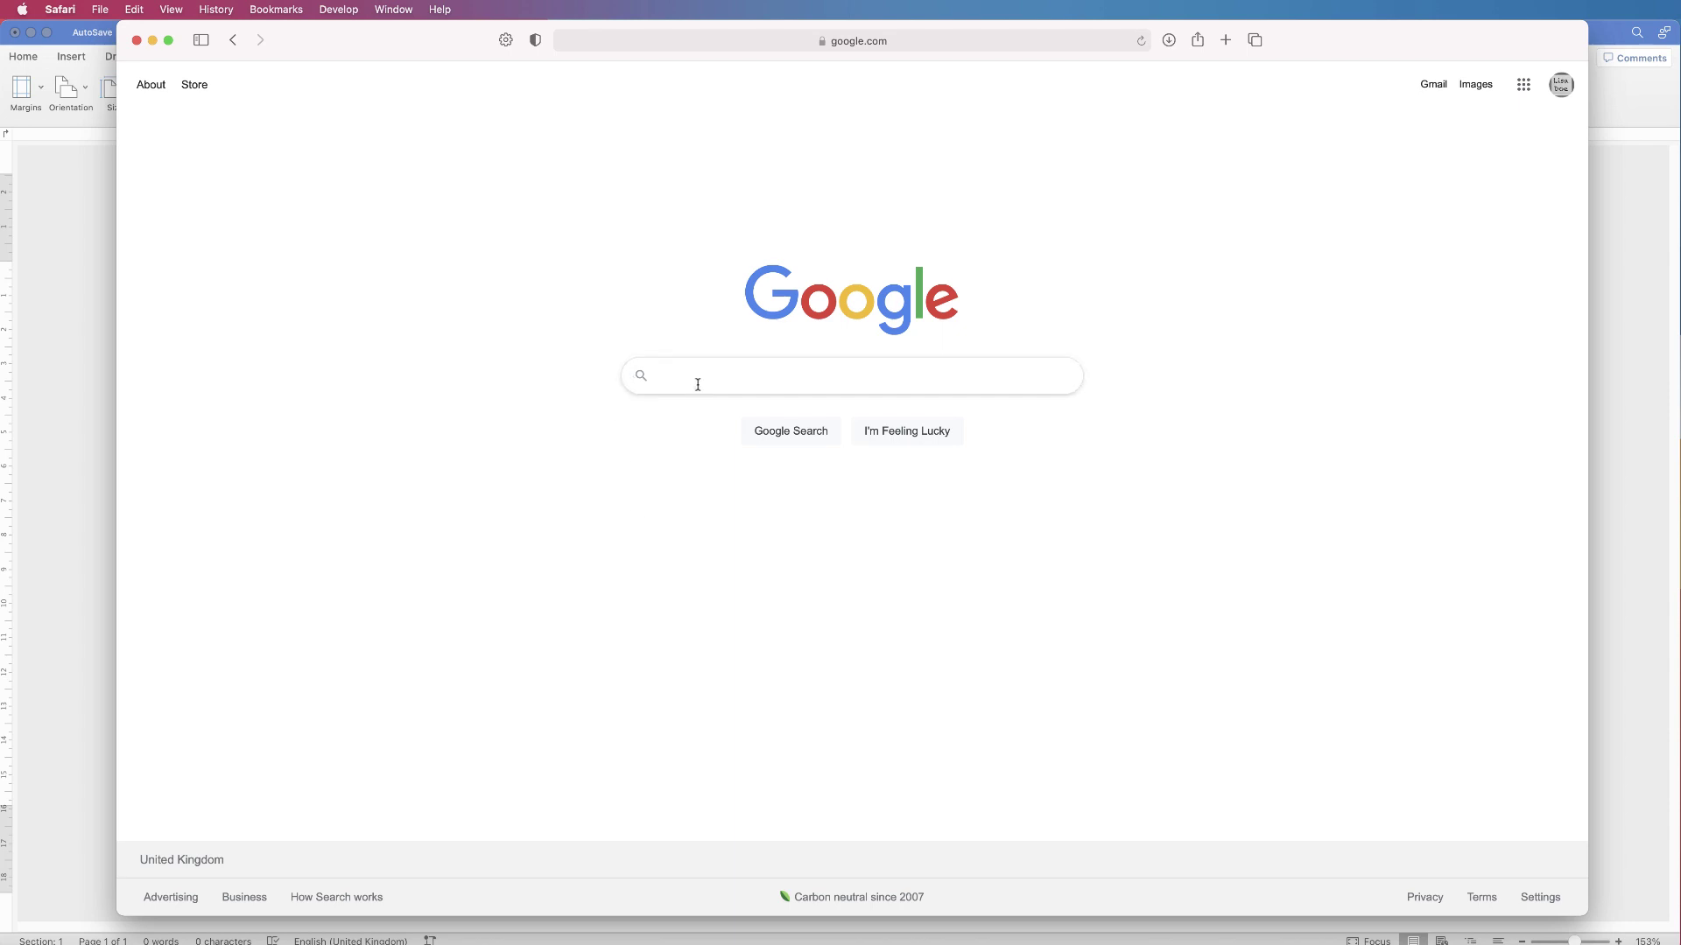
{"action": "left_click", "coordinate": [688, 46]}
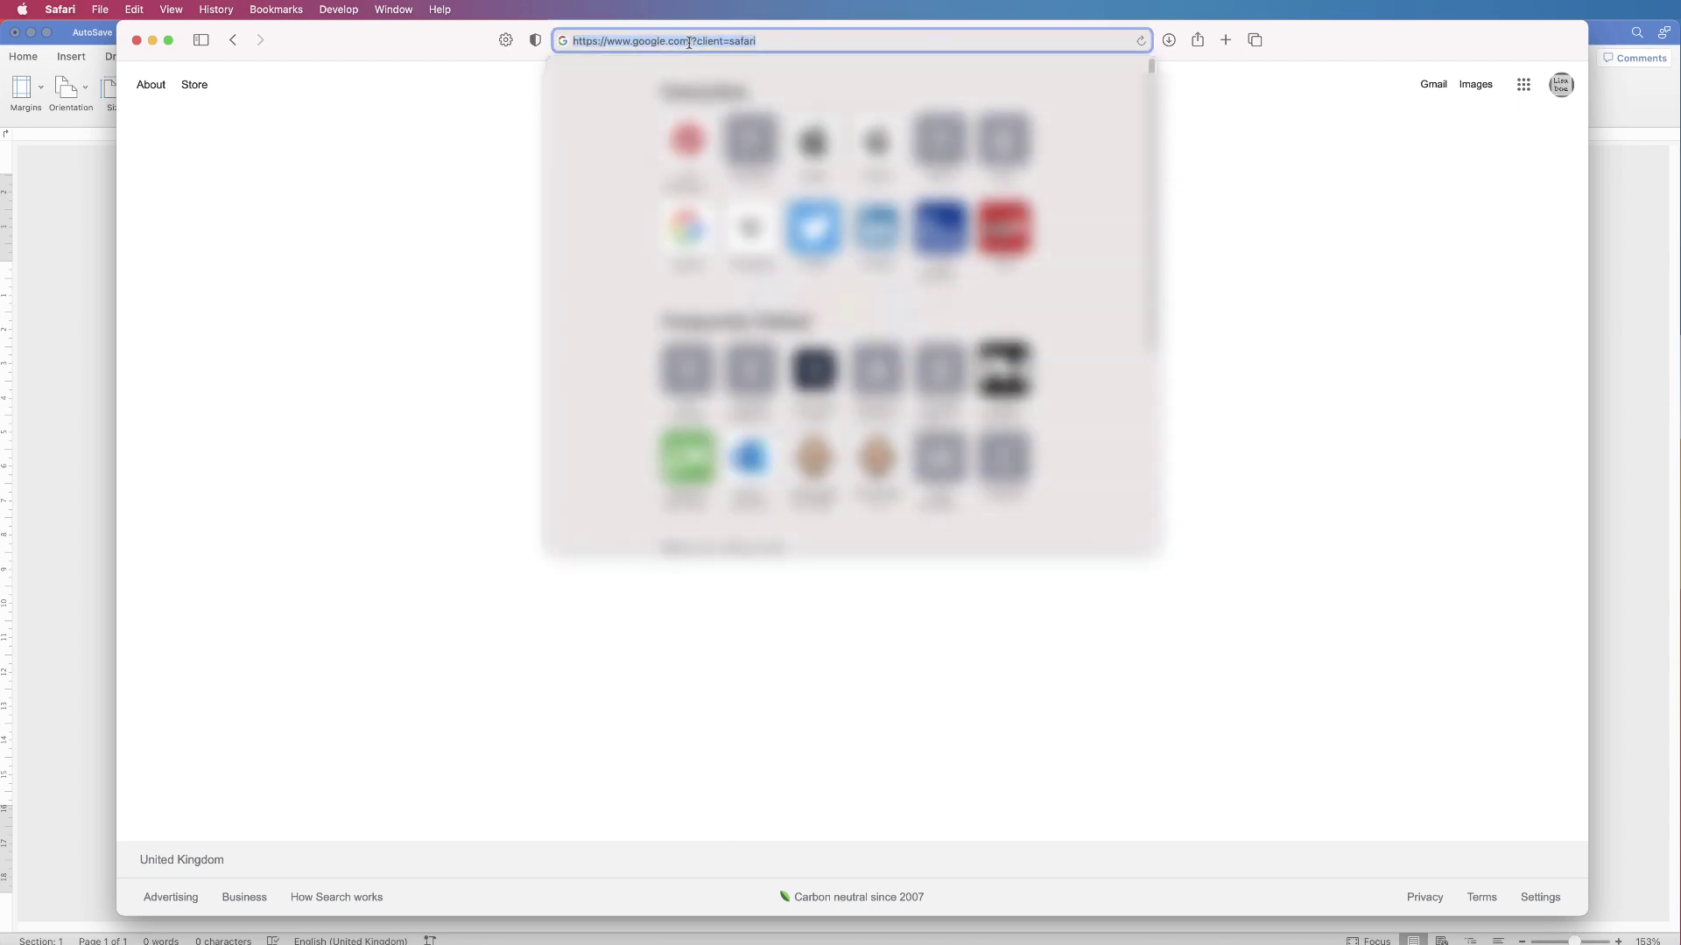
{"action": "type", "text": "PIXABAY.com — 2.5 million+ Stunning Free Images to Use Anywhere"}
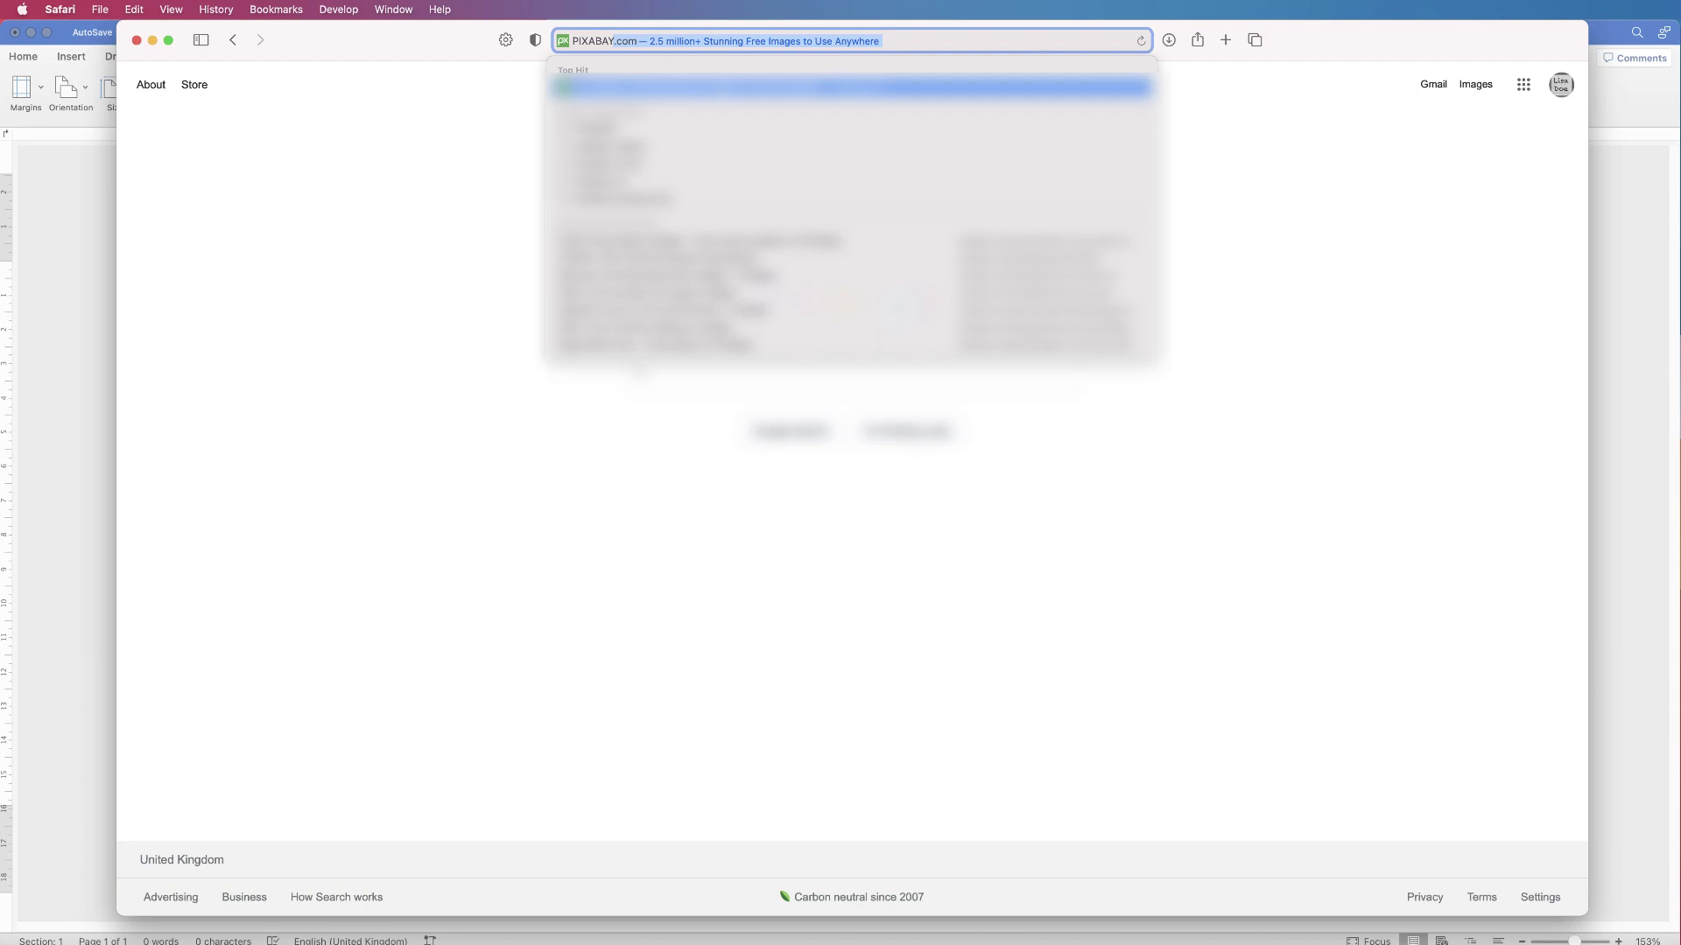
{"action": "key", "text": "Return"}
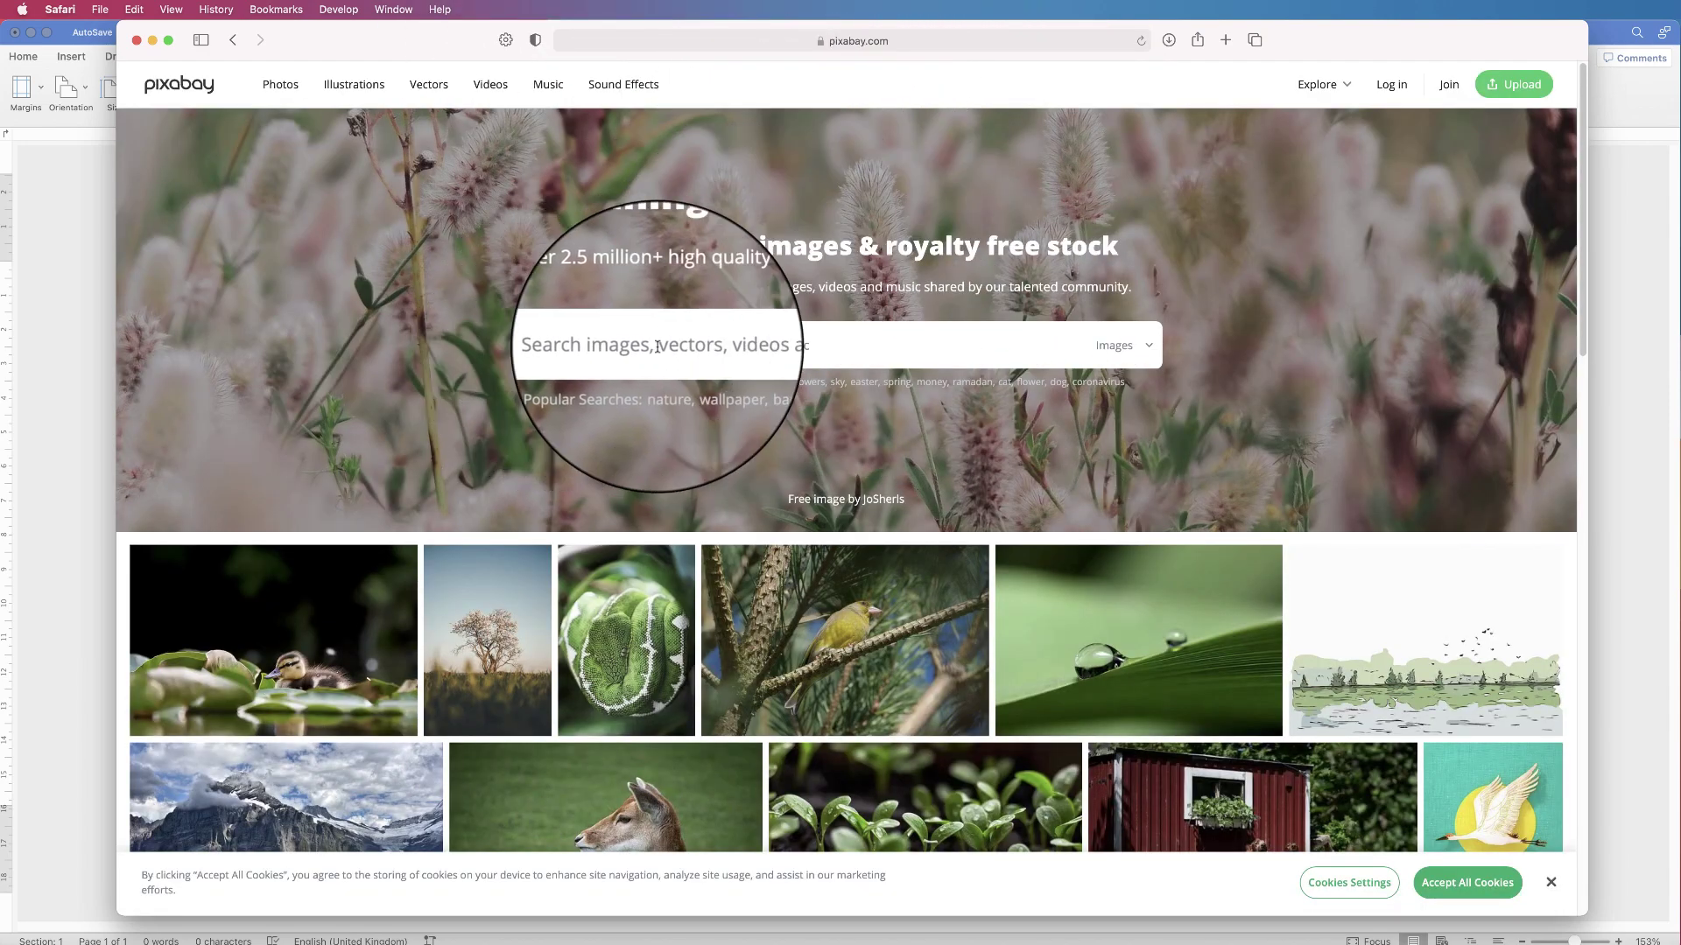
Search Pixabay for floral images limited to Illustrations and scroll through the results
{"action": "left_click", "coordinate": [615, 343]}
{"action": "type", "text": "FLORAL"}
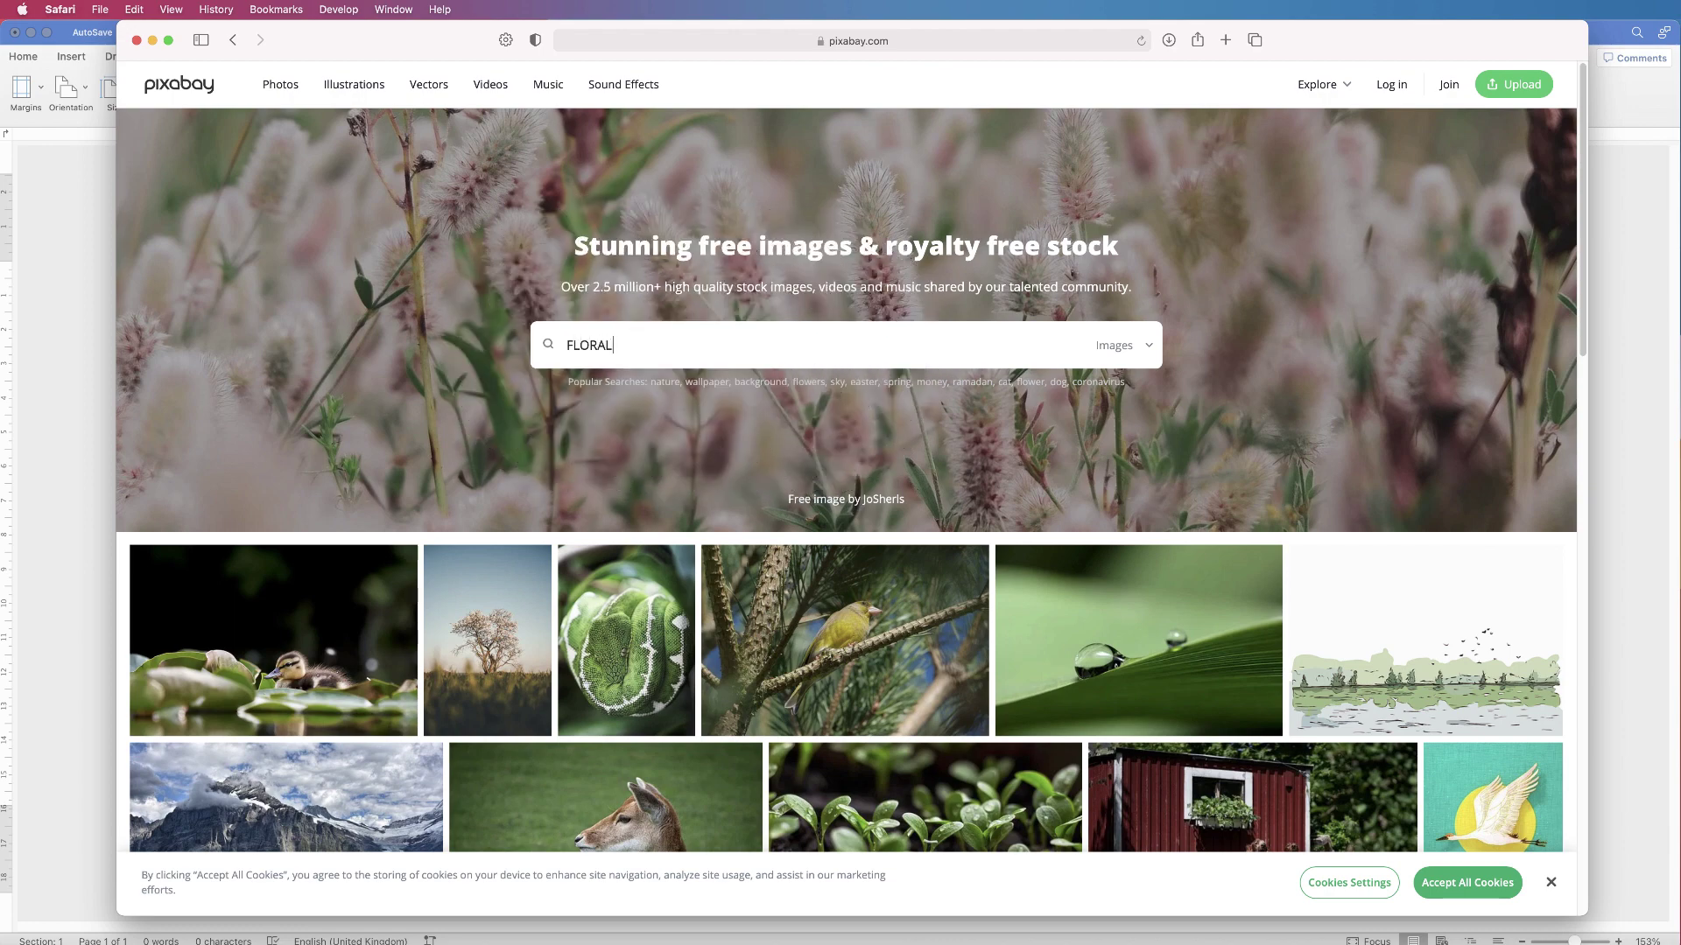
{"action": "left_click", "coordinate": [1149, 347]}
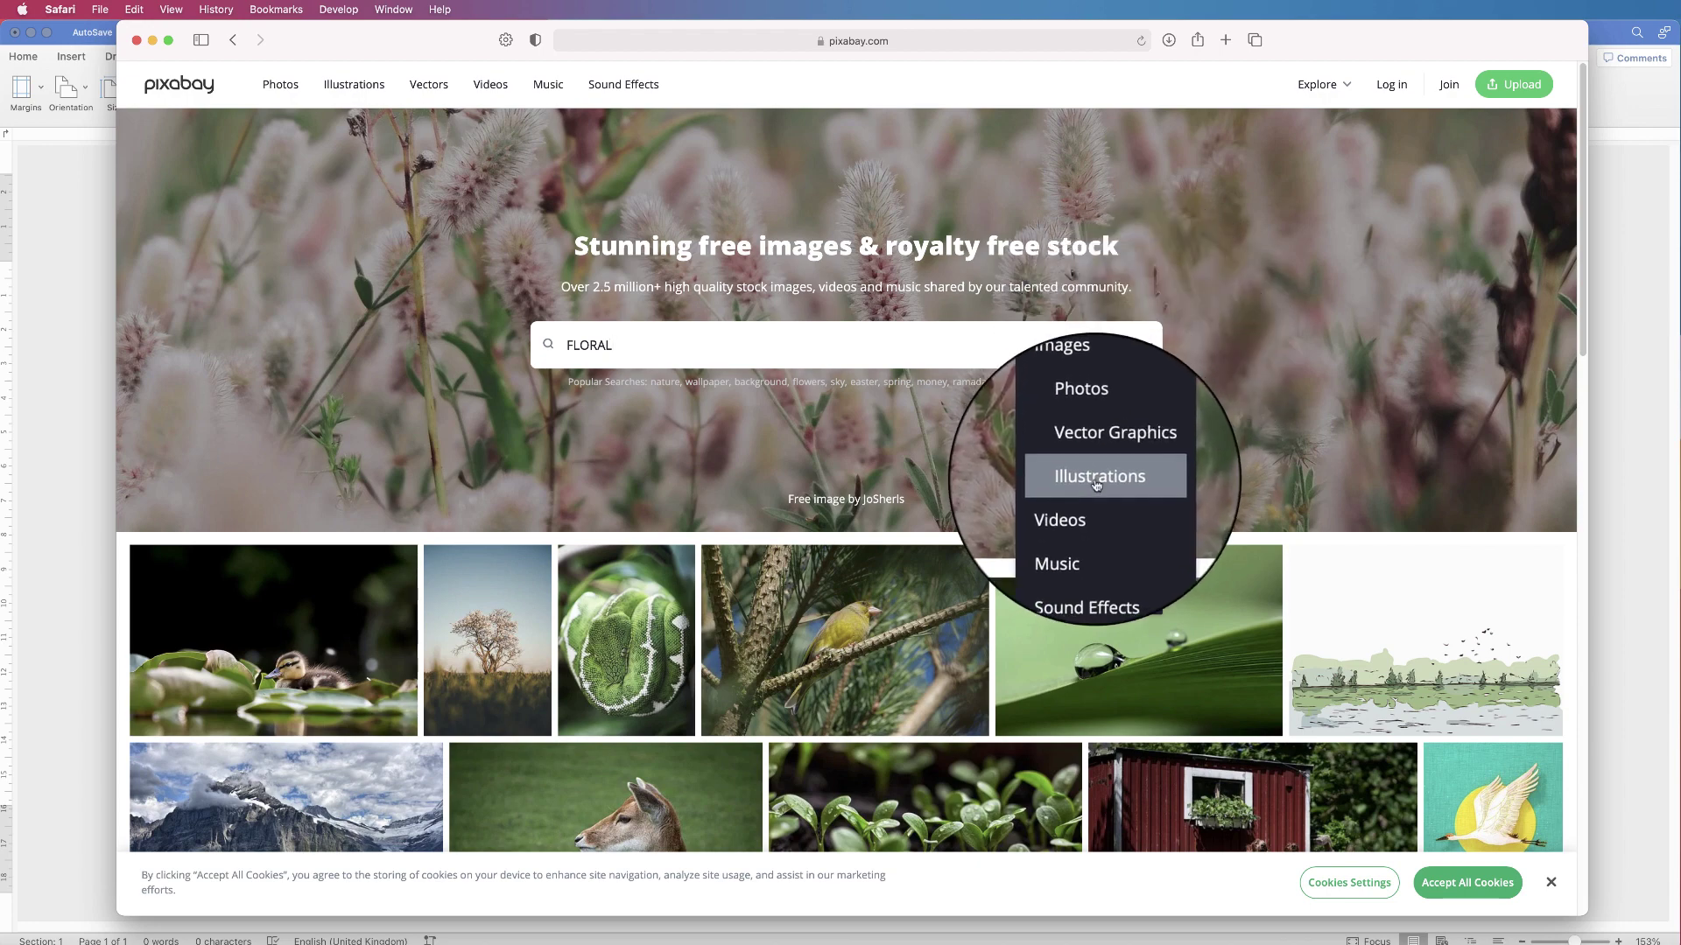
{"action": "left_click", "coordinate": [1094, 480]}
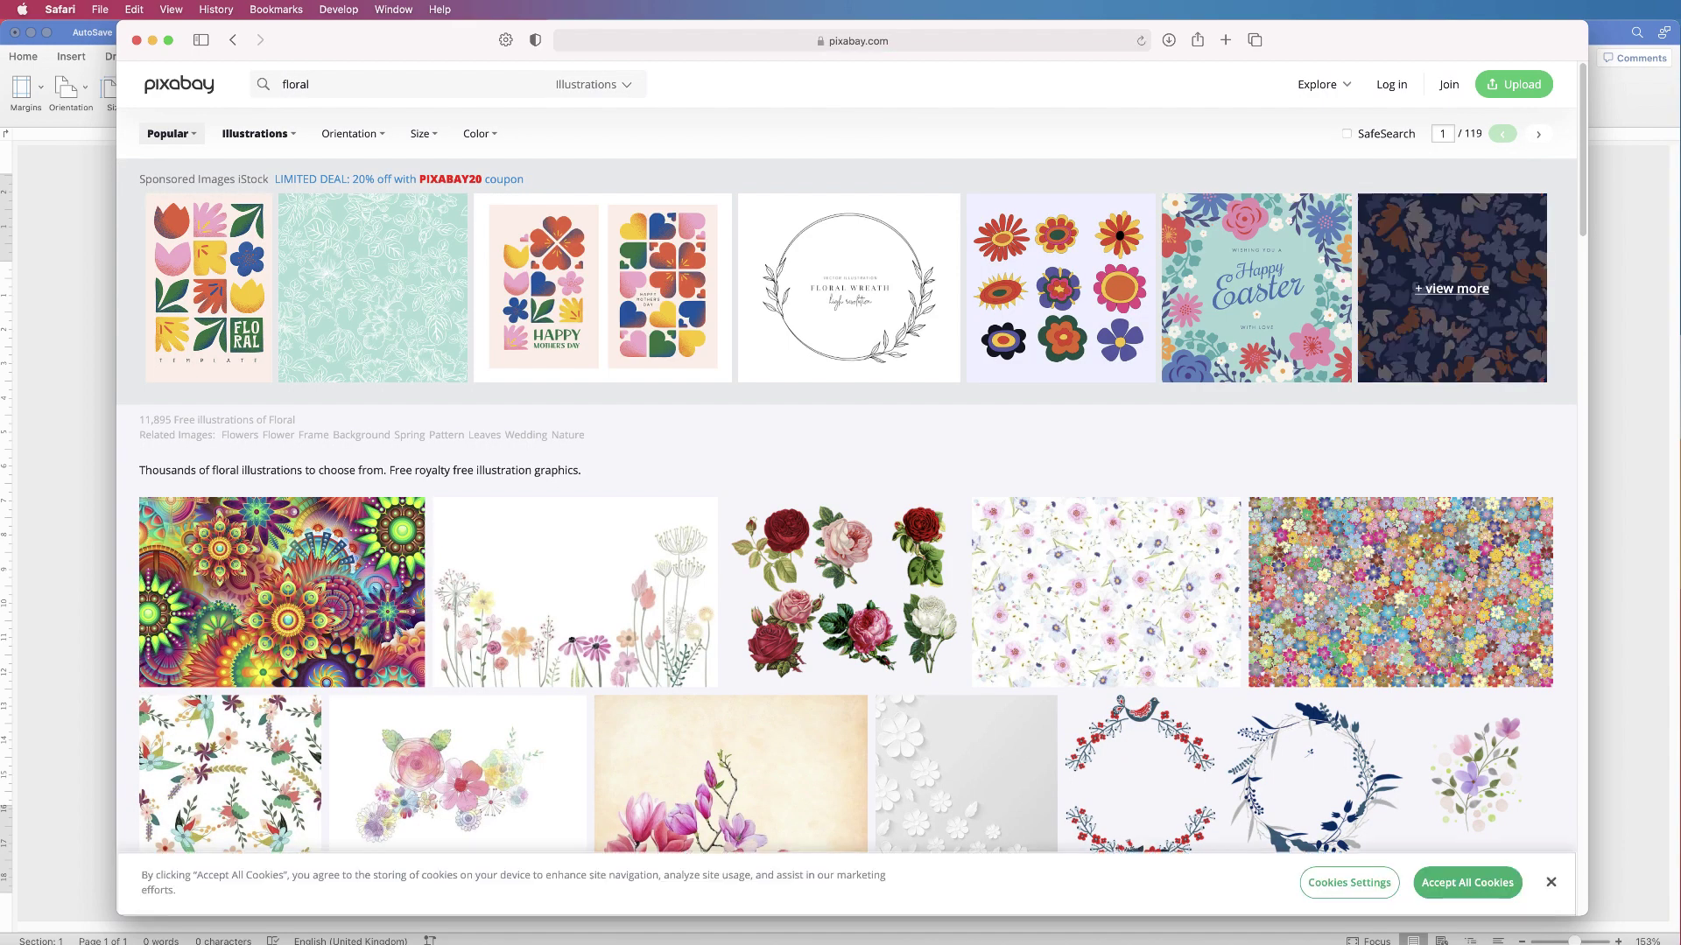
{"action": "scroll", "coordinate": [851, 455], "scroll_direction": "down", "scroll_amount": 7}
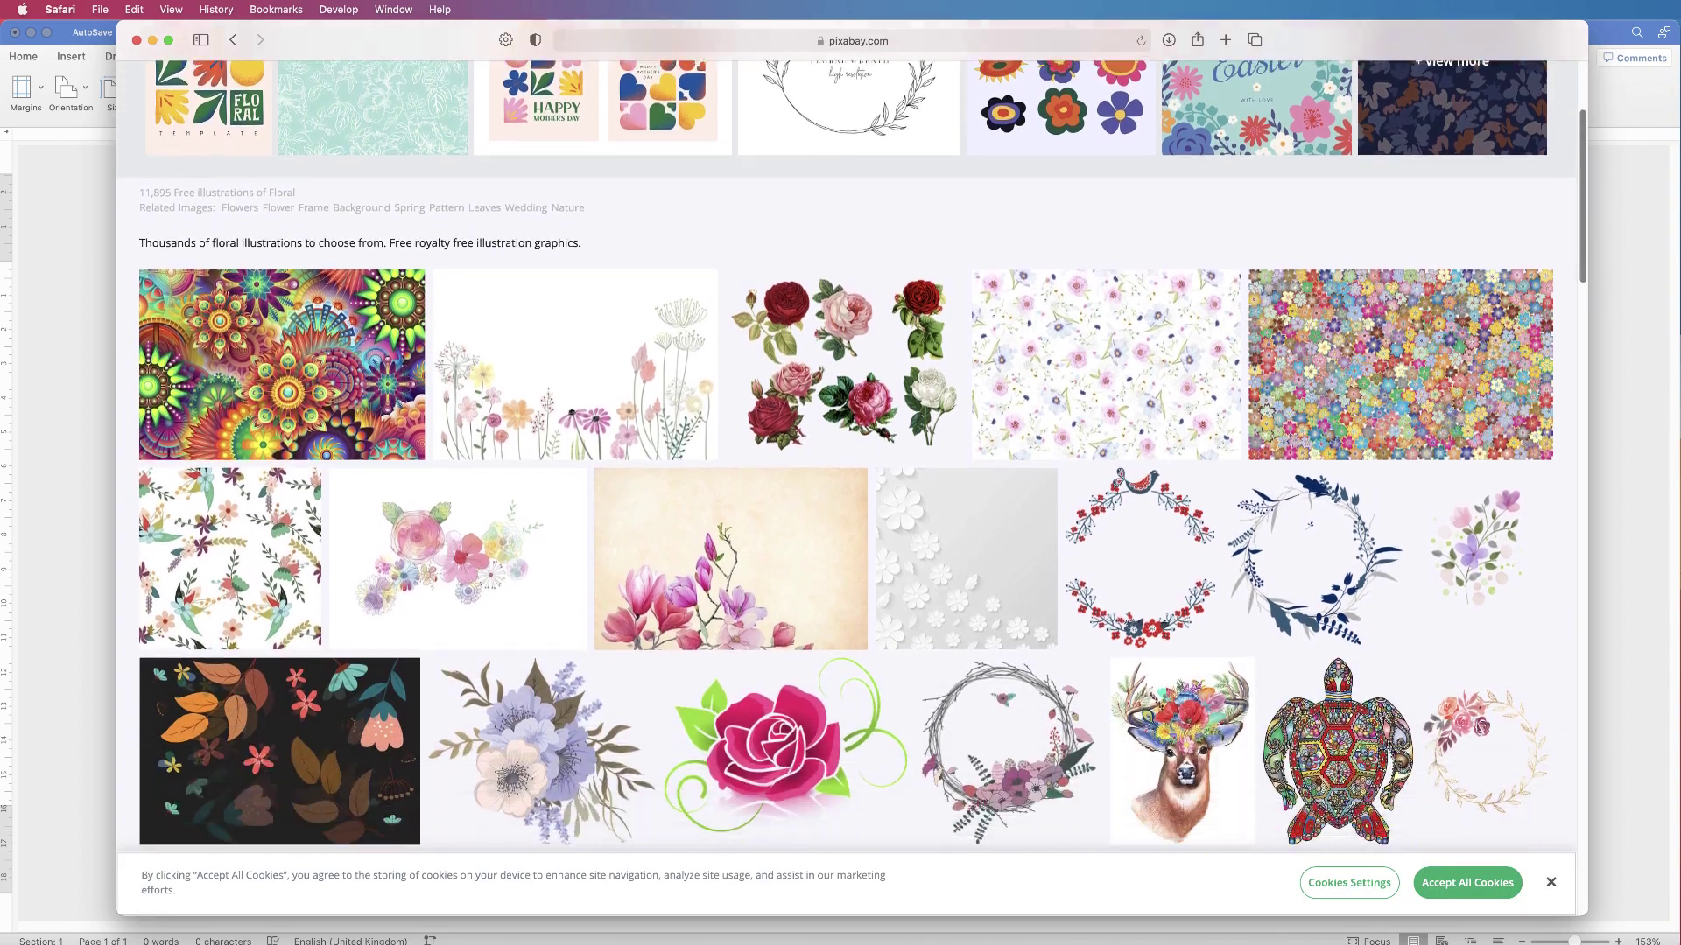
{"action": "scroll", "coordinate": [851, 455], "scroll_direction": "down", "scroll_amount": 12}
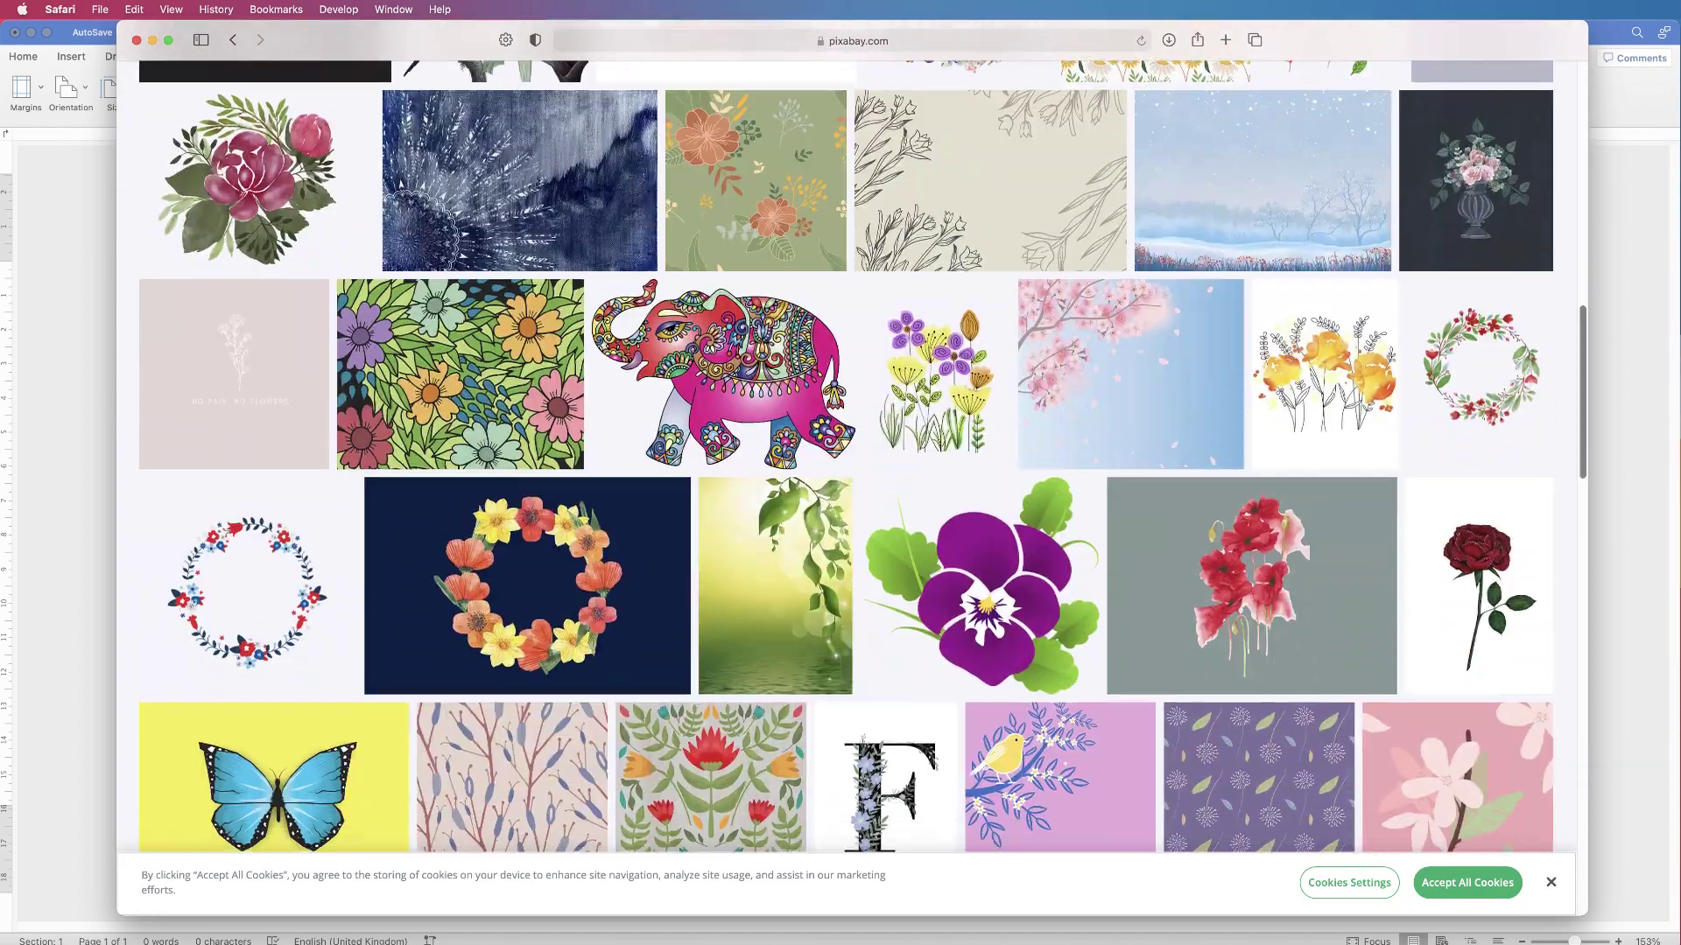
{"action": "scroll", "coordinate": [851, 455], "scroll_direction": "down", "scroll_amount": 10}
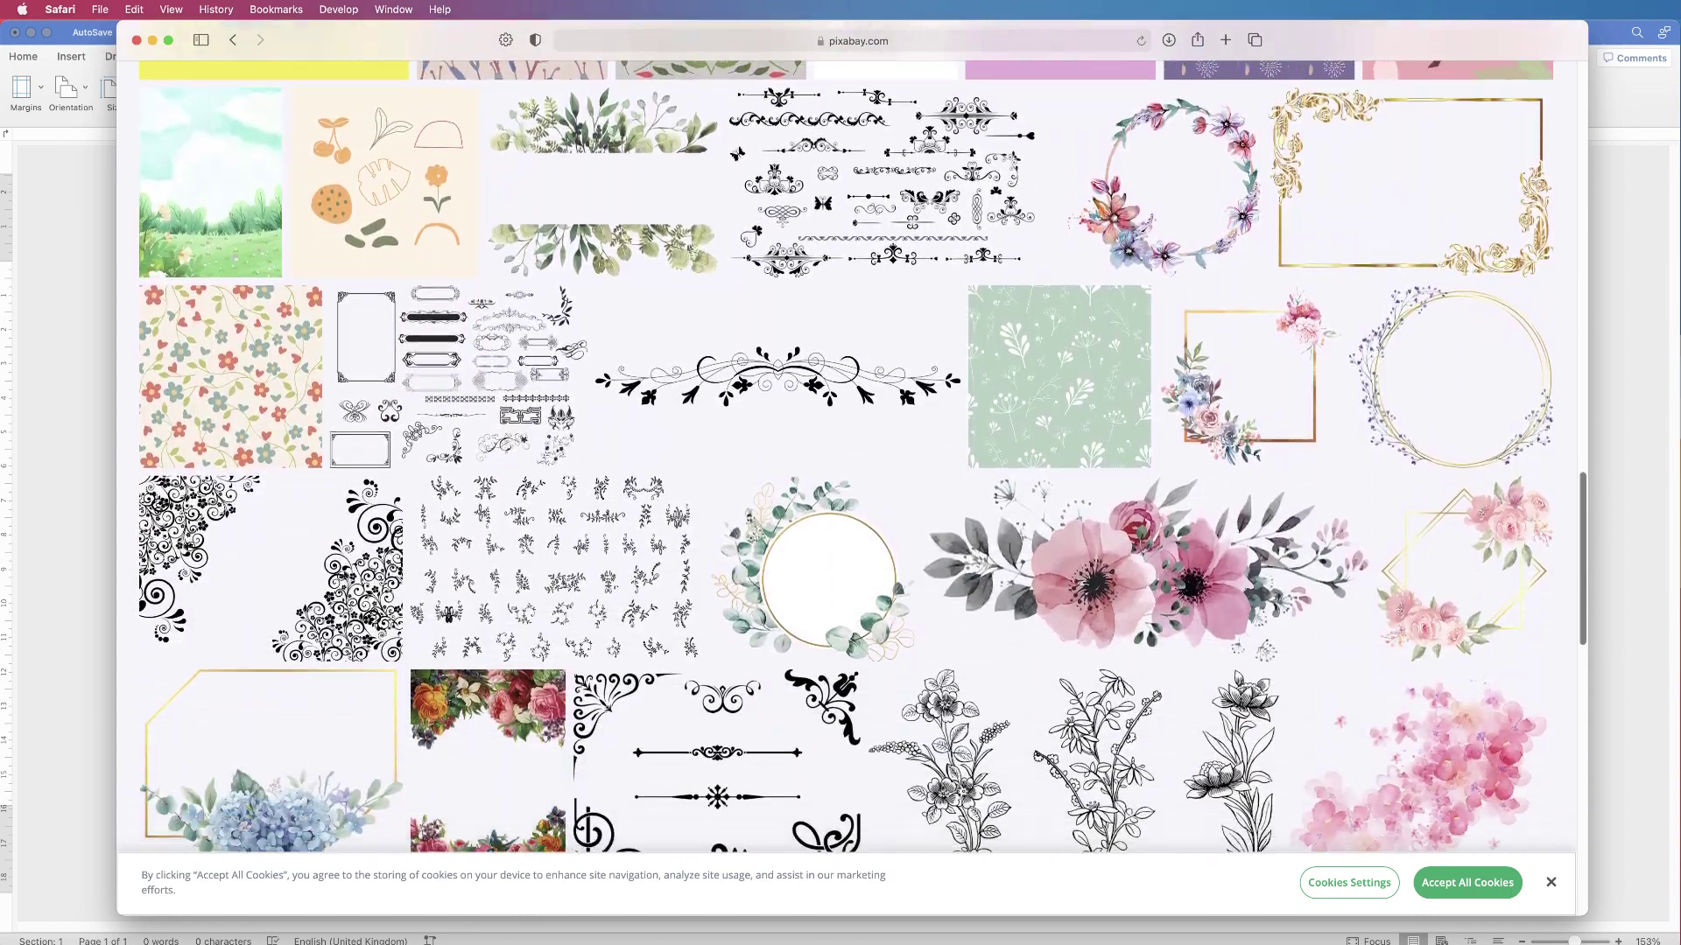
{"action": "scroll", "coordinate": [851, 455], "scroll_direction": "up", "scroll_amount": 6}
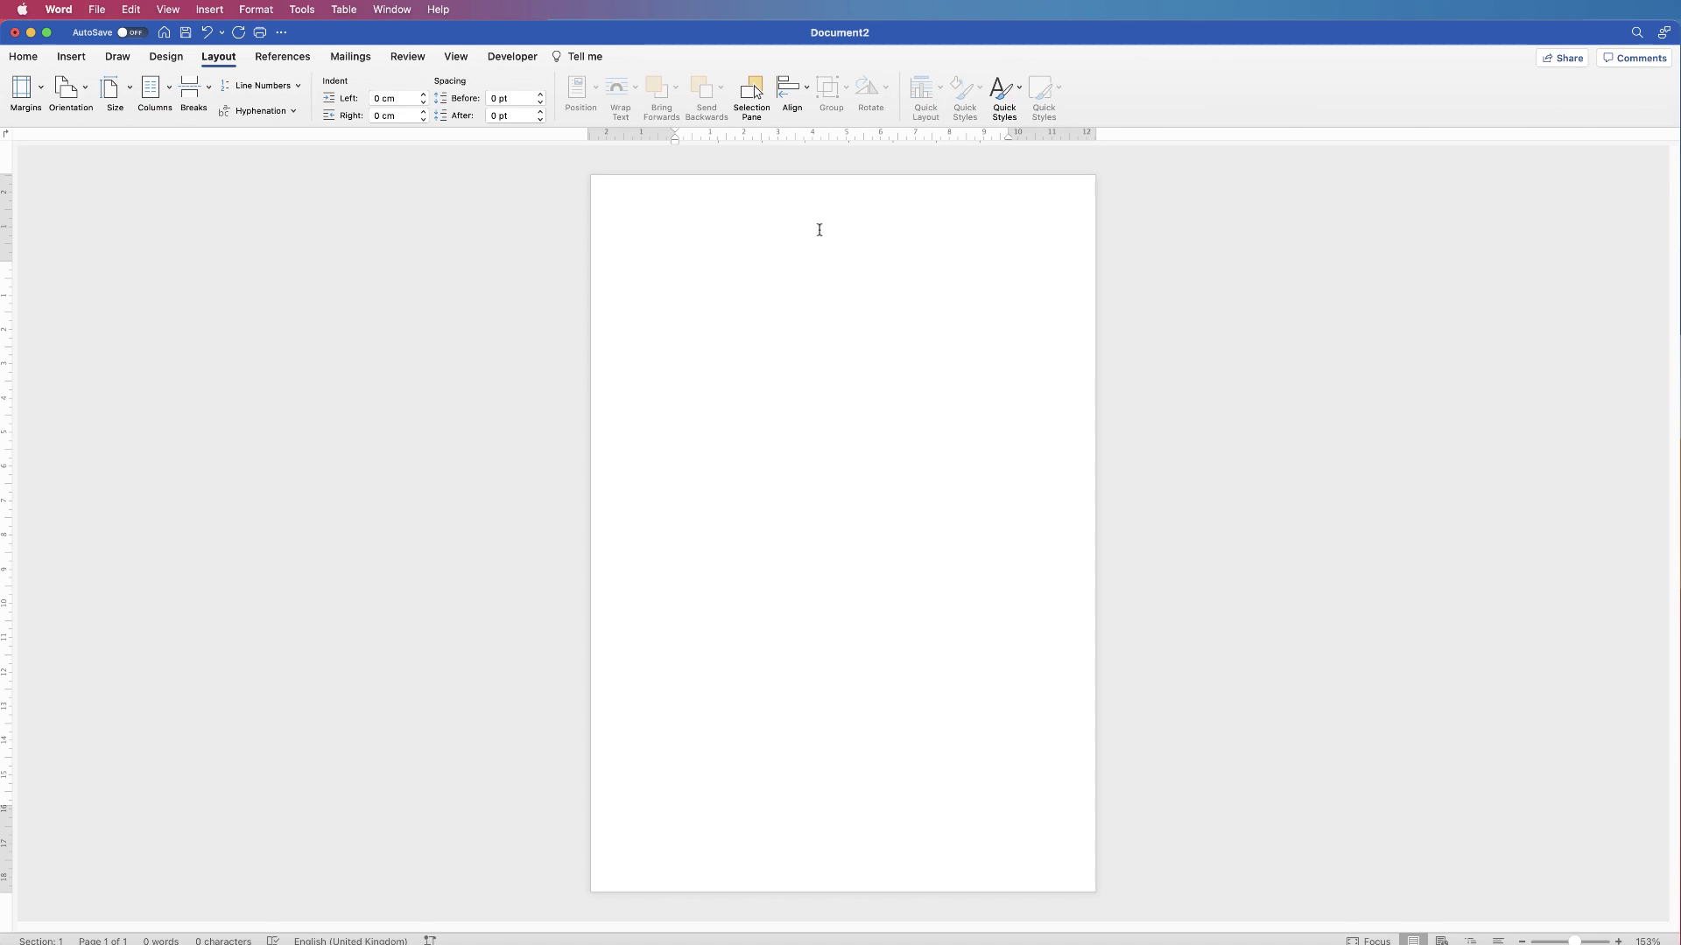
Insert frame-6626904_1280.png from the Desktop onto the A5 page as a picture from file
{"action": "left_click", "coordinate": [71, 56]}
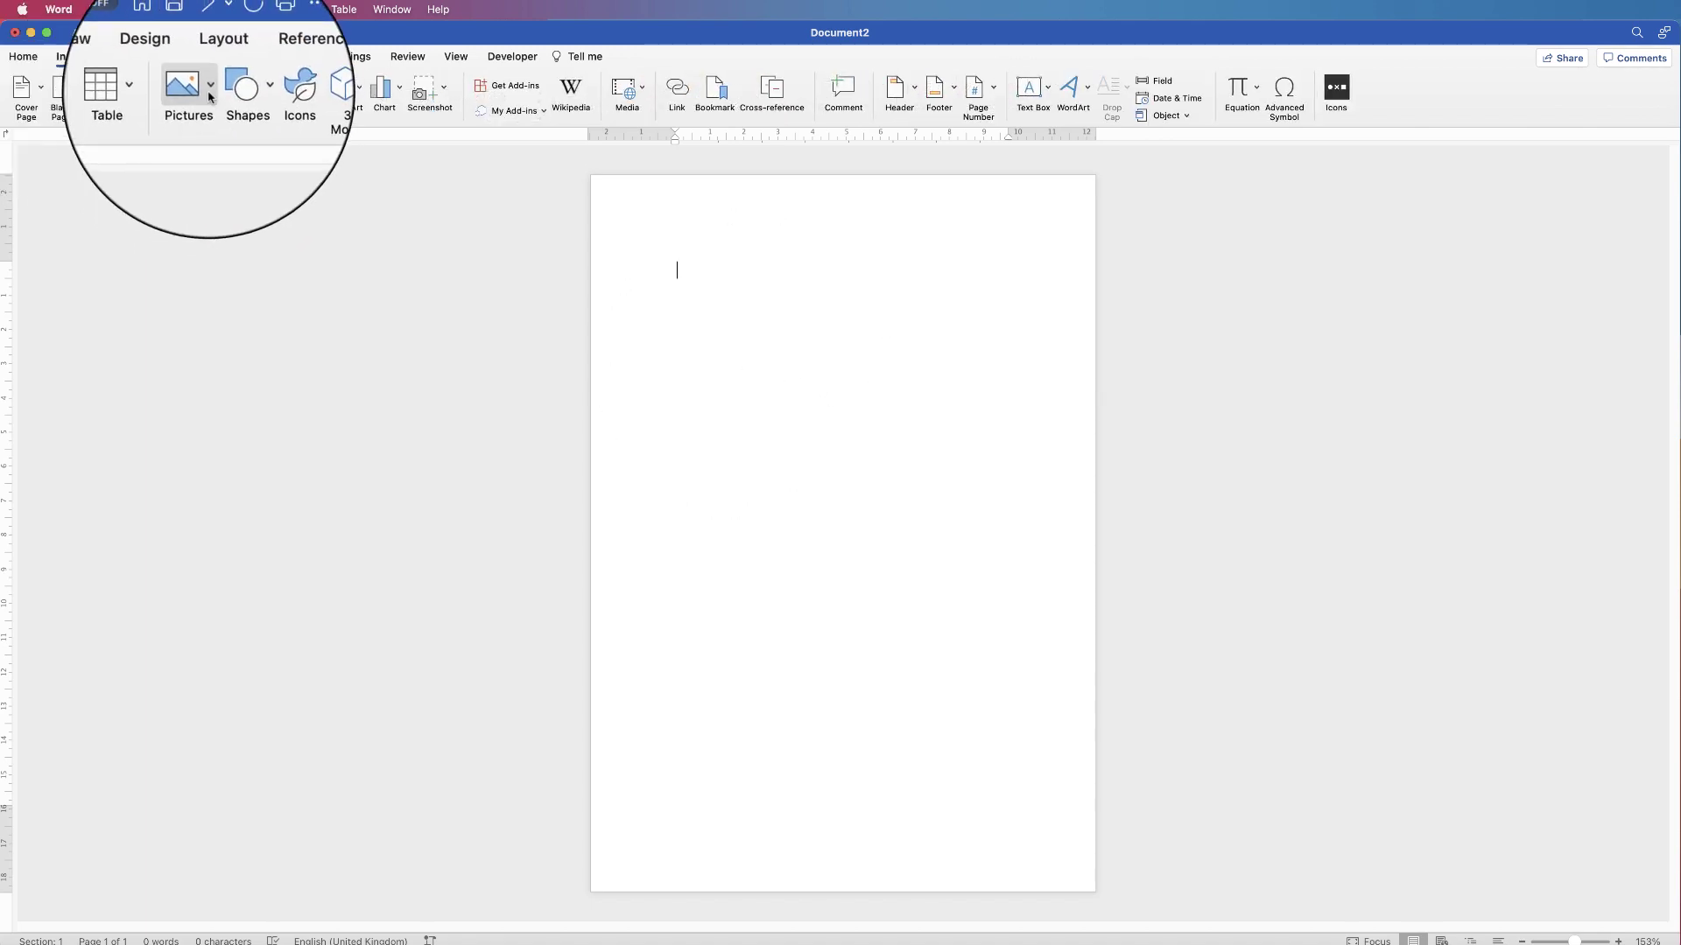
{"action": "left_click", "coordinate": [211, 91]}
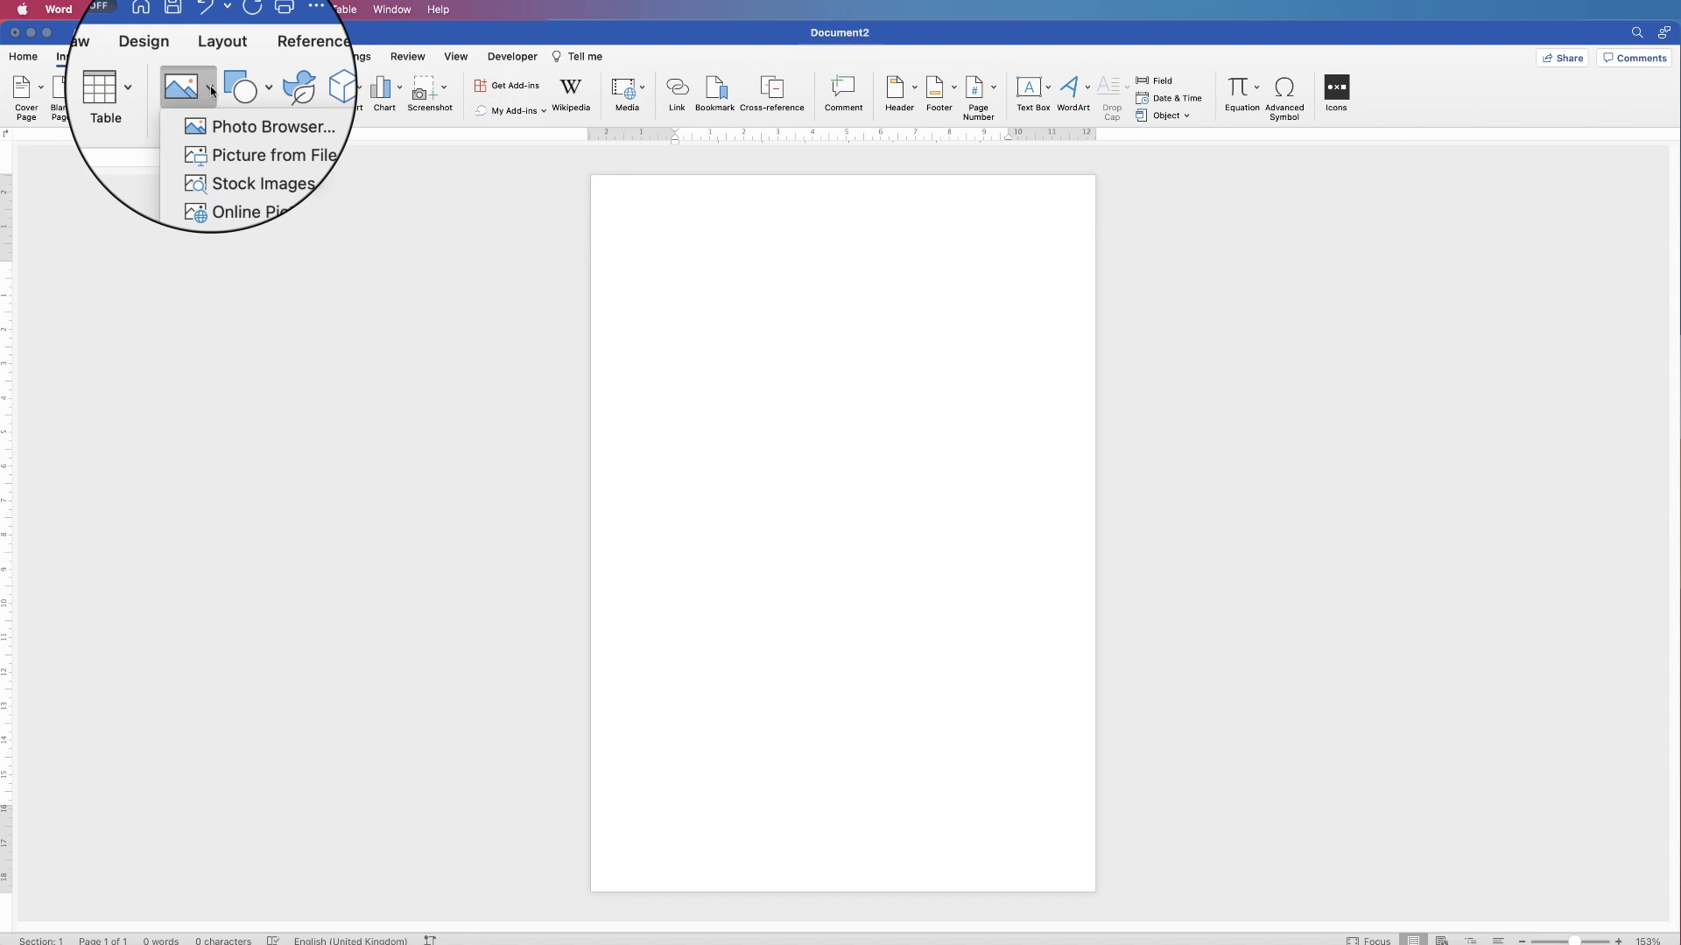
{"action": "left_click", "coordinate": [234, 133]}
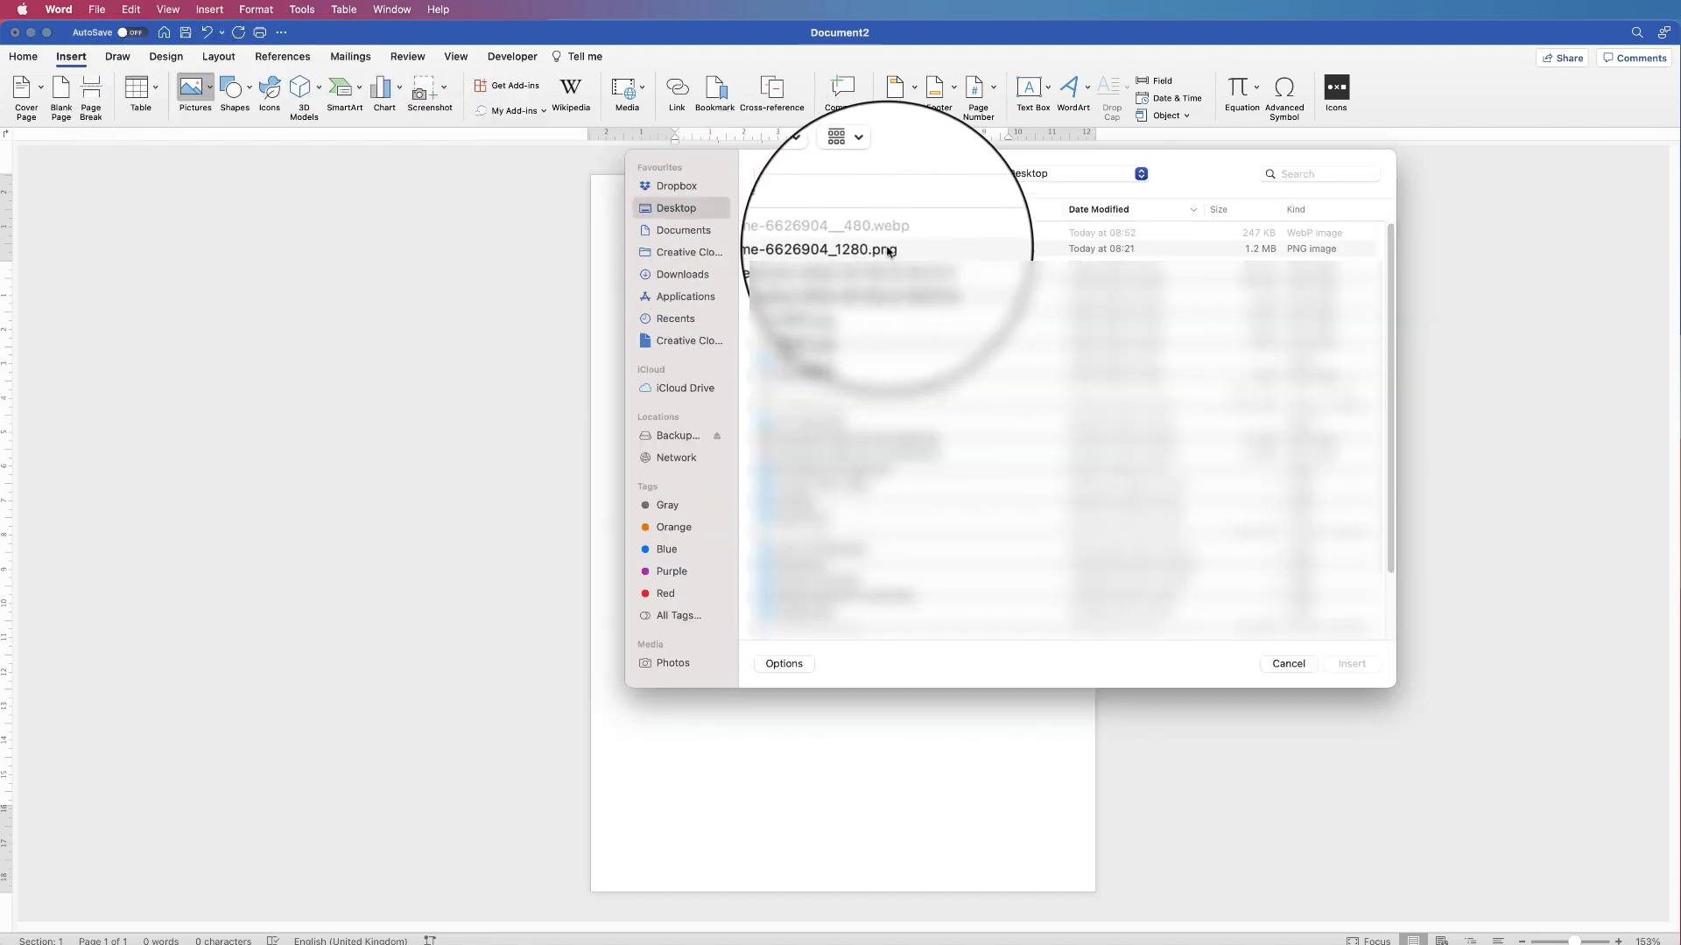
{"action": "left_click", "coordinate": [786, 249]}
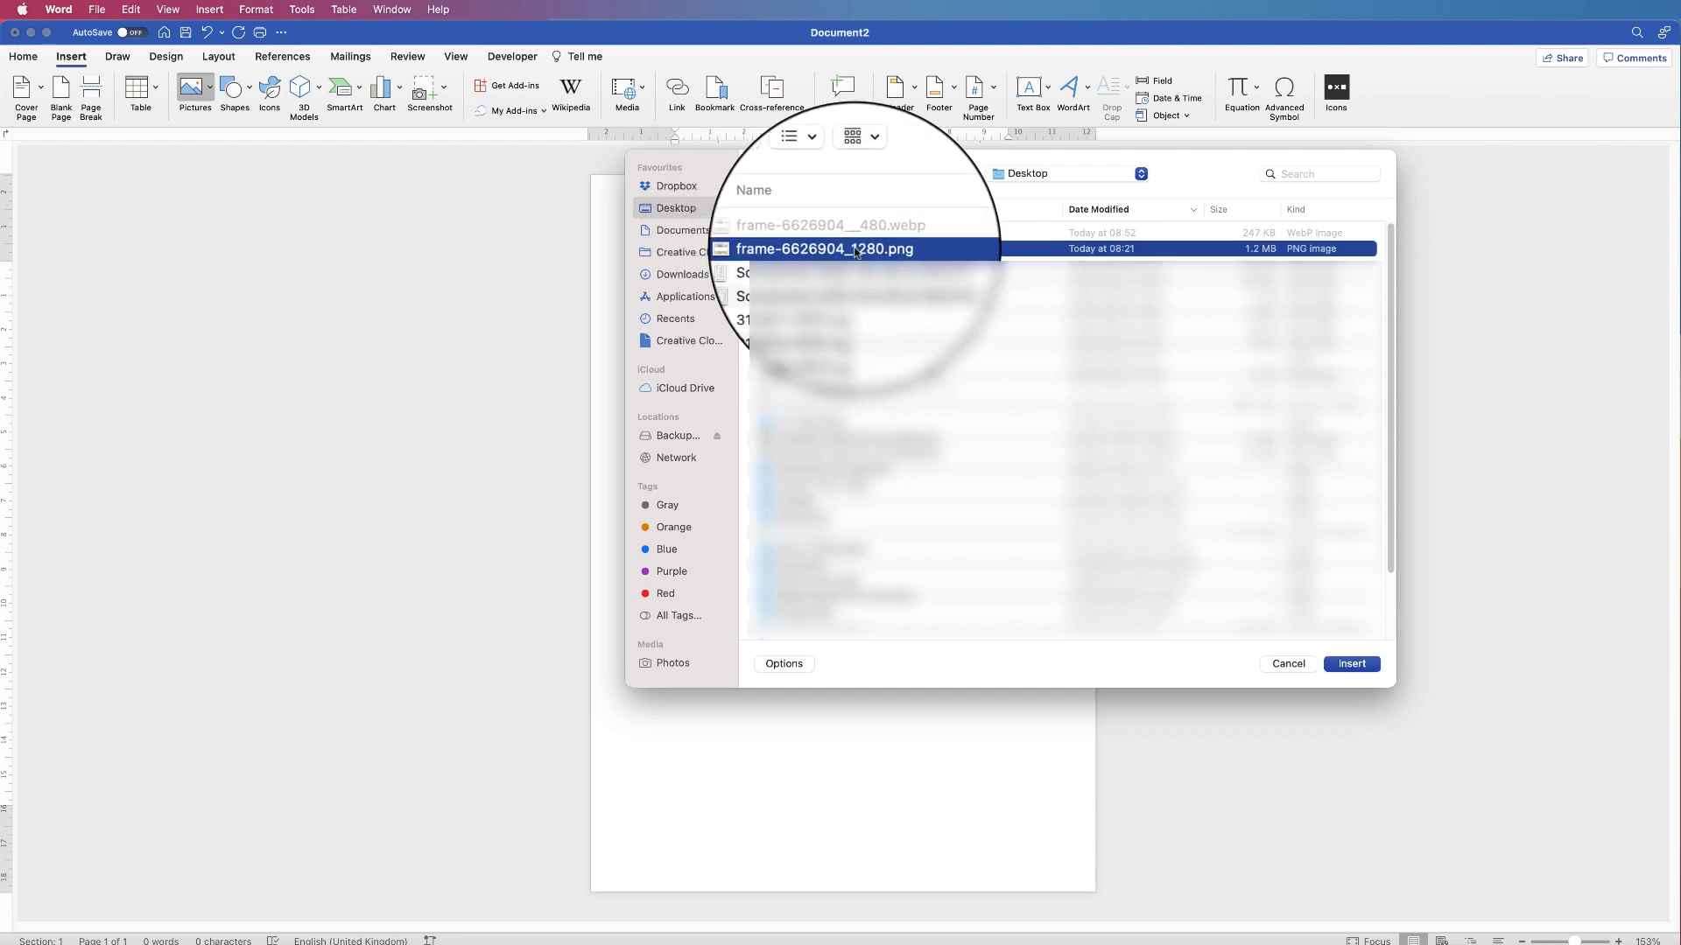
{"action": "left_click", "coordinate": [1348, 663]}
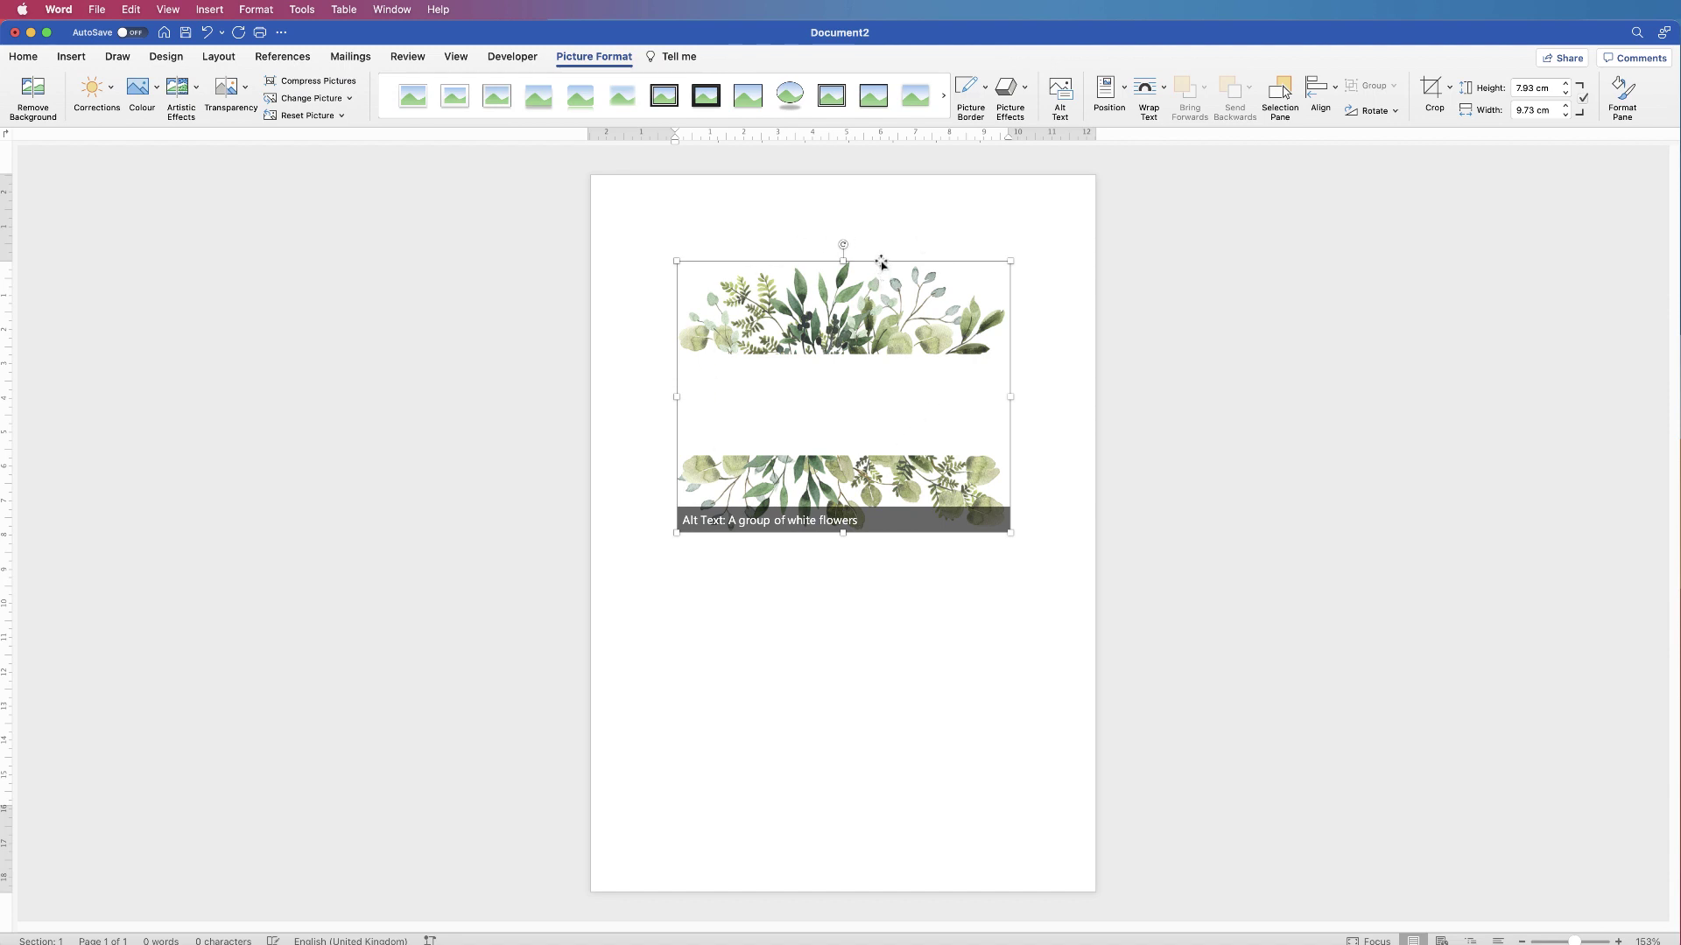
{"action": "left_click_drag", "start_coordinate": [881, 262], "coordinate": [878, 322]}
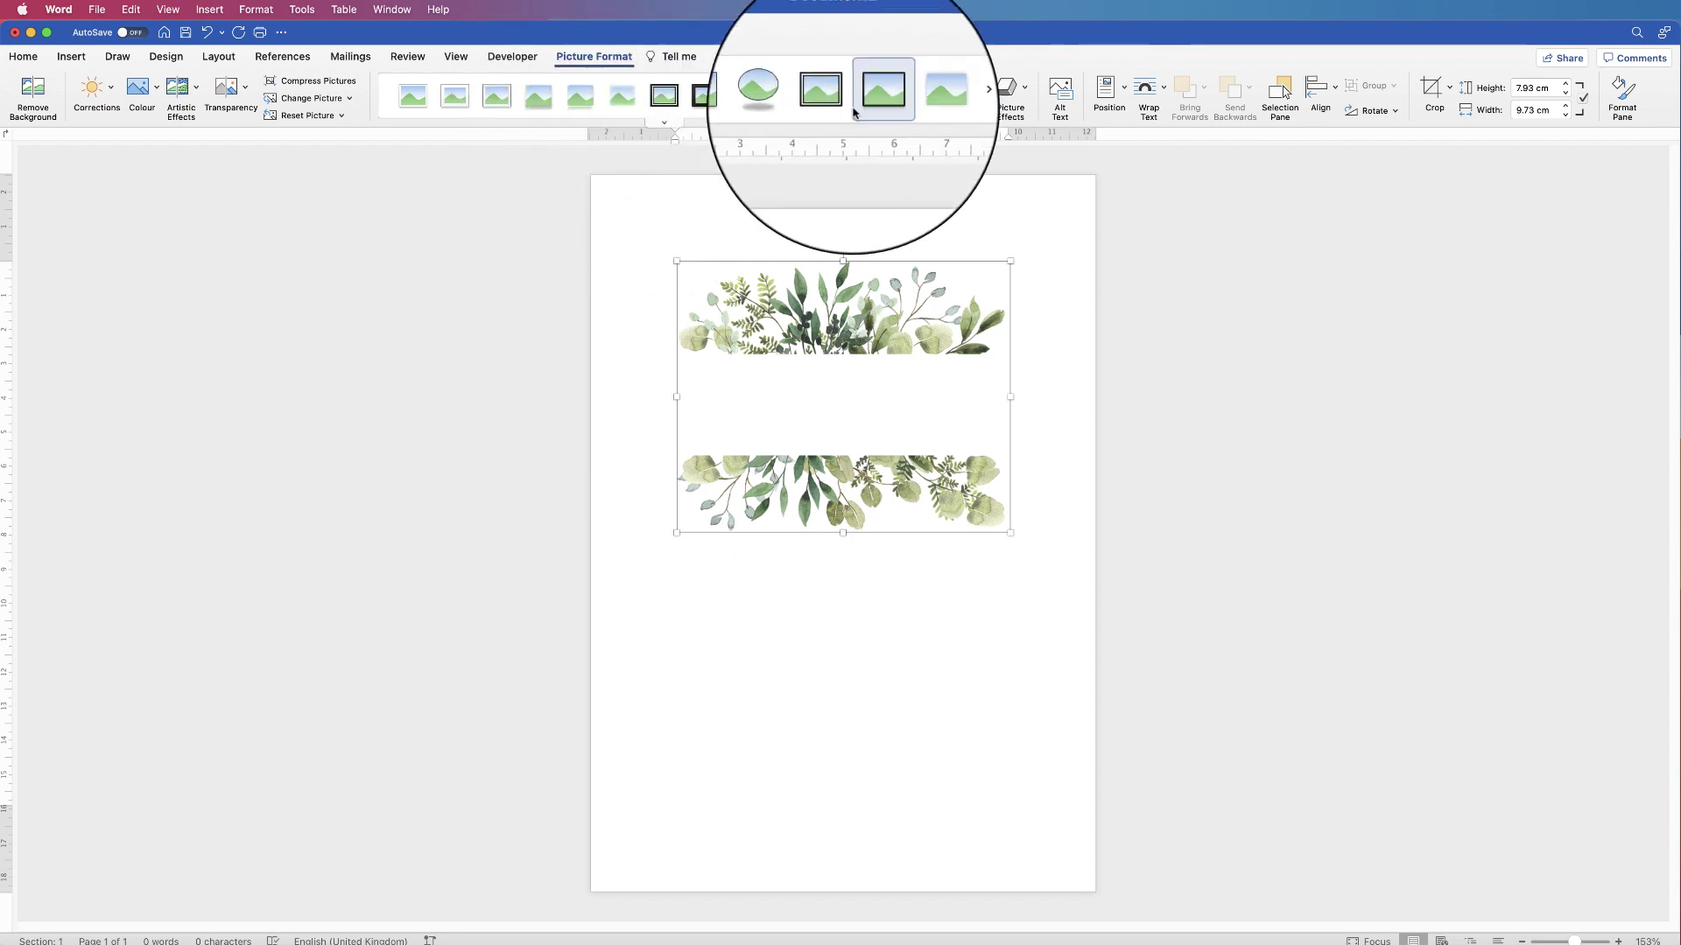
Set the frame picture to float In Front of Text and rotate it so foliage runs down both sides
{"action": "left_click", "coordinate": [1163, 88]}
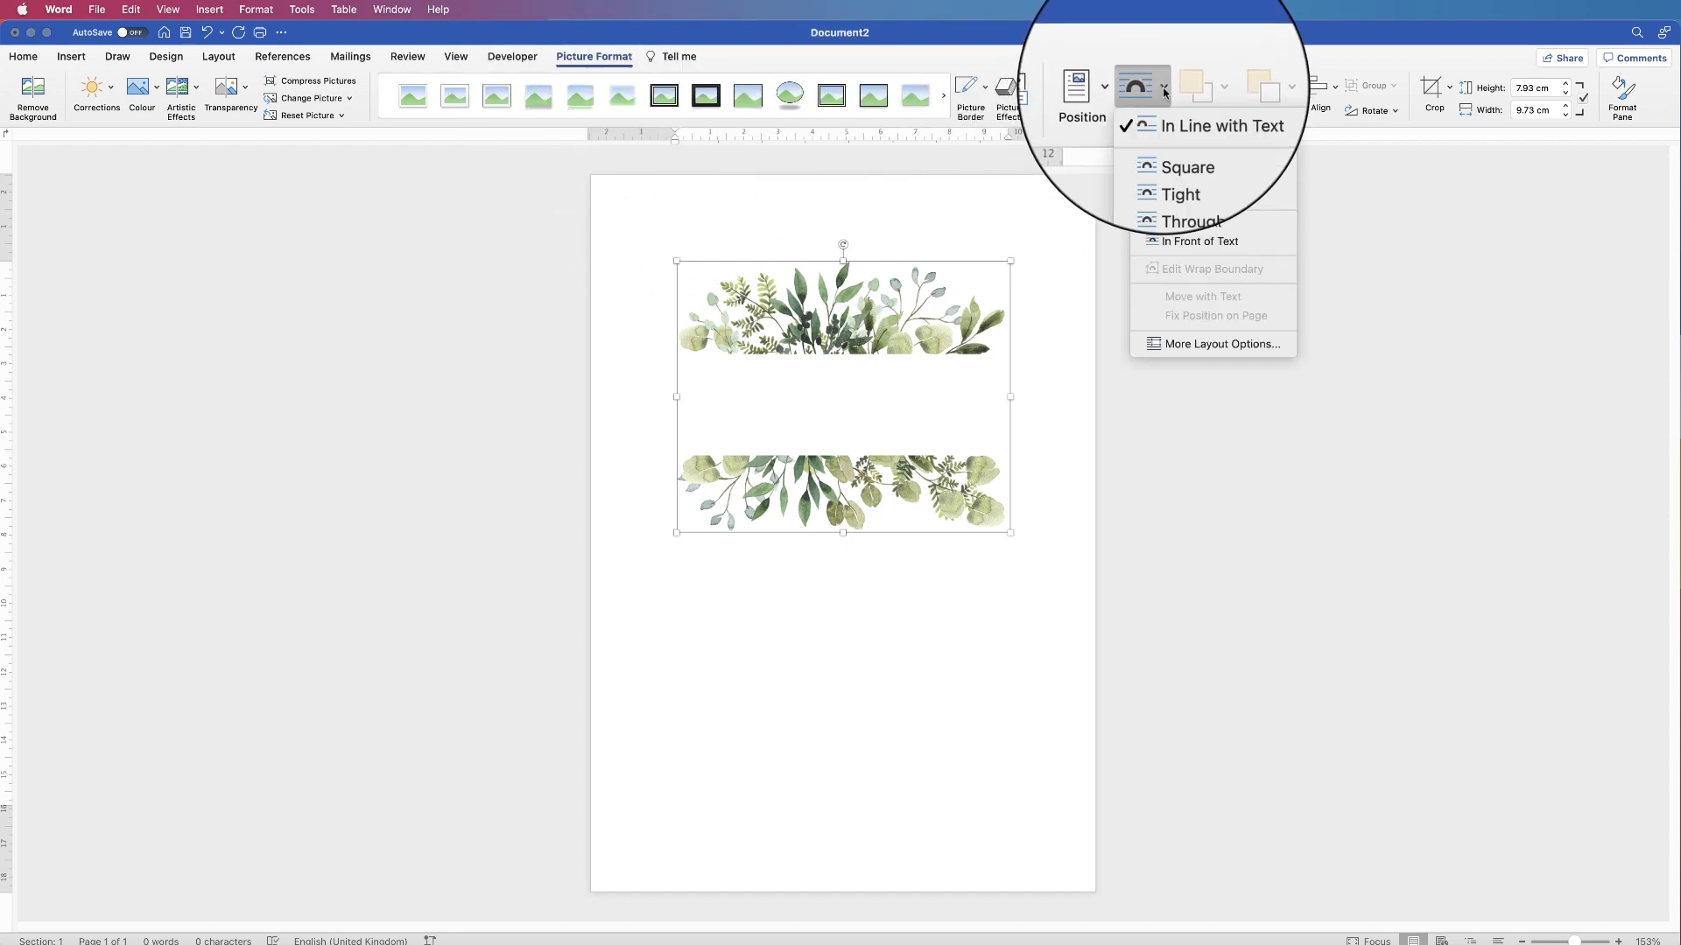
{"action": "left_click", "coordinate": [1200, 241]}
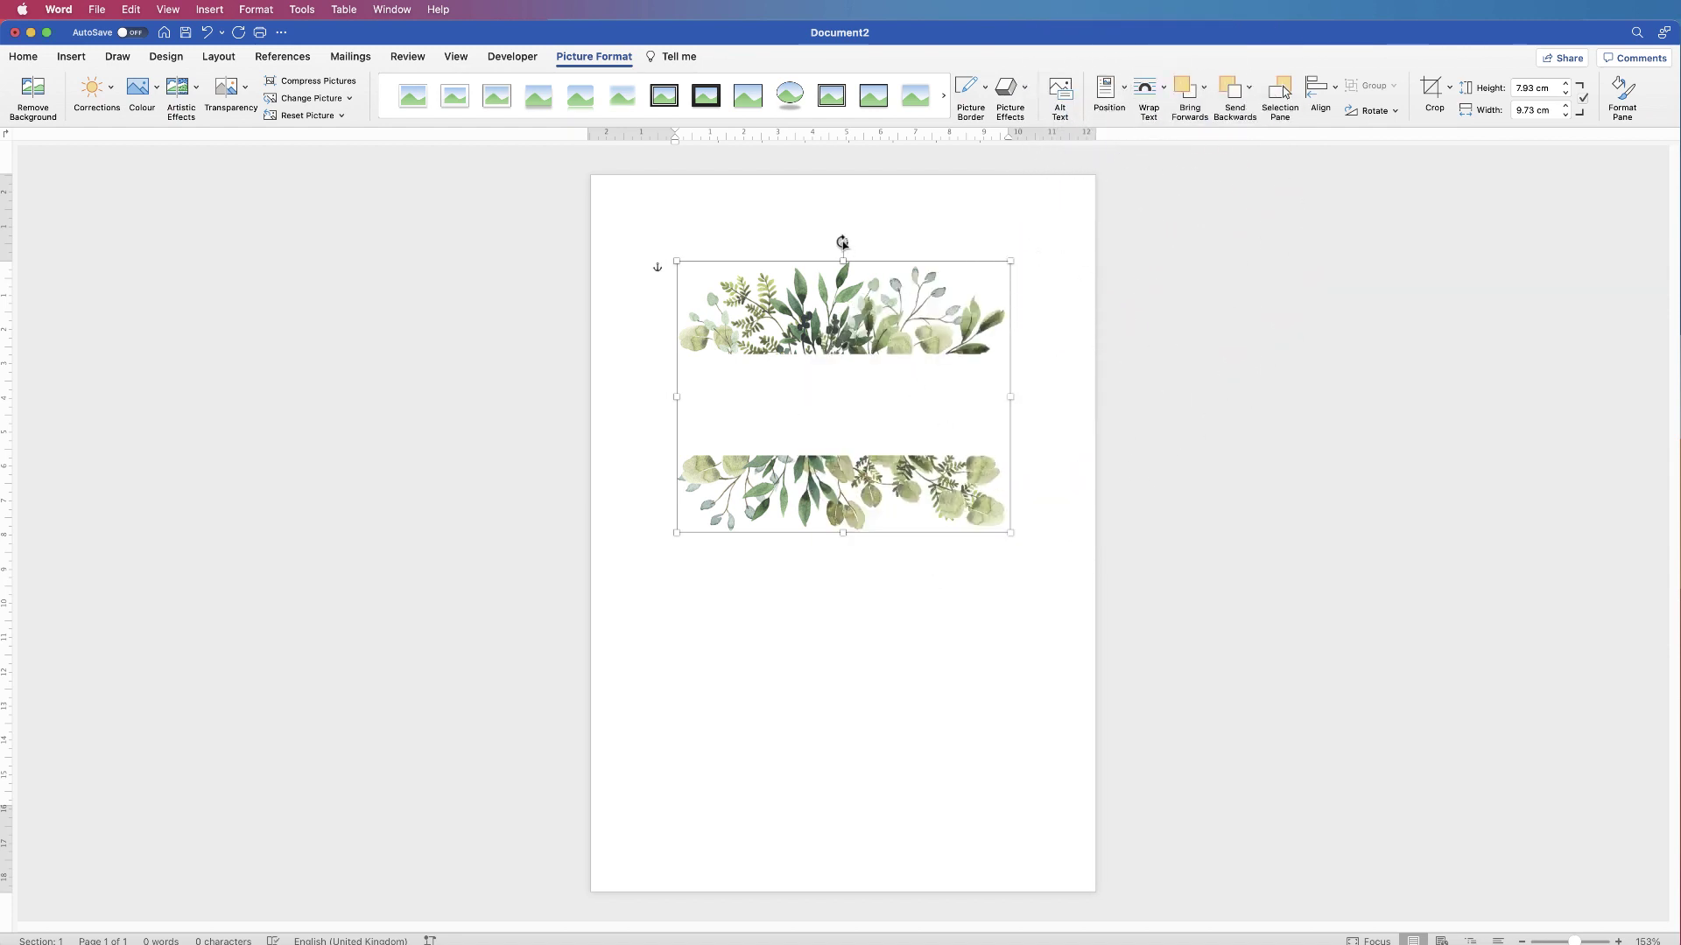
{"action": "left_click_drag", "start_coordinate": [842, 242], "coordinate": [1009, 399]}
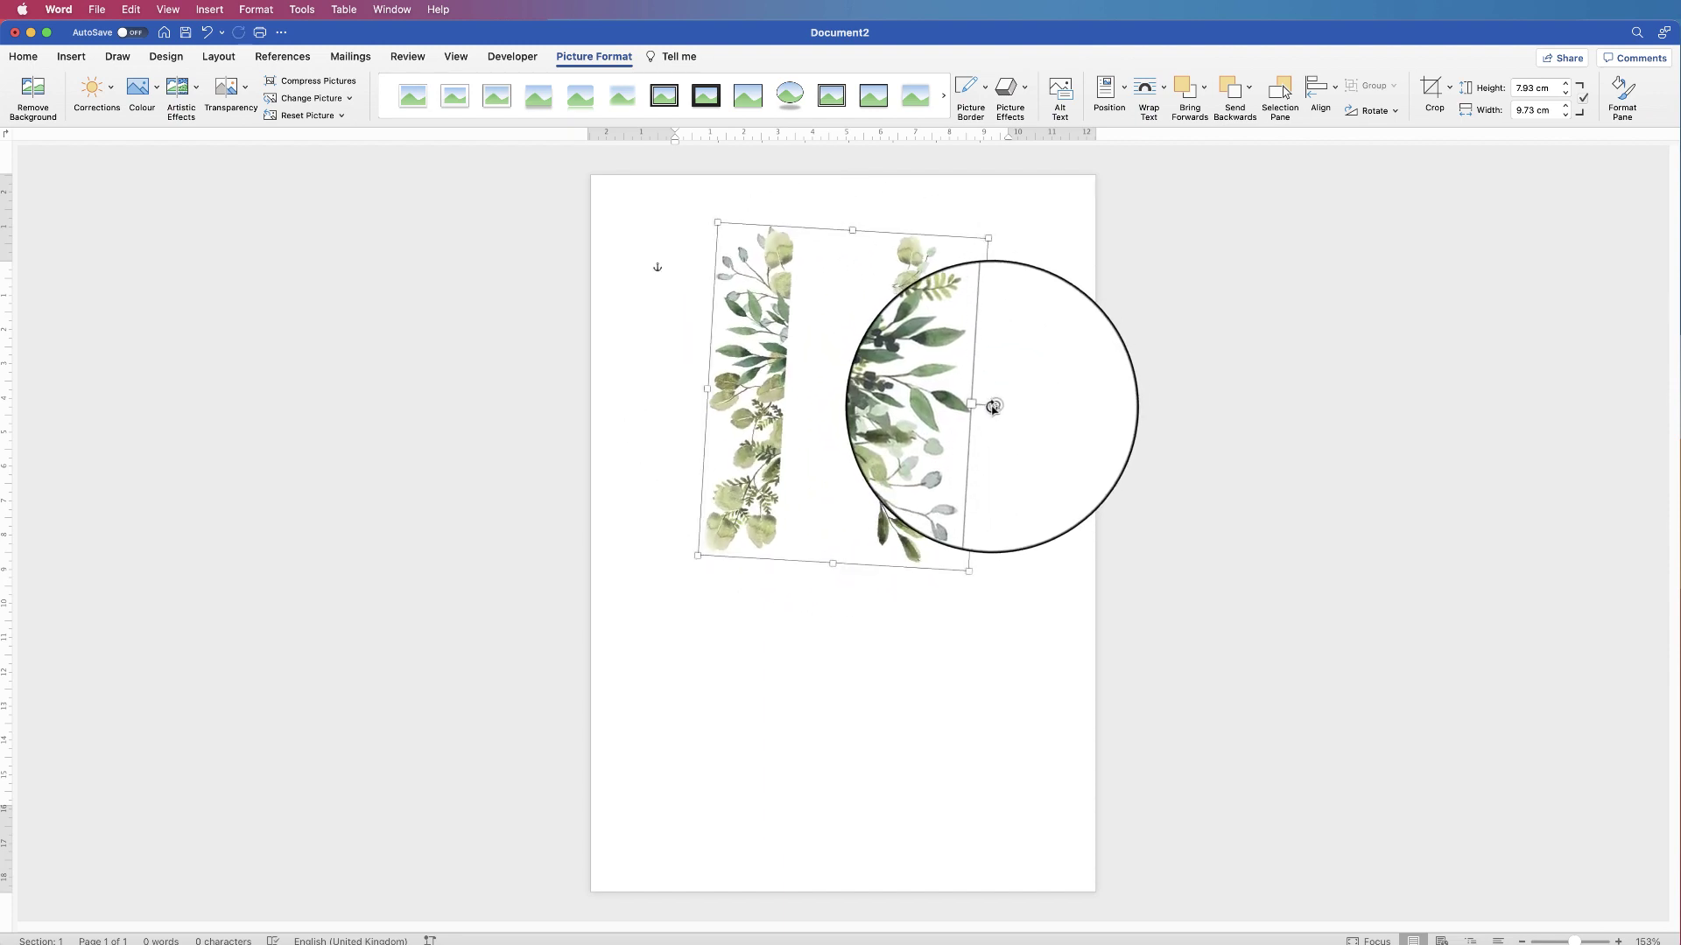
{"action": "mouse_move", "coordinate": [995, 406]}
{"action": "left_mouse_down"}
{"action": "mouse_move", "coordinate": [984, 306]}
{"action": "mouse_move", "coordinate": [834, 244]}
{"action": "mouse_move", "coordinate": [980, 339]}
{"action": "mouse_move", "coordinate": [995, 396]}
{"action": "left_mouse_up"}
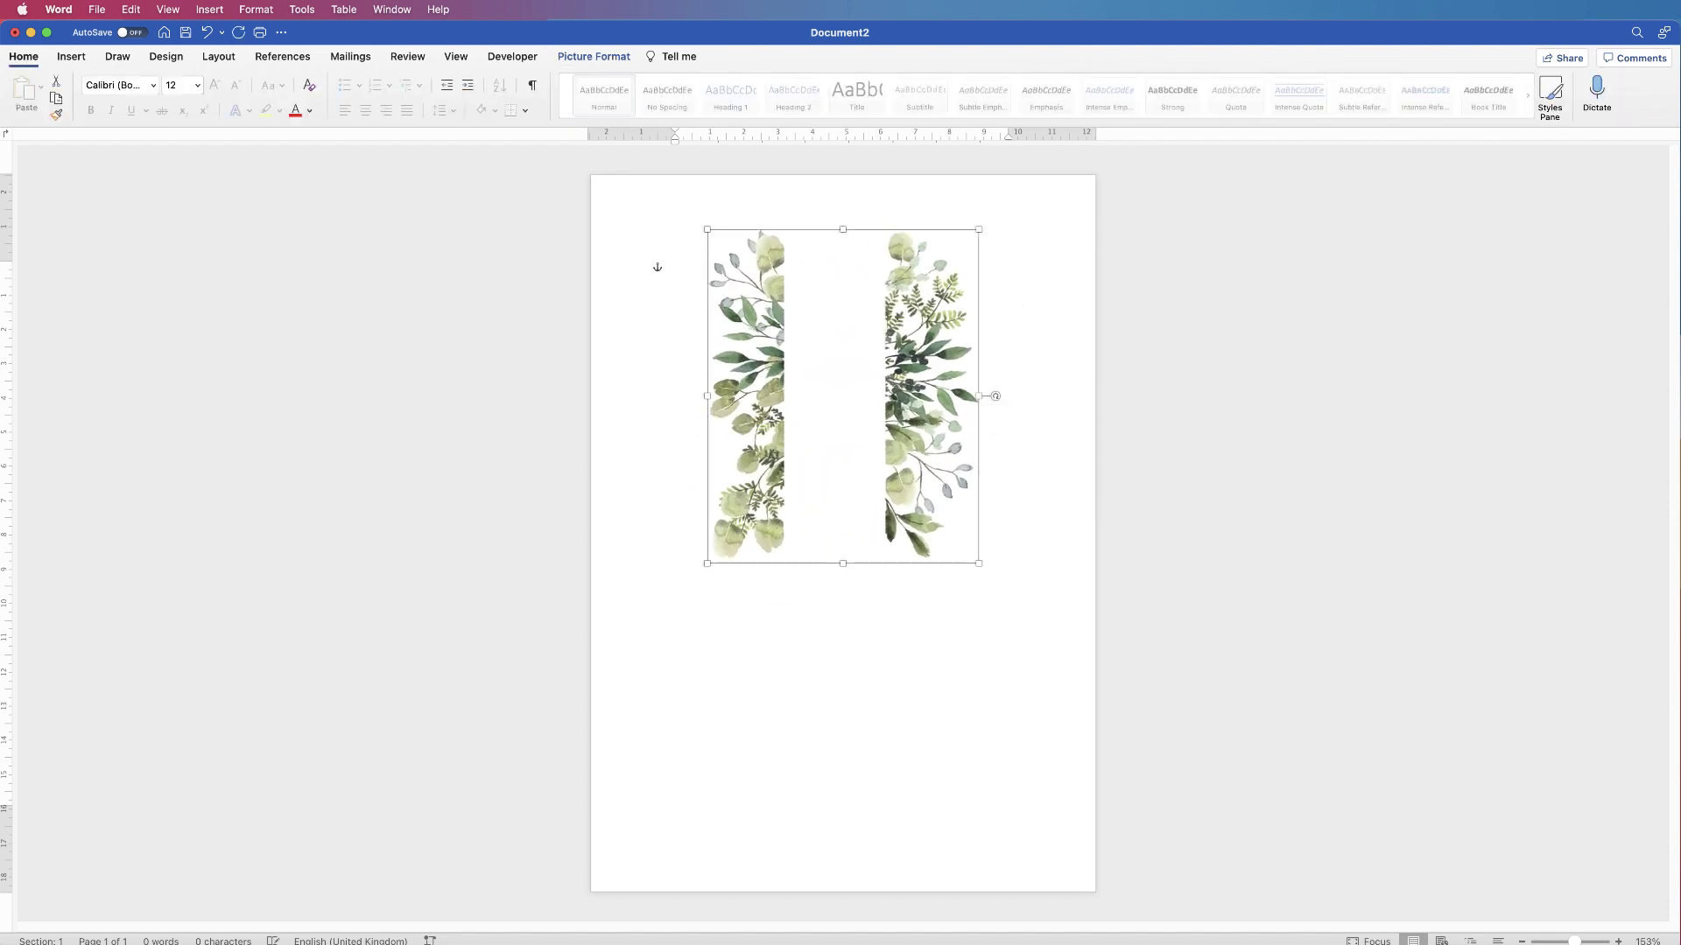
Enlarge and stretch the frame picture to cover most of the A5 page
{"action": "left_click_drag", "start_coordinate": [978, 563], "coordinate": [1060, 663]}
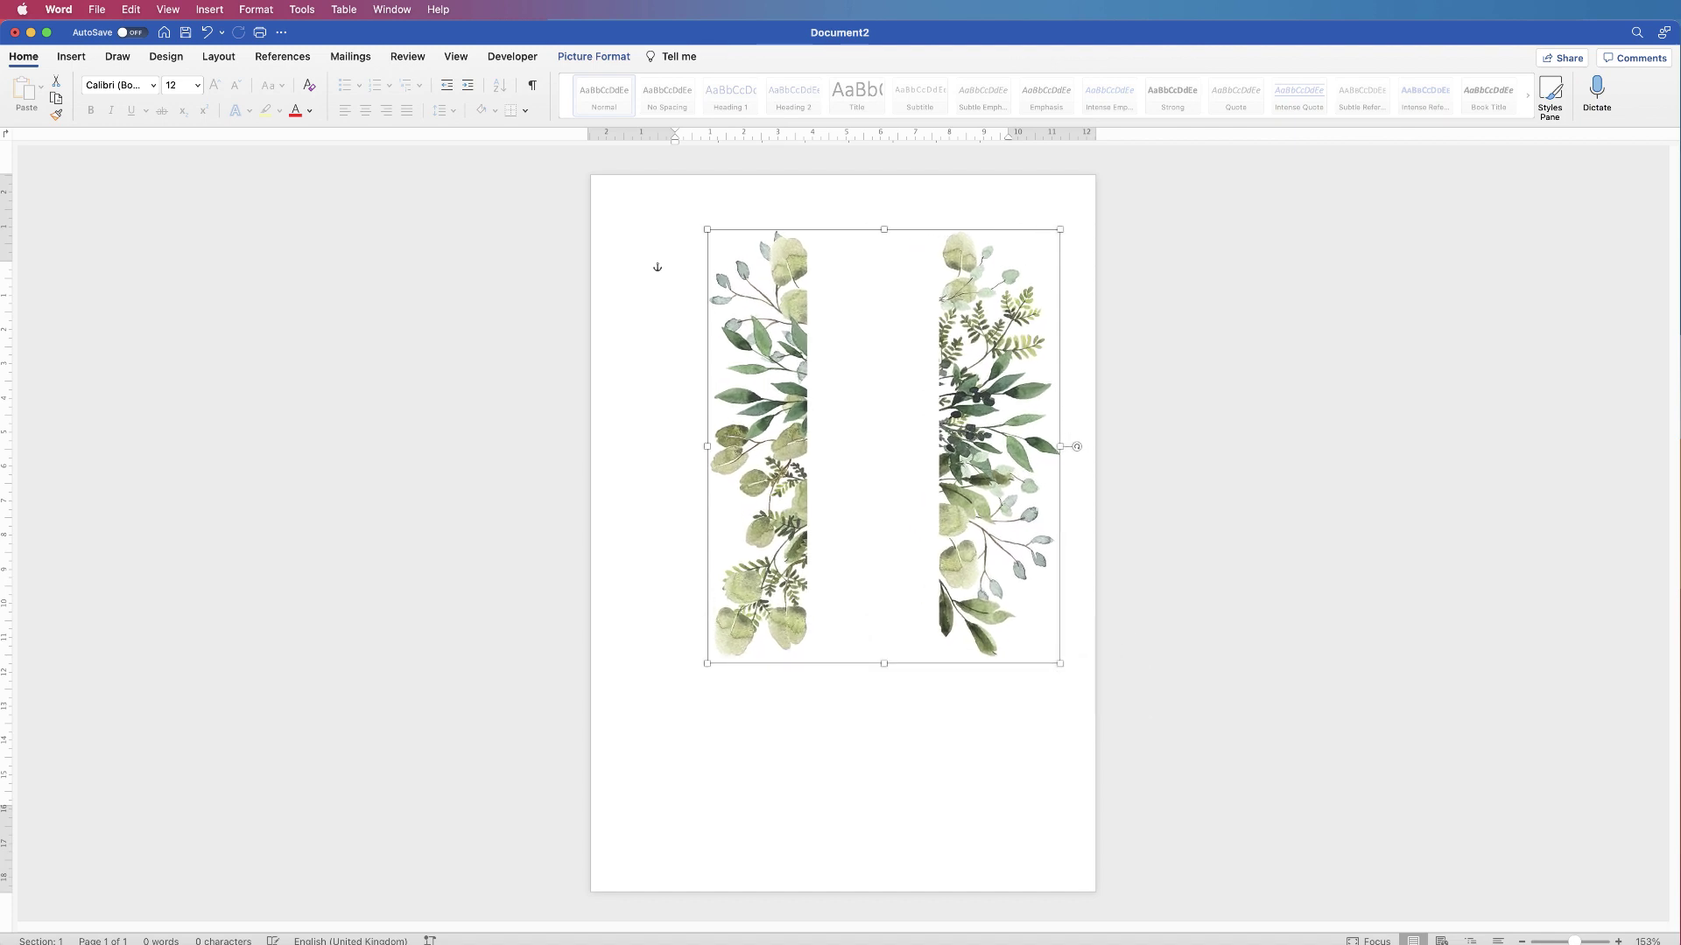
{"action": "left_click_drag", "start_coordinate": [708, 664], "coordinate": [610, 782]}
{"action": "left_click_drag", "start_coordinate": [929, 680], "coordinate": [932, 711]}
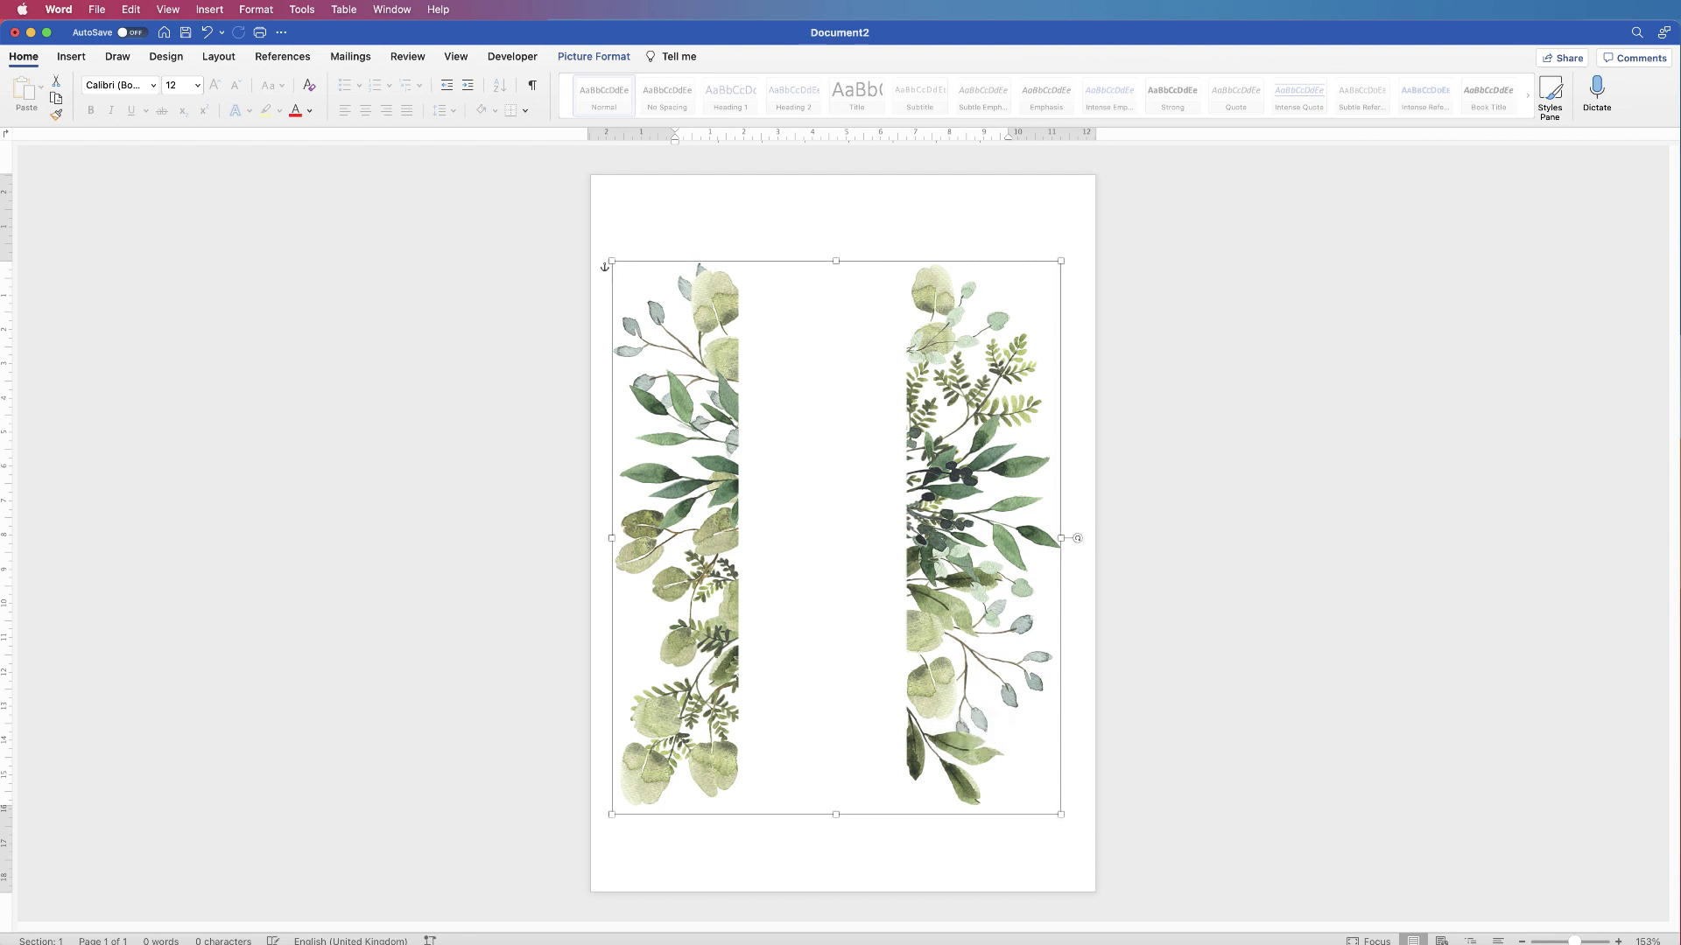
{"action": "left_click_drag", "start_coordinate": [836, 261], "coordinate": [837, 229]}
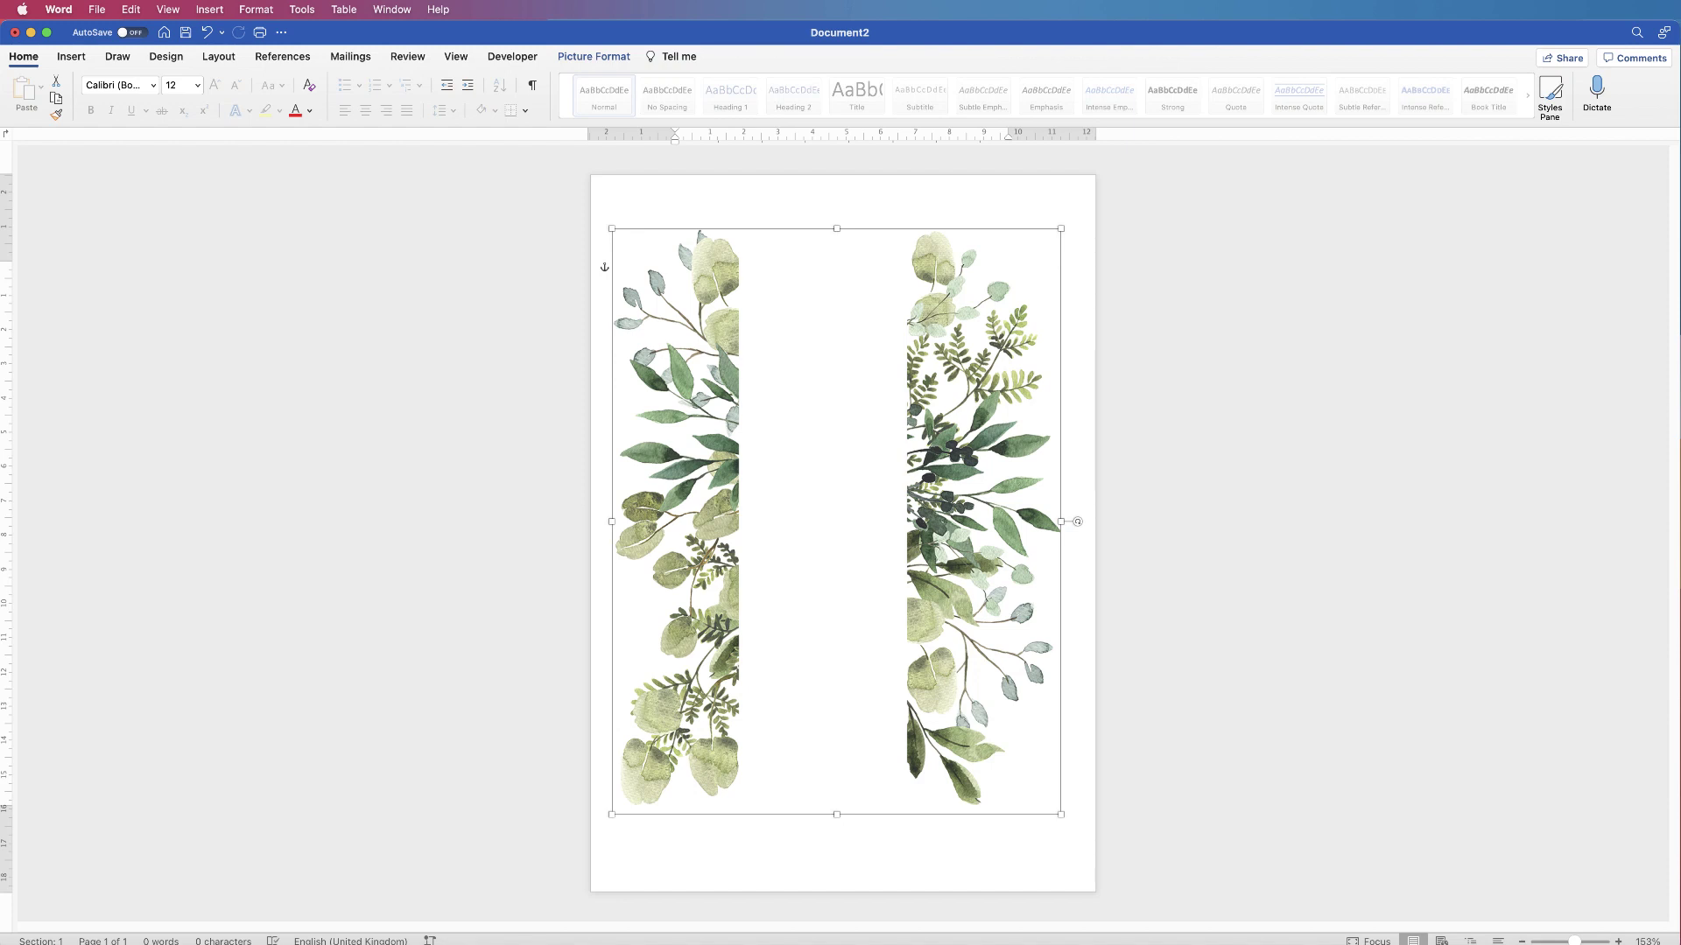
{"action": "left_click_drag", "start_coordinate": [837, 814], "coordinate": [836, 815]}
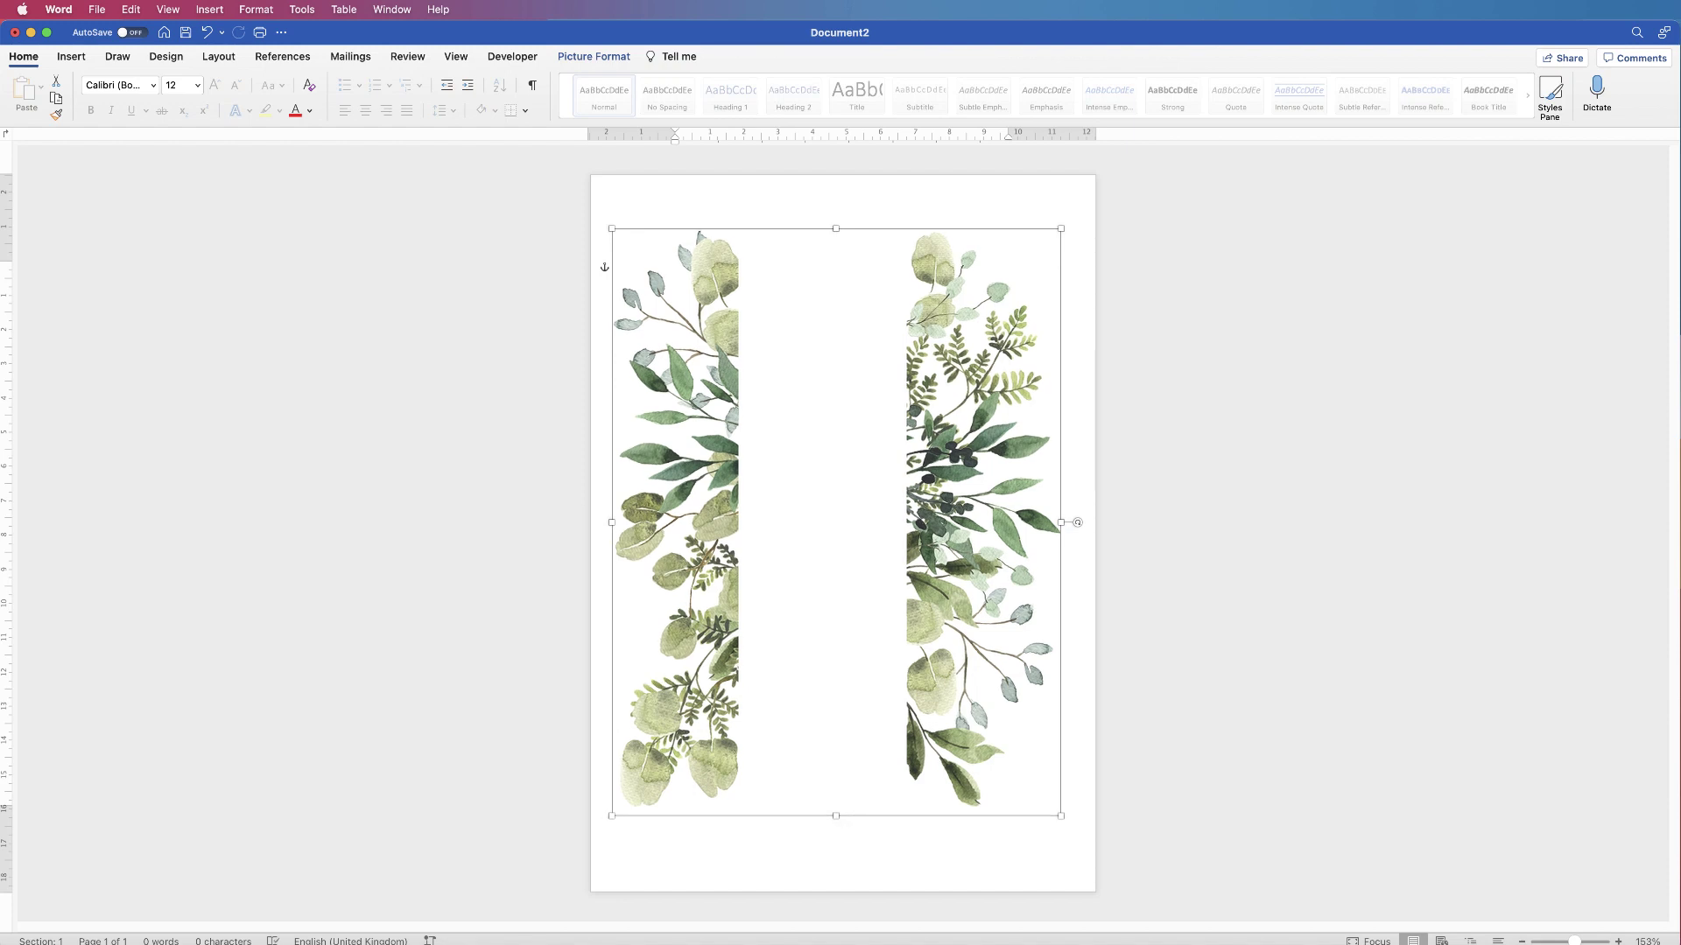
{"action": "left_click_drag", "start_coordinate": [1061, 523], "coordinate": [1067, 522]}
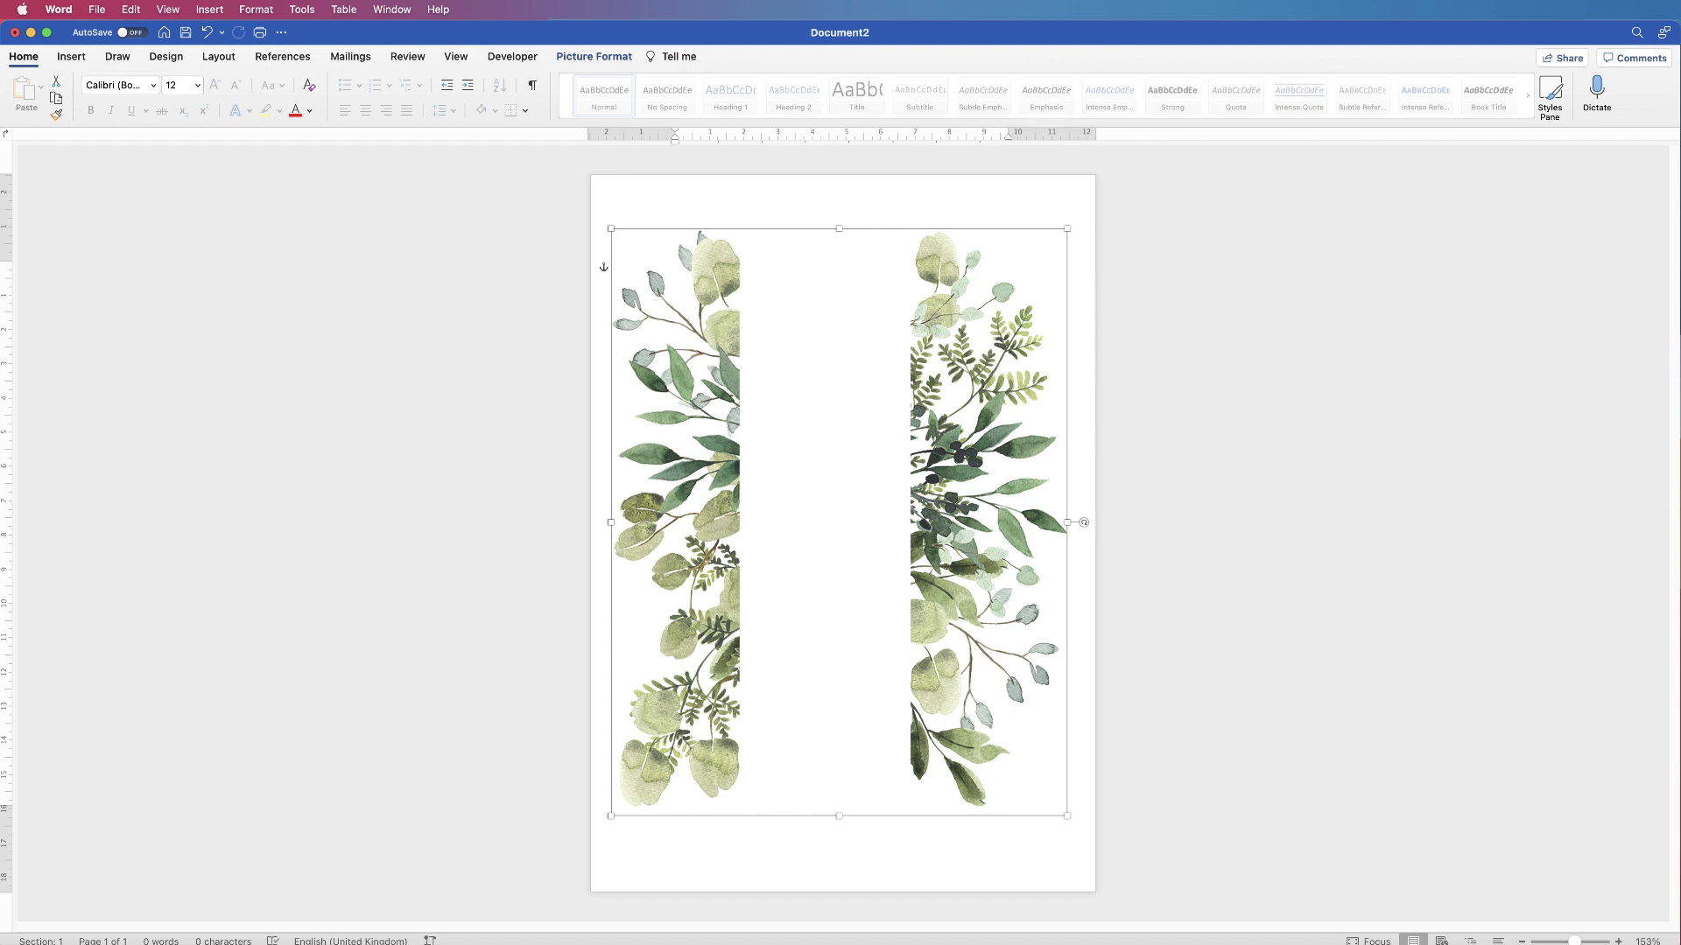
Undo the last change to the foliage picture with Cmd+Z and deselect it
{"action": "left_click", "coordinate": [593, 56]}
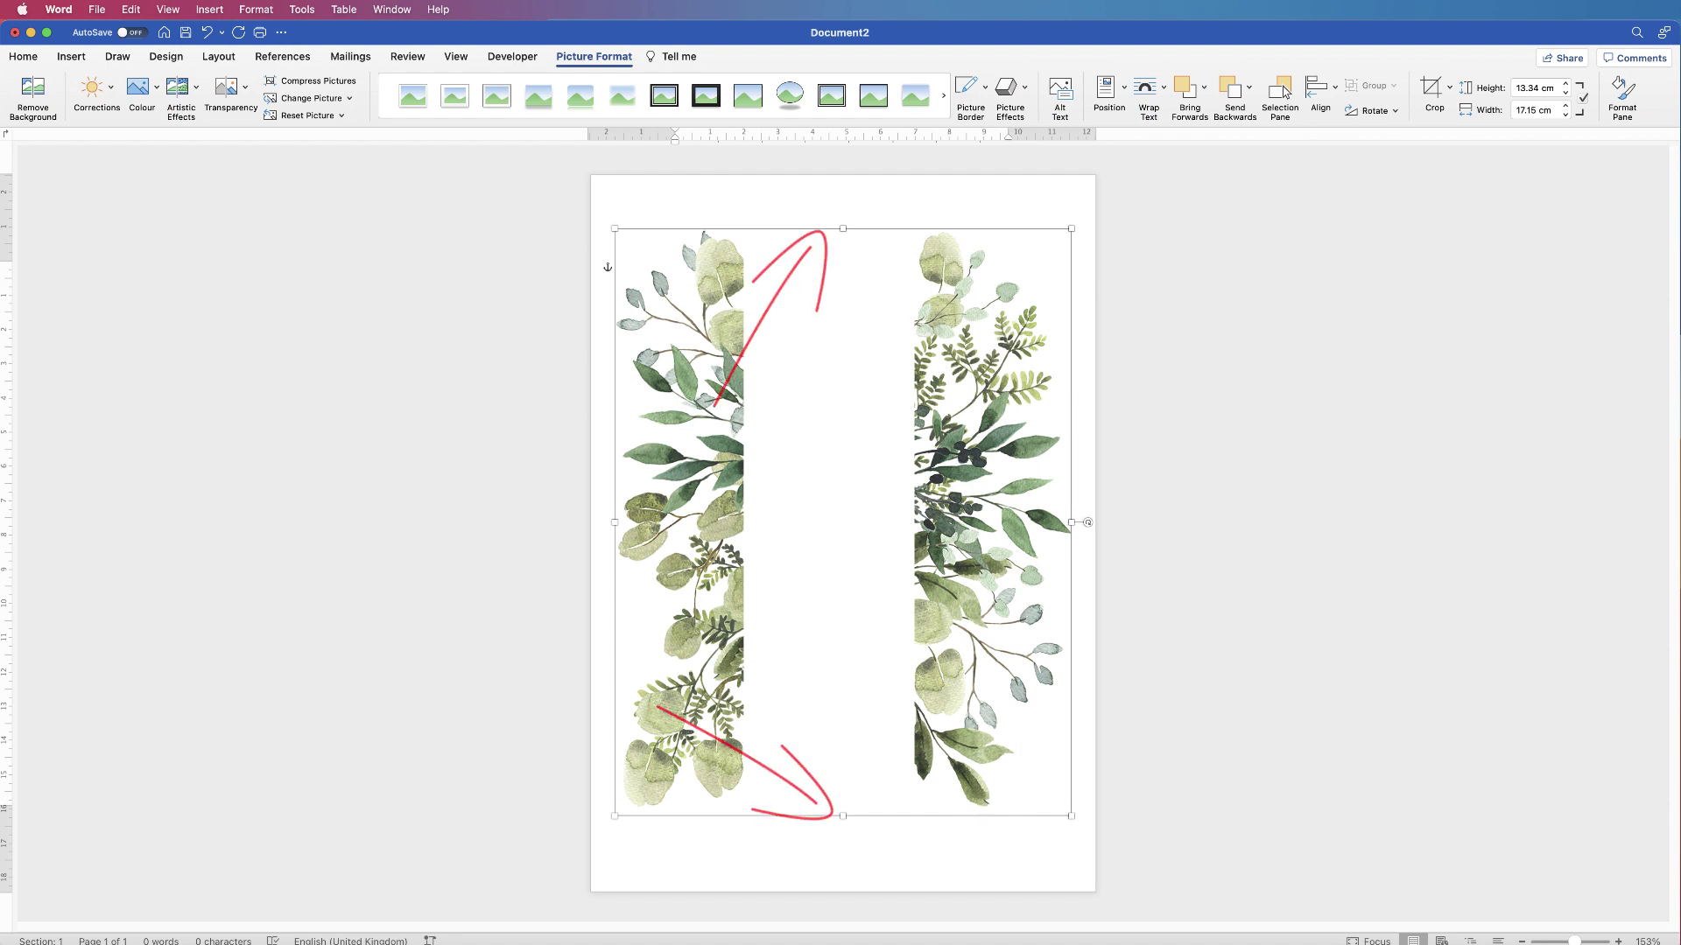
{"action": "key", "text": "super+z"}
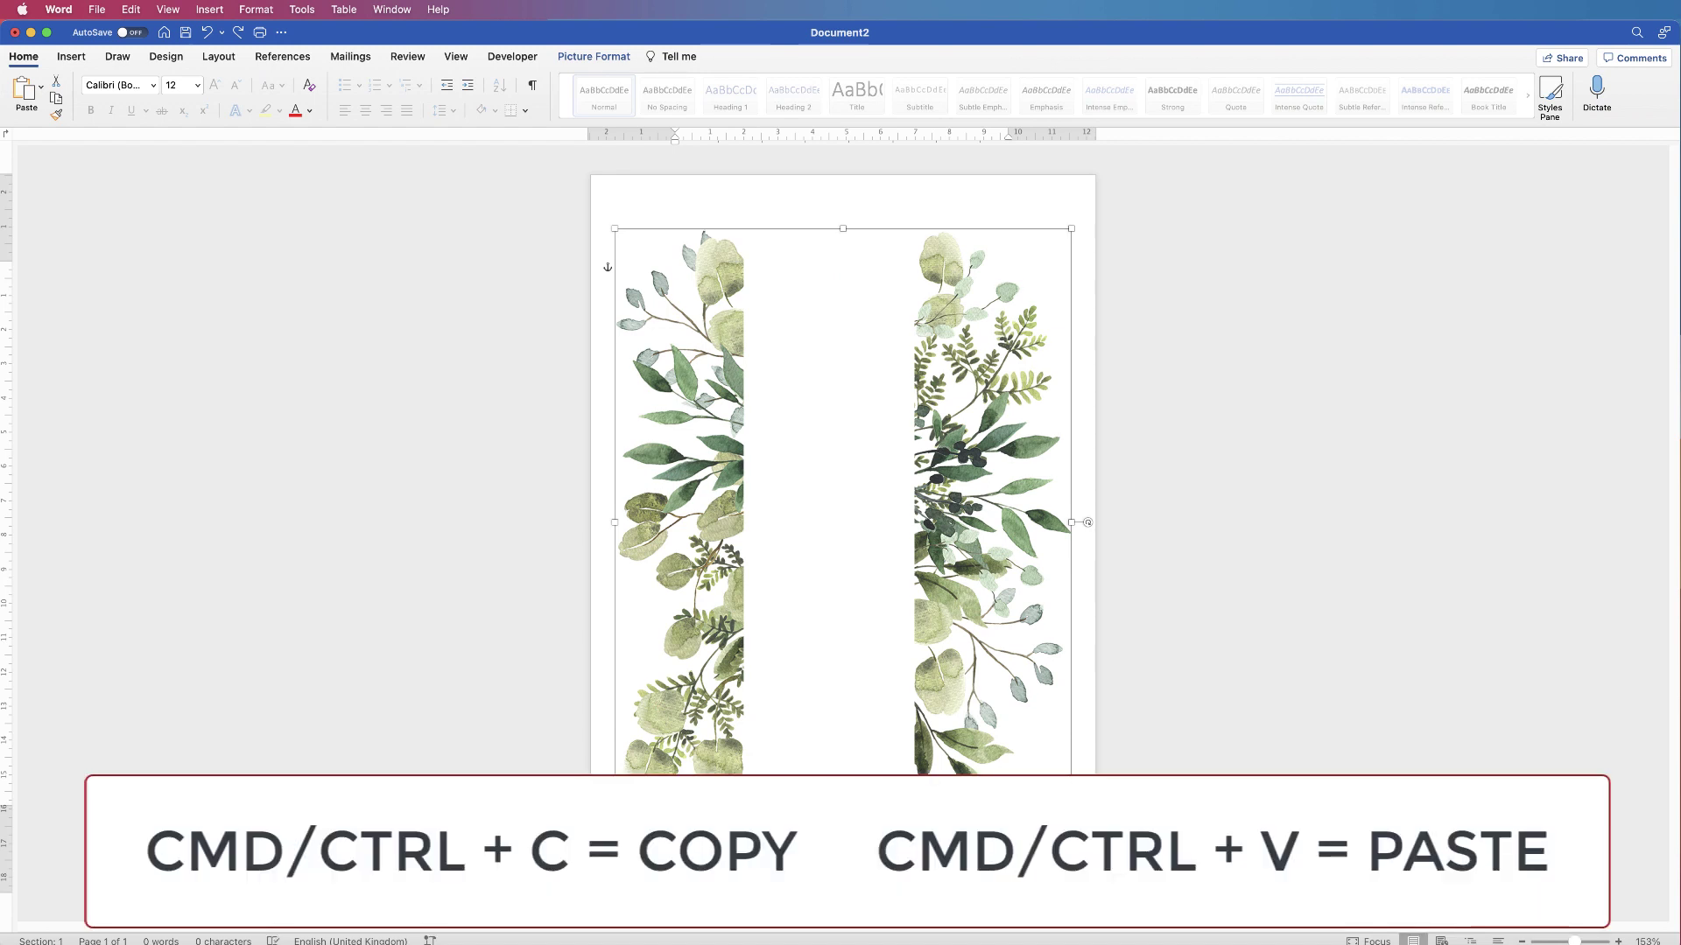
{"action": "left_click", "coordinate": [677, 270]}
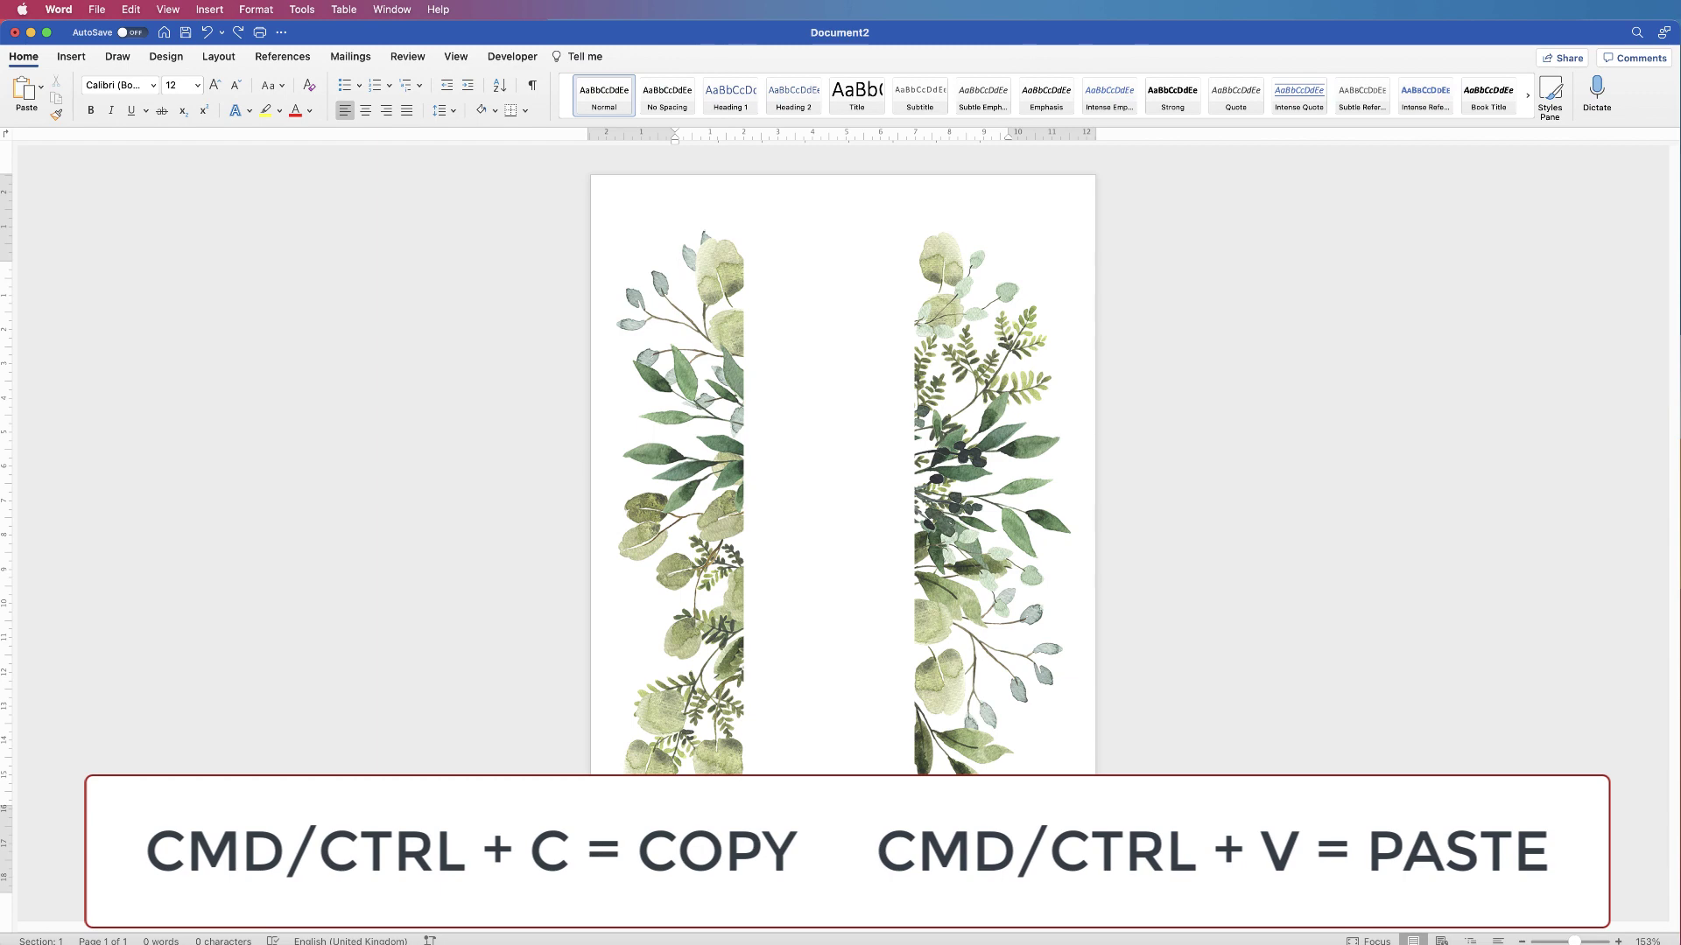
Paste a copy of the foliage picture, turn it 180°, resize to about 11.85 × 9.21 cm at the top
{"action": "key", "text": "super+v"}
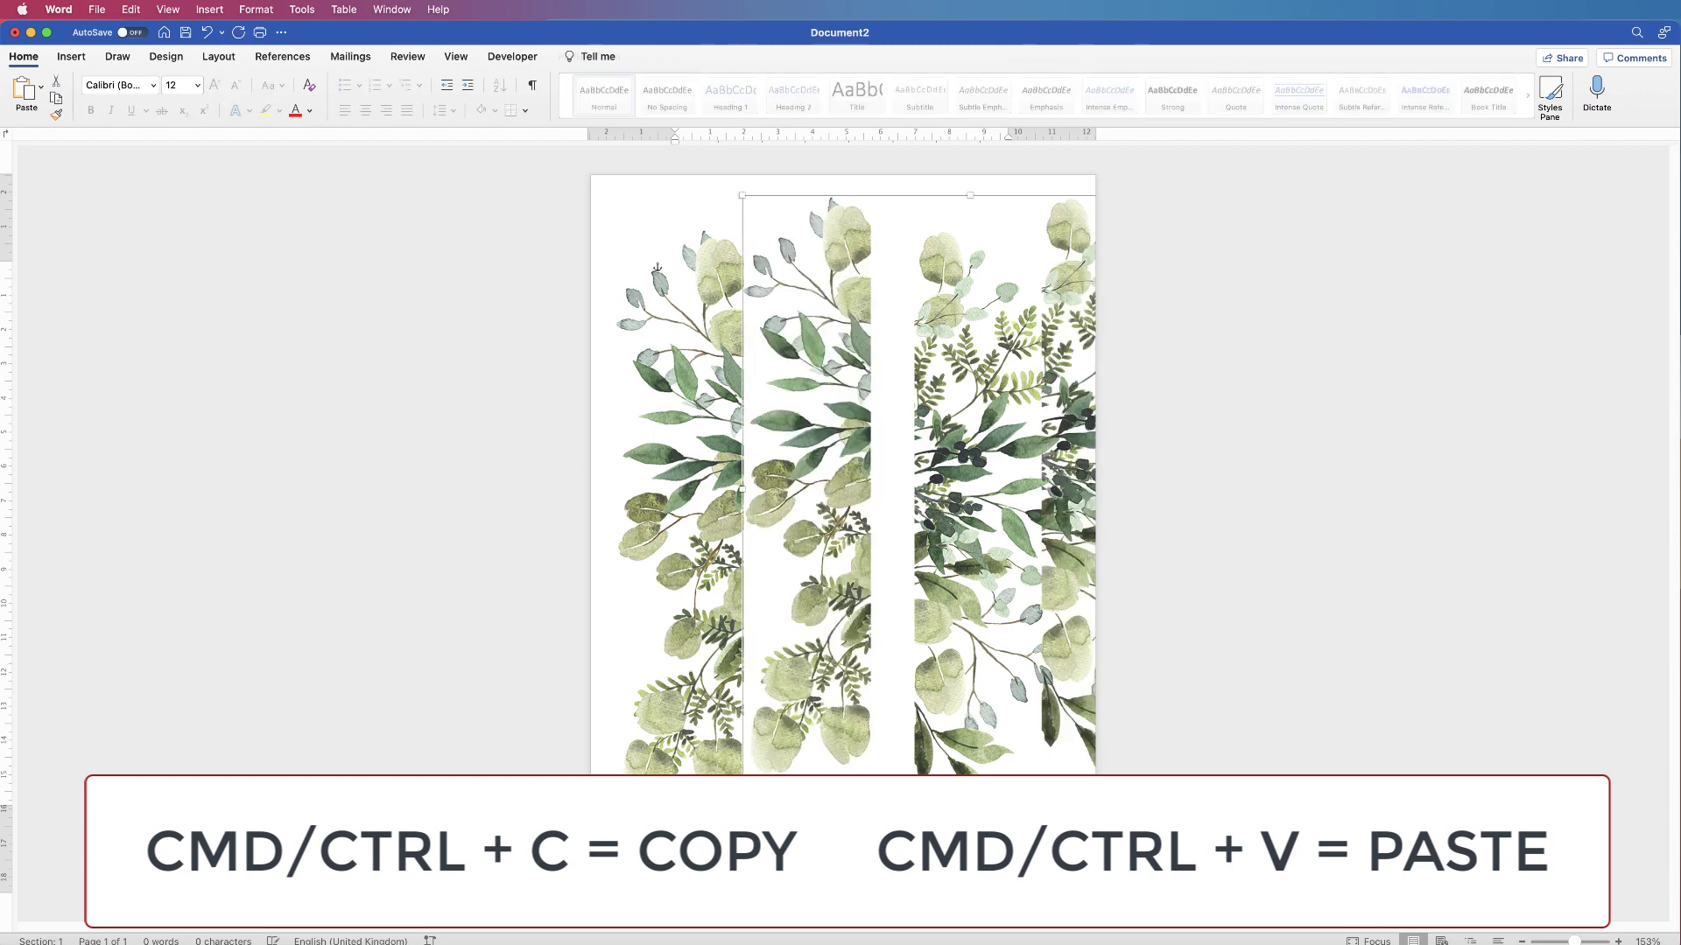
{"action": "left_click_drag", "start_coordinate": [850, 485], "coordinate": [710, 539]}
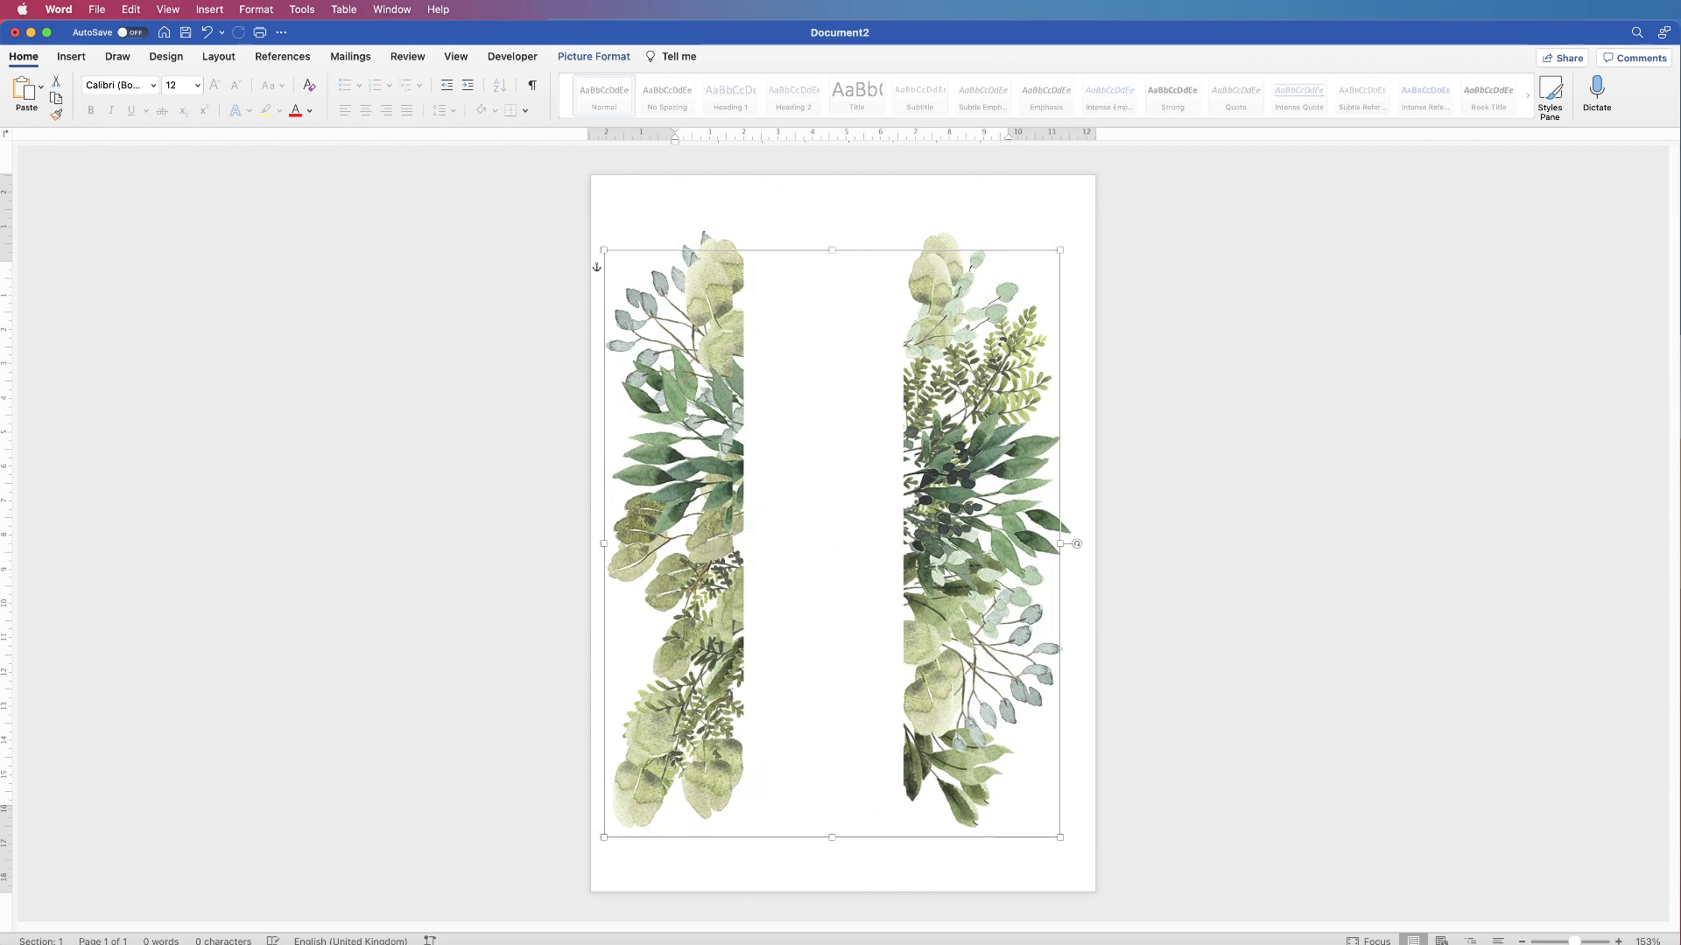
{"action": "left_click_drag", "start_coordinate": [1076, 544], "coordinate": [833, 299]}
{"action": "left_click_drag", "start_coordinate": [770, 455], "coordinate": [857, 466]}
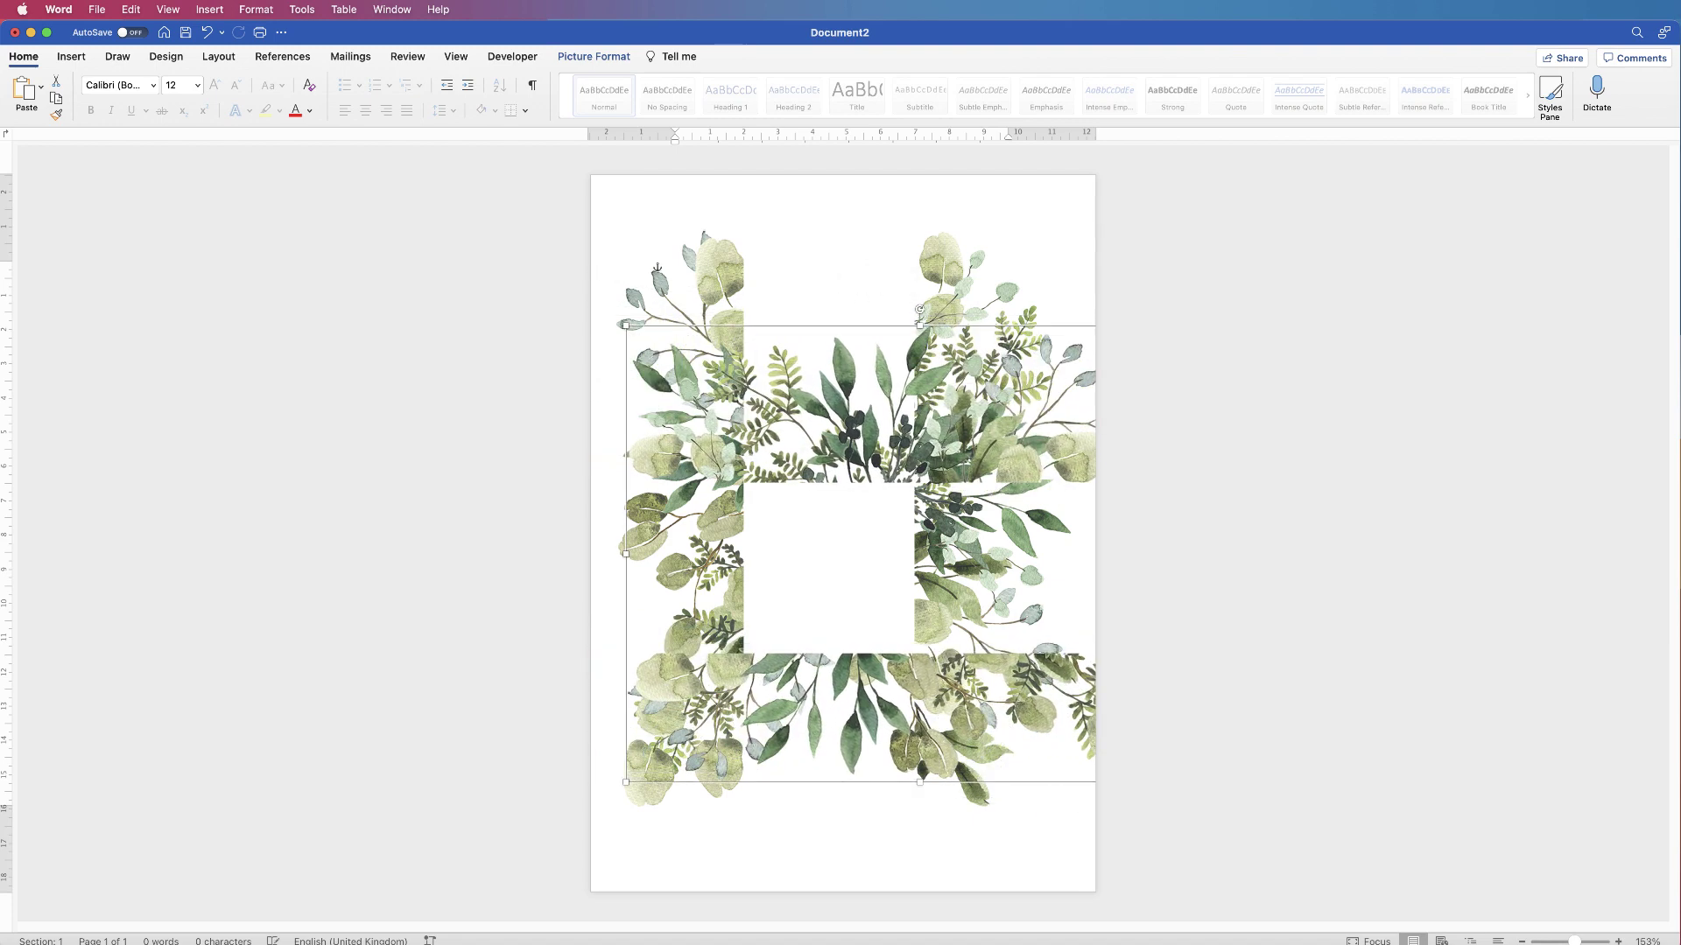
{"action": "left_click_drag", "start_coordinate": [726, 411], "coordinate": [868, 361]}
{"action": "left_click_drag", "start_coordinate": [818, 235], "coordinate": [828, 582]}
{"action": "left_click_drag", "start_coordinate": [854, 337], "coordinate": [833, 293]}
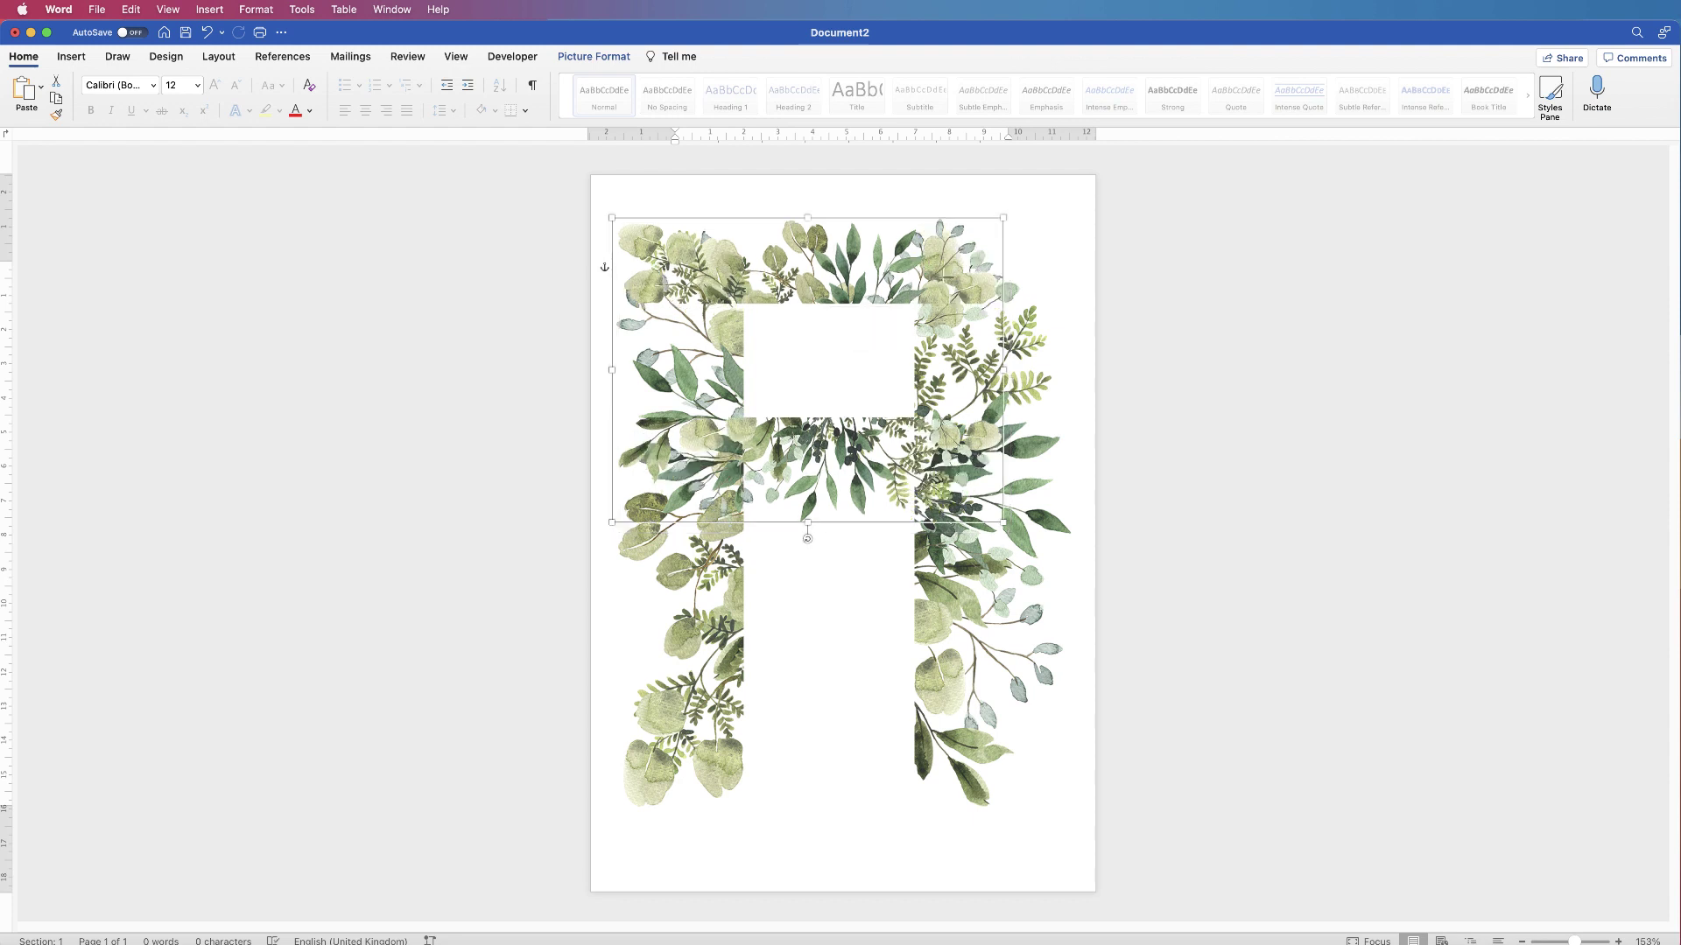
{"action": "left_click_drag", "start_coordinate": [862, 315], "coordinate": [847, 304]}
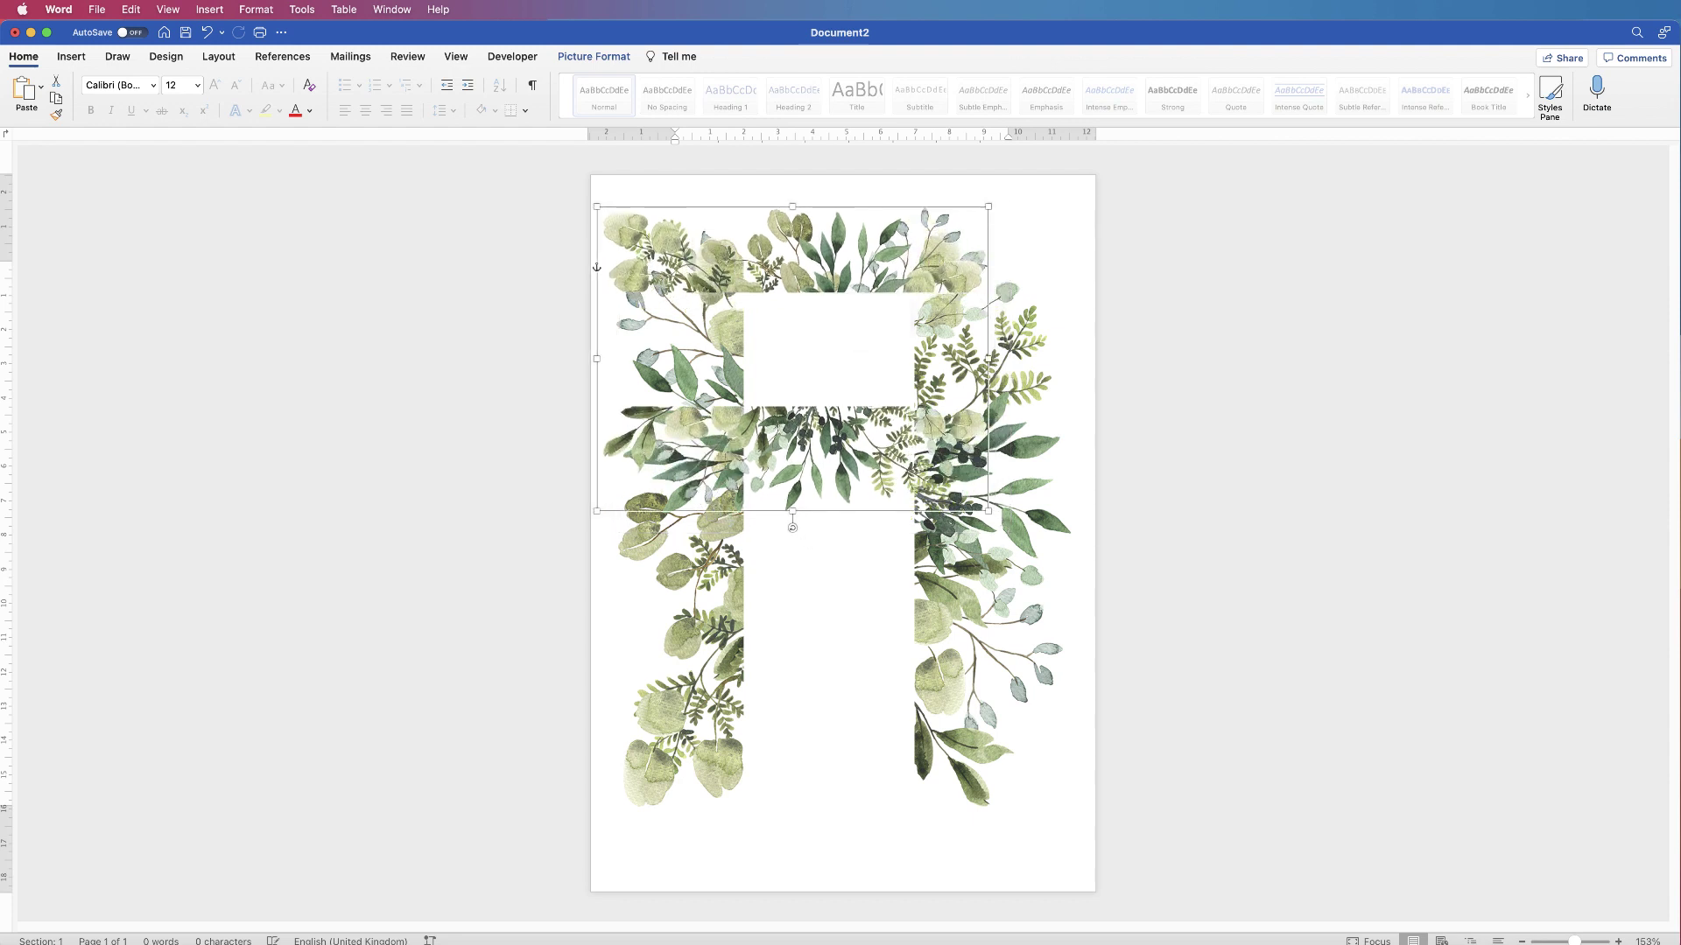
{"action": "mouse_move", "coordinate": [988, 510]}
{"action": "left_mouse_down"}
{"action": "mouse_move", "coordinate": [1072, 567]}
{"action": "mouse_move", "coordinate": [1002, 523]}
{"action": "left_mouse_up"}
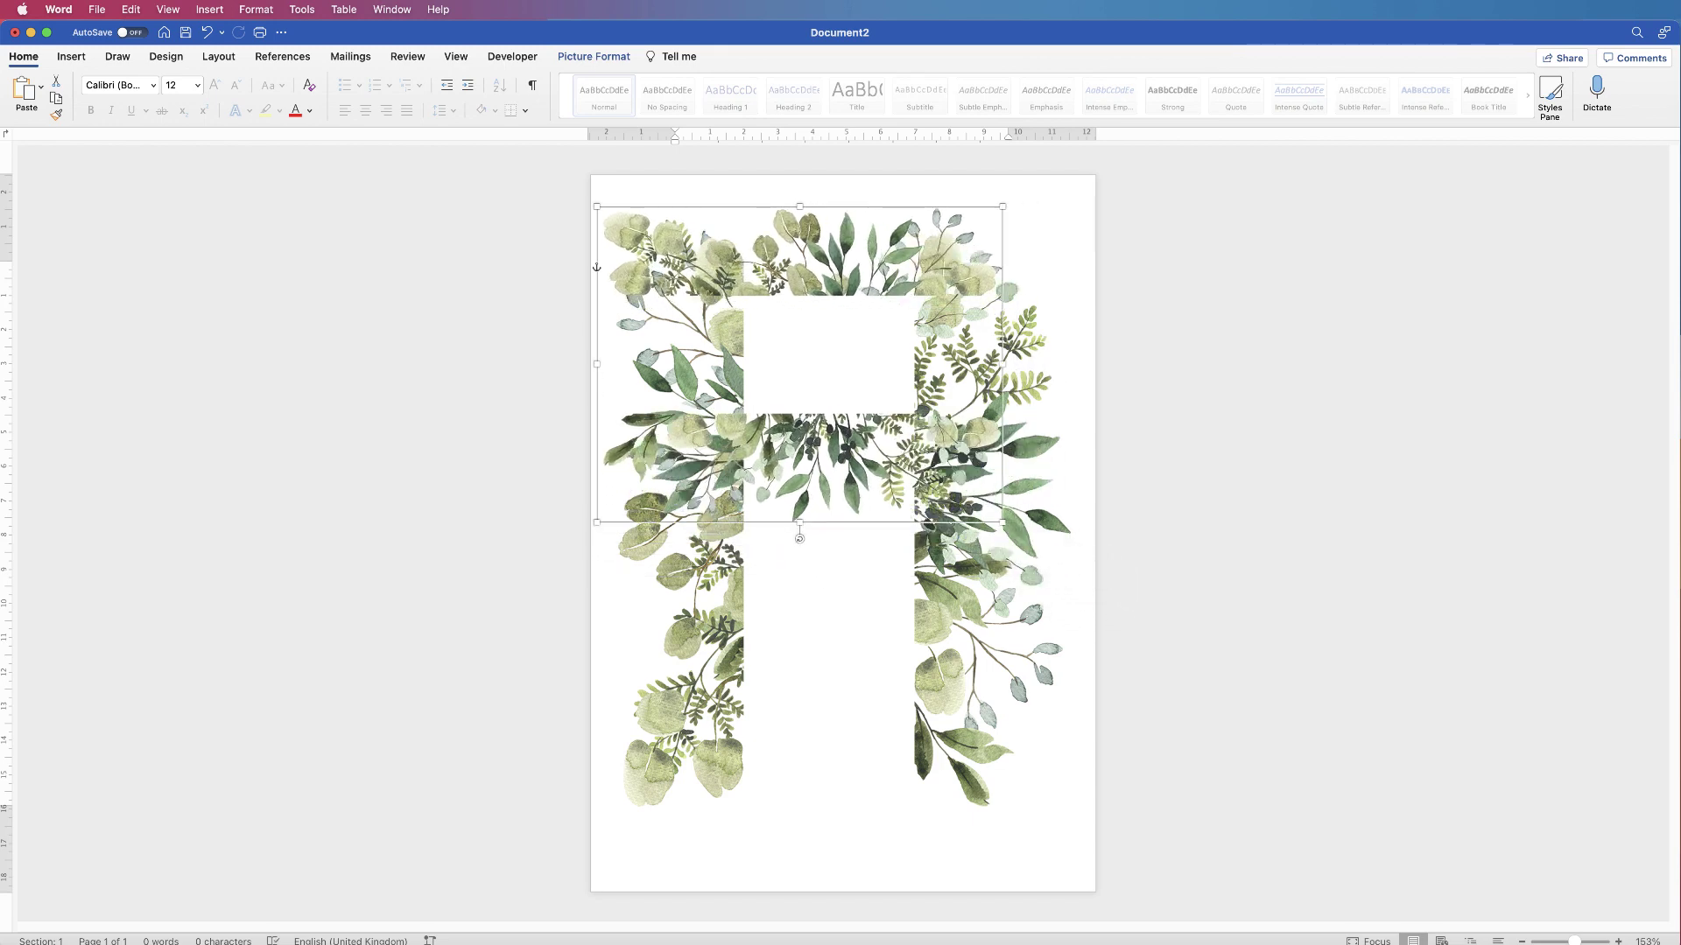
{"action": "mouse_move", "coordinate": [839, 435]}
{"action": "left_mouse_down"}
{"action": "mouse_move", "coordinate": [817, 431]}
{"action": "mouse_move", "coordinate": [845, 437]}
{"action": "left_mouse_up"}
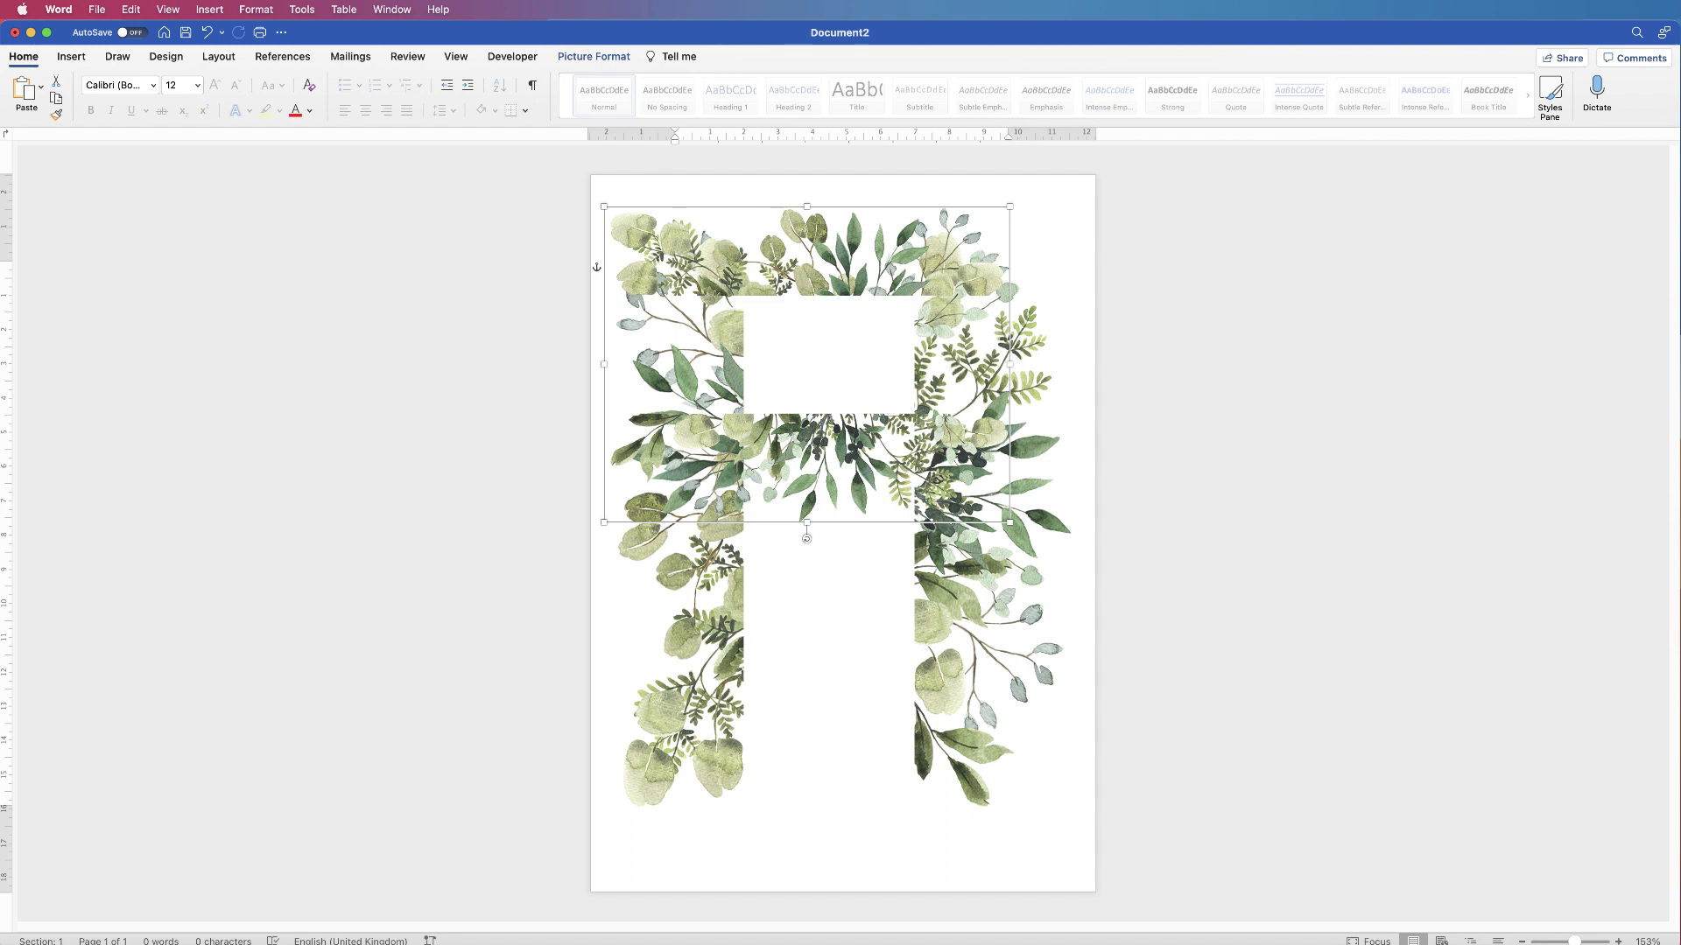
Crop the copy's left, right and bottom edges down to its top cluster of leaves
{"action": "left_click", "coordinate": [593, 56]}
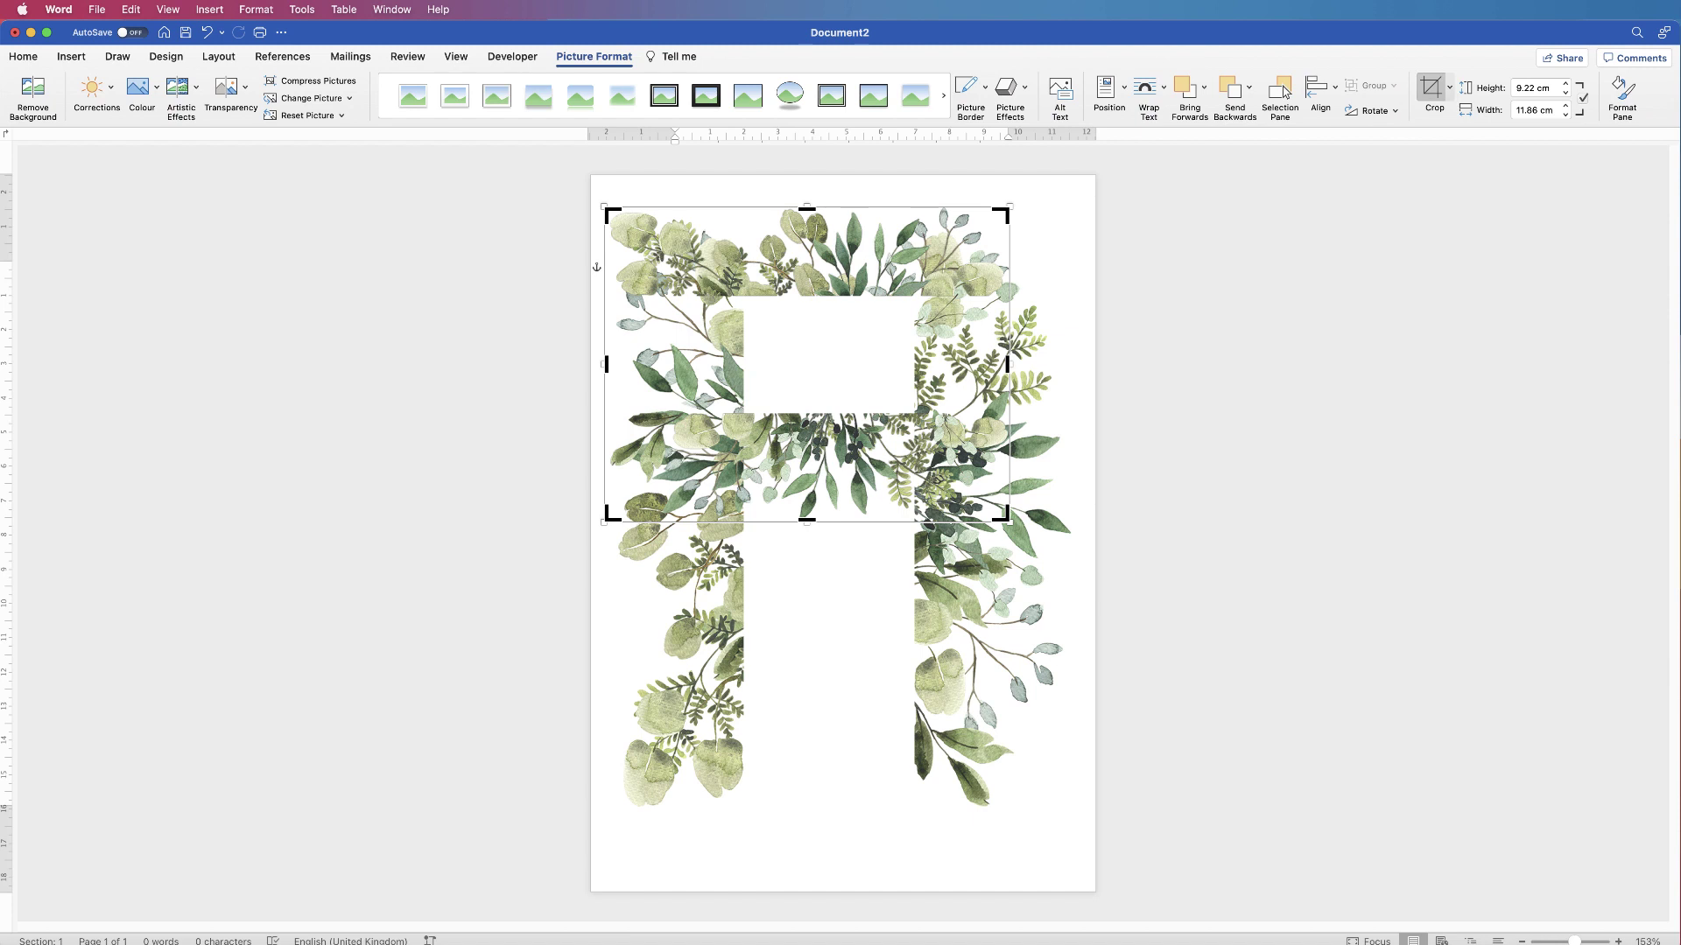
{"action": "left_click_drag", "start_coordinate": [605, 364], "coordinate": [752, 377]}
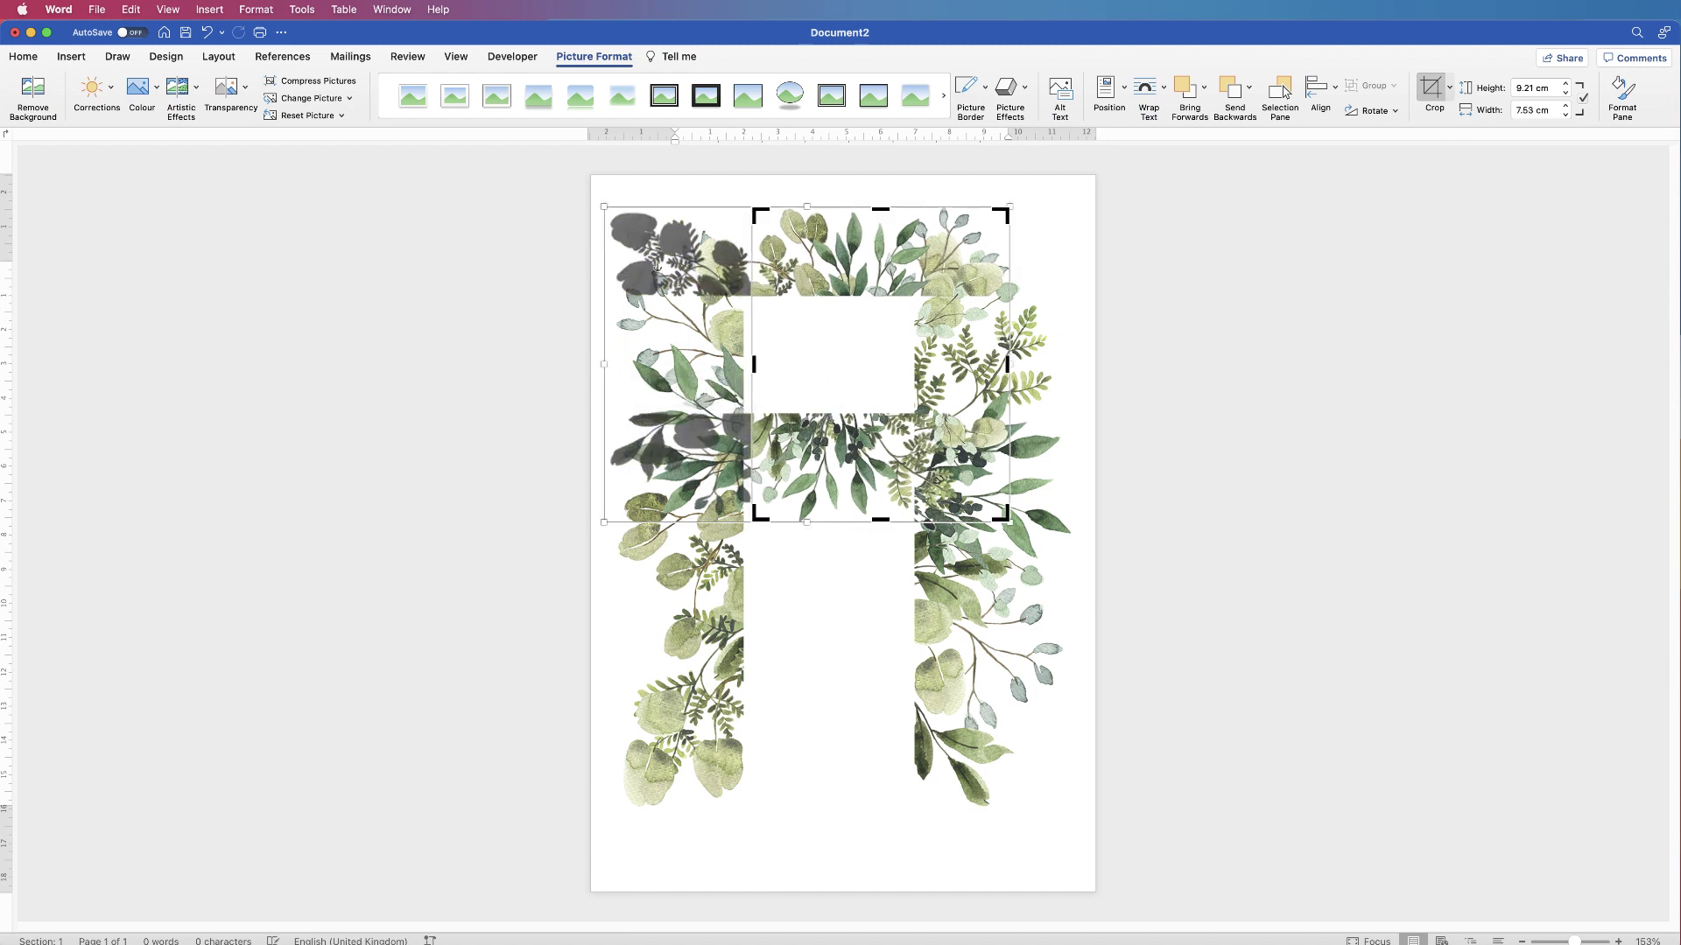
{"action": "left_click_drag", "start_coordinate": [1006, 377], "coordinate": [932, 376]}
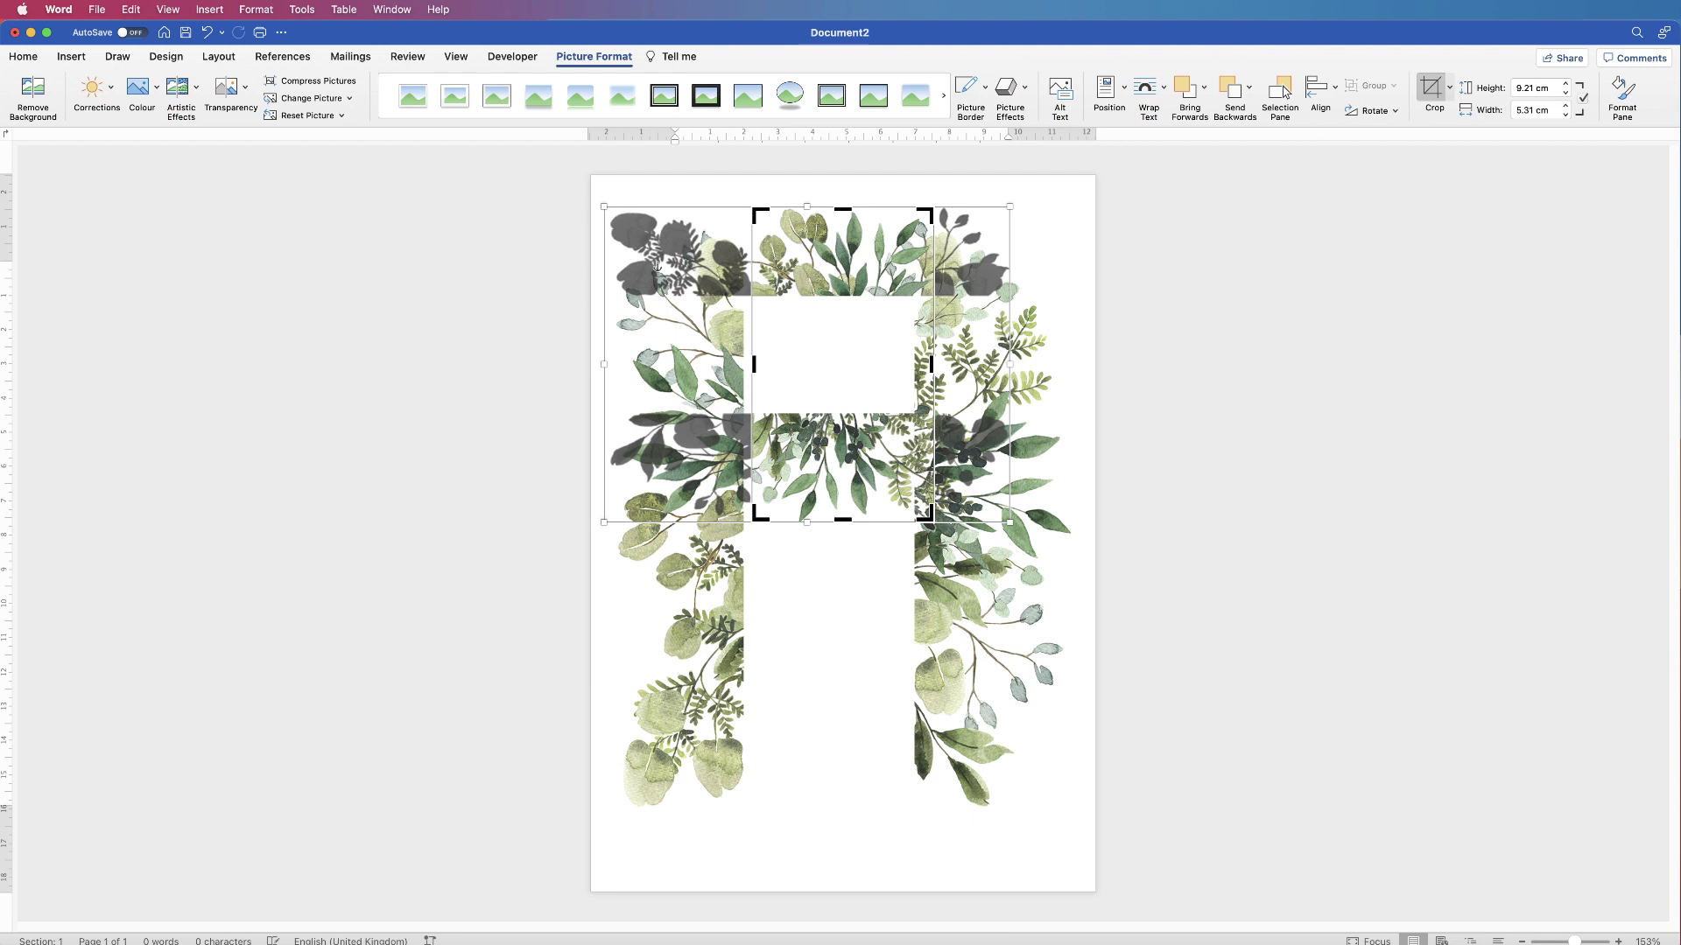
{"action": "left_click_drag", "start_coordinate": [842, 519], "coordinate": [842, 317]}
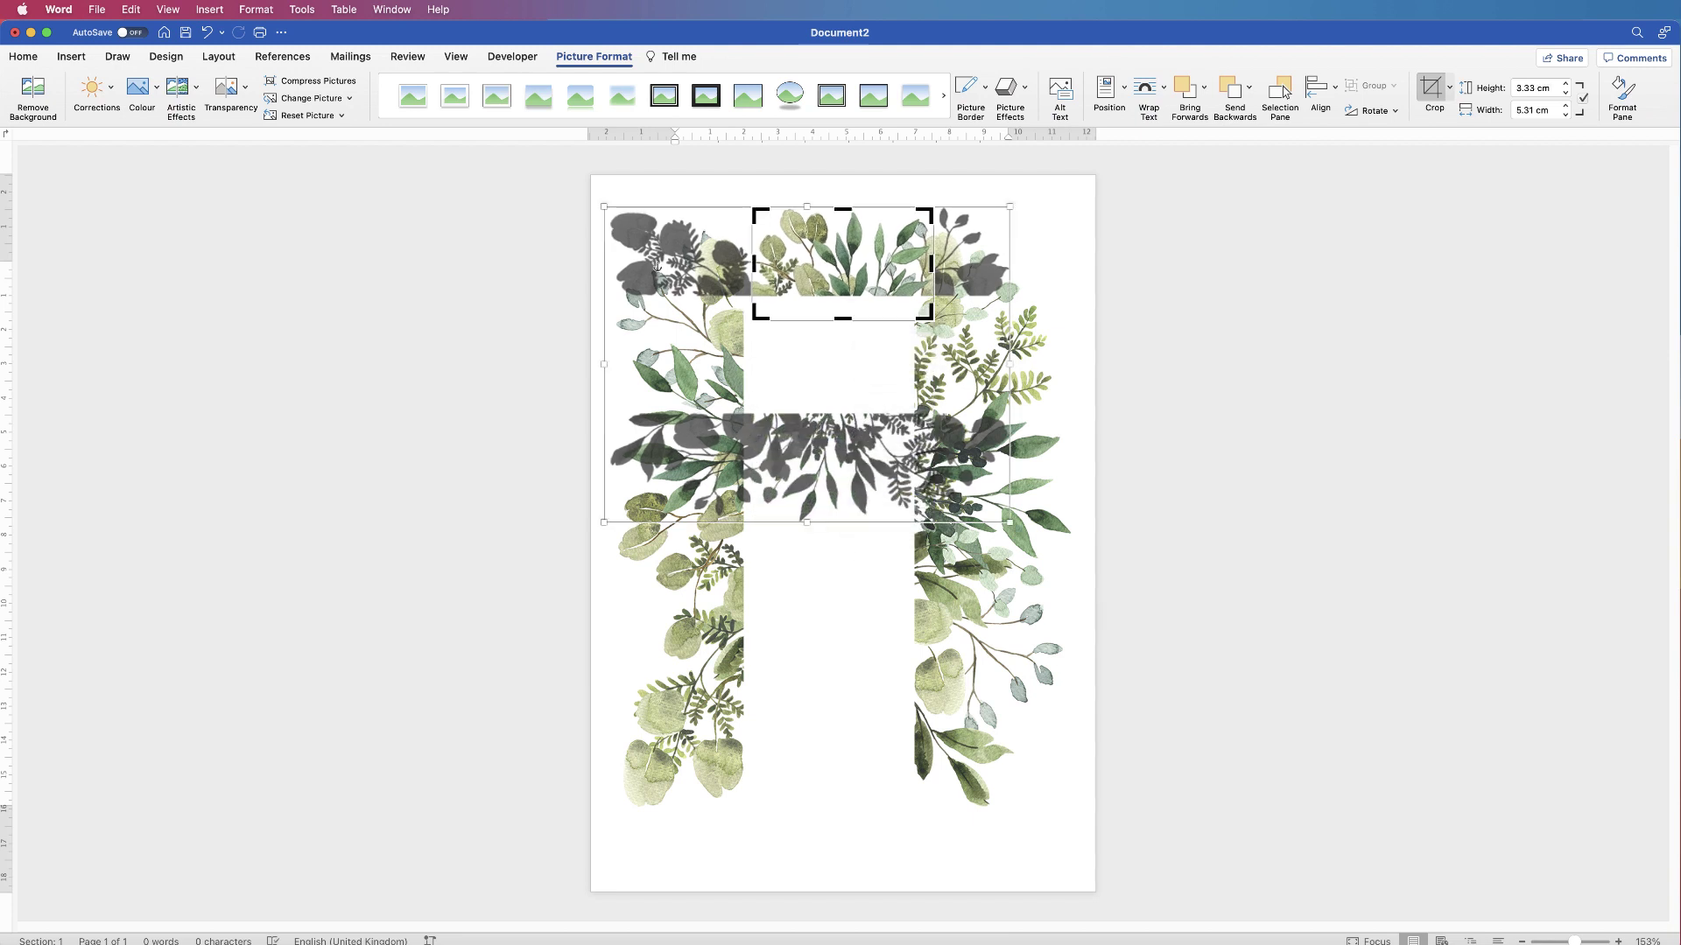
{"action": "key", "text": "Escape"}
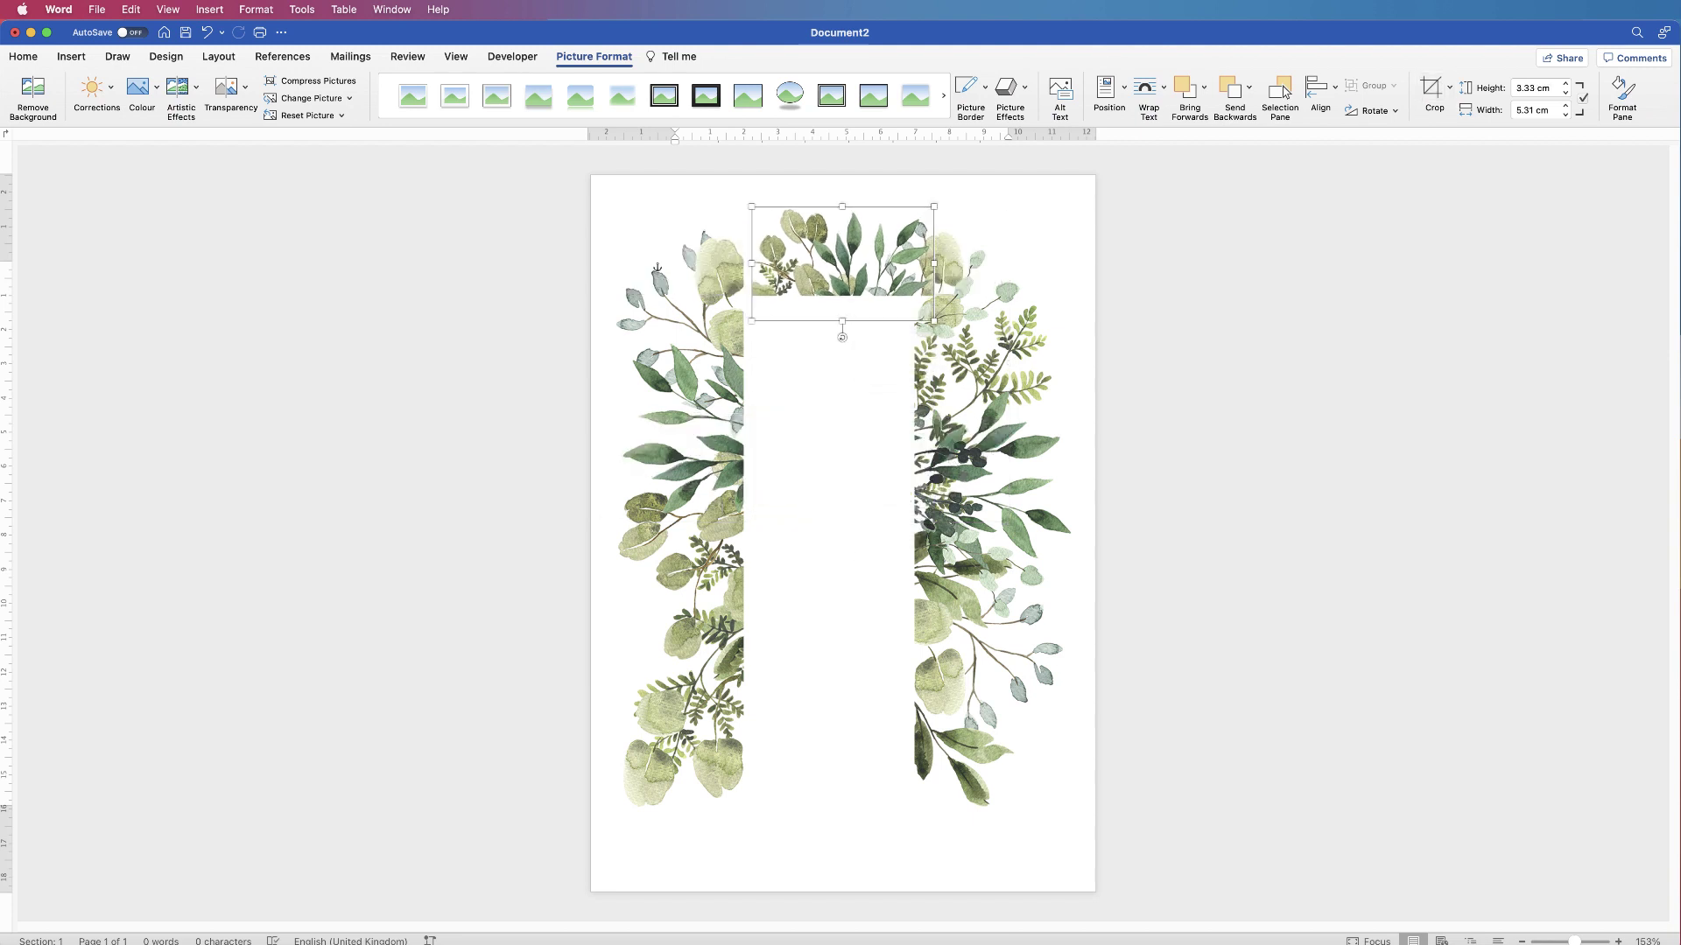
Enlarge the cropped cluster to 4.11 × 6.57 cm and fit it across the frame's top gap
{"action": "left_click_drag", "start_coordinate": [836, 289], "coordinate": [819, 310]}
{"action": "left_click_drag", "start_coordinate": [917, 227], "coordinate": [959, 201]}
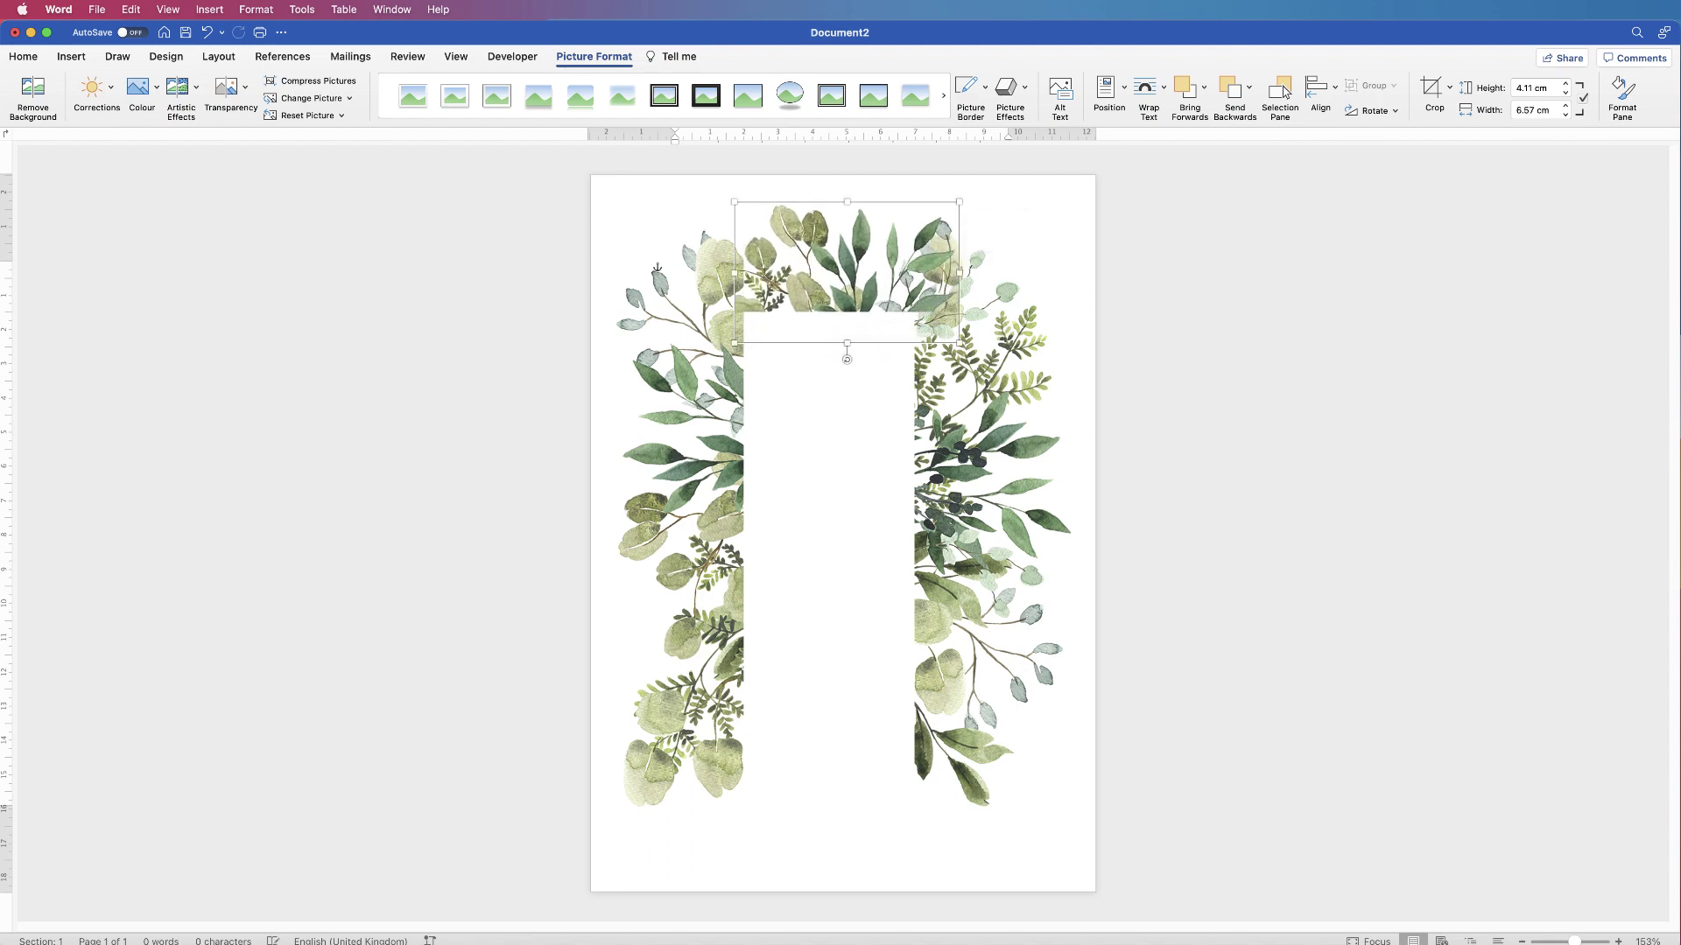
{"action": "left_click_drag", "start_coordinate": [846, 296], "coordinate": [827, 321]}
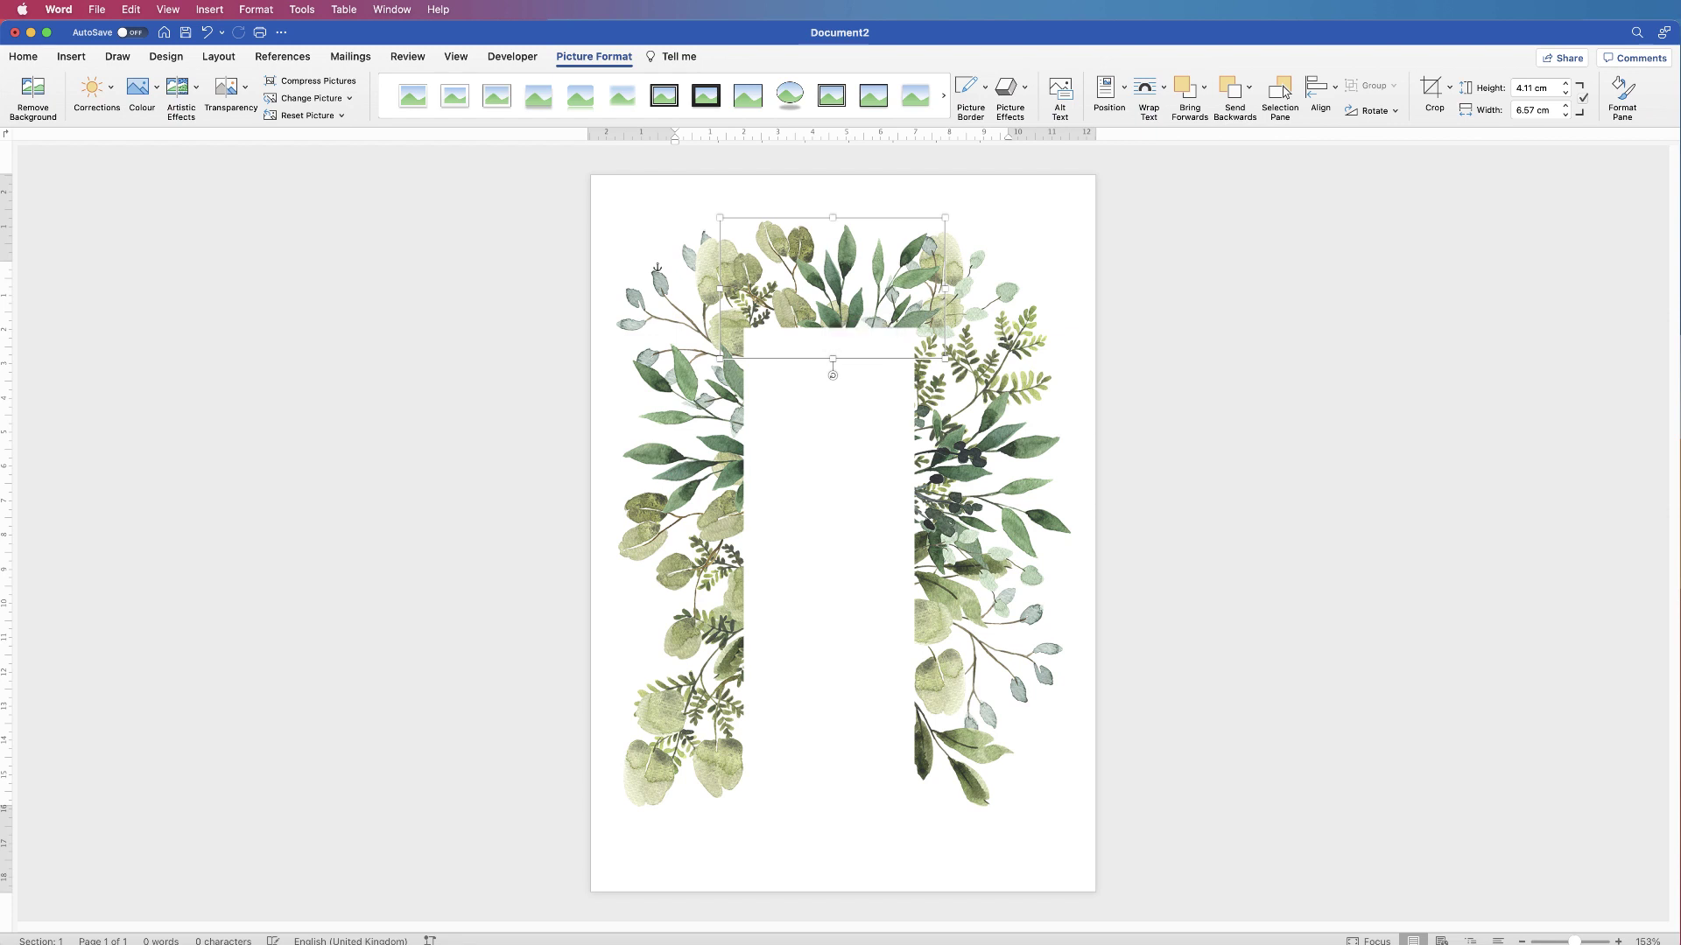
{"action": "key", "text": "Tab"}
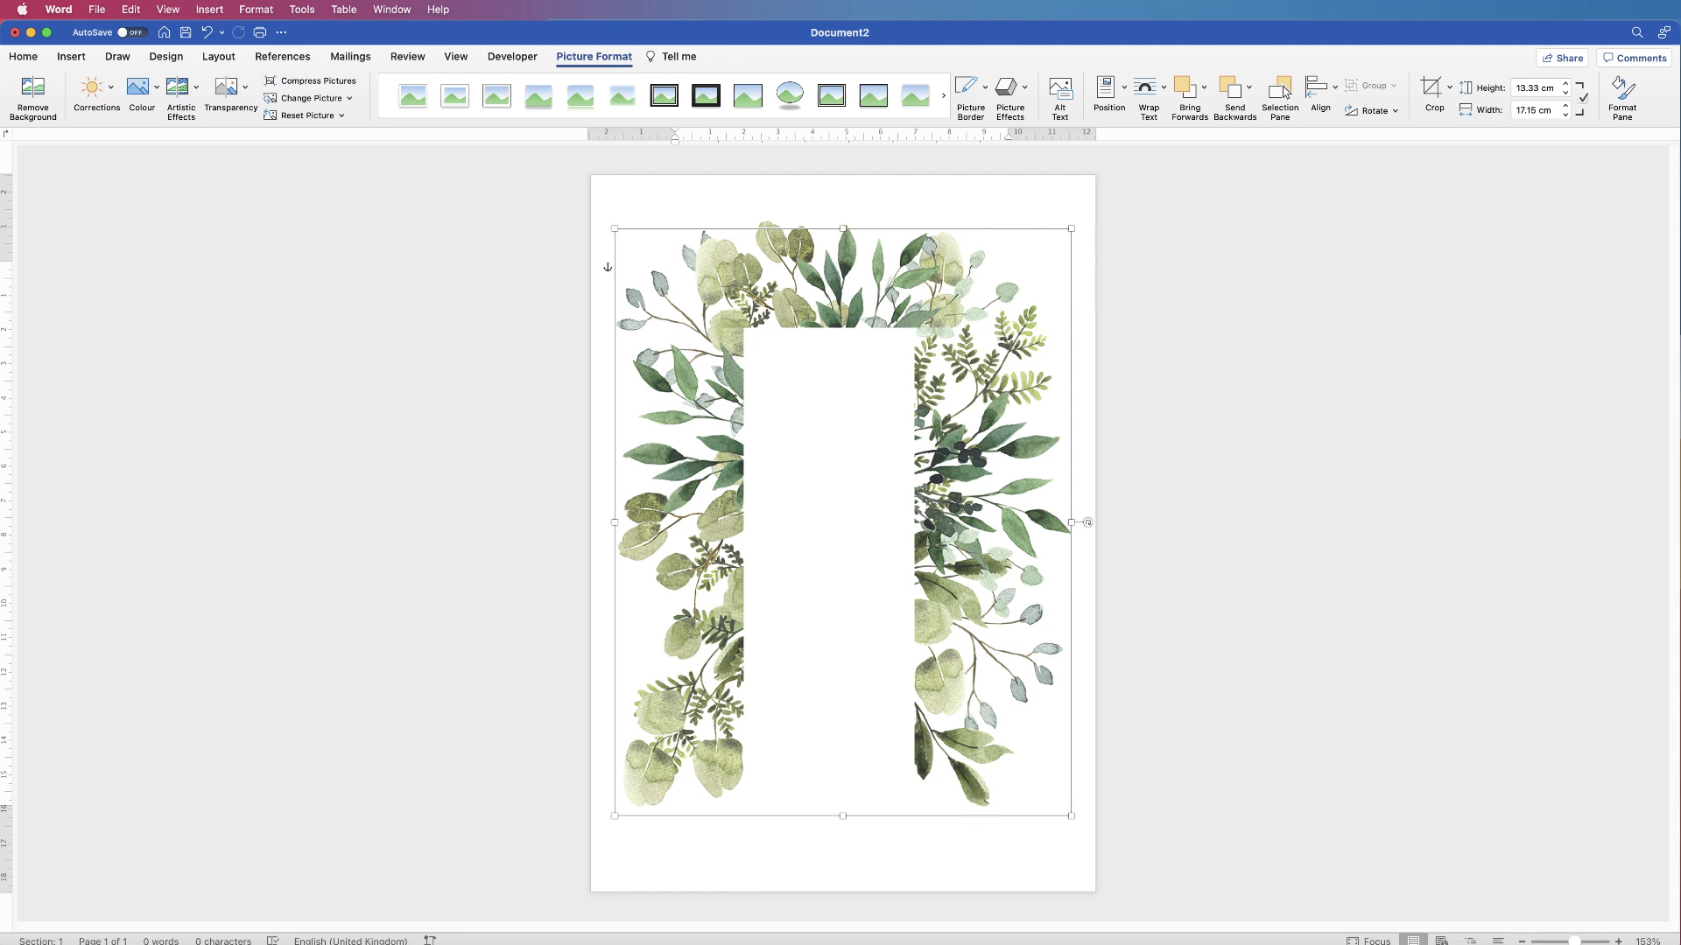
Paste another copy of the foliage picture, shrink it, rotate it across the page and move it lower
{"action": "key", "text": "cmd+z"}
{"action": "key", "text": "Escape"}
{"action": "key", "text": "cmd+v"}
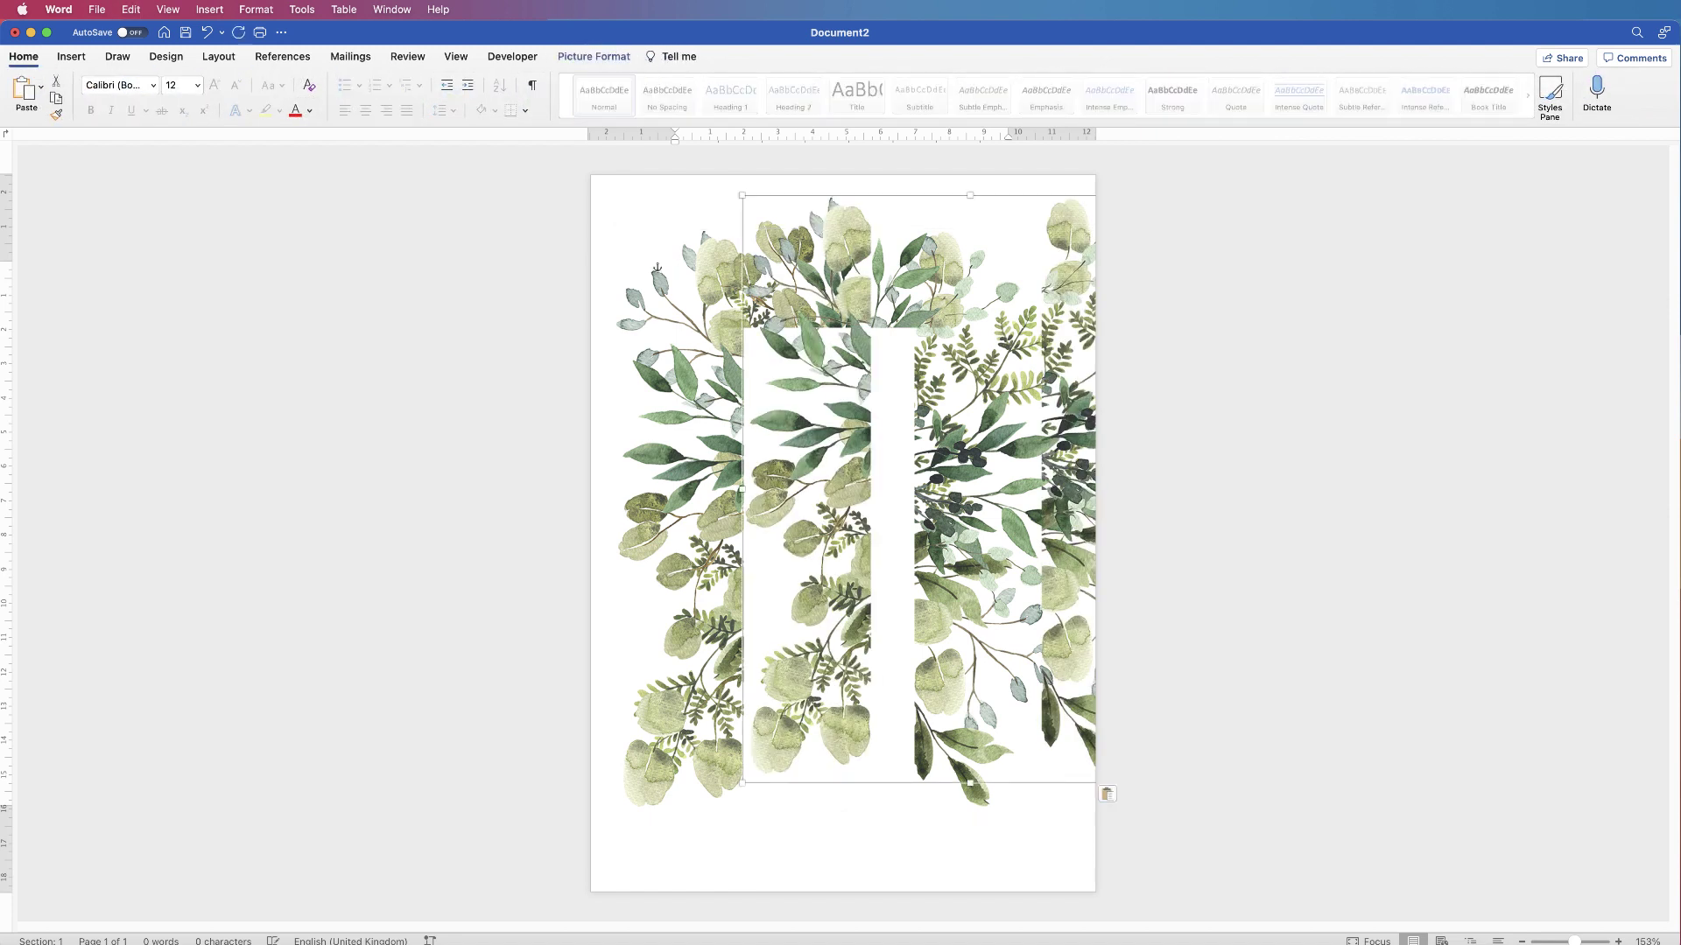
{"action": "left_click_drag", "start_coordinate": [742, 194], "coordinate": [883, 376]}
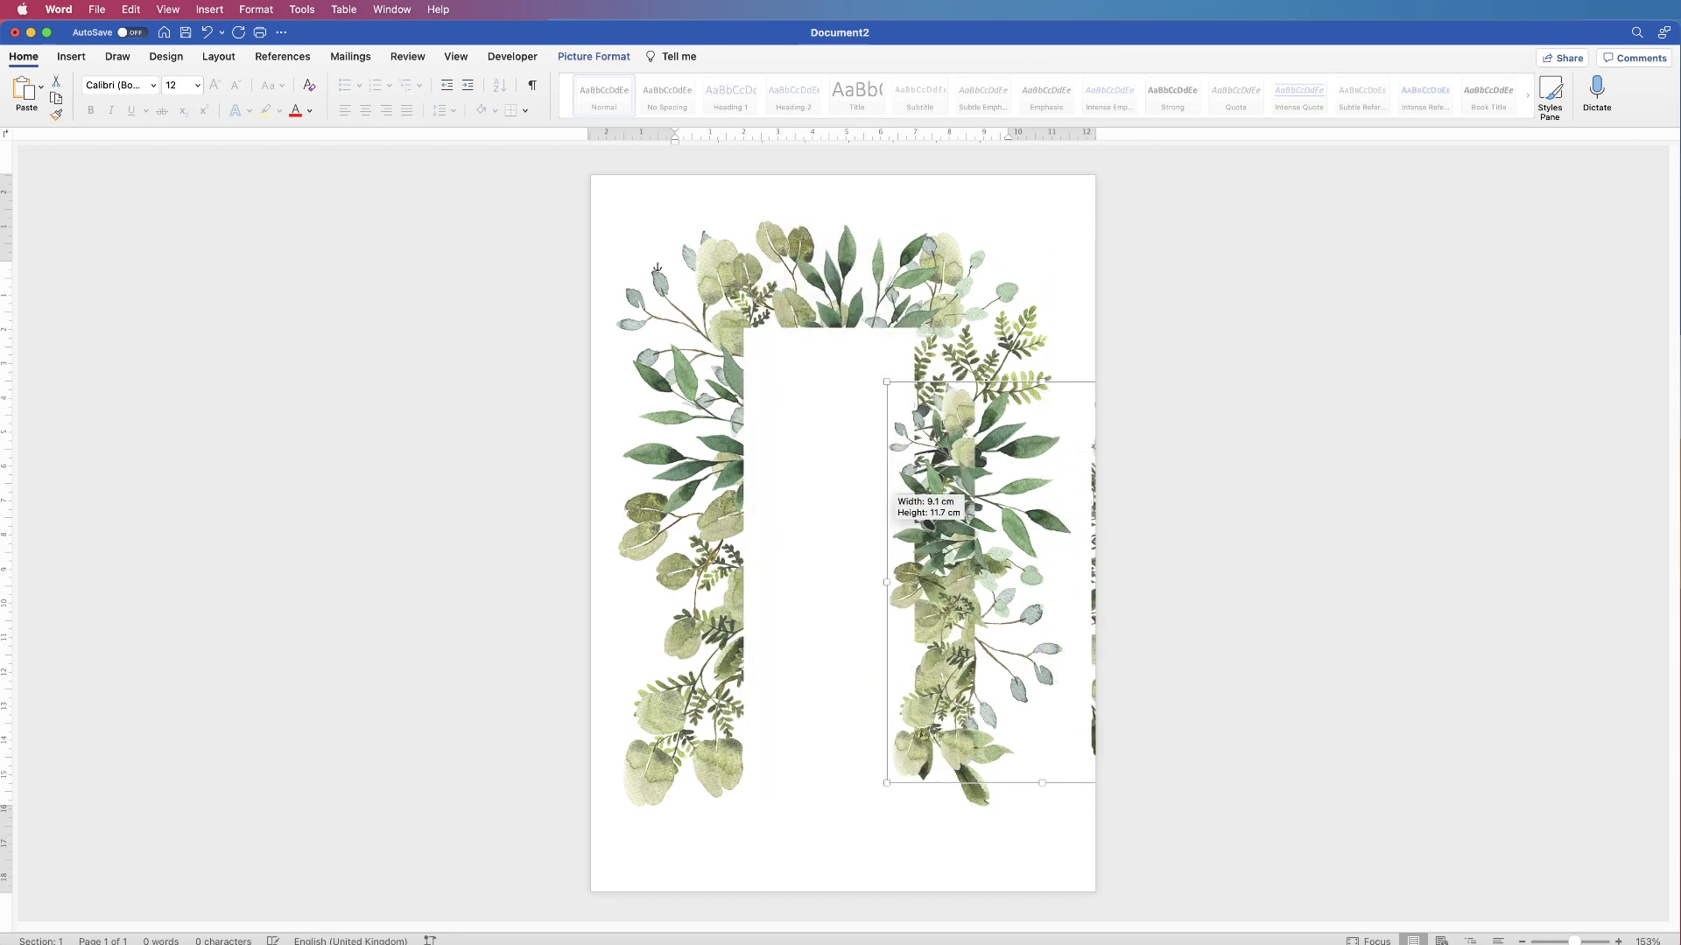
{"action": "left_click_drag", "start_coordinate": [922, 559], "coordinate": [767, 583]}
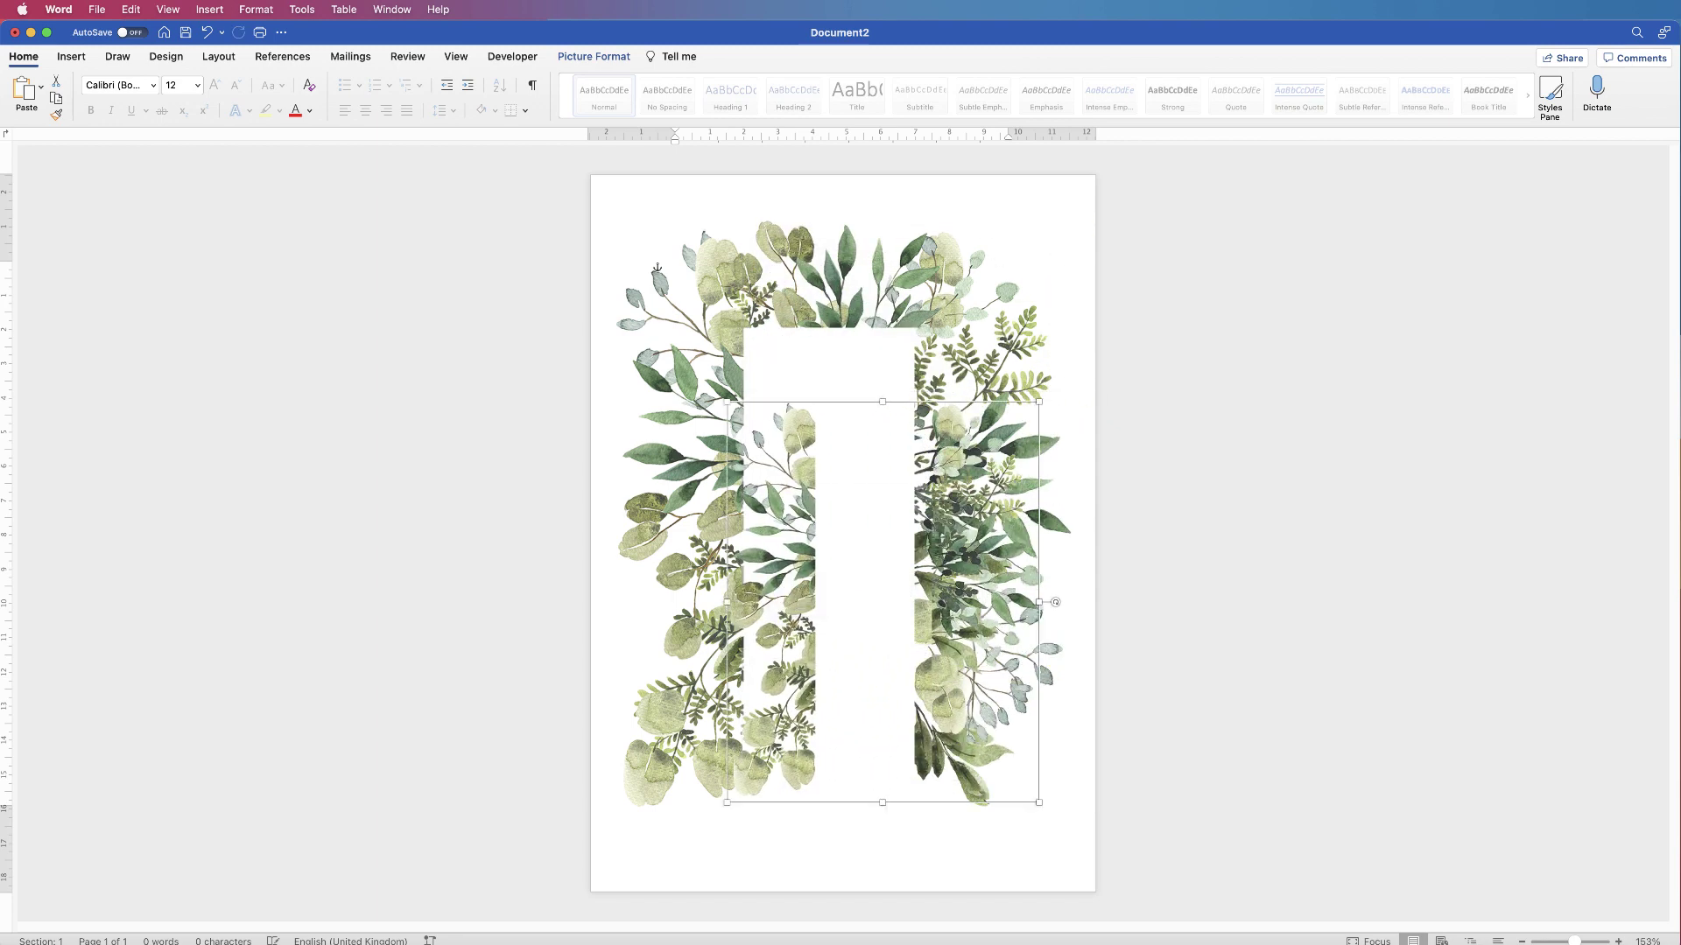
{"action": "left_click_drag", "start_coordinate": [1056, 603], "coordinate": [883, 430]}
{"action": "left_click_drag", "start_coordinate": [844, 708], "coordinate": [832, 772]}
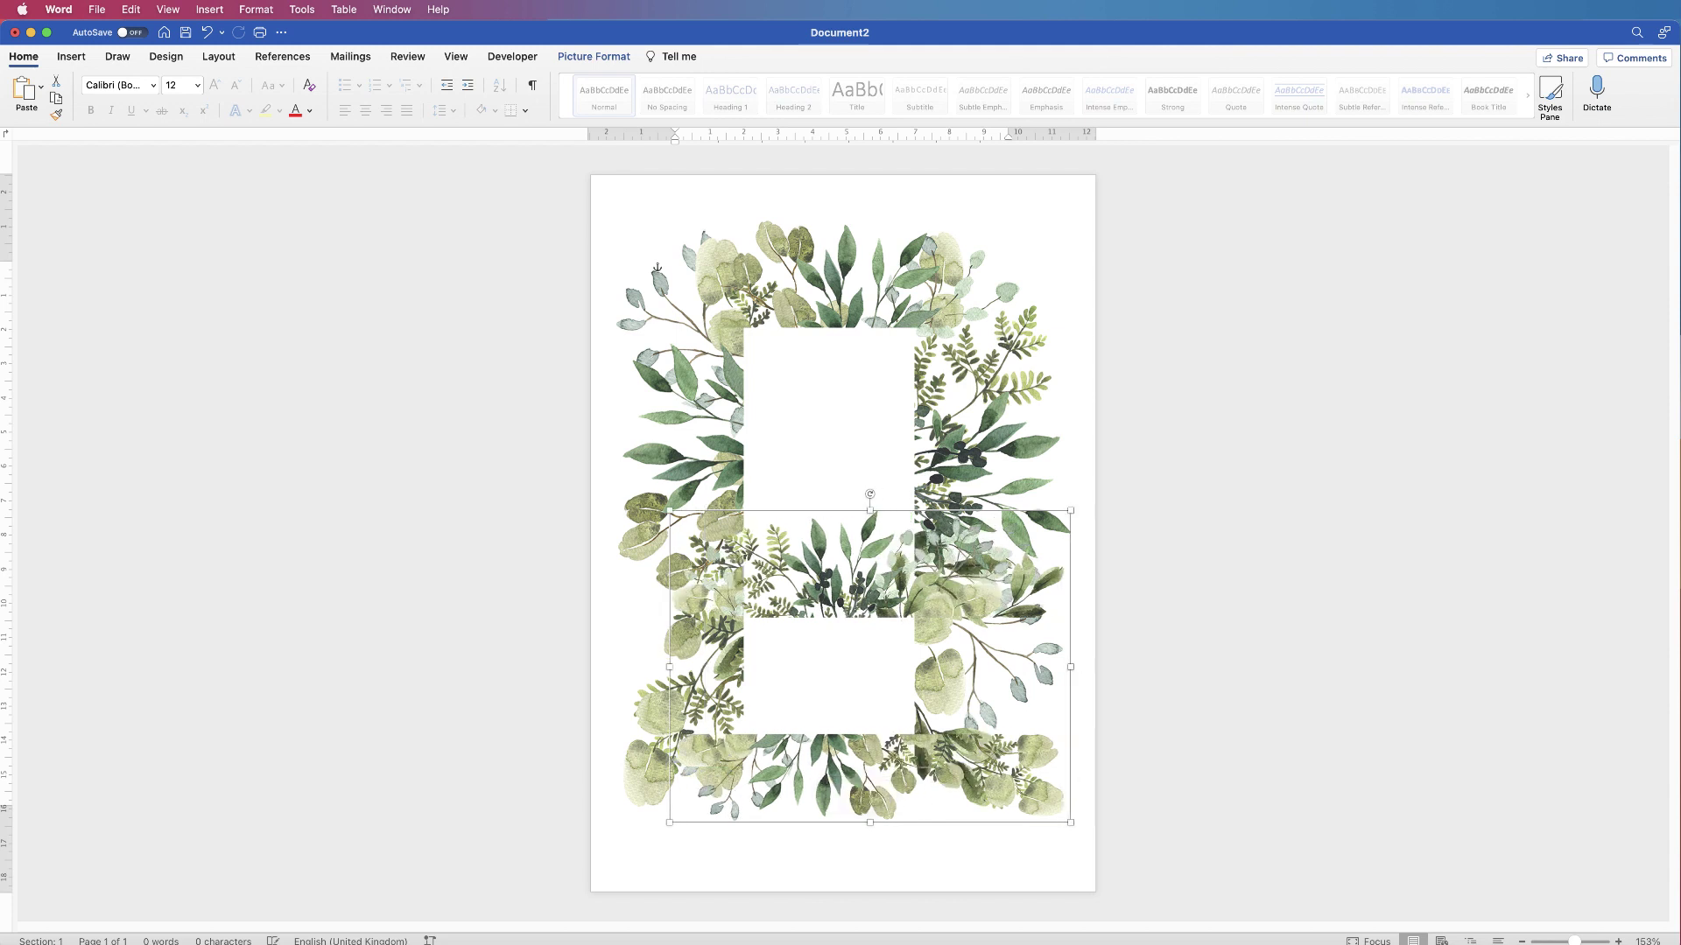
Crop the right side and top off the lower foliage copy, then enlarge the remaining bottom piece
{"action": "left_click", "coordinate": [593, 56]}
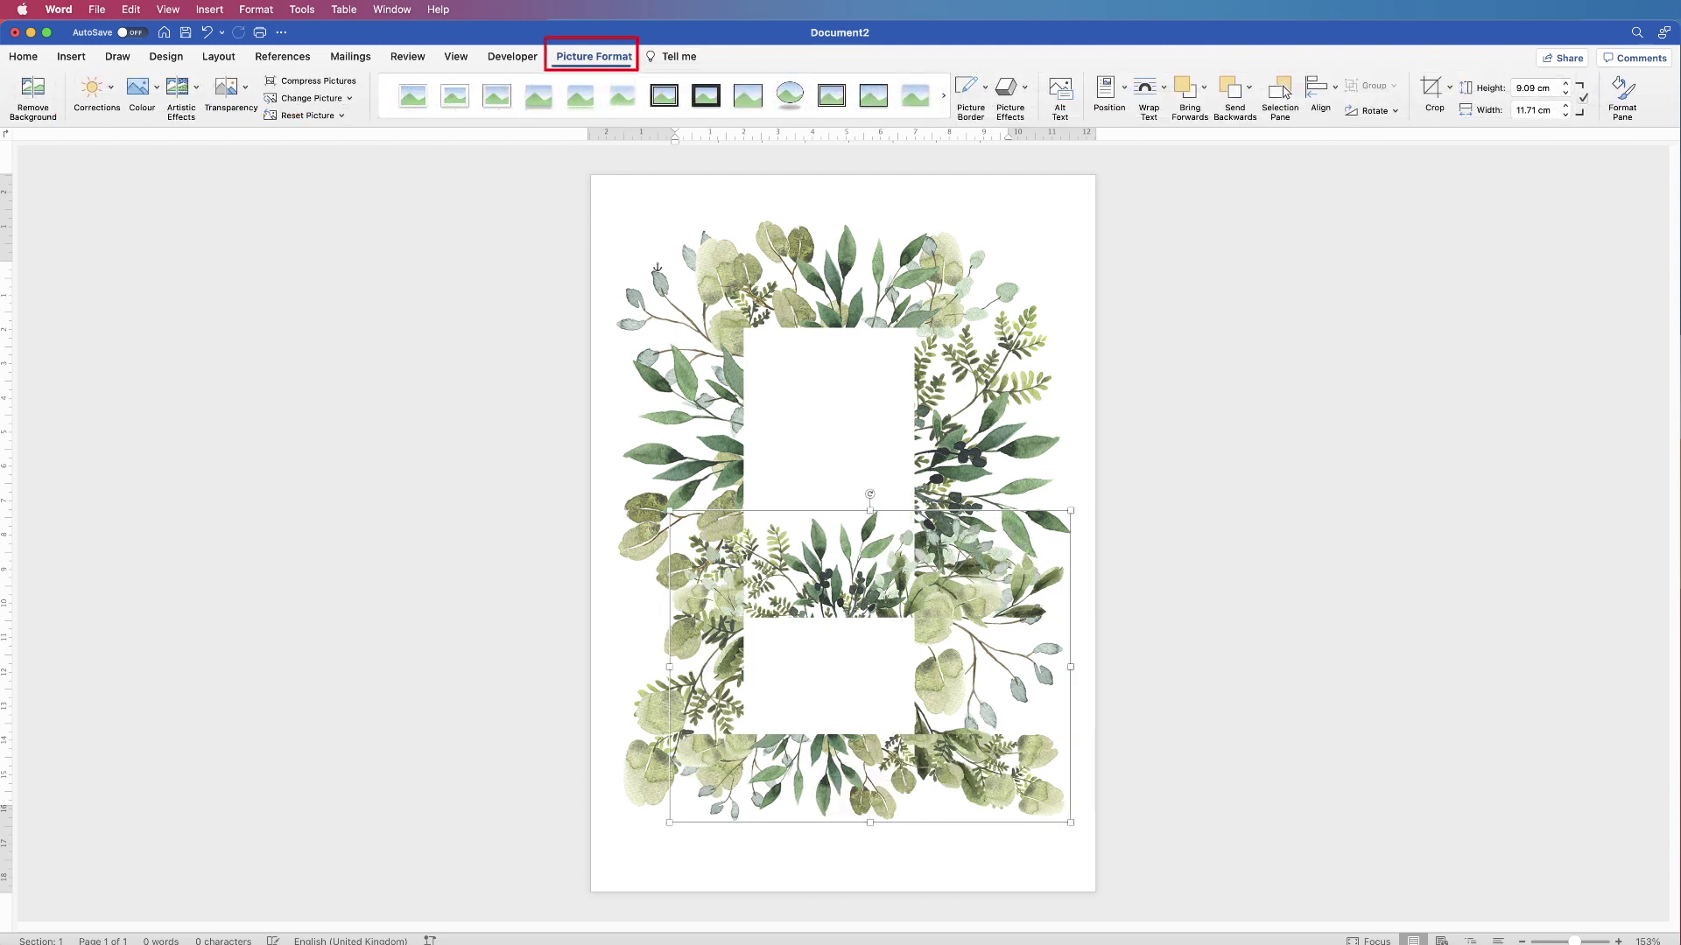
{"action": "left_click", "coordinate": [1432, 87]}
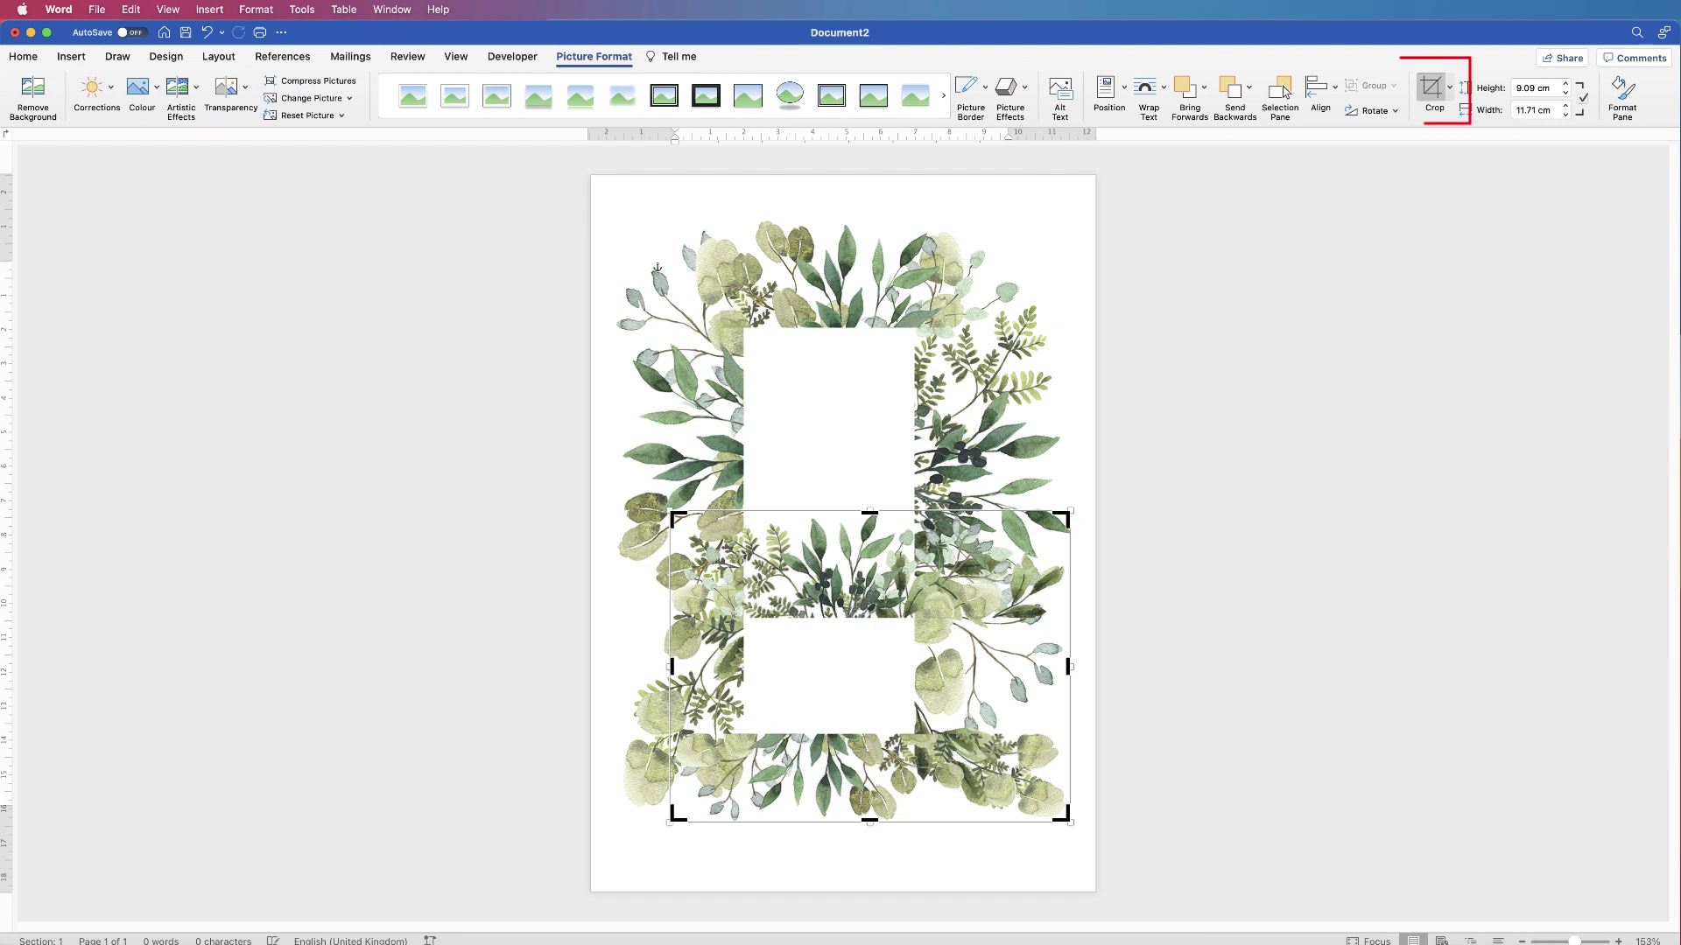
{"action": "left_click_drag", "start_coordinate": [1067, 667], "coordinate": [917, 667]}
{"action": "left_click_drag", "start_coordinate": [793, 512], "coordinate": [793, 655]}
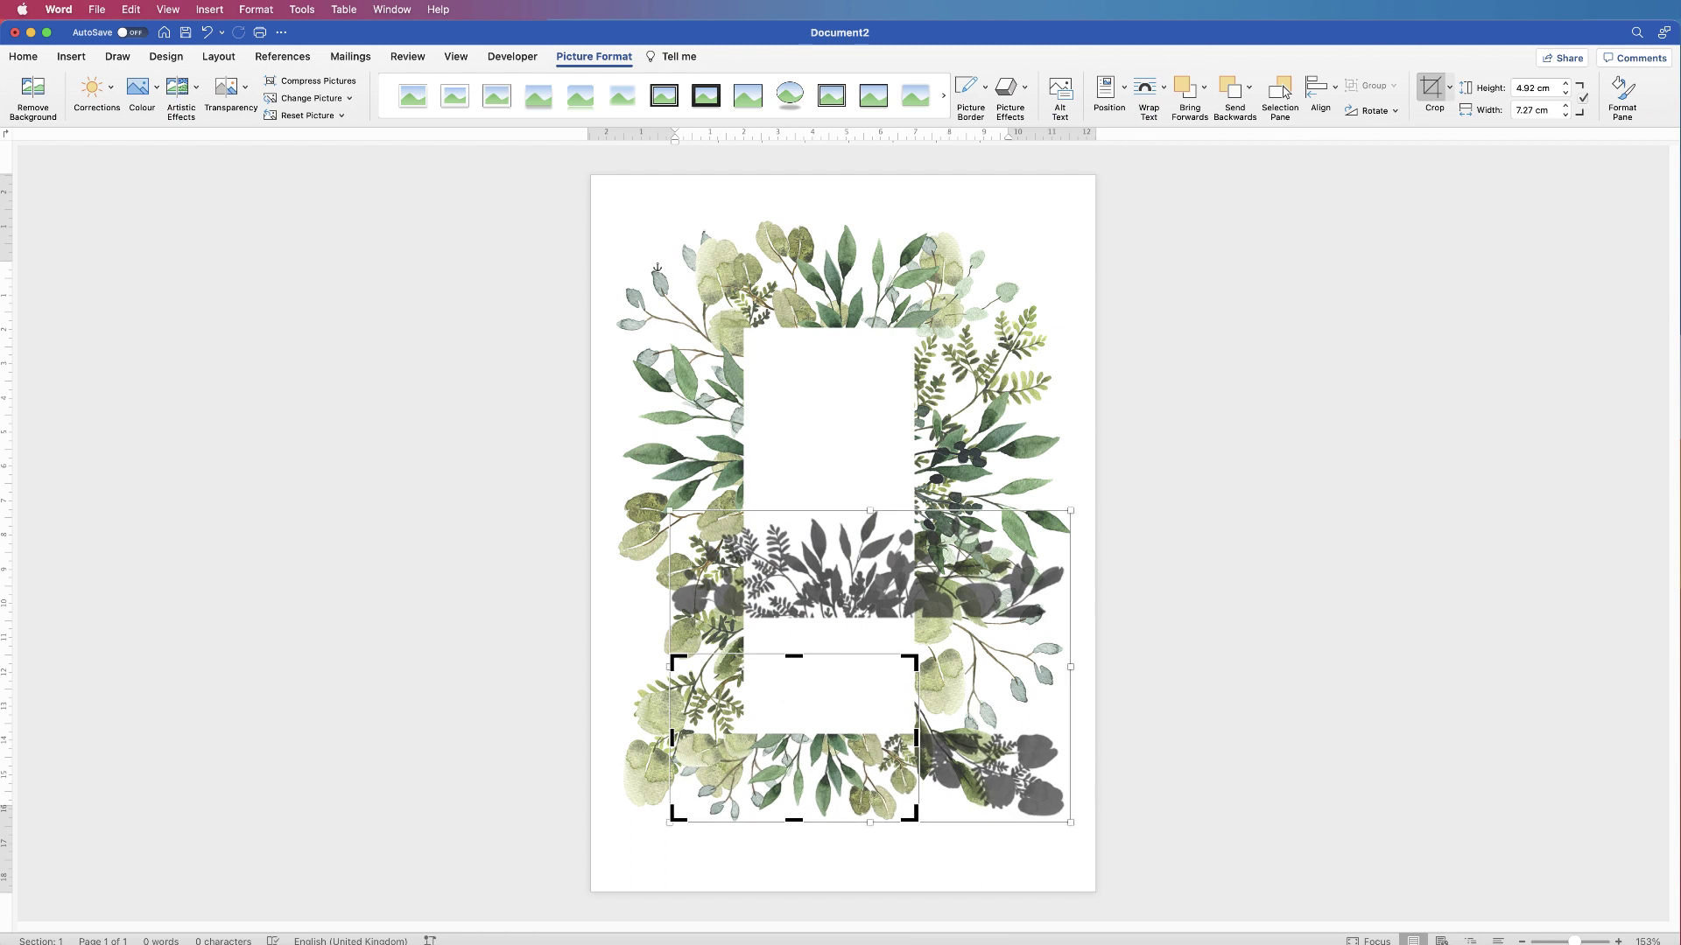
{"action": "left_click_drag", "start_coordinate": [808, 783], "coordinate": [849, 786]}
{"action": "key", "text": "Escape"}
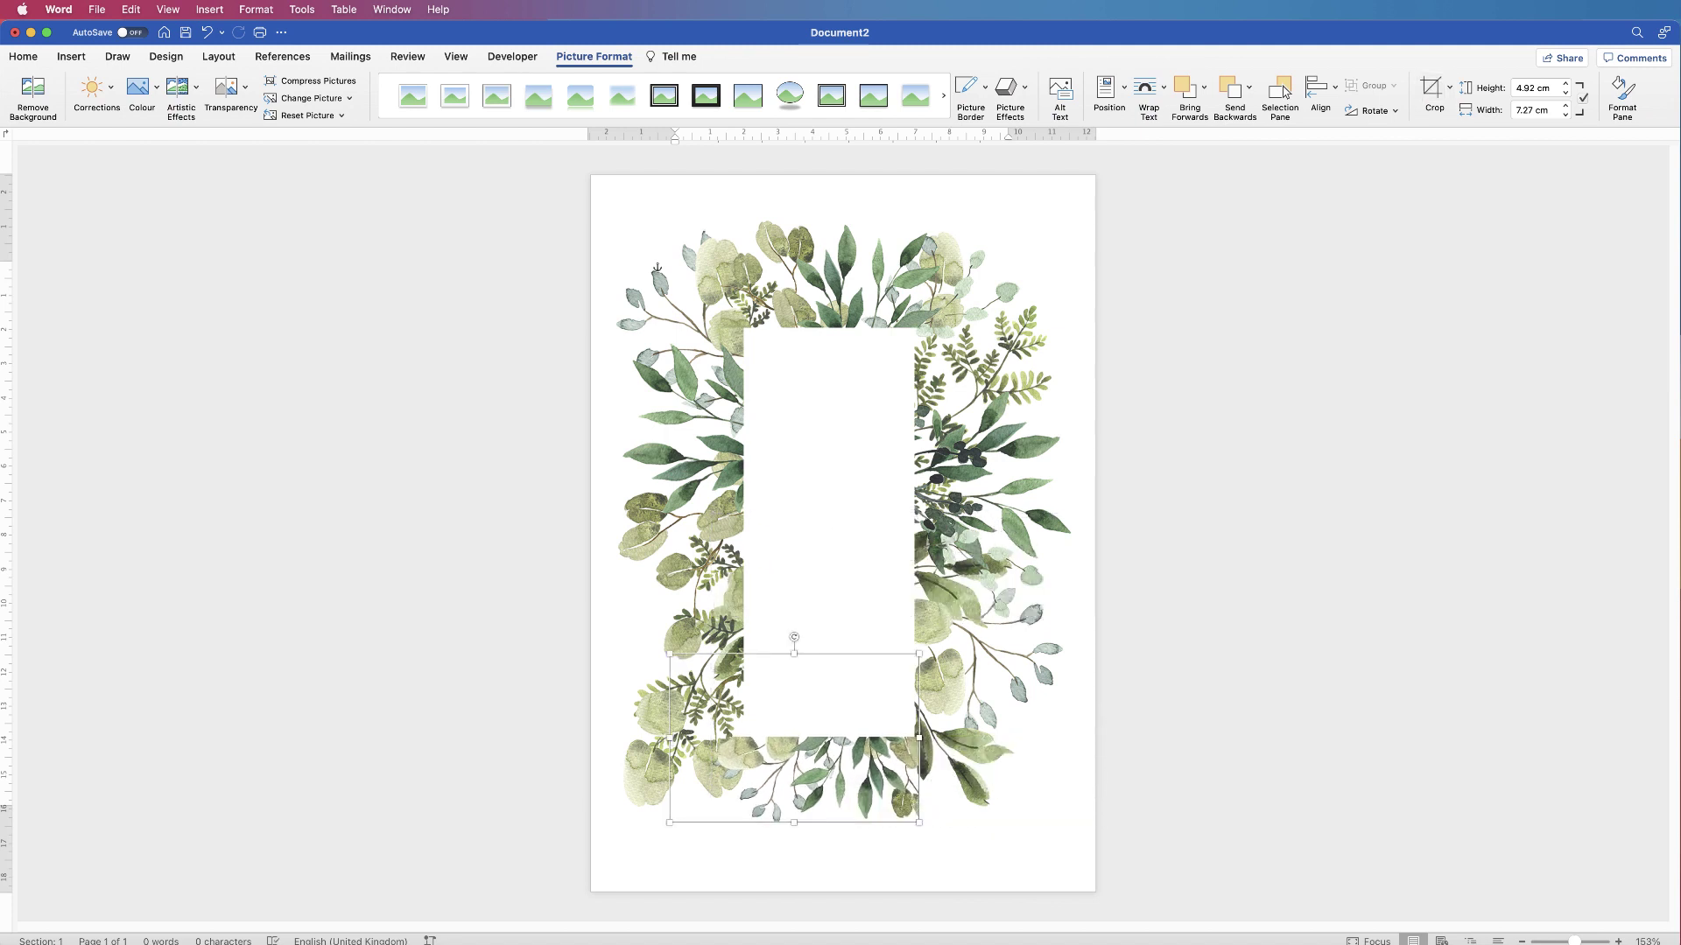
{"action": "mouse_move", "coordinate": [919, 823]}
{"action": "left_mouse_down"}
{"action": "mouse_move", "coordinate": [945, 831]}
{"action": "mouse_move", "coordinate": [921, 810]}
{"action": "left_mouse_up"}
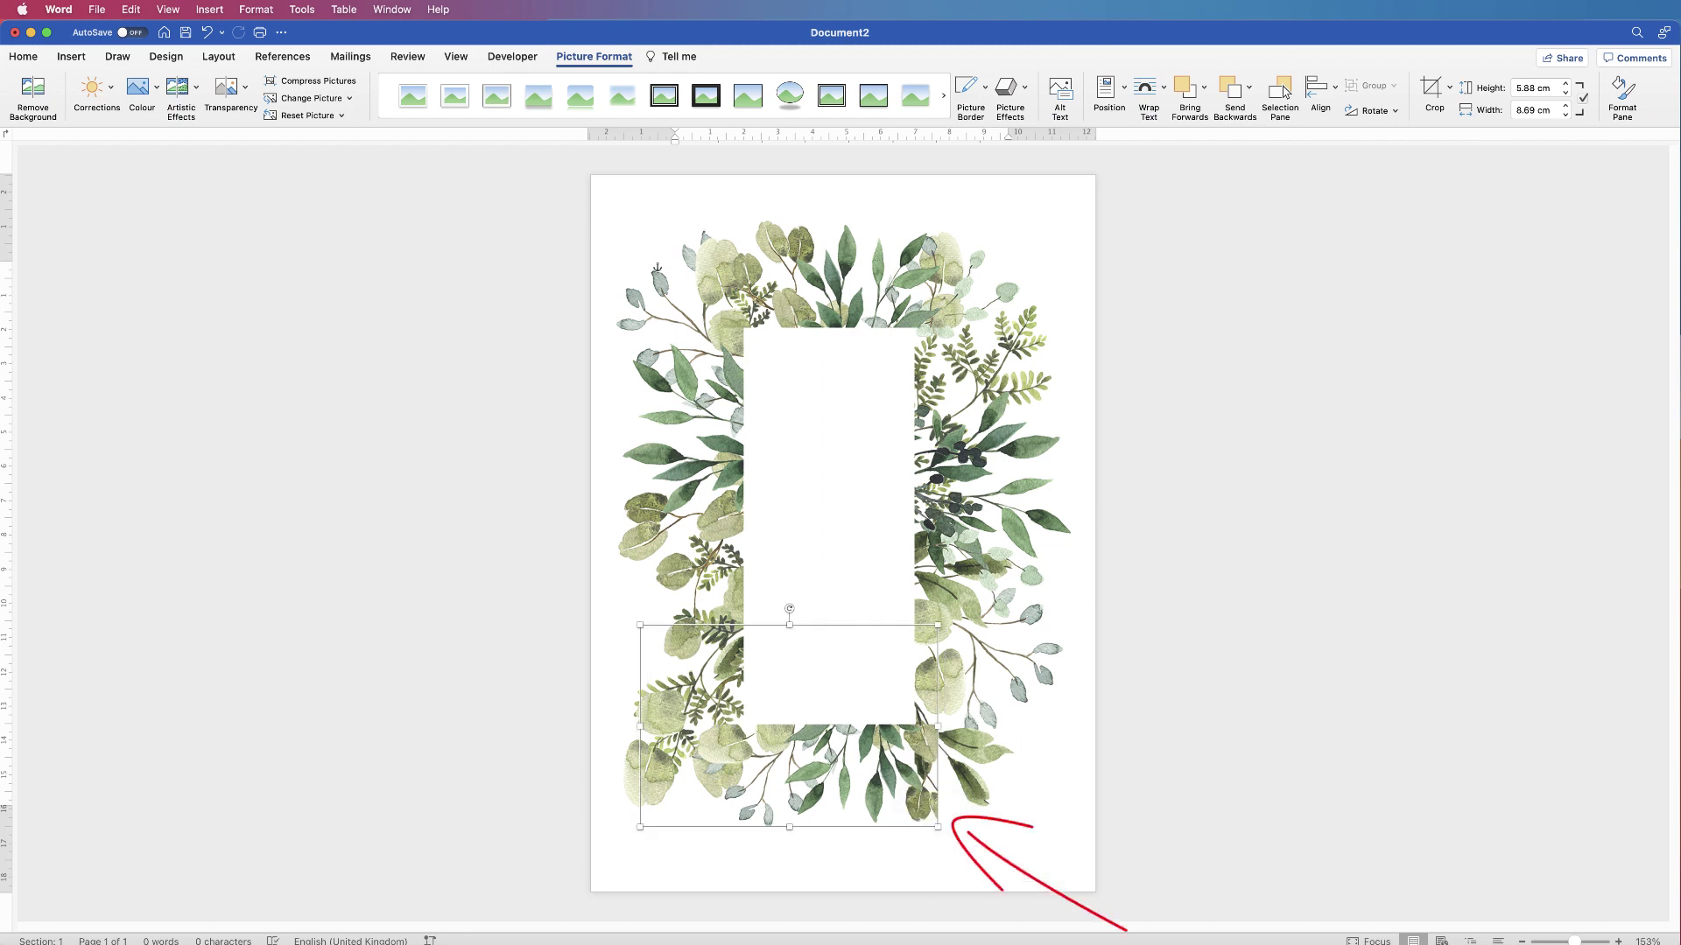
Widen the bottom piece's crop on the right, leaving it 5.88 × 9.6 cm
{"action": "left_click", "coordinate": [1432, 88]}
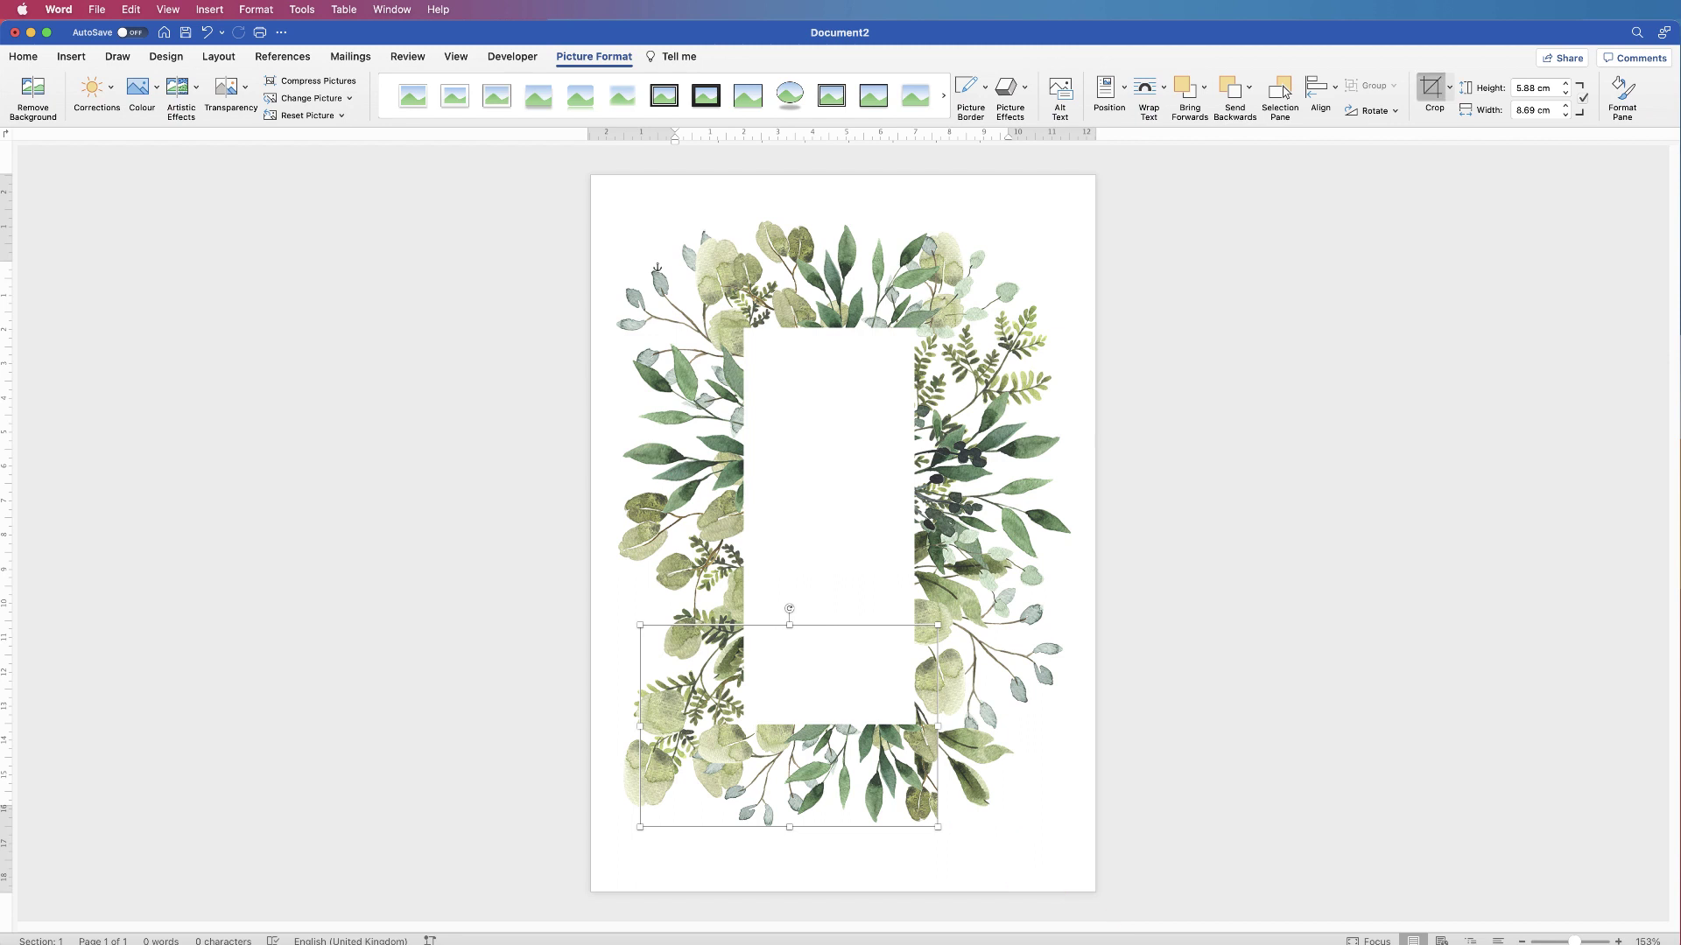
{"action": "left_click_drag", "start_coordinate": [935, 726], "coordinate": [967, 735]}
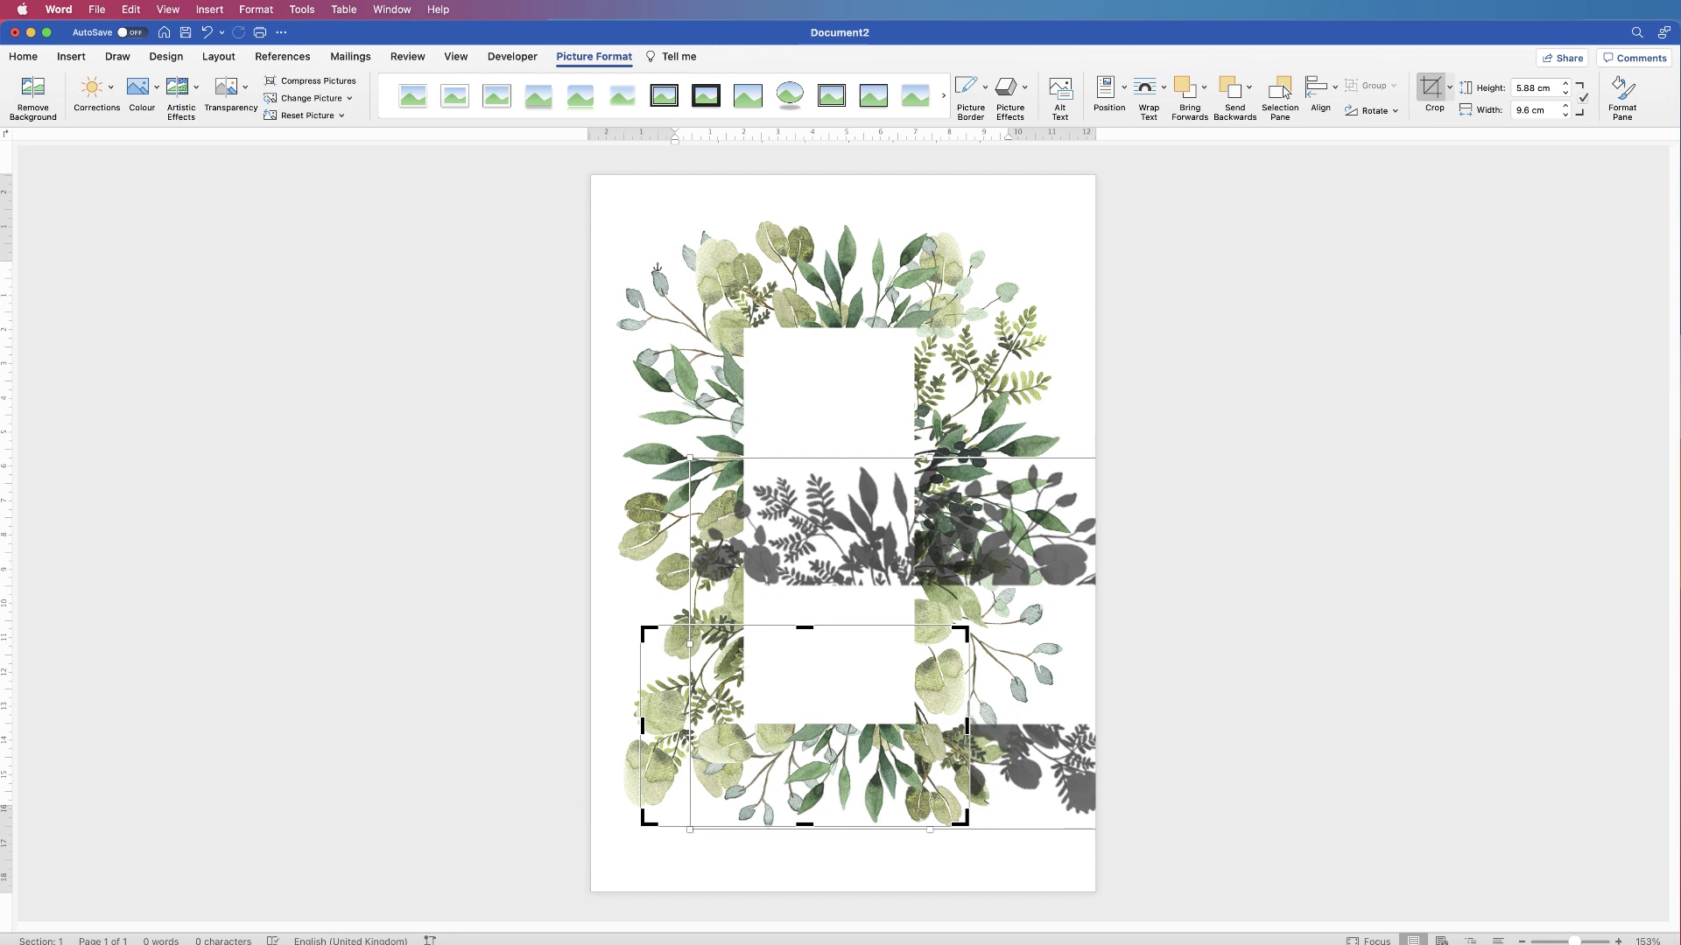
{"action": "key", "text": "Escape"}
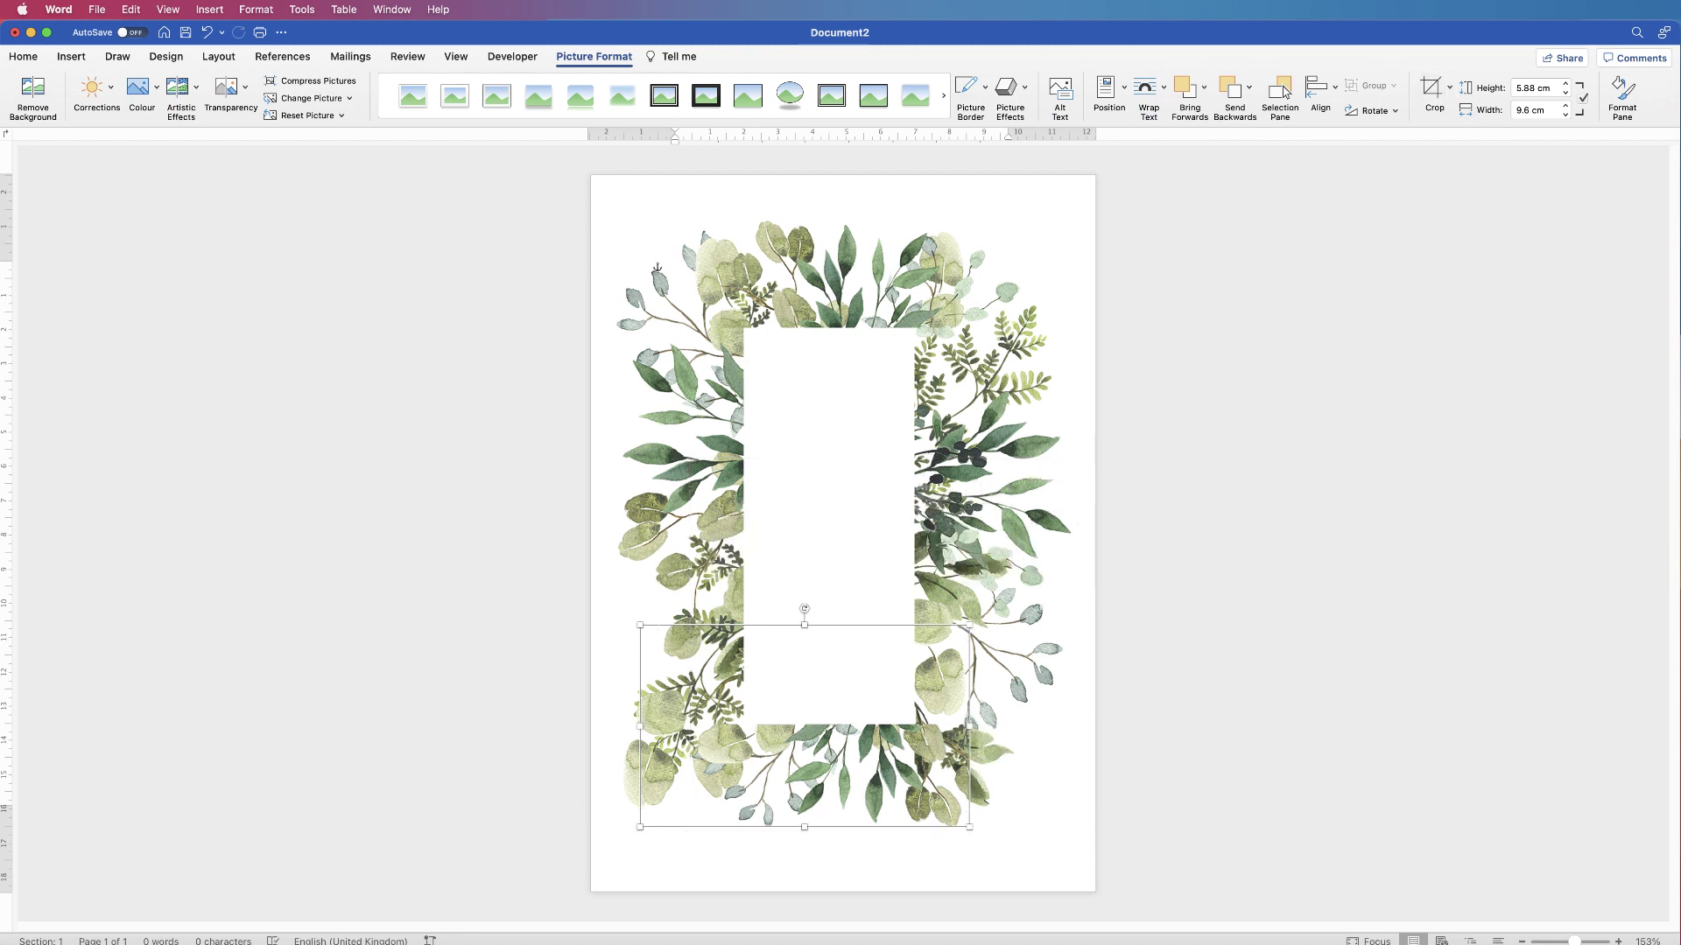
{"action": "key", "text": "Tab"}
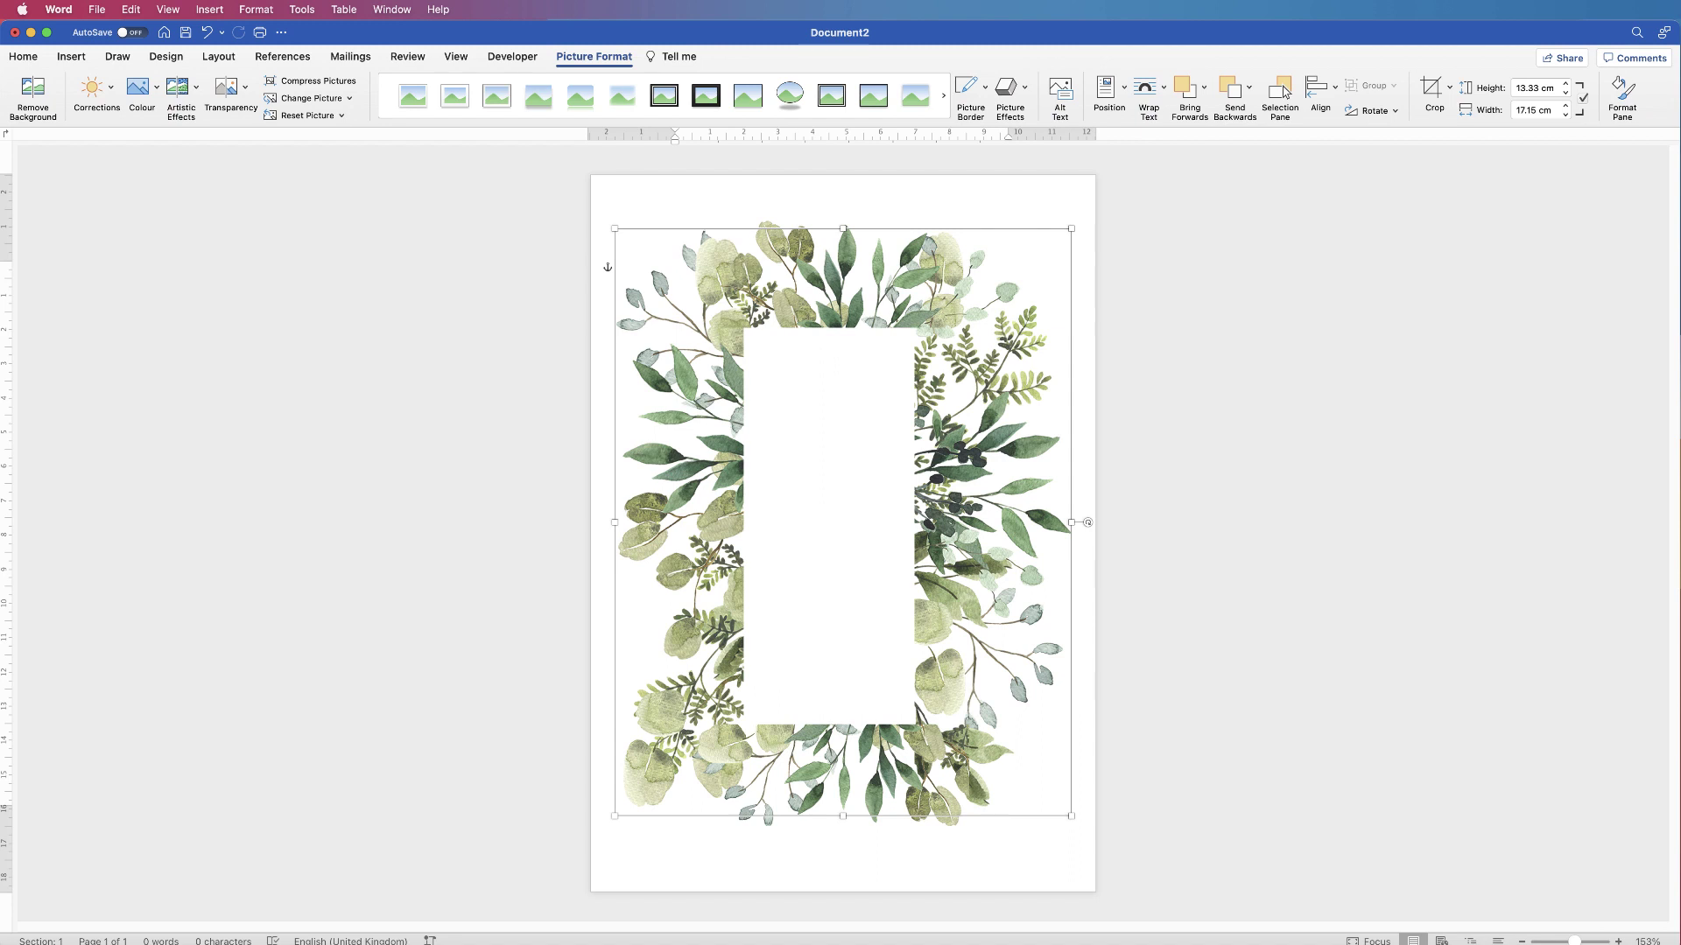
Draw a 7.62 × 13.67 cm rectangle over the white centre of the leaf frame
{"action": "key", "text": "Escape"}
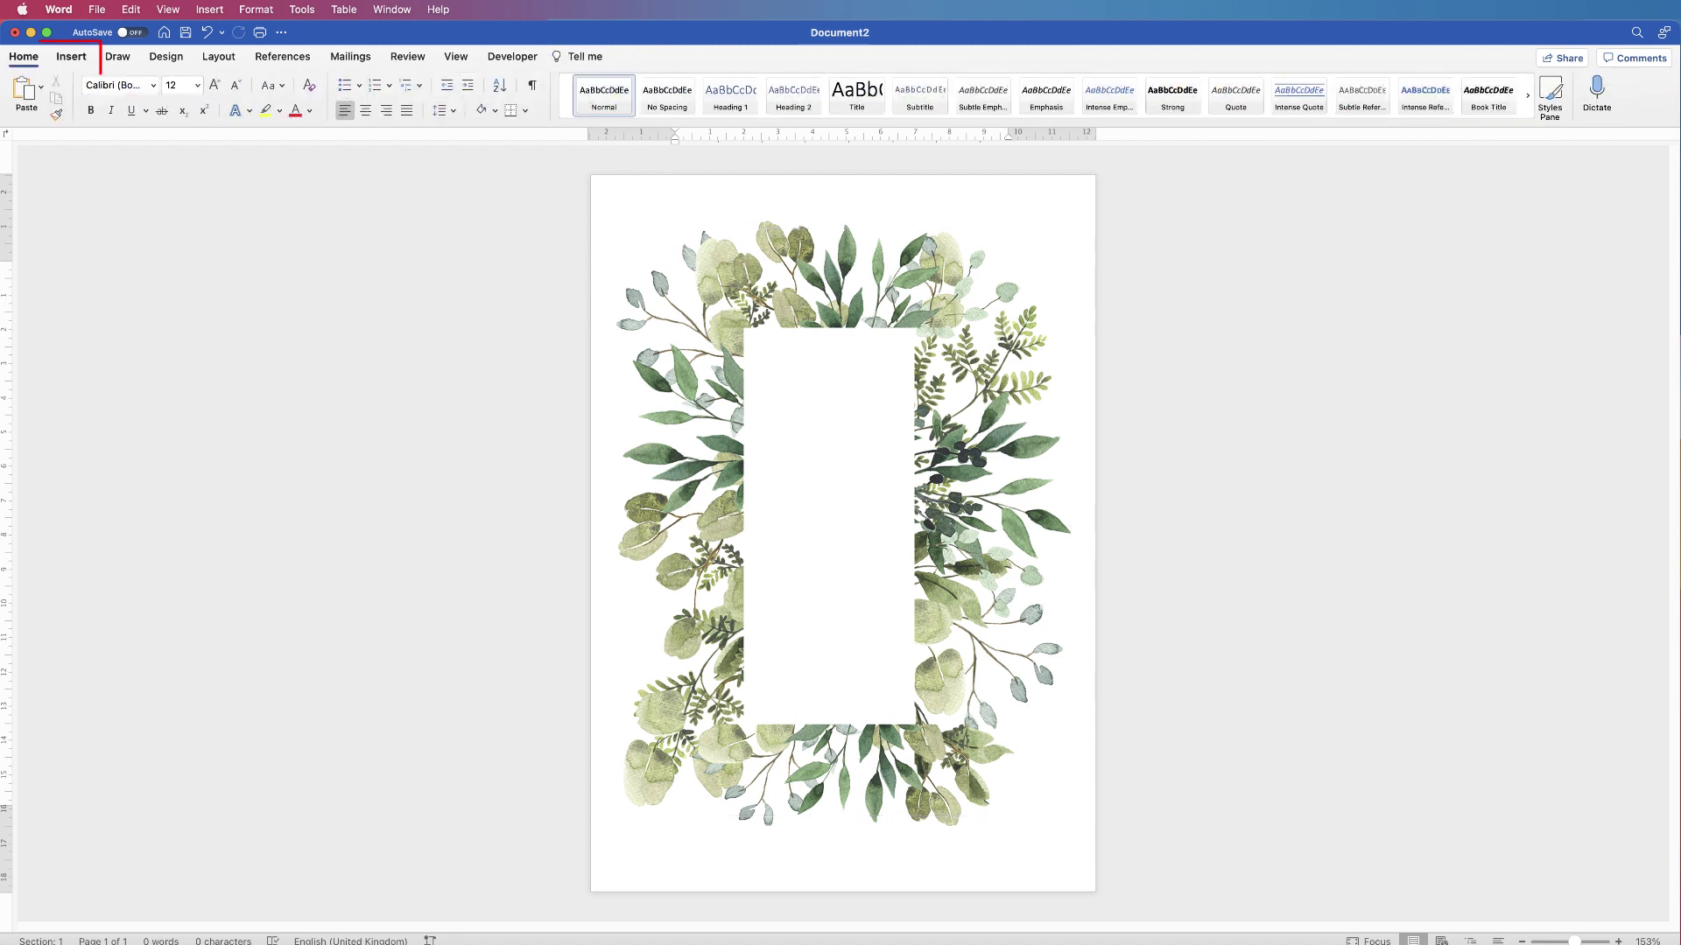
{"action": "left_click", "coordinate": [71, 56]}
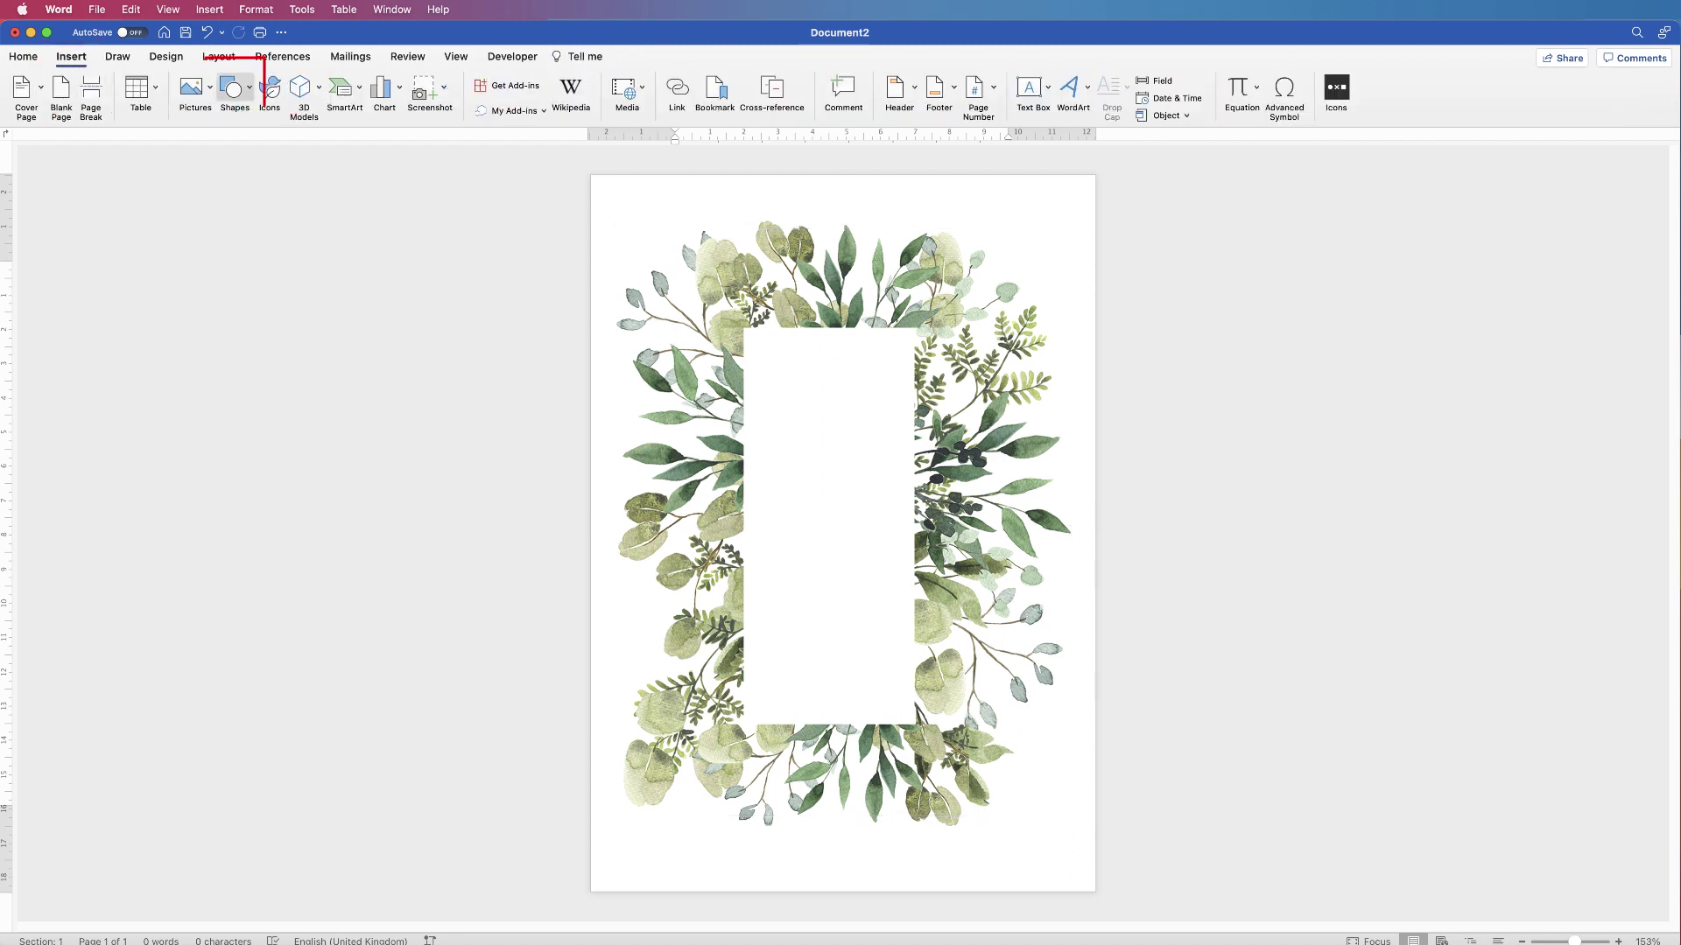
{"action": "left_click", "coordinate": [233, 88]}
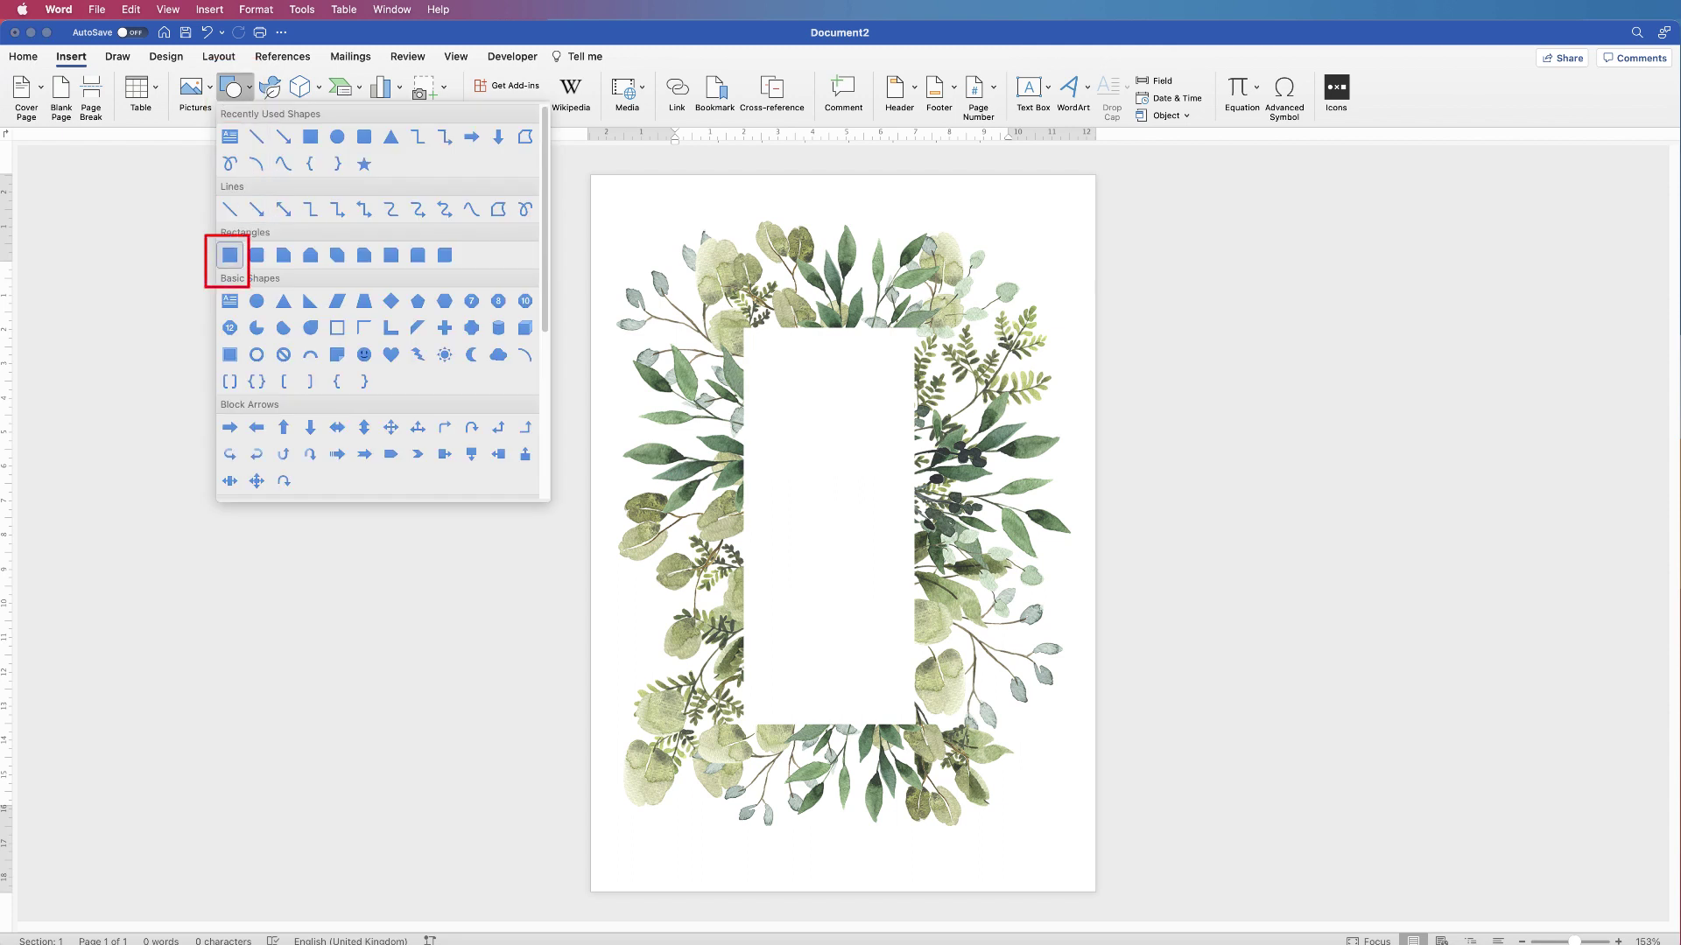
{"action": "left_click", "coordinate": [230, 255]}
{"action": "left_click_drag", "start_coordinate": [711, 302], "coordinate": [973, 772]}
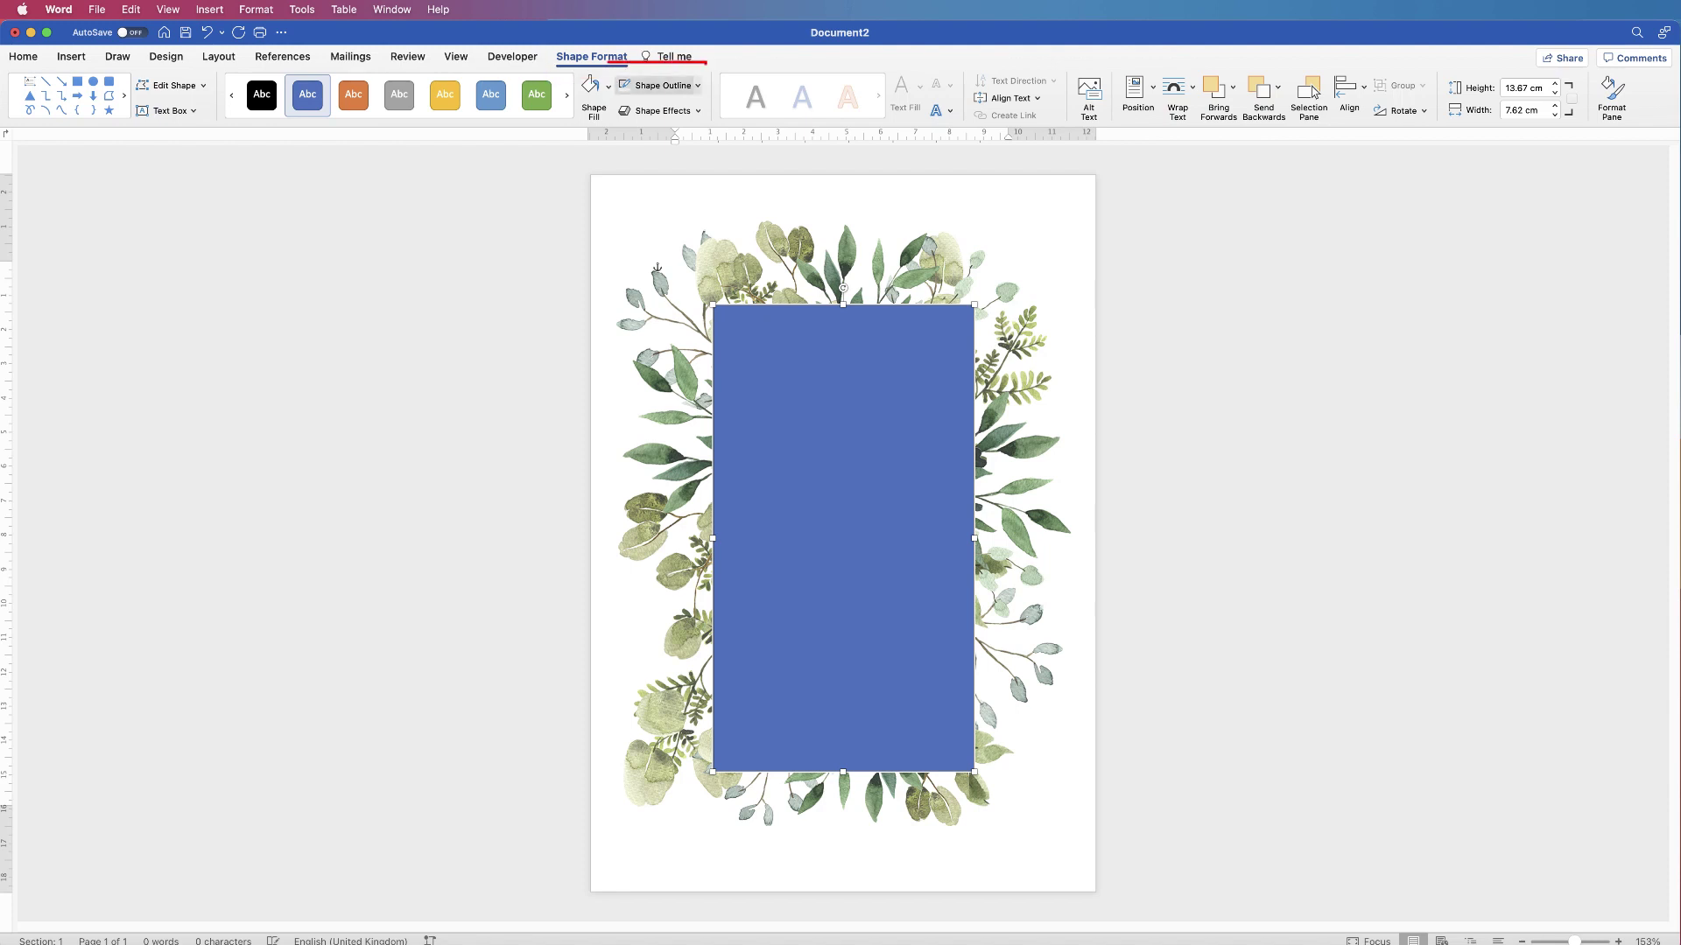
Give the rectangle no outline and a white fill
{"action": "left_click", "coordinate": [697, 85]}
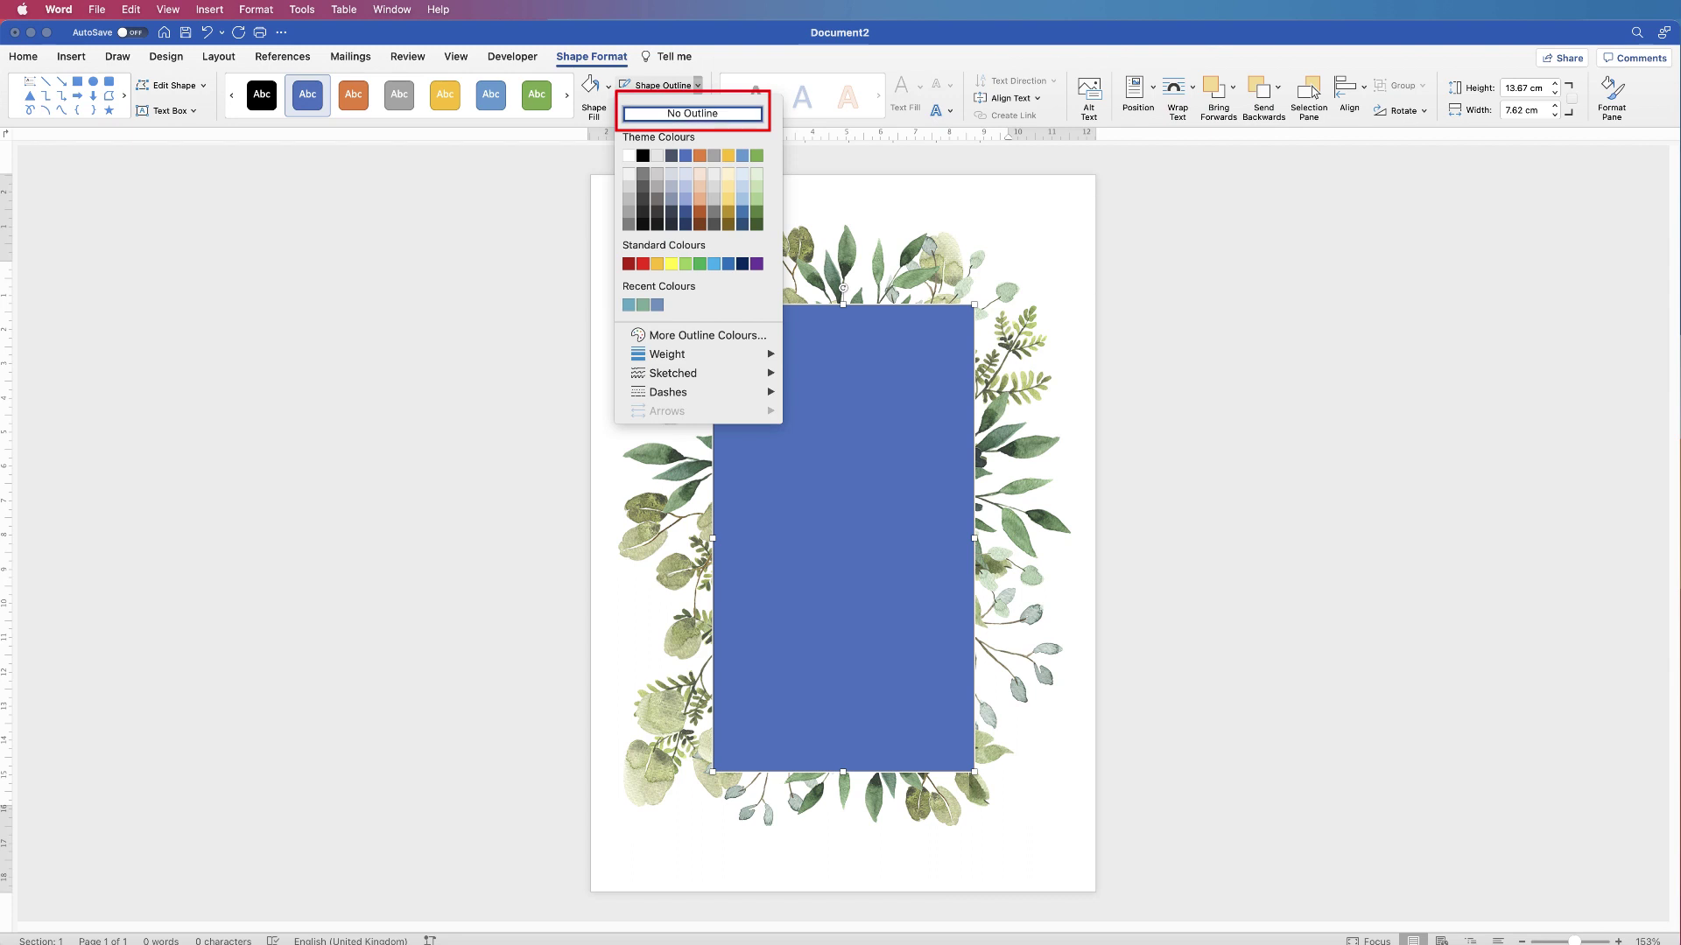
{"action": "key", "text": "Return"}
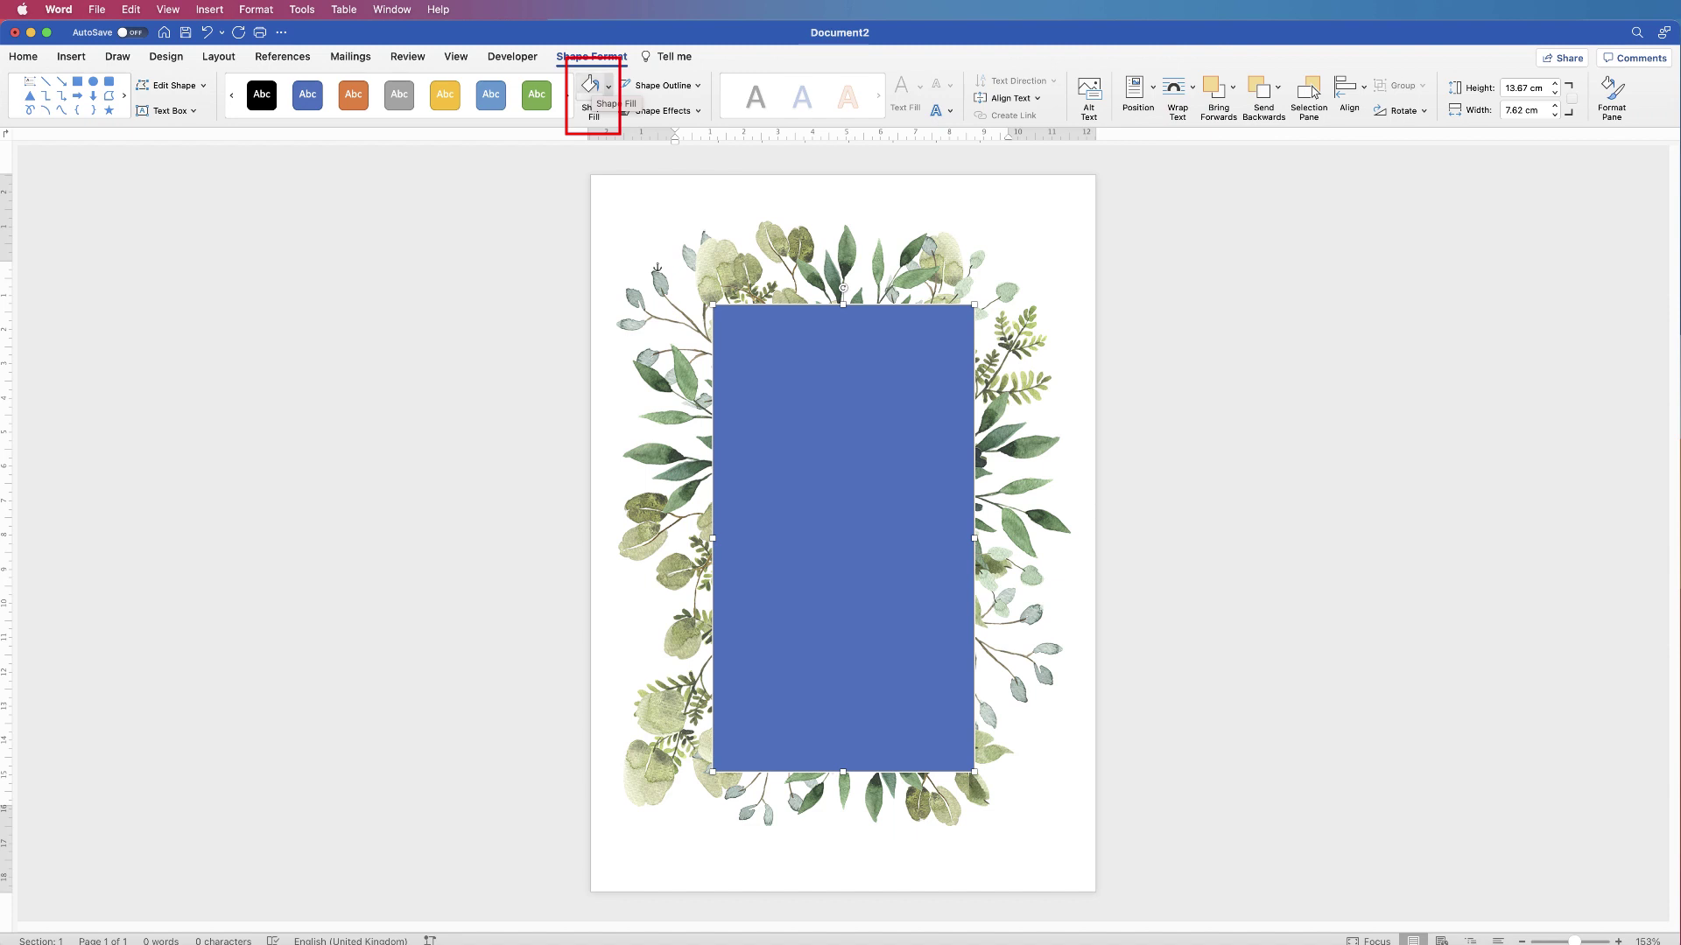
{"action": "left_click", "coordinate": [608, 86]}
{"action": "left_click", "coordinate": [589, 162]}
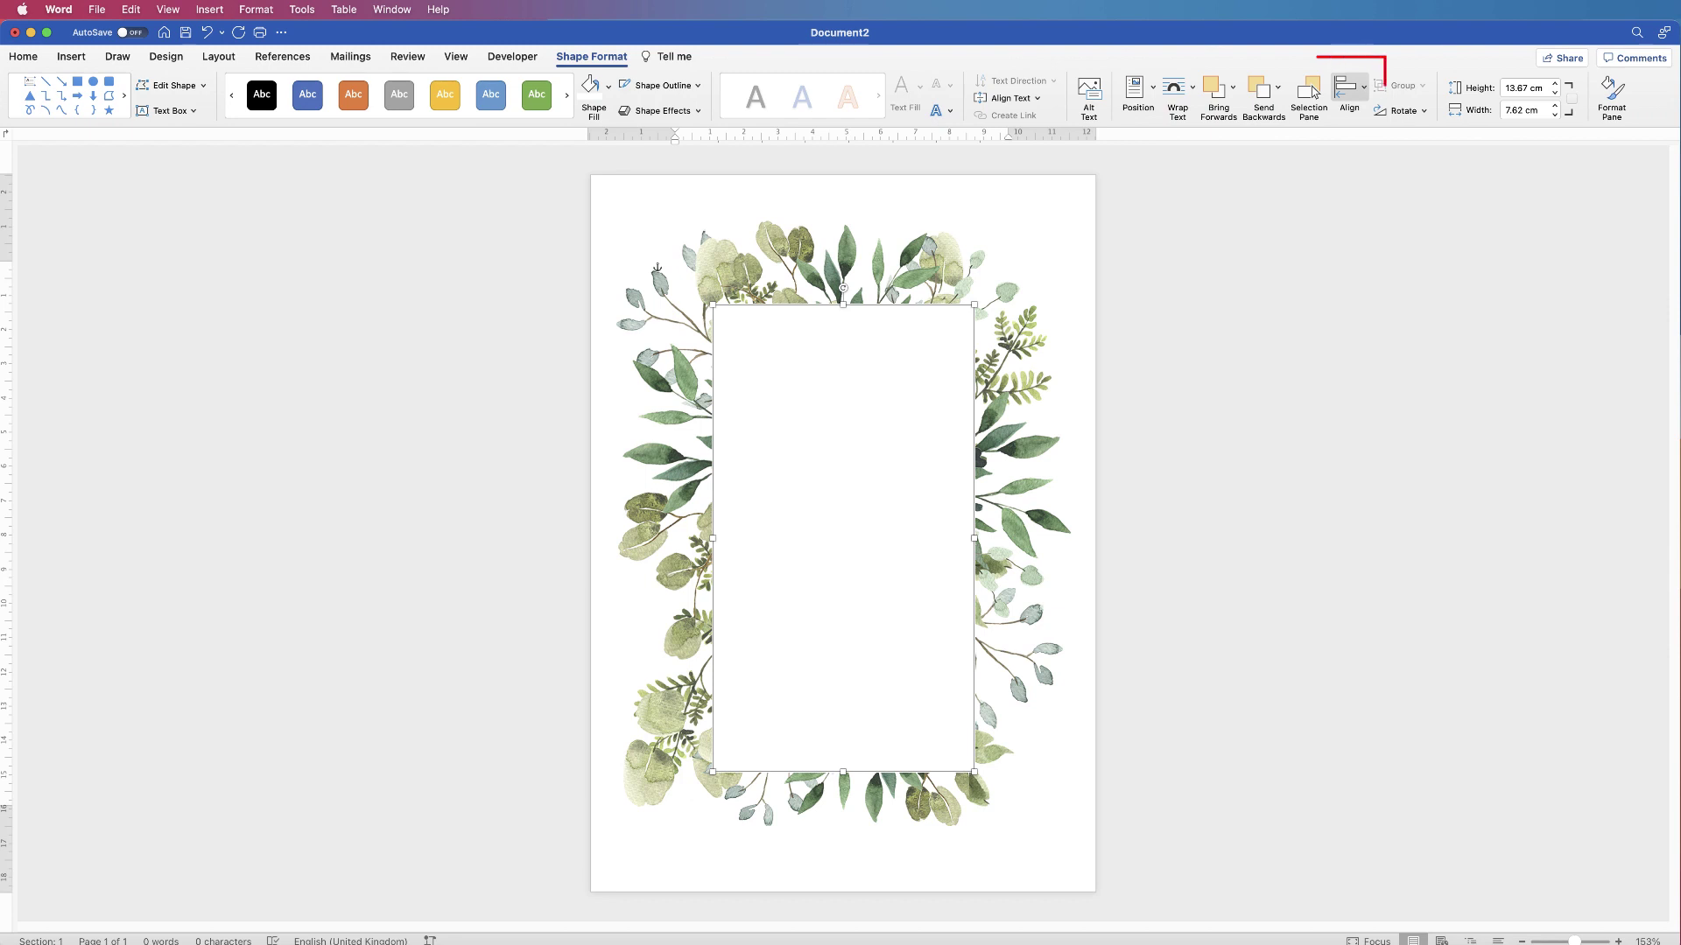
Centre the white panel horizontally on the page and widen it to about 8.2 cm
{"action": "left_click", "coordinate": [1346, 88]}
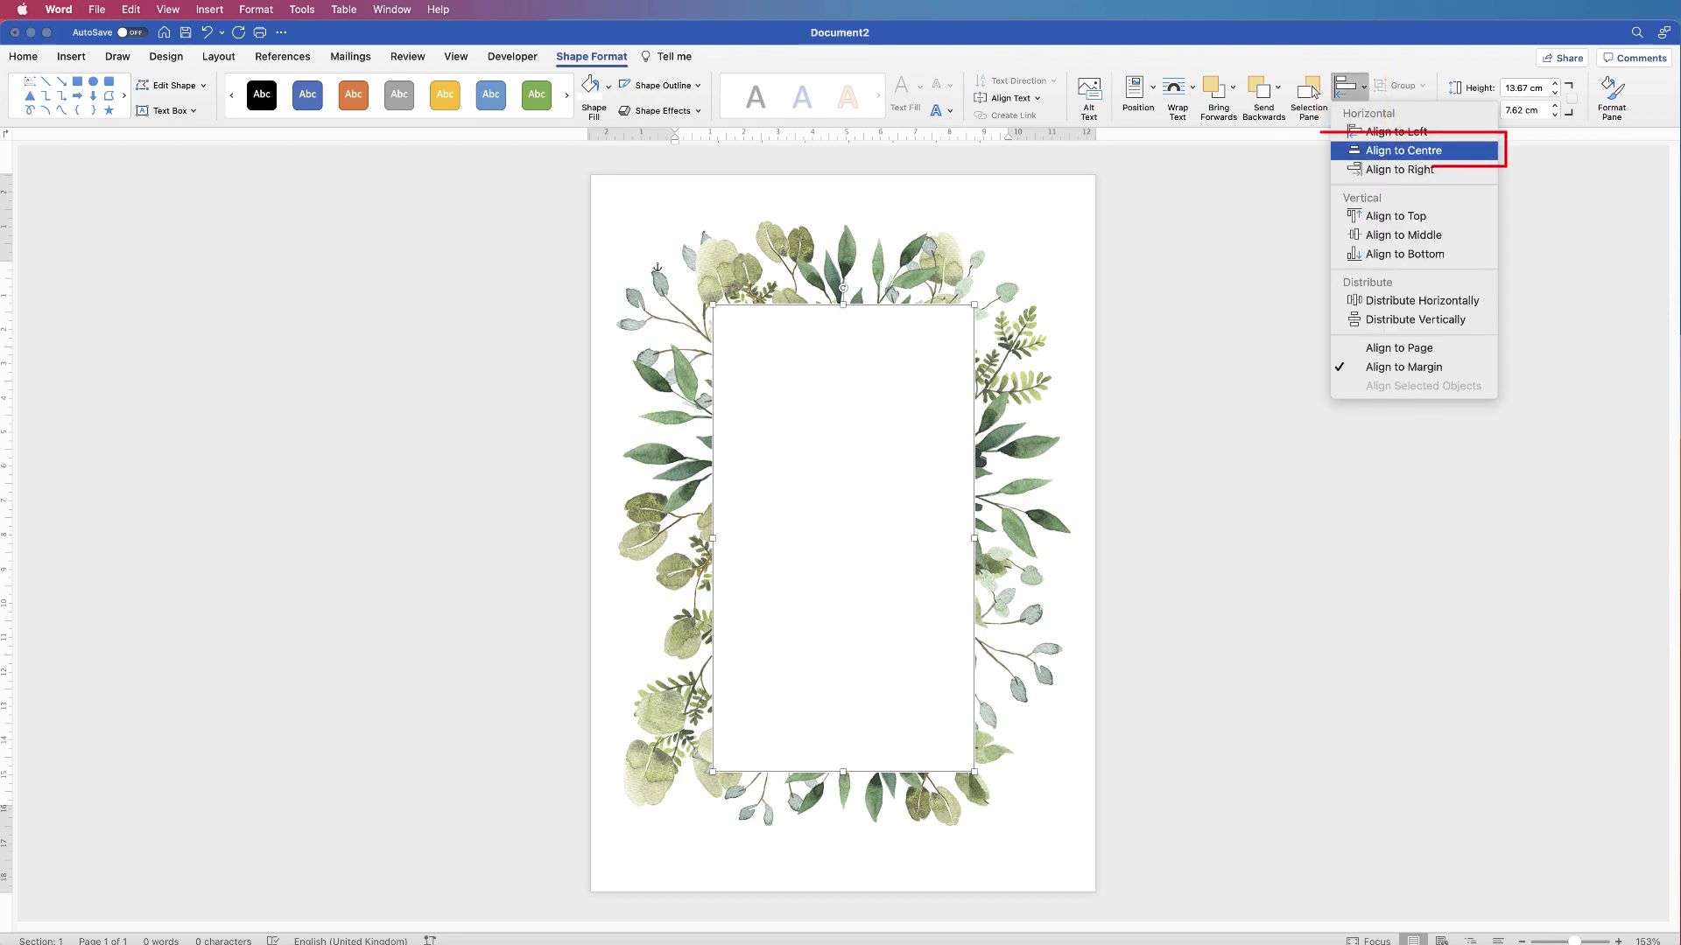
{"action": "left_click", "coordinate": [1403, 150]}
{"action": "left_click_drag", "start_coordinate": [712, 538], "coordinate": [697, 539]}
{"action": "left_click_drag", "start_coordinate": [974, 539], "coordinate": [981, 539]}
{"action": "key", "text": "Escape"}
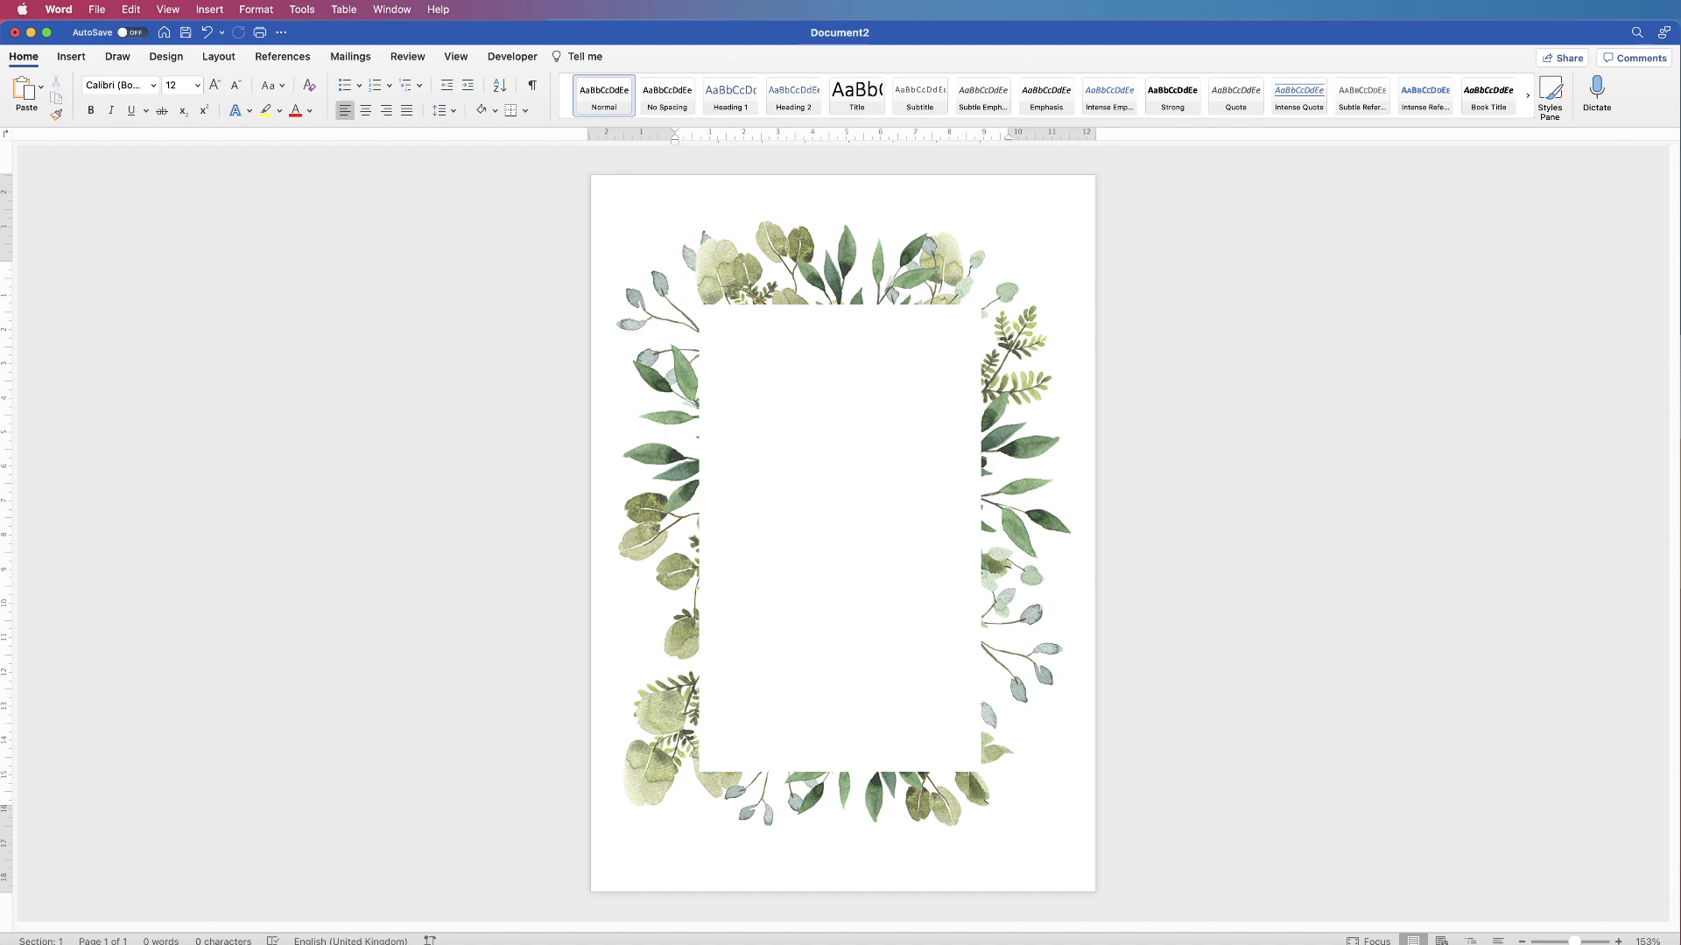
Draw a horizontal text box near the top of the white panel
{"action": "left_click", "coordinate": [70, 56]}
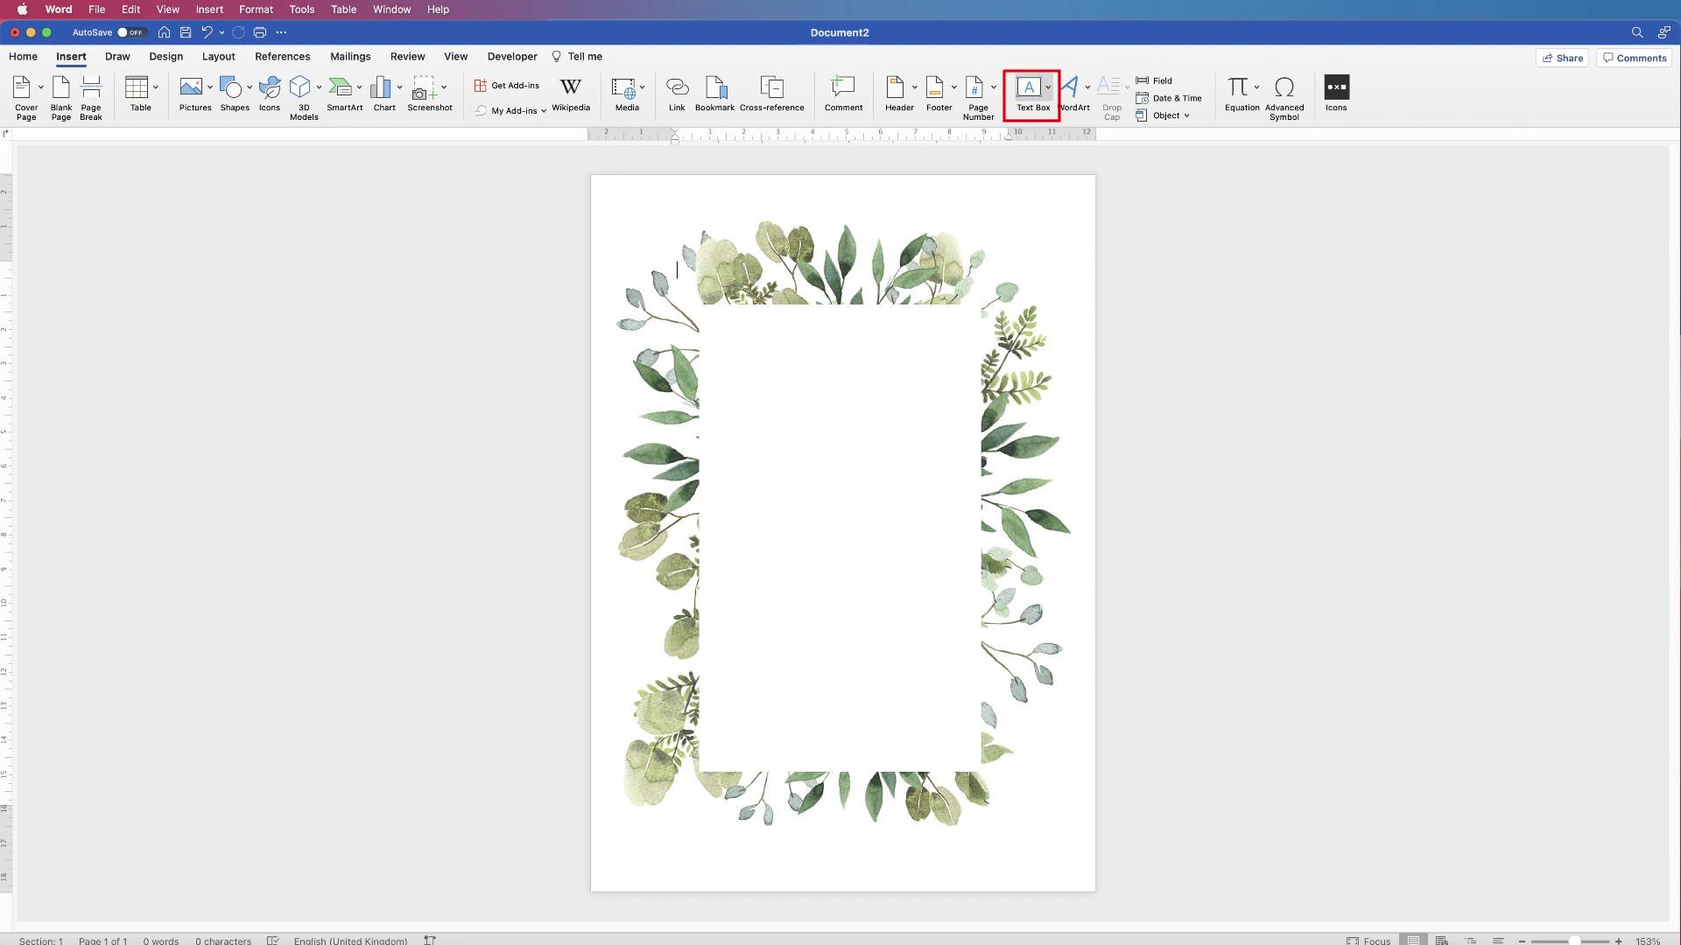
{"action": "left_click", "coordinate": [1048, 87]}
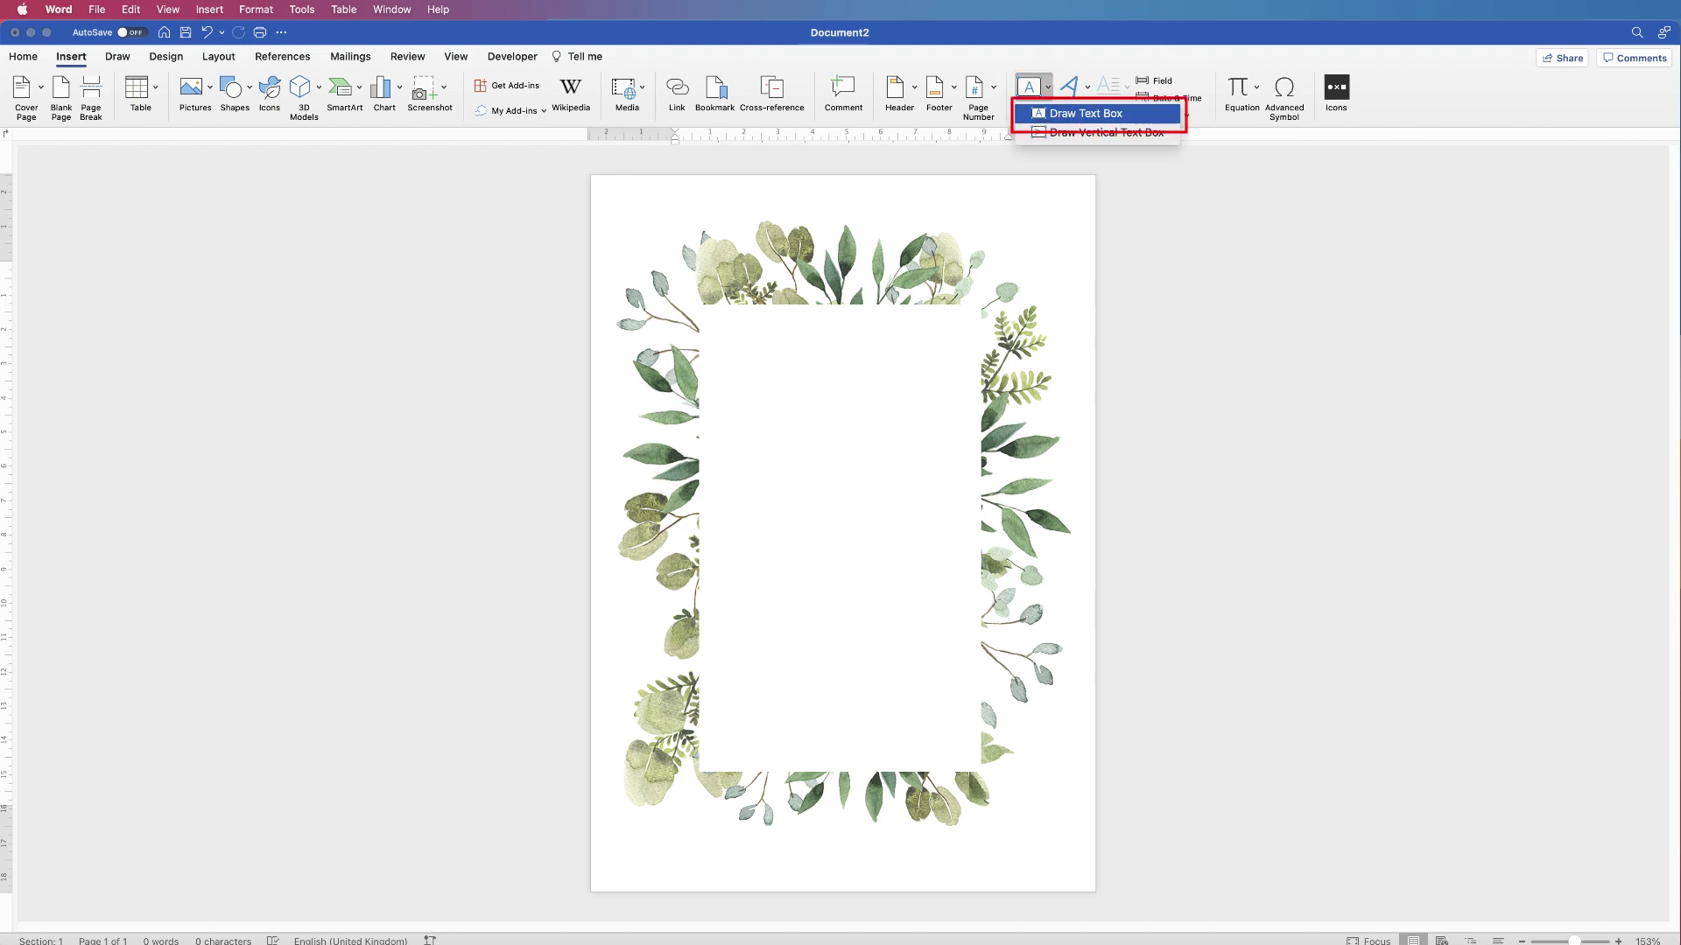
{"action": "left_click", "coordinate": [1085, 113]}
{"action": "left_click_drag", "start_coordinate": [718, 326], "coordinate": [952, 391]}
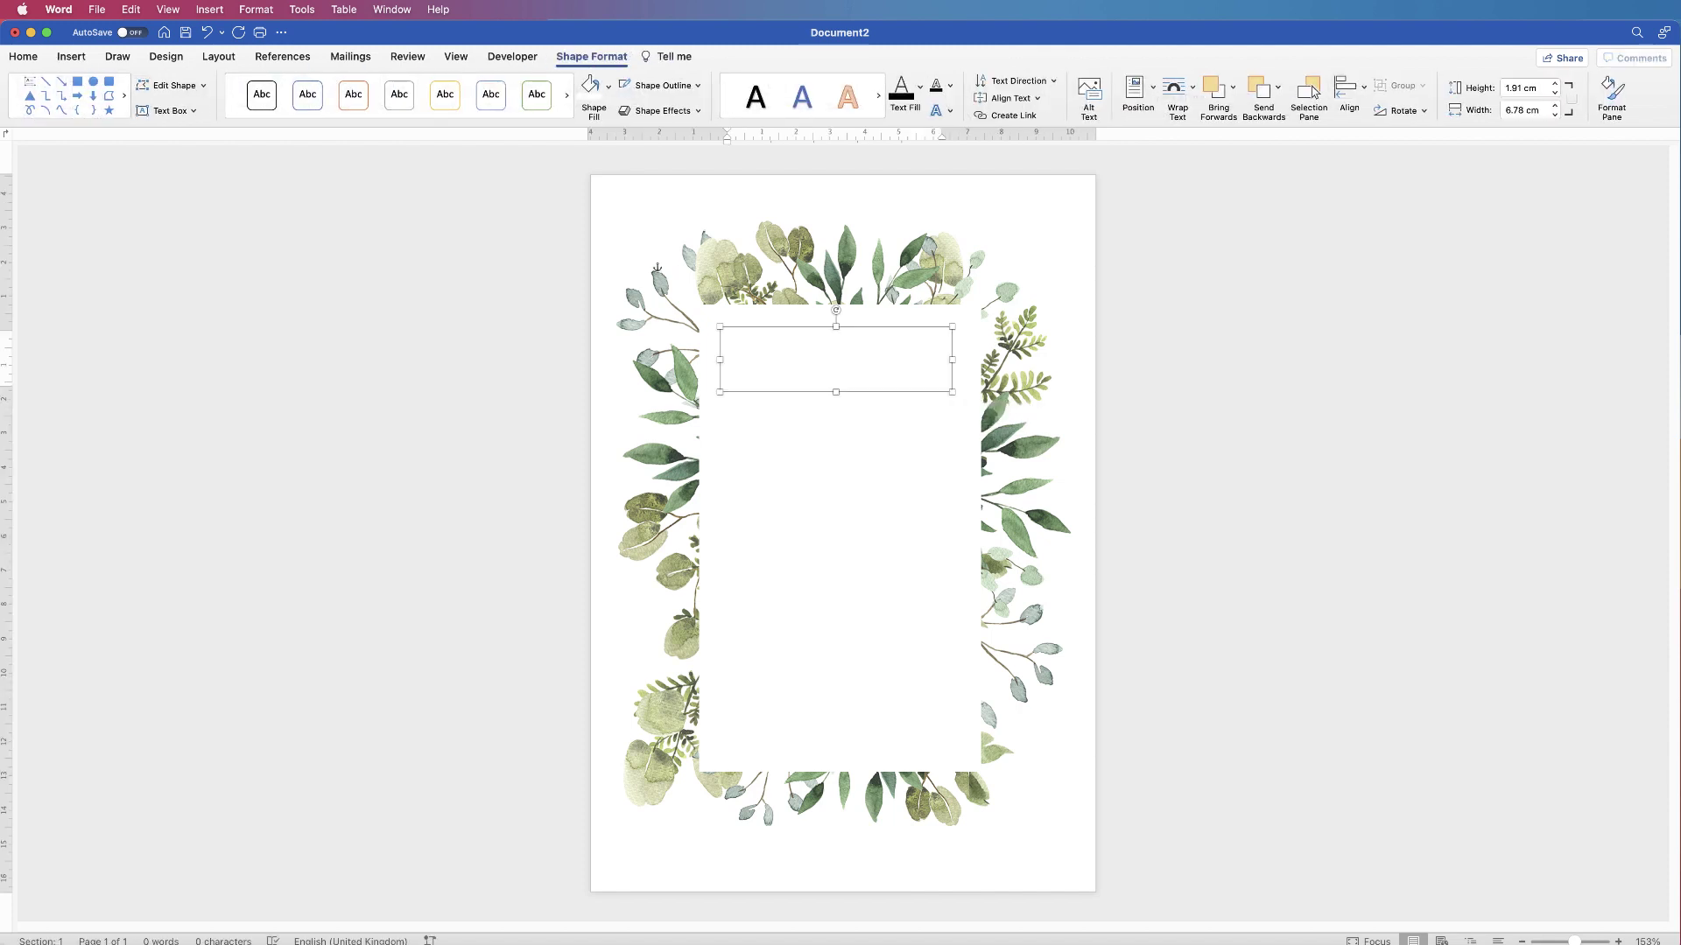
{"action": "mouse_move", "coordinate": [875, 327]}
{"action": "left_mouse_down"}
{"action": "mouse_move", "coordinate": [897, 235]}
{"action": "mouse_move", "coordinate": [878, 258]}
{"action": "mouse_move", "coordinate": [883, 327]}
{"action": "left_mouse_up"}
{"action": "key", "text": "Escape"}
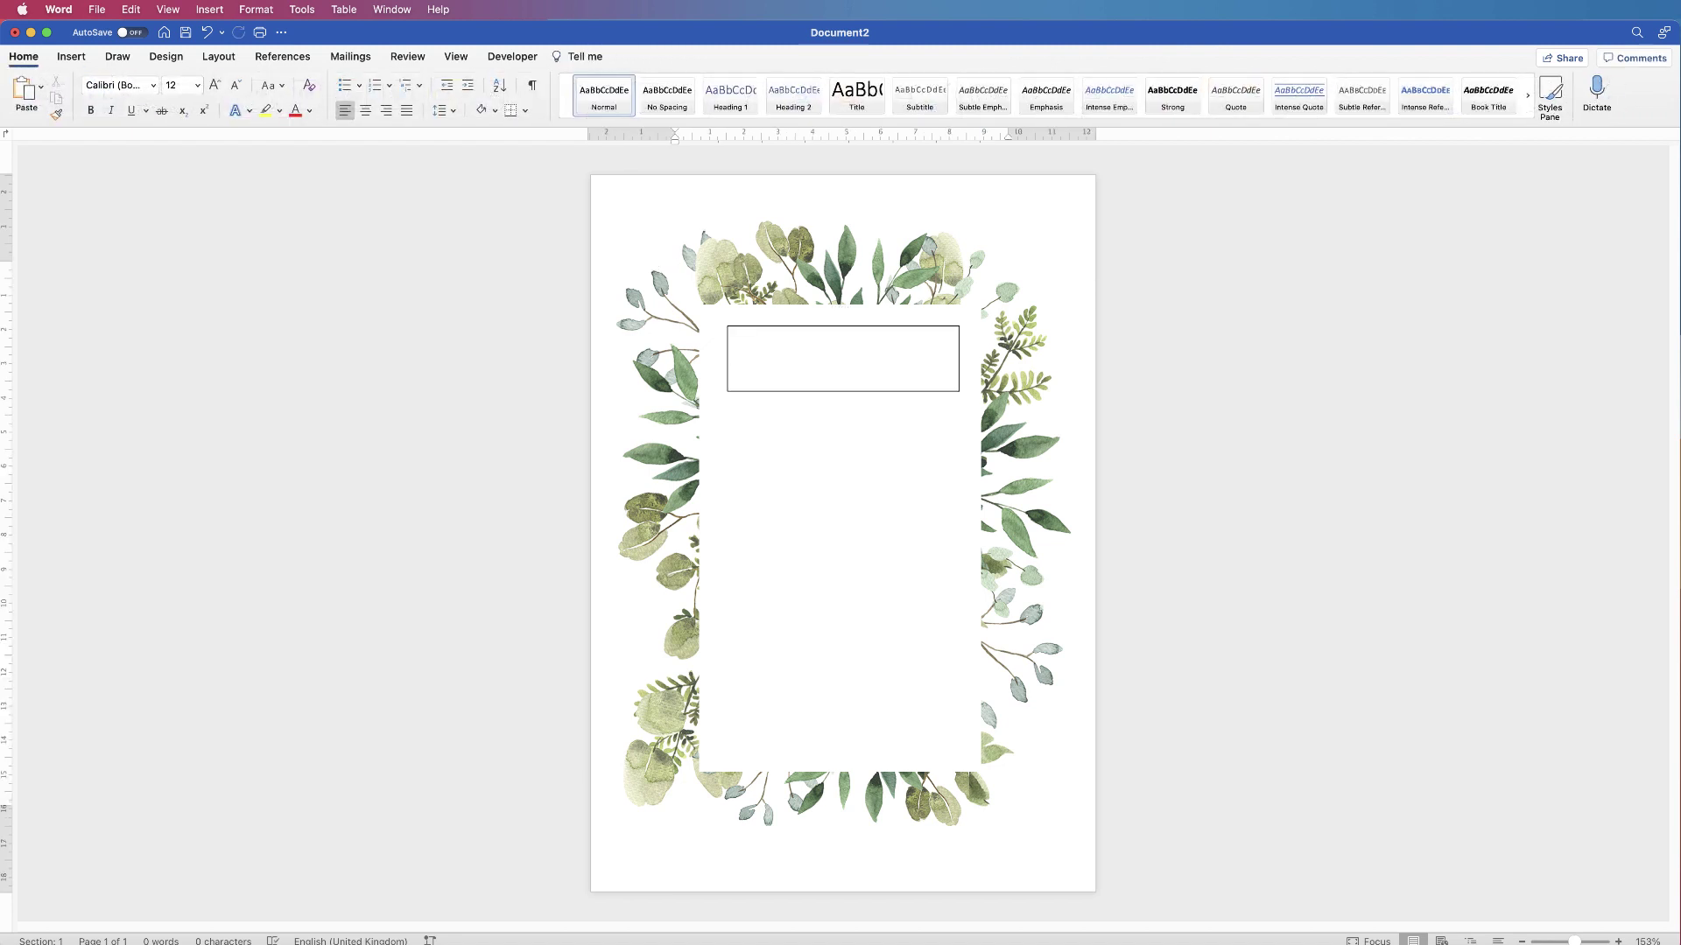
Give the text box No Outline and No Fill so it is transparent
{"action": "left_click", "coordinate": [875, 327]}
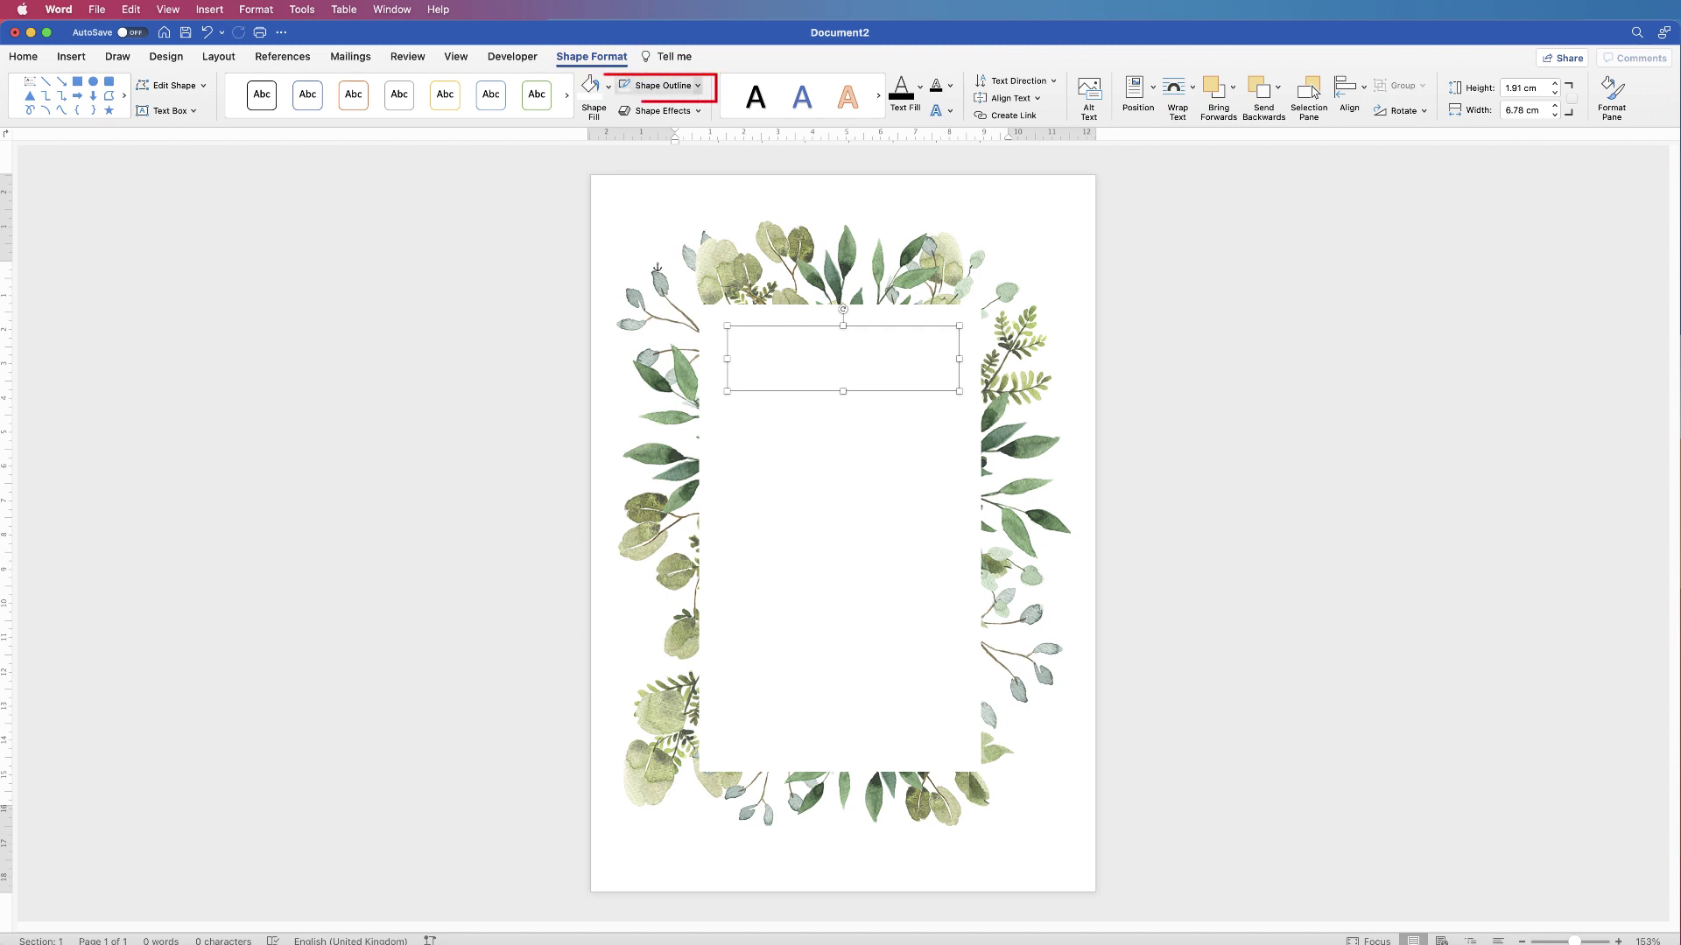
{"action": "left_click", "coordinate": [663, 85]}
{"action": "left_click", "coordinate": [694, 113]}
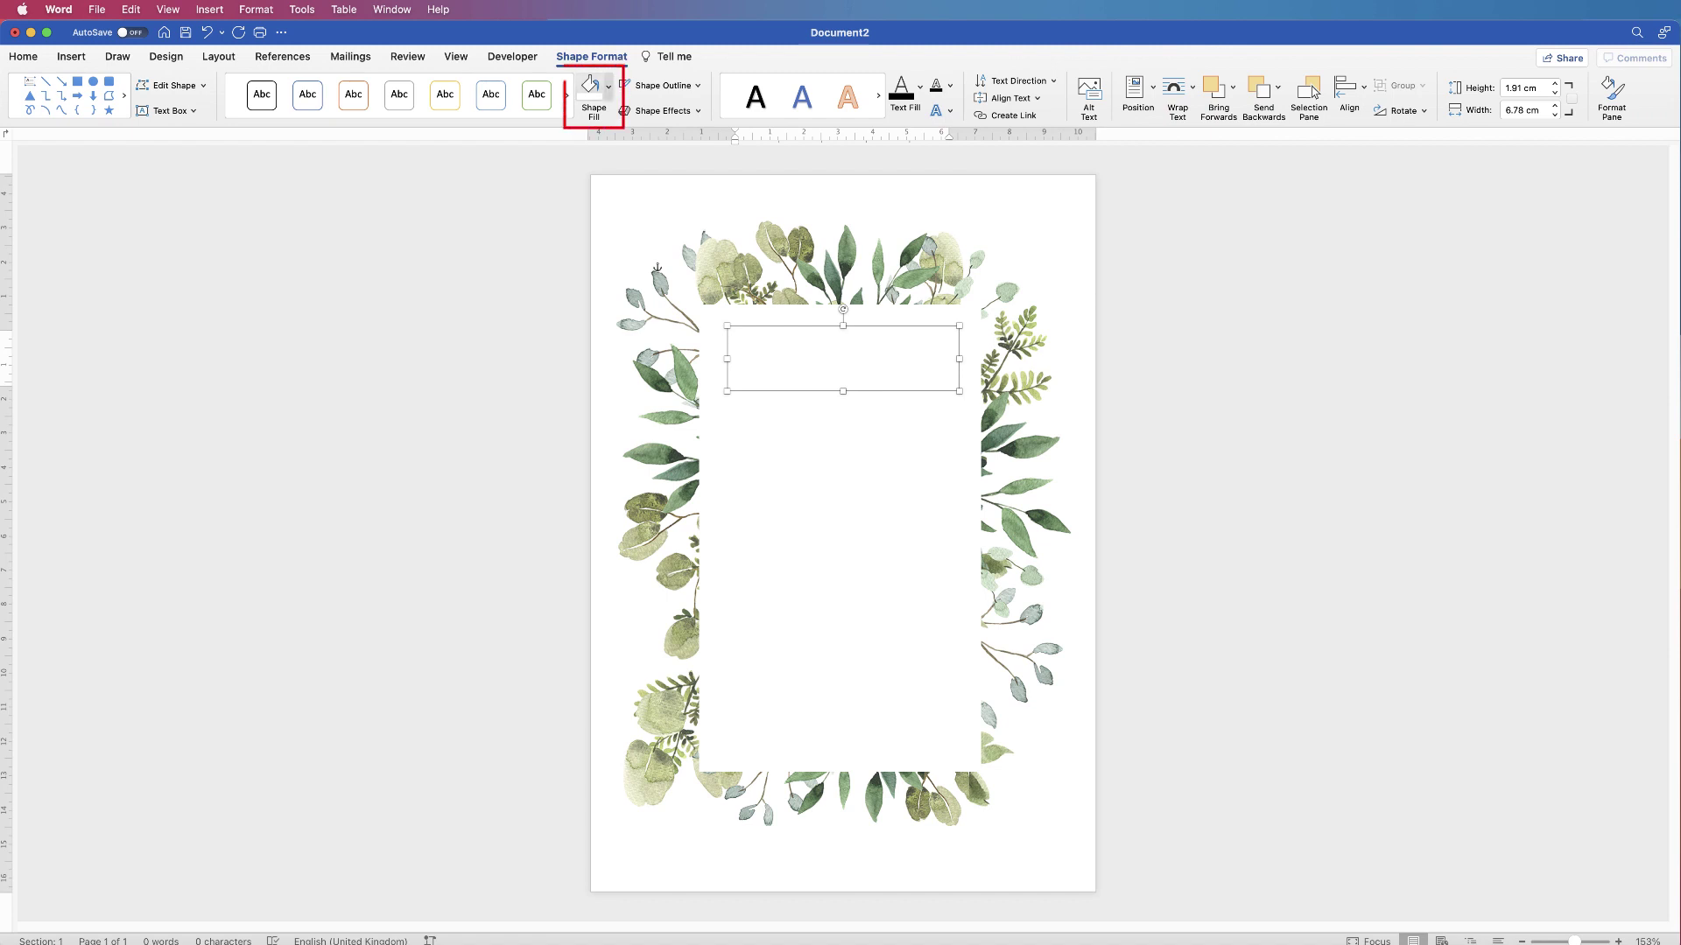
{"action": "left_click", "coordinate": [608, 86]}
{"action": "left_click", "coordinate": [657, 124]}
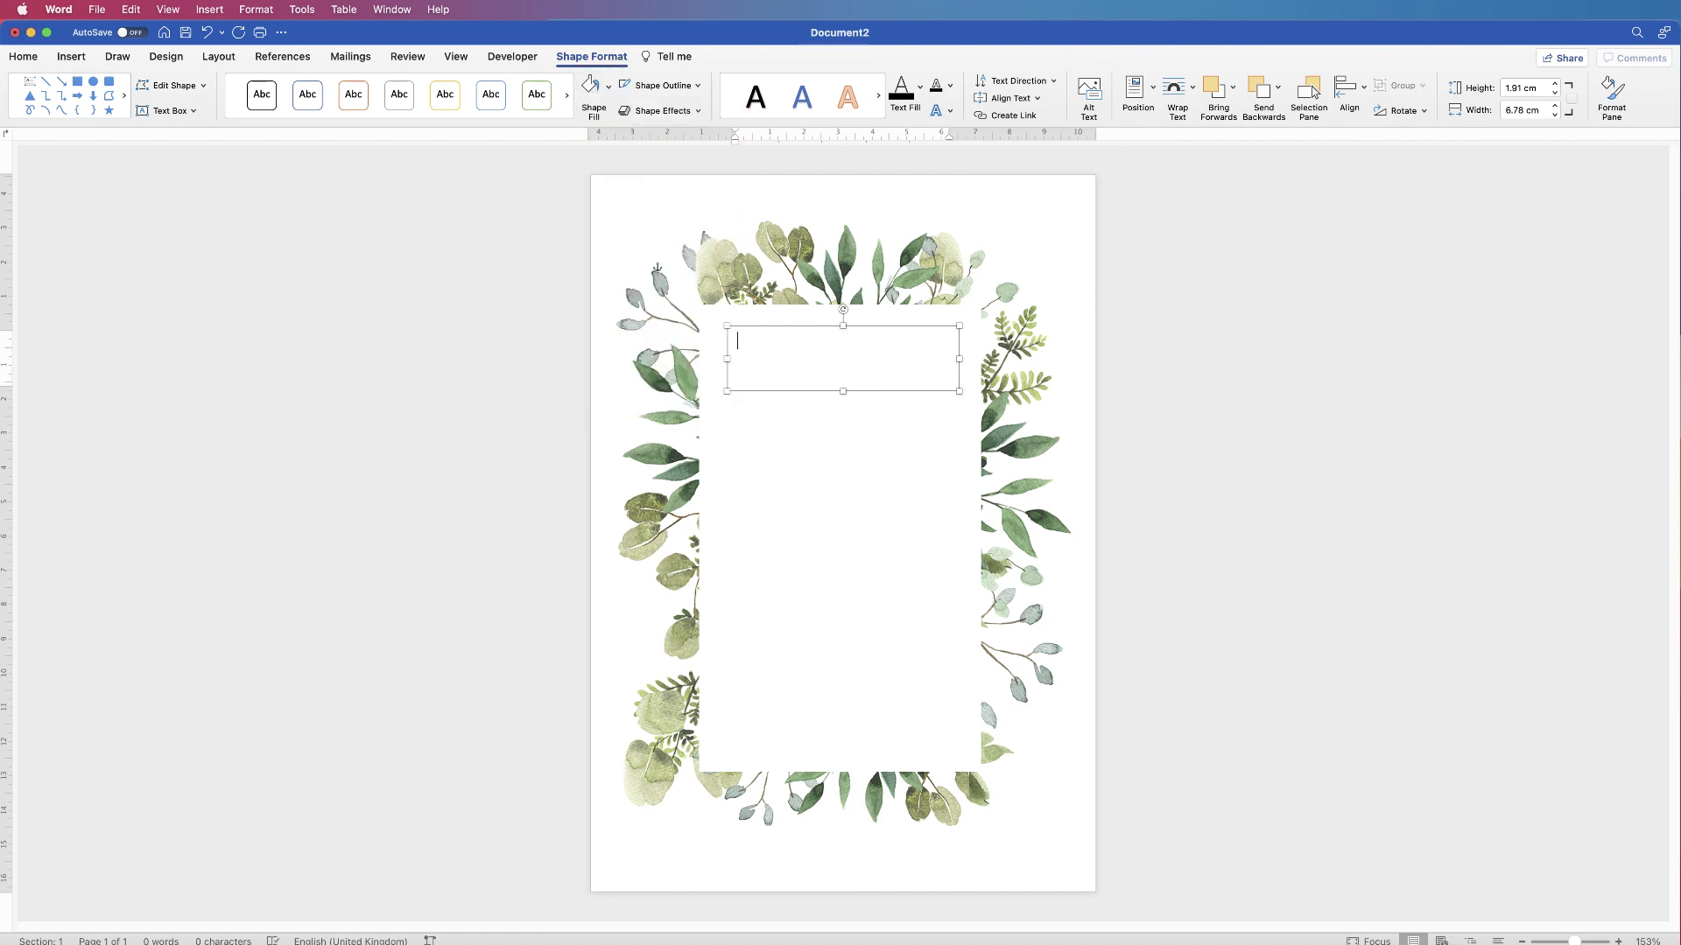
Paste TOGETHER WITH THEIR FAMILIES into the text box and select the heading
{"action": "type", "text": "TOGETHER WITH THEIR FAMILIES"}
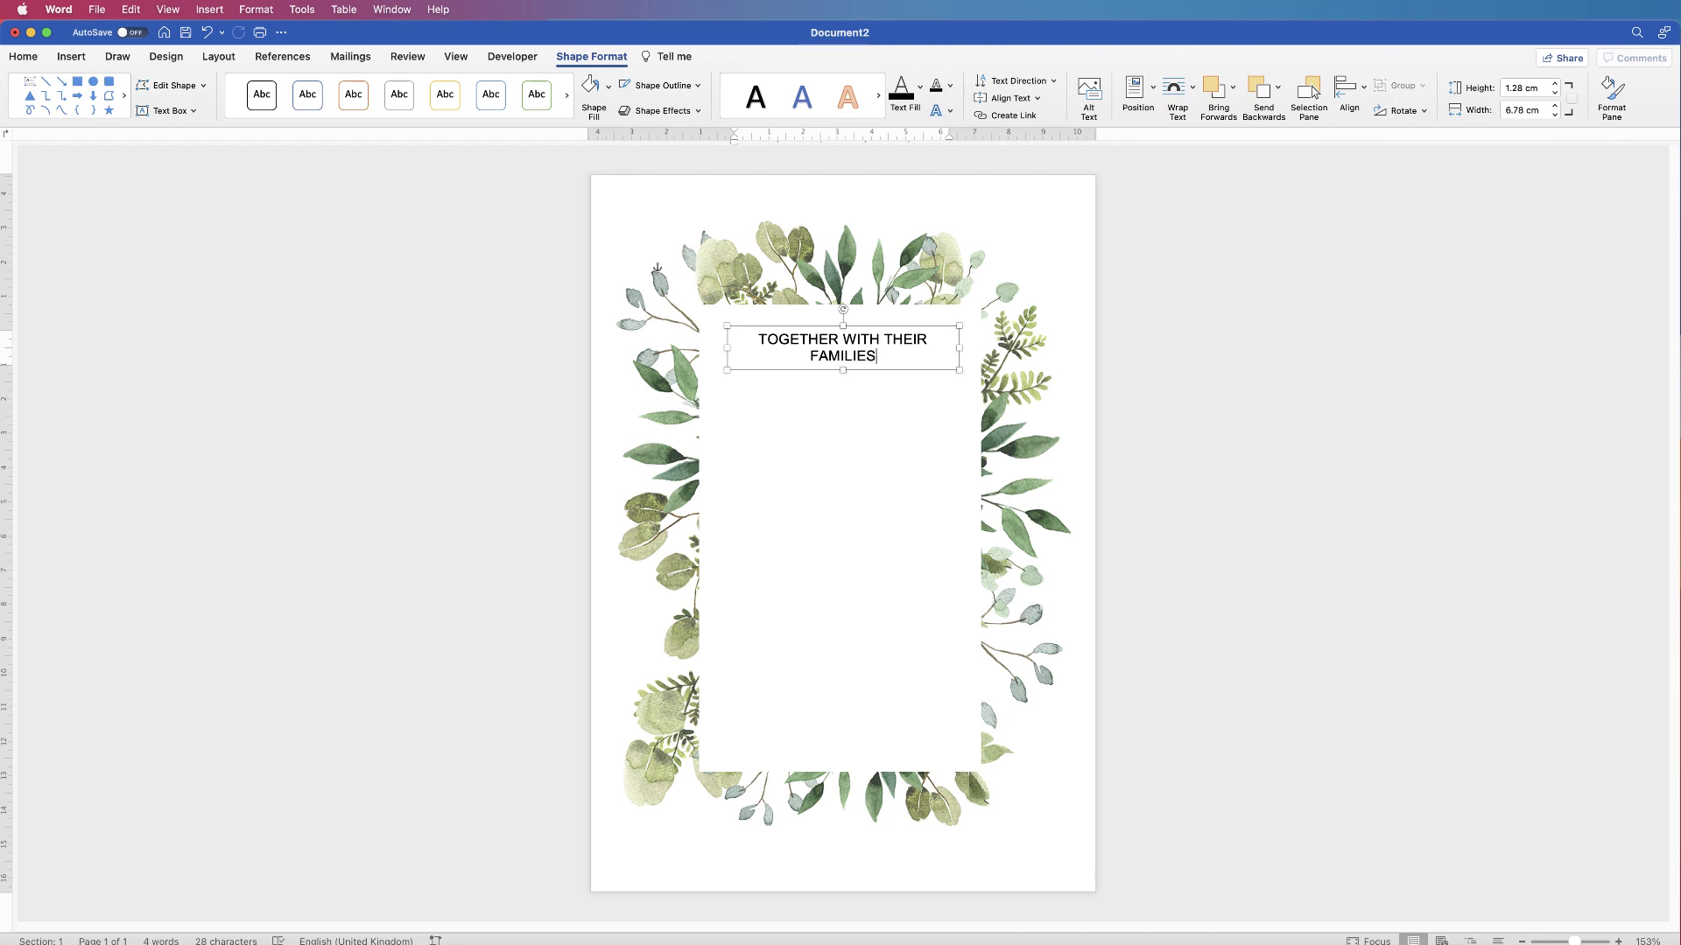
{"action": "key", "text": "shift+Left"}
{"action": "key", "text": "shift+Left"}
{"action": "key", "text": "shift+Left"}
{"action": "key", "text": "shift+Left"}
{"action": "key", "text": "shift+Left"}
{"action": "key", "text": "shift+Left"}
{"action": "key", "text": "shift+Left"}
{"action": "key", "text": "shift+Left"}
{"action": "key", "text": "shift+Left"}
{"action": "key", "text": "shift+Left"}
{"action": "key", "text": "shift+Left"}
{"action": "key", "text": "shift+Left"}
{"action": "key", "text": "shift+Left"}
{"action": "key", "text": "shift+Left"}
{"action": "key", "text": "shift+Left"}
{"action": "key", "text": "shift+Left"}
{"action": "key", "text": "shift+Left"}
{"action": "key", "text": "shift+Left"}
{"action": "key", "text": "shift+Left"}
{"action": "key", "text": "shift+Left"}
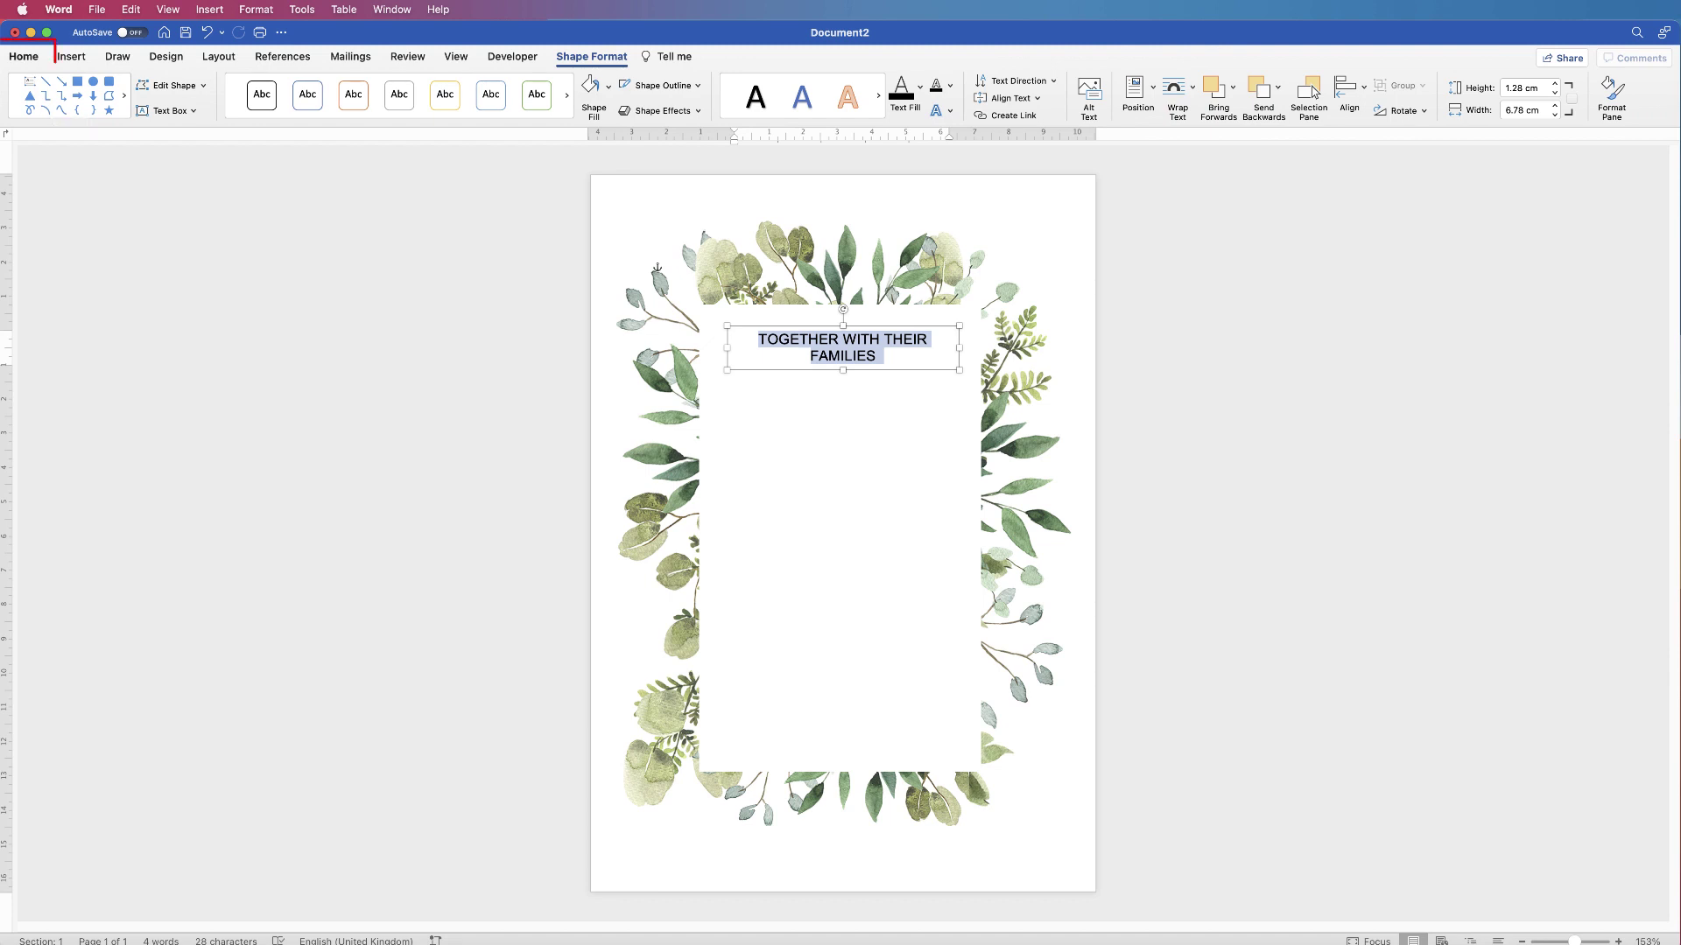
Browse the font list for the heading, keeping it in Arial
{"action": "left_click", "coordinate": [23, 56]}
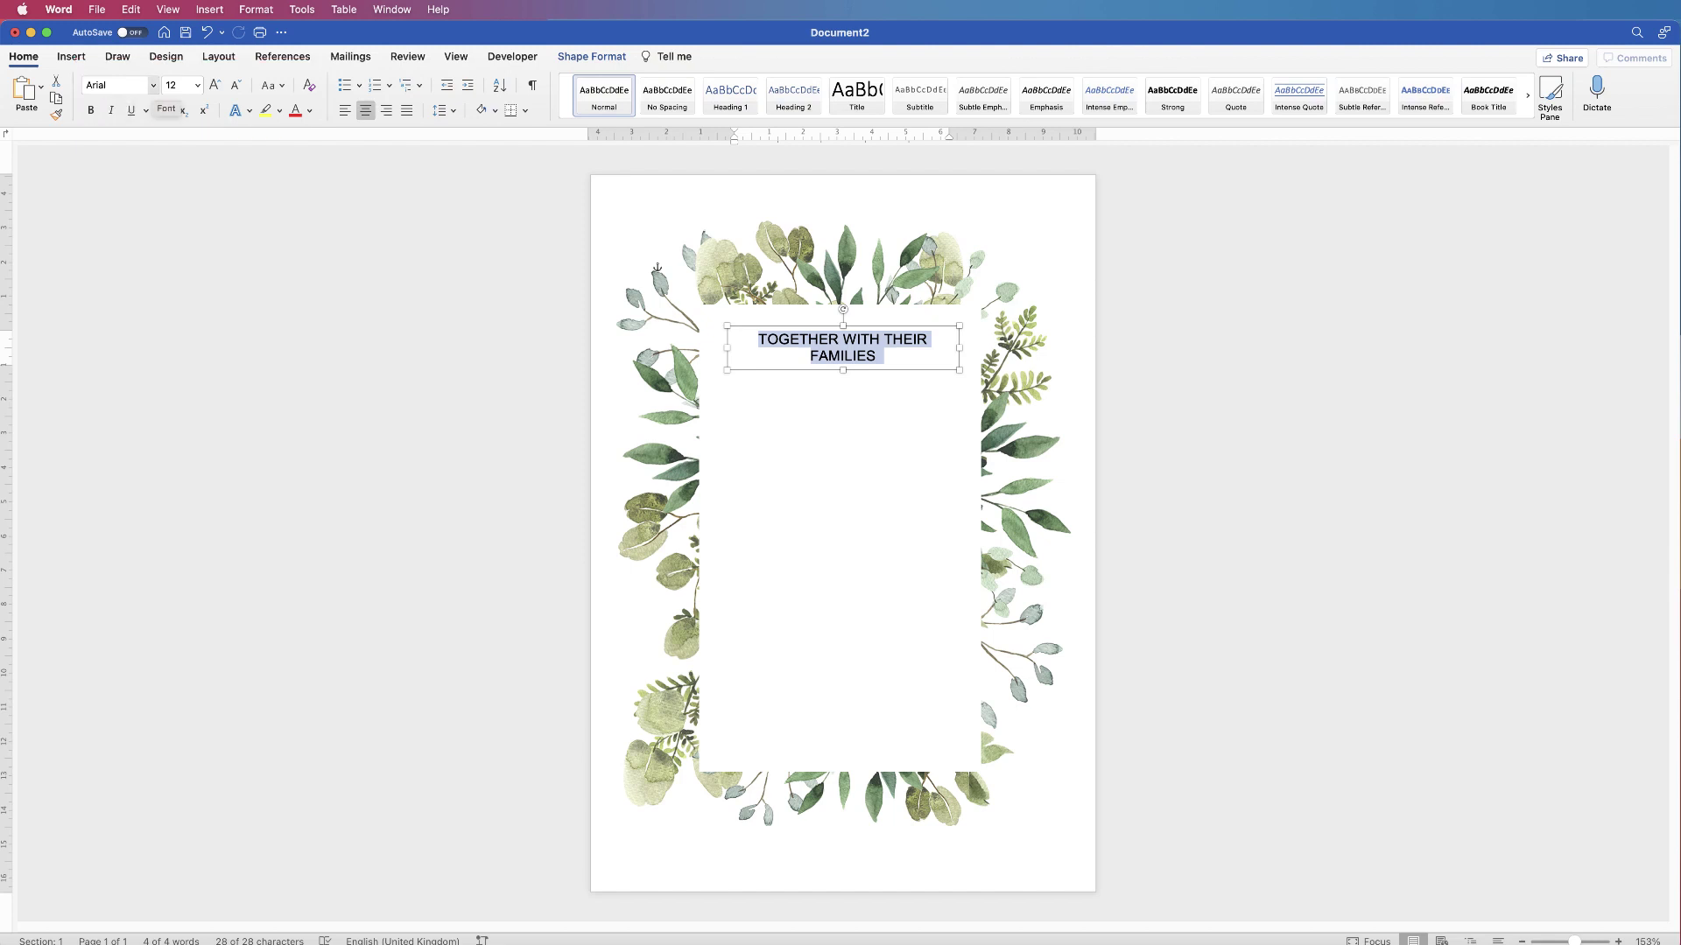
{"action": "left_click", "coordinate": [153, 87]}
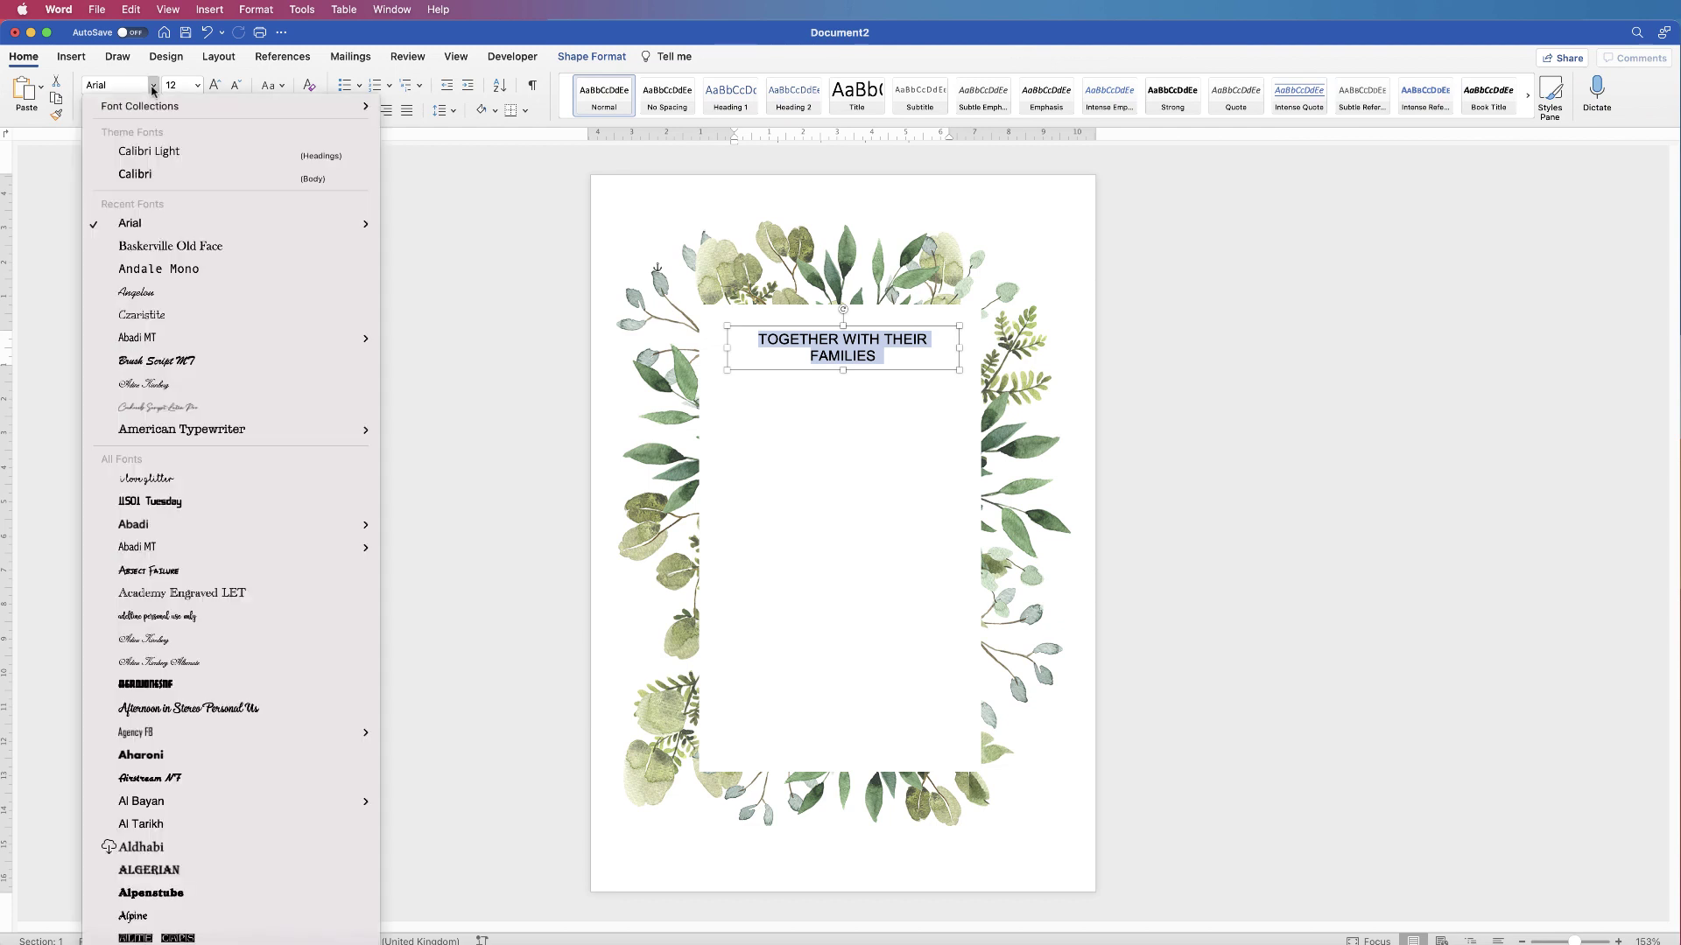
{"action": "mouse_move", "coordinate": [150, 103]}
{"action": "mouse_move", "coordinate": [177, 228]}
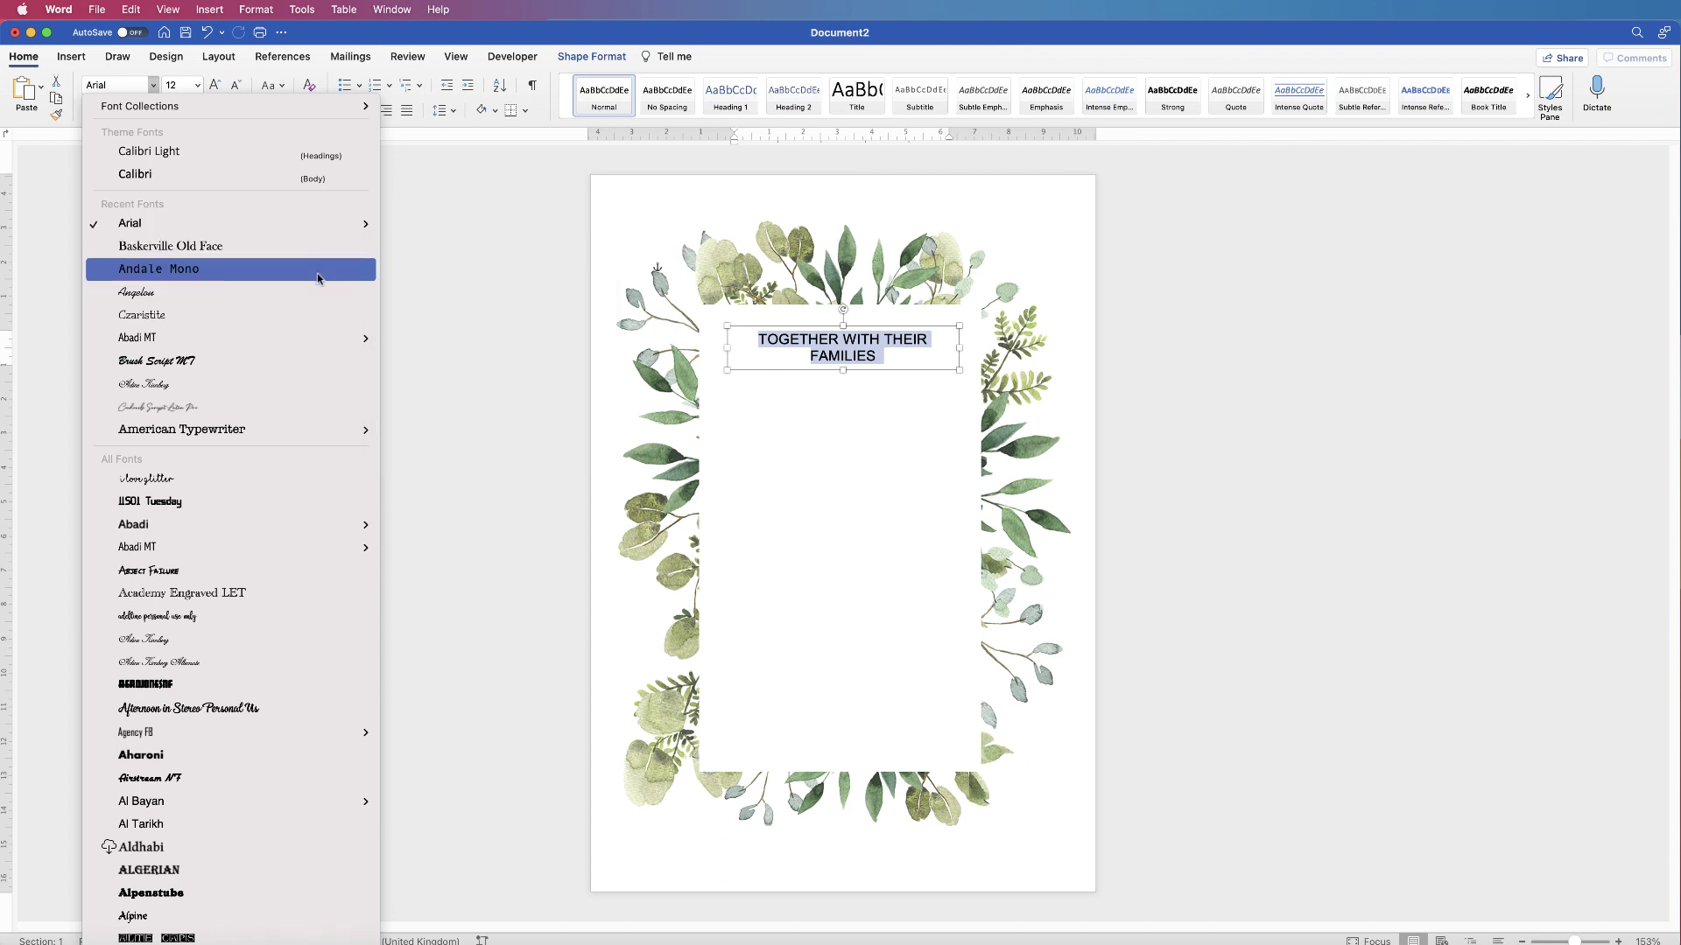
{"action": "mouse_move", "coordinate": [367, 341]}
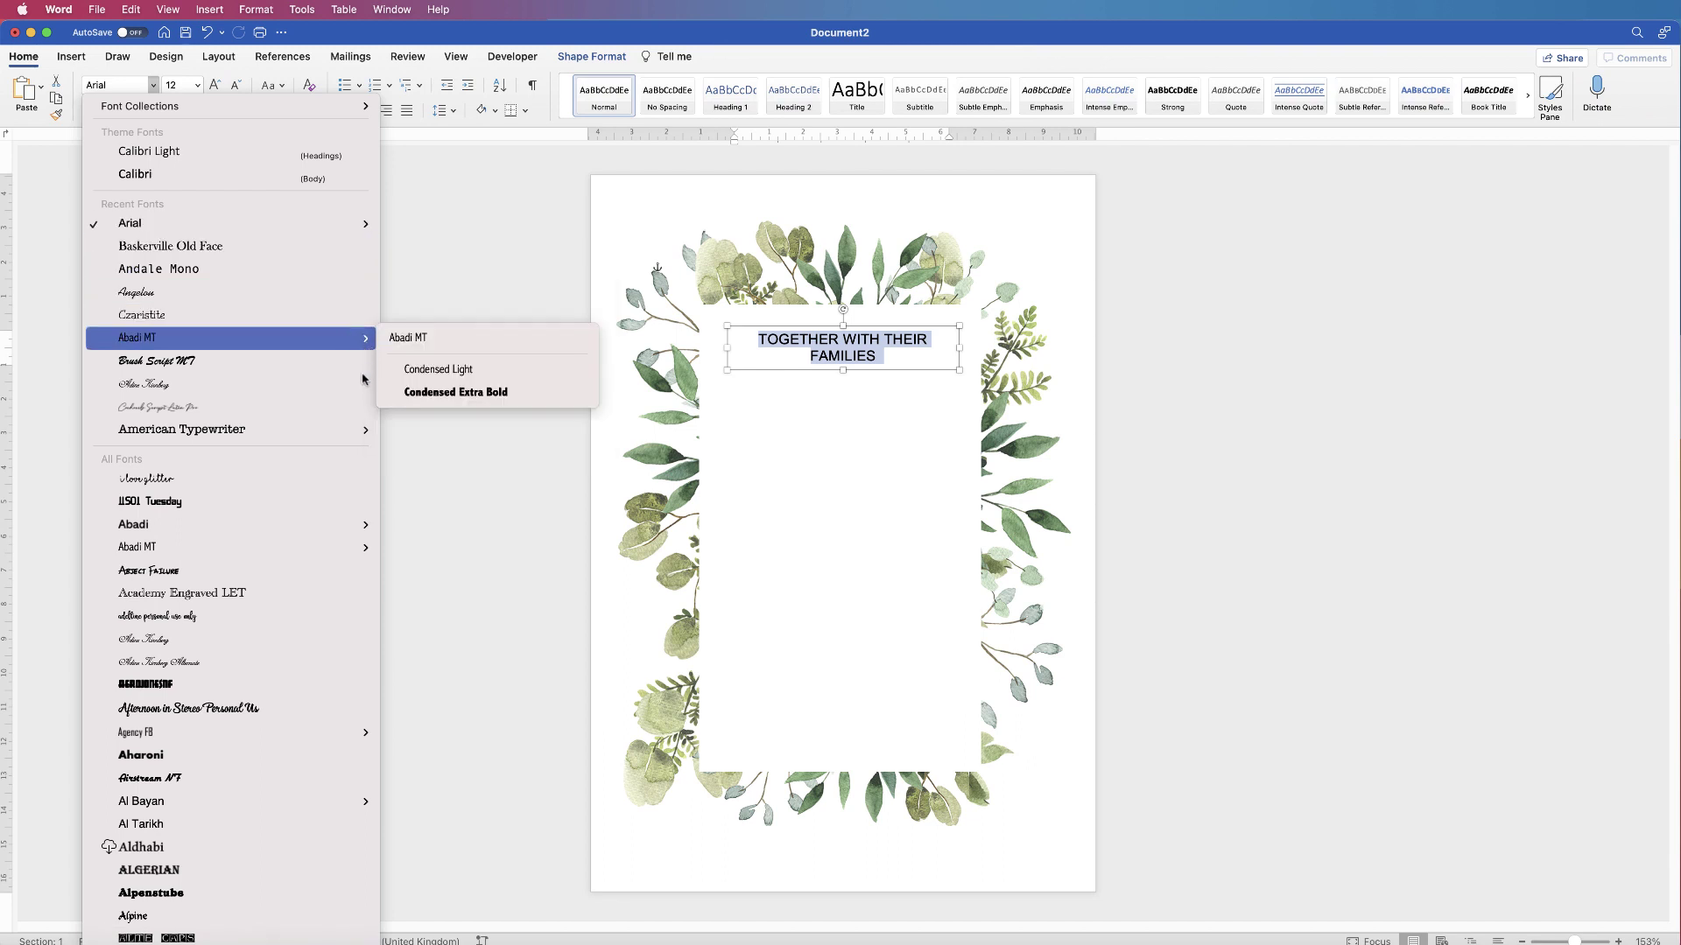
{"action": "mouse_move", "coordinate": [367, 528]}
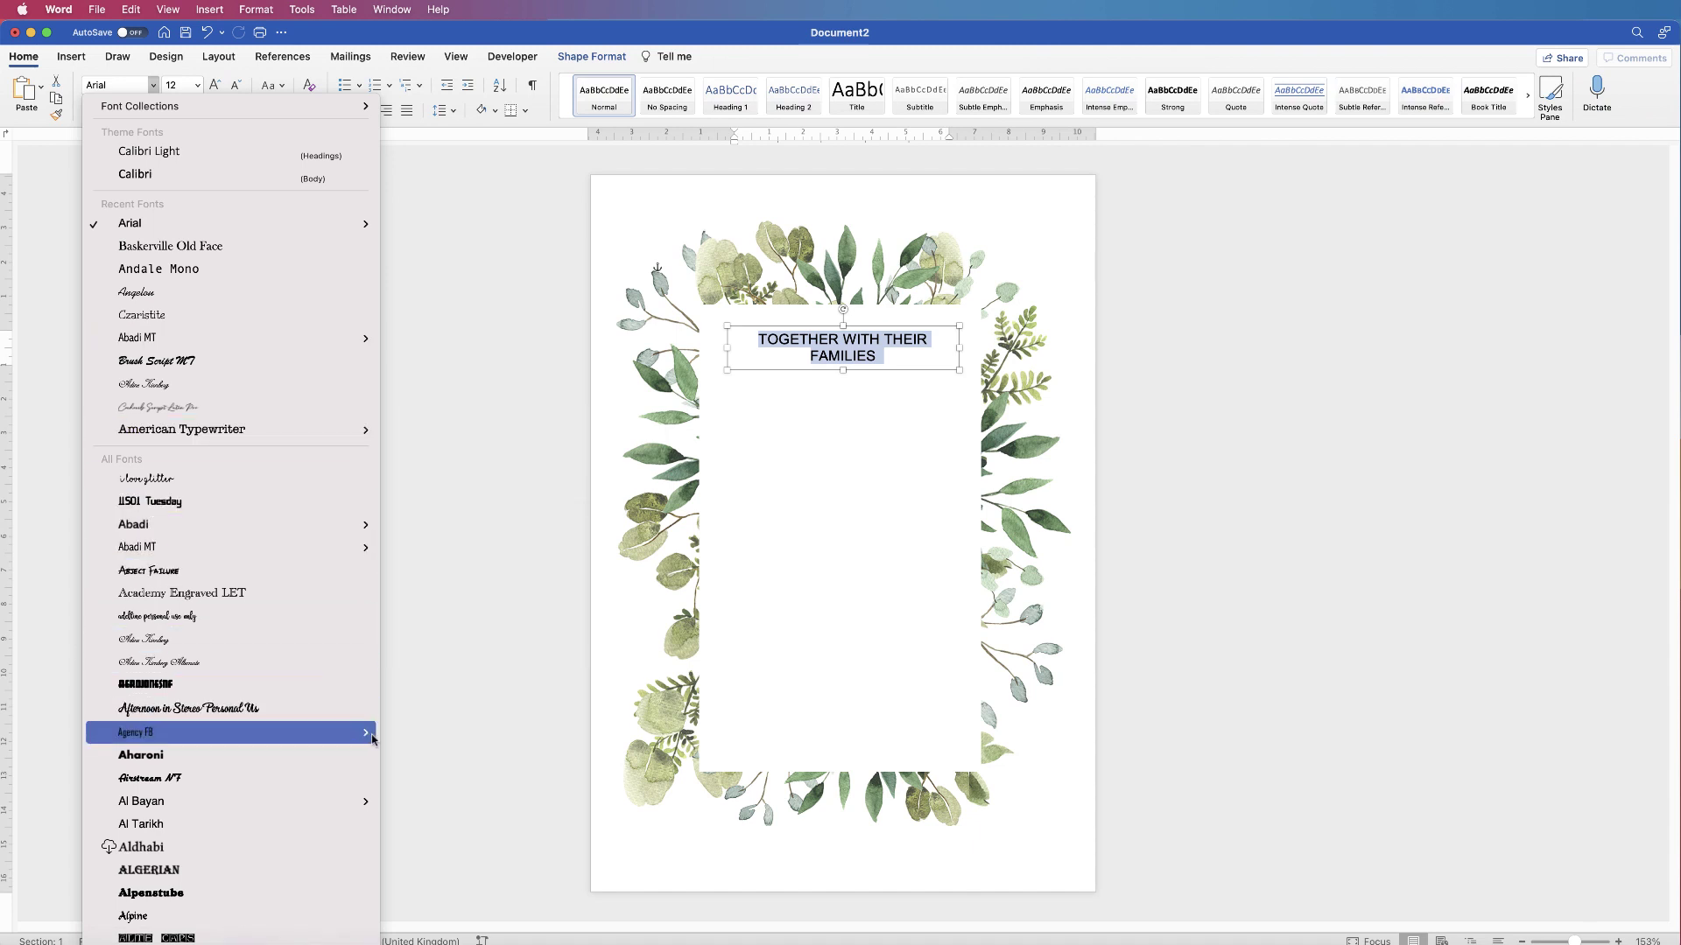
{"action": "mouse_move", "coordinate": [367, 803]}
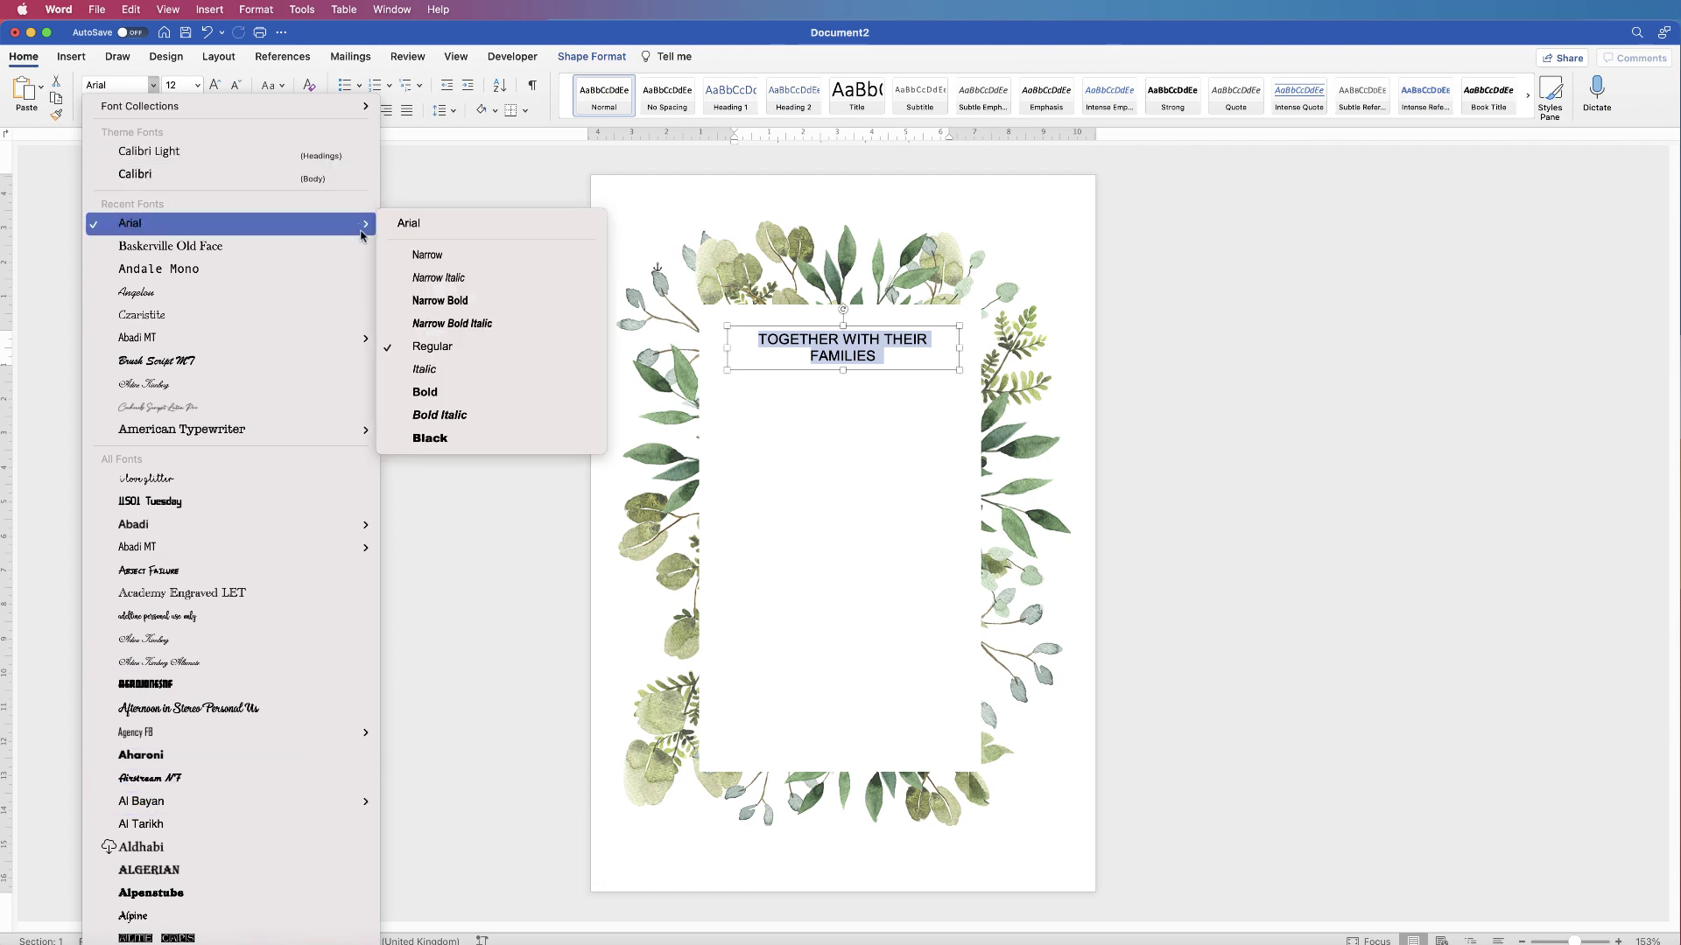
{"action": "left_click", "coordinate": [235, 87]}
Reduce the heading to 9 pt and trim the text box to one line
{"action": "left_click", "coordinate": [236, 88]}
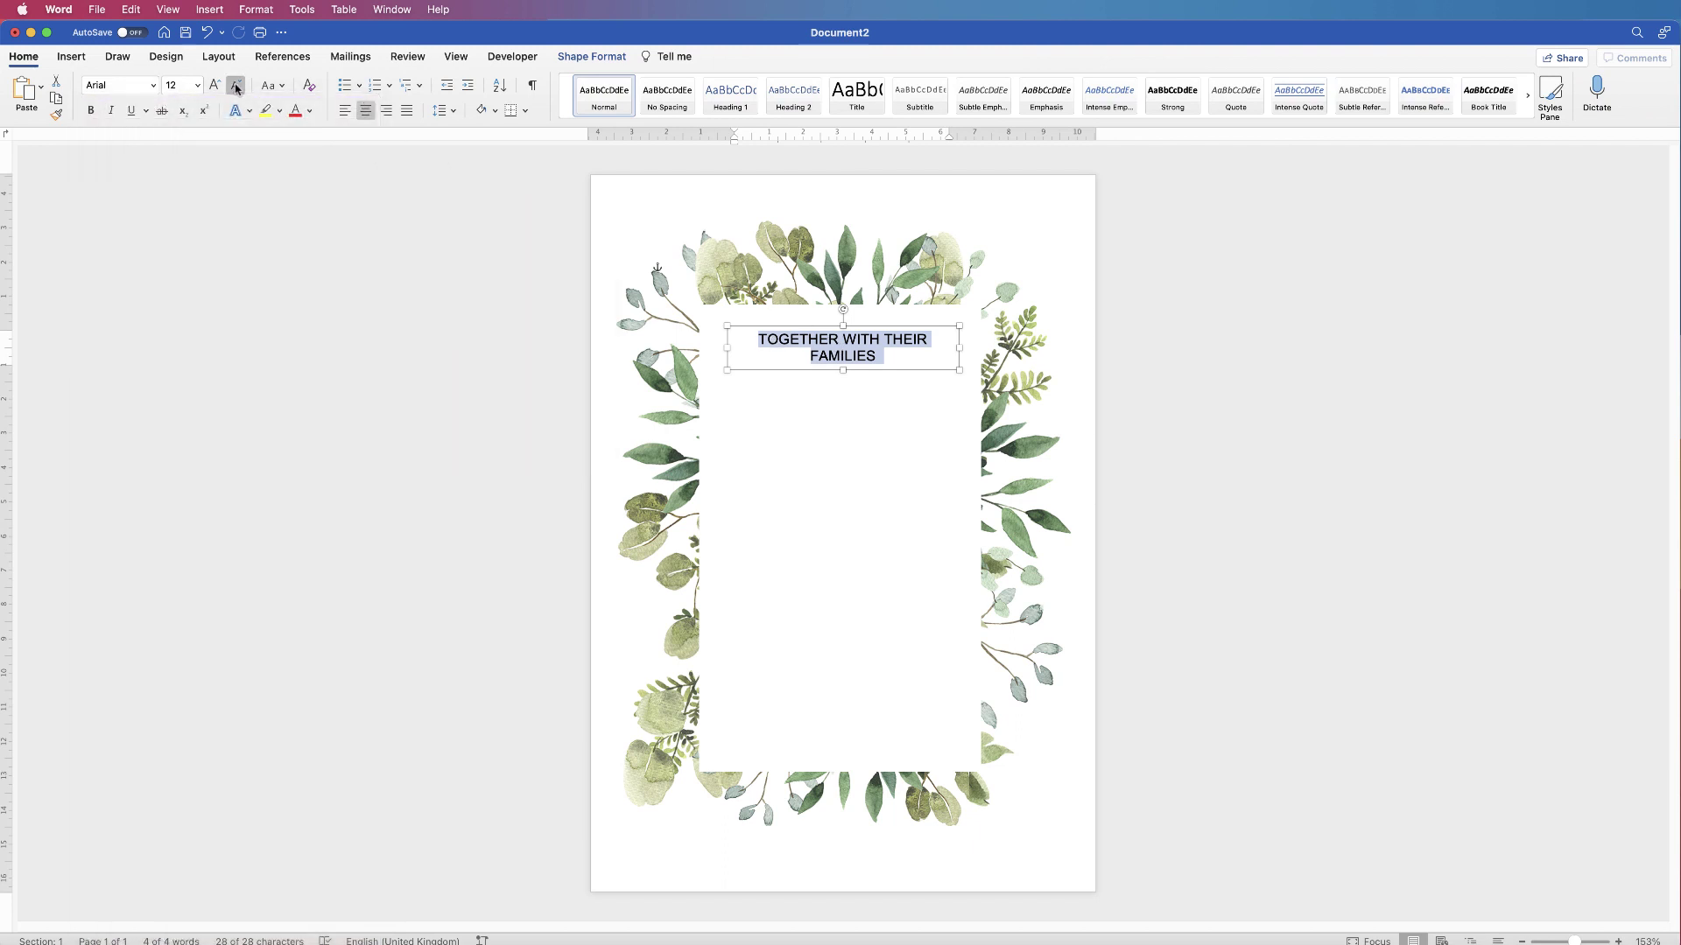
{"action": "left_click", "coordinate": [236, 87]}
{"action": "left_click", "coordinate": [236, 88]}
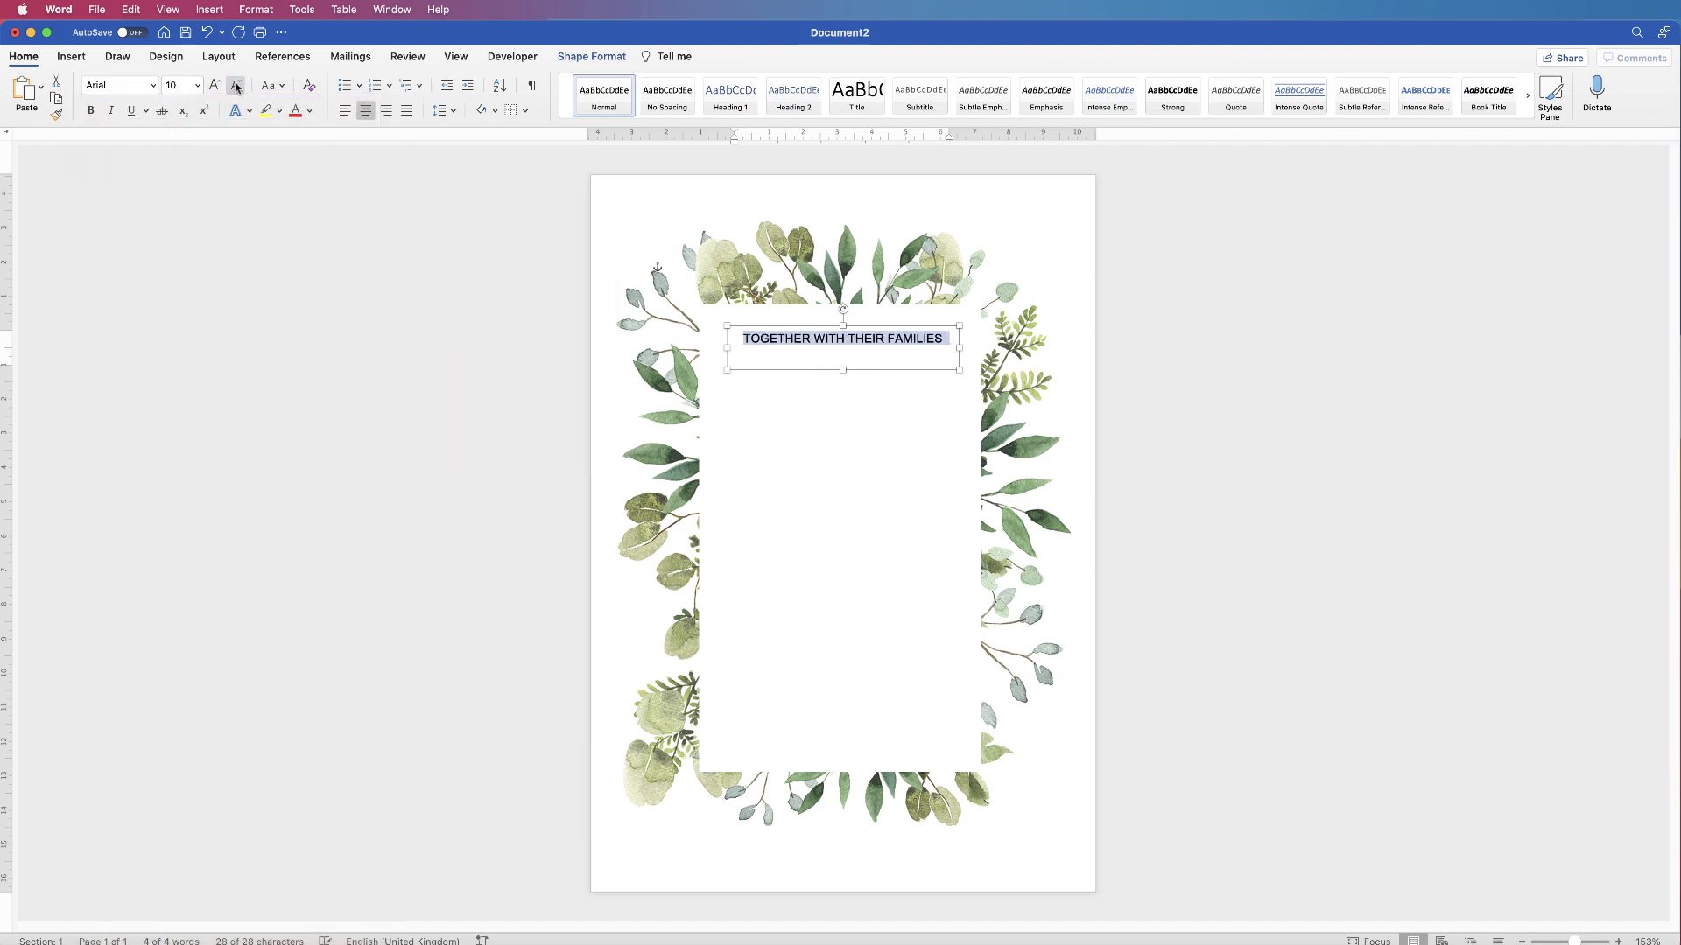
{"action": "left_click", "coordinate": [236, 87]}
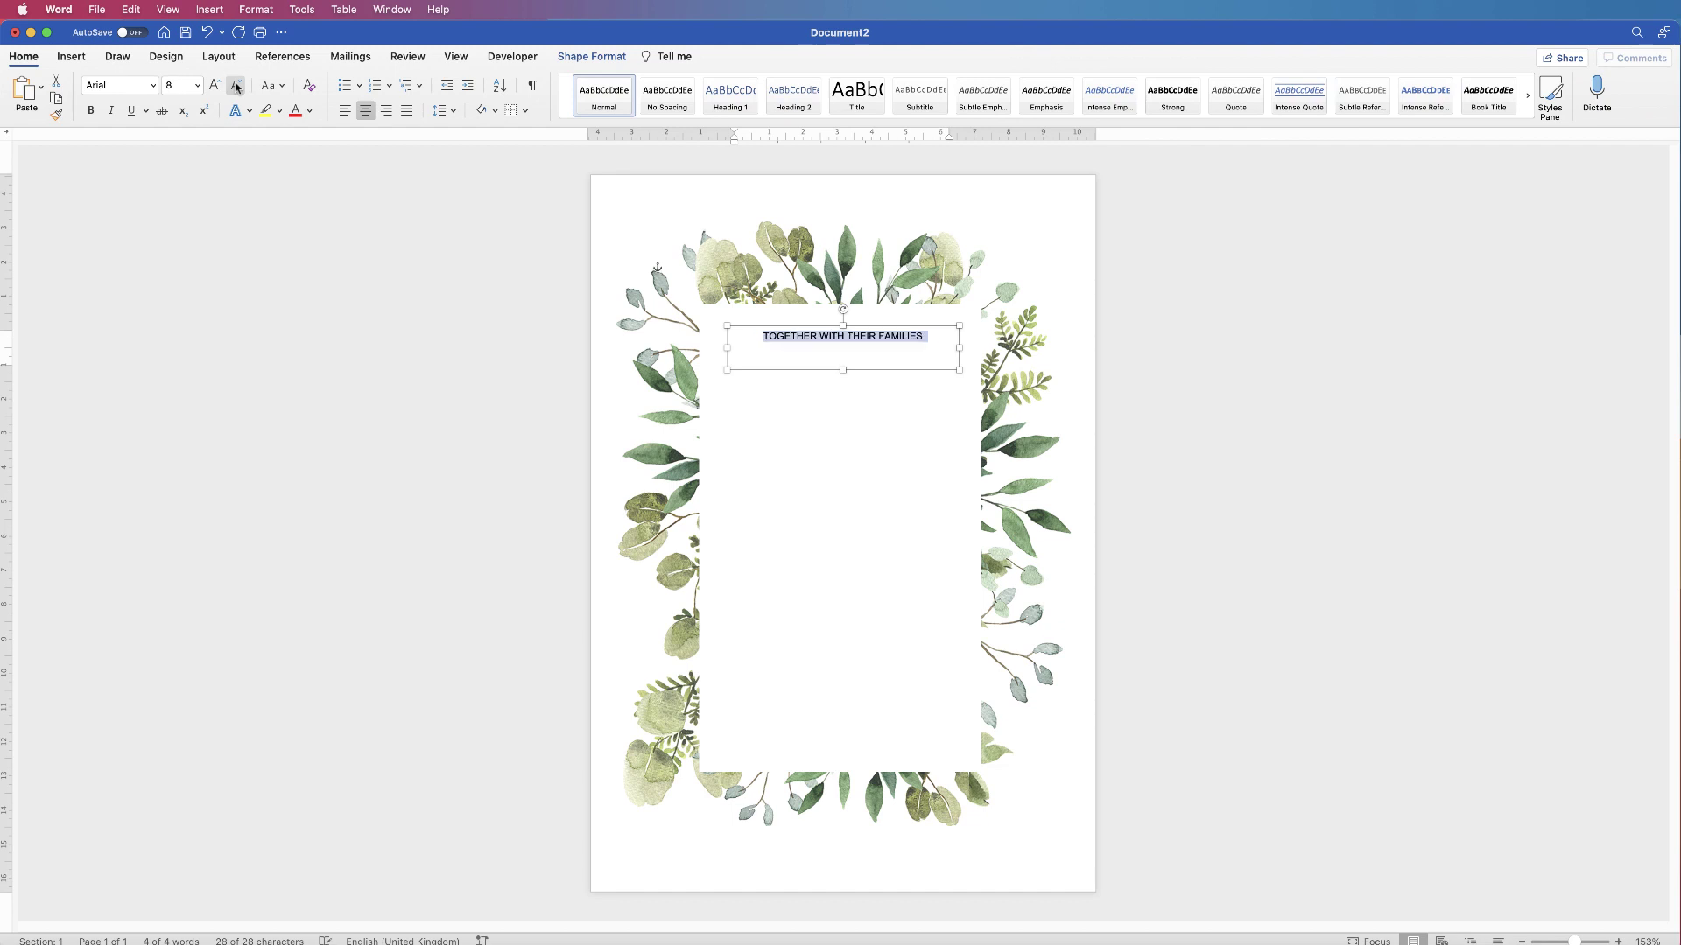
{"action": "key", "text": "super+z"}
{"action": "left_click", "coordinate": [843, 354]}
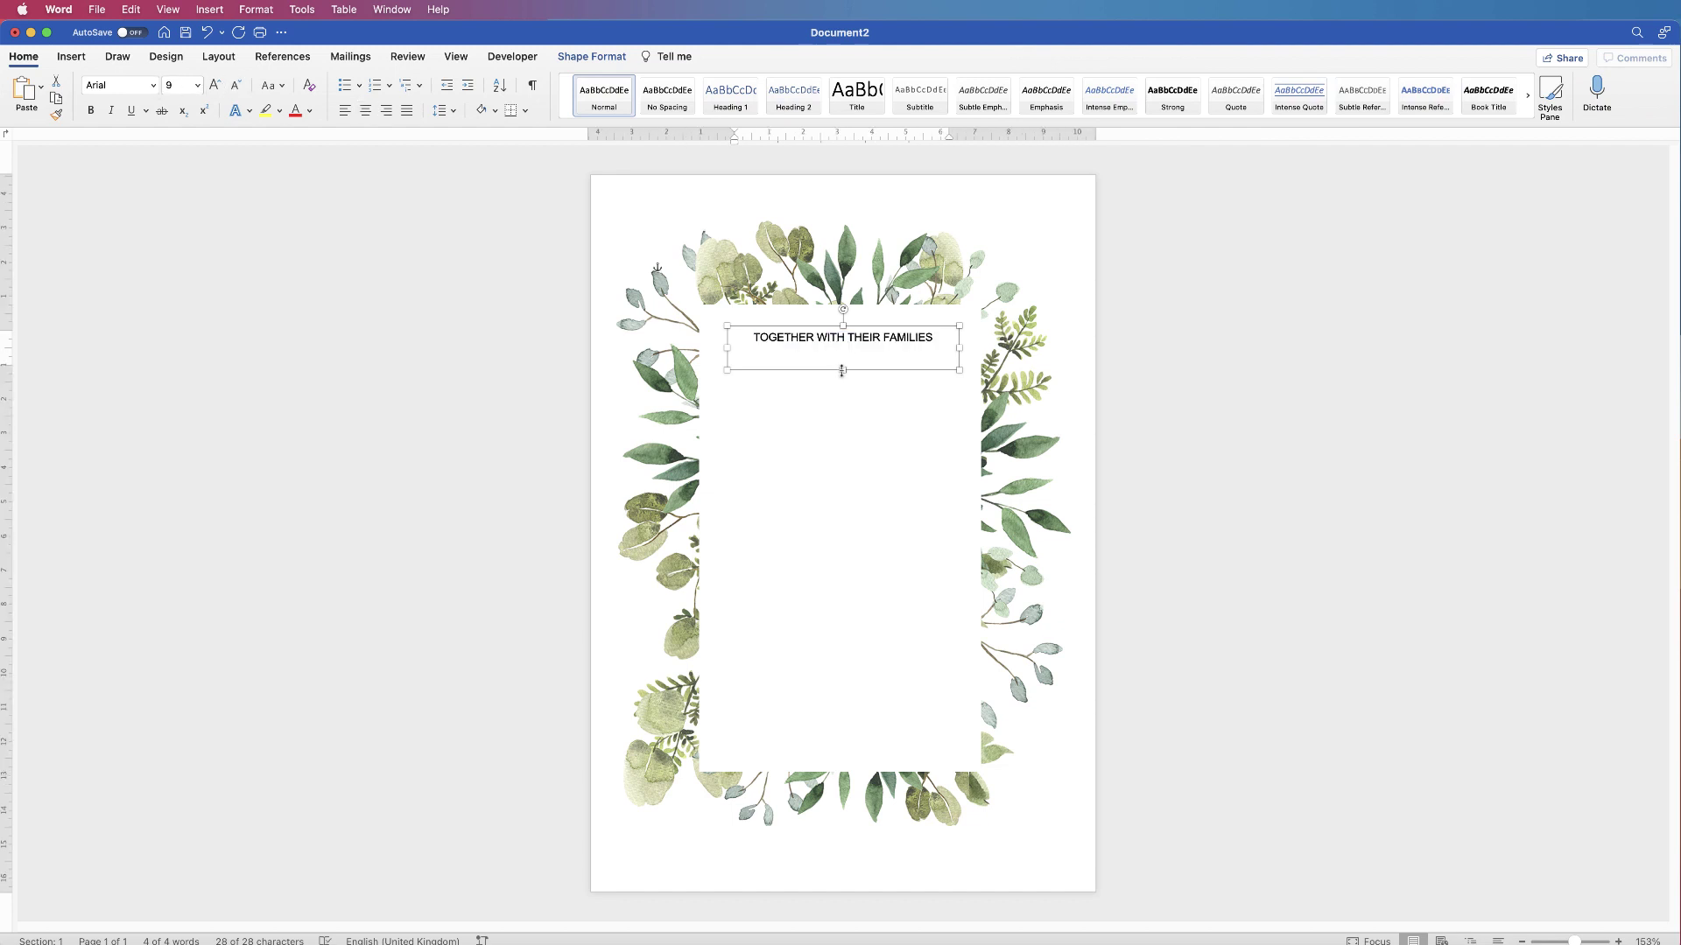
{"action": "left_click_drag", "start_coordinate": [843, 362], "coordinate": [843, 349]}
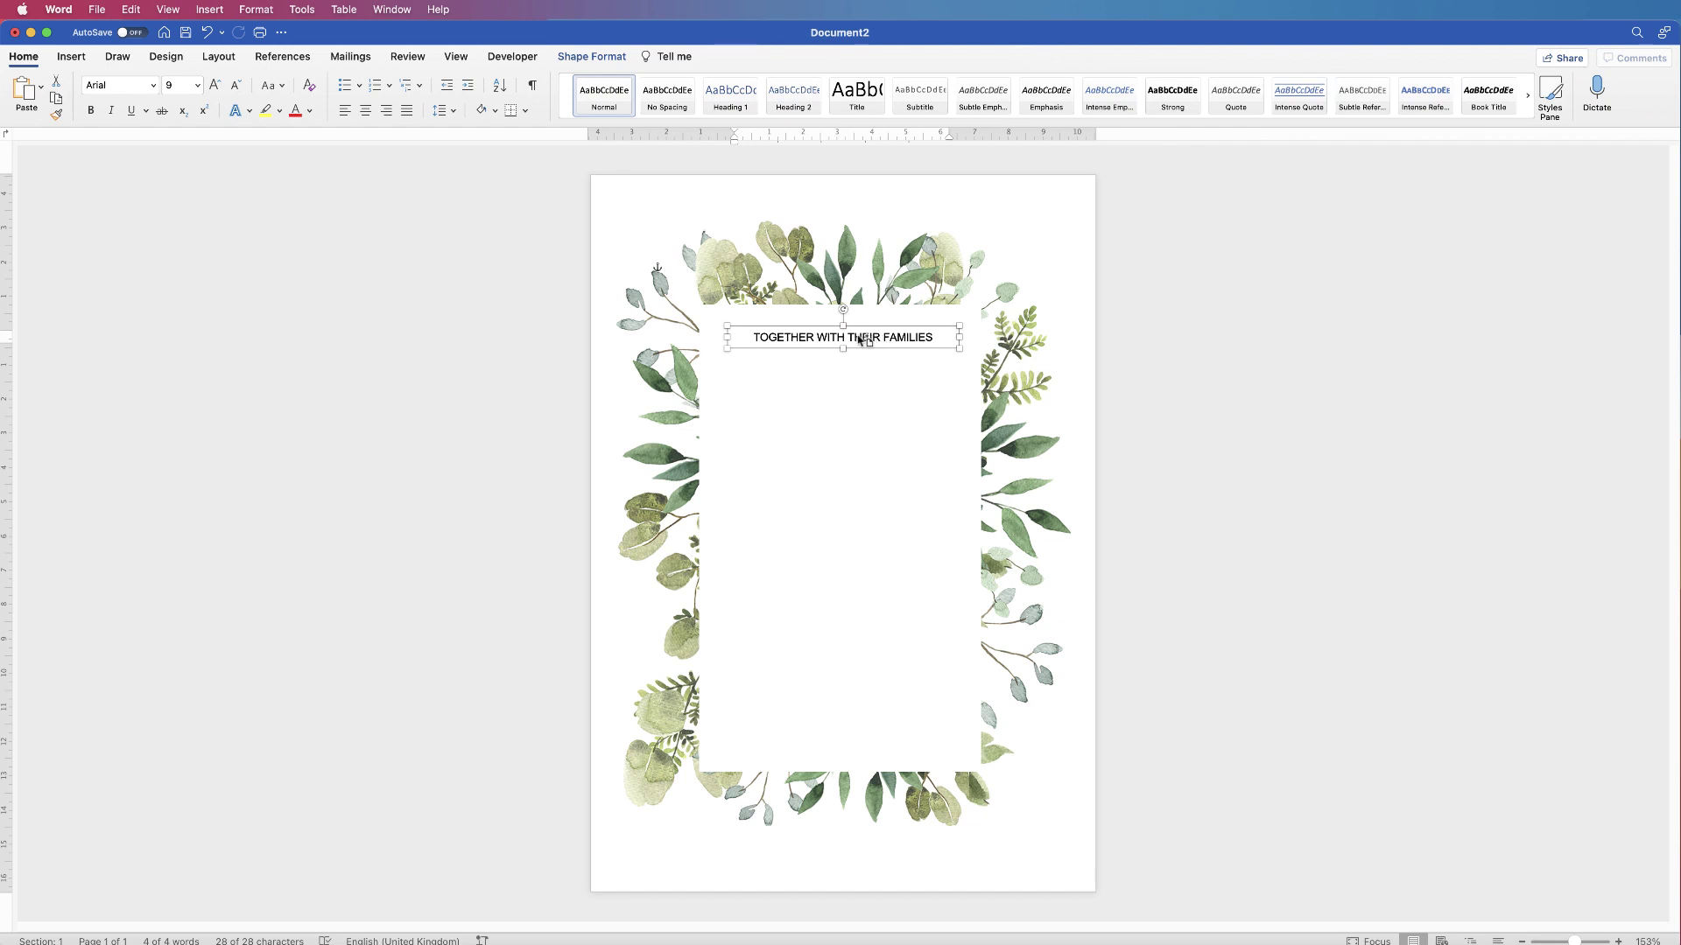
Duplicate the heading text box twice, placing the copies lower on the panel
{"action": "left_click_drag", "start_coordinate": [863, 340], "coordinate": [864, 407]}
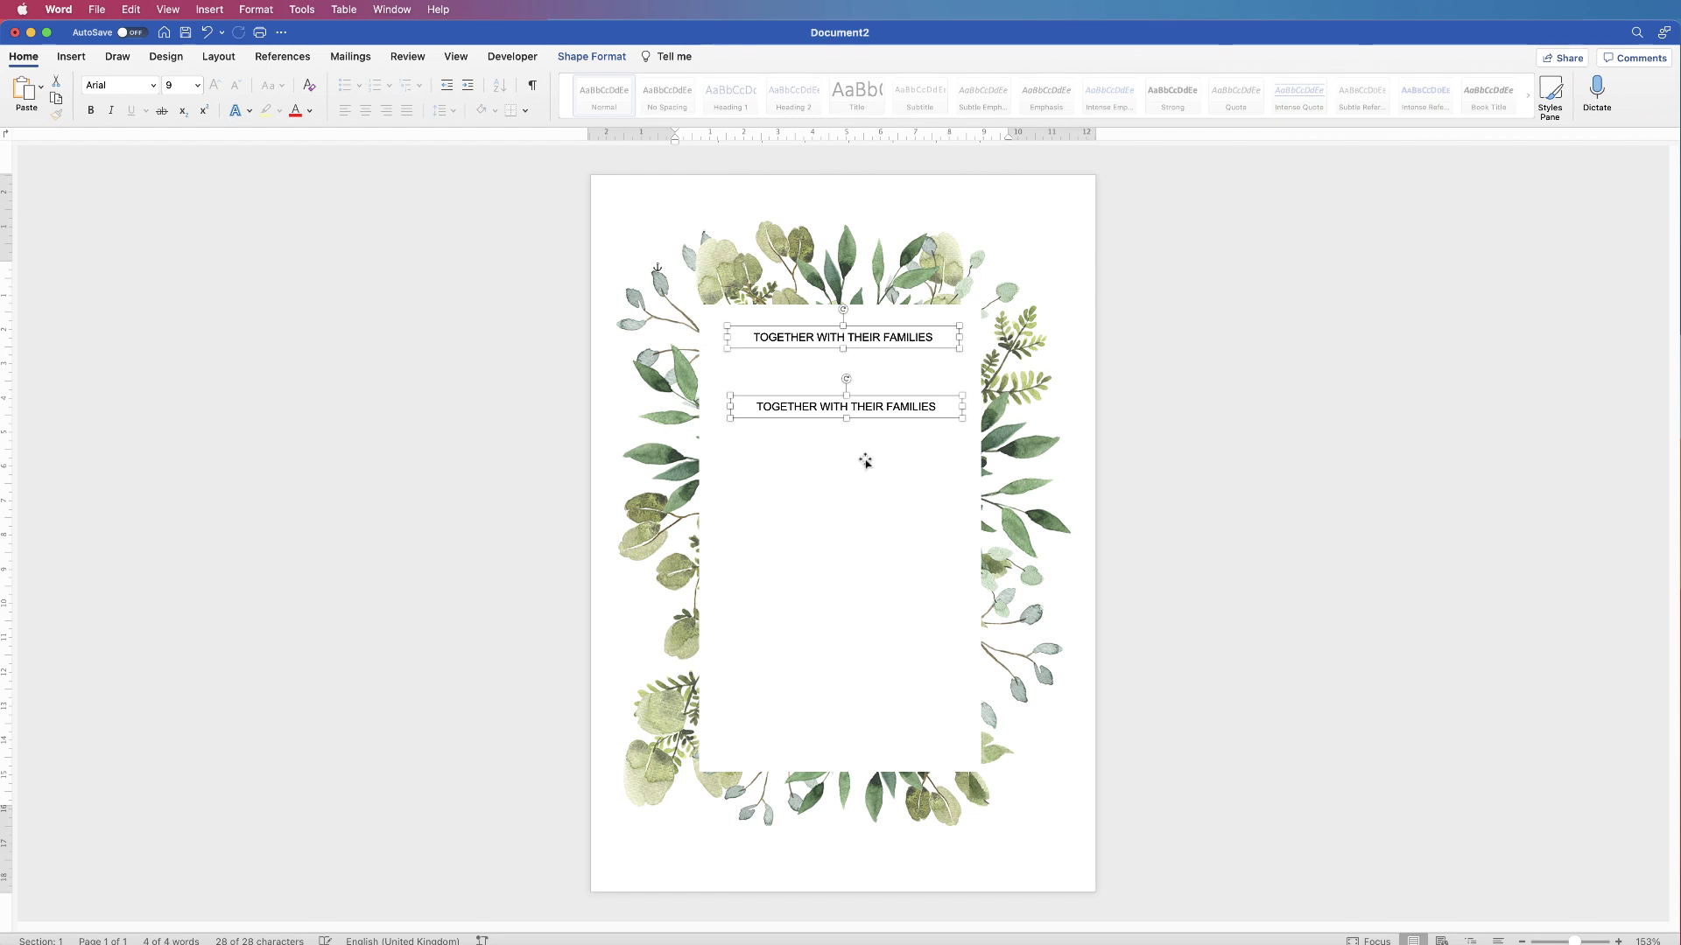
{"action": "left_click", "coordinate": [849, 407]}
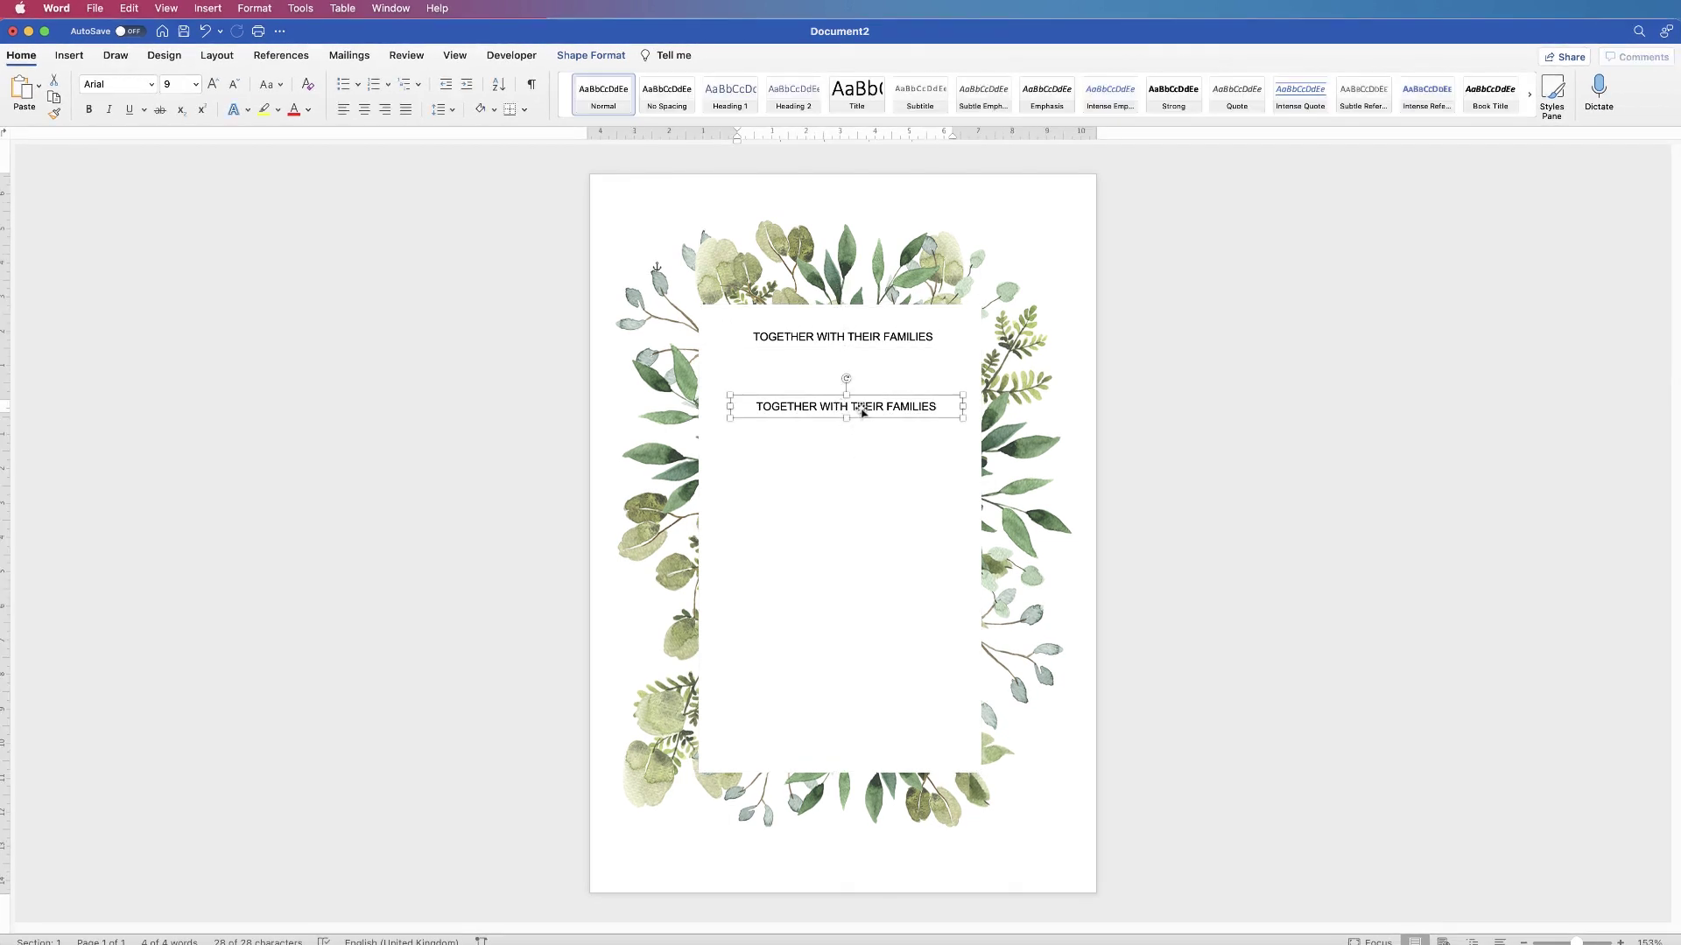
{"action": "left_click_drag", "start_coordinate": [859, 411], "coordinate": [875, 598]}
Stretch the middle copy to 4.44 cm tall and select its line for replacement
{"action": "left_click", "coordinate": [848, 406]}
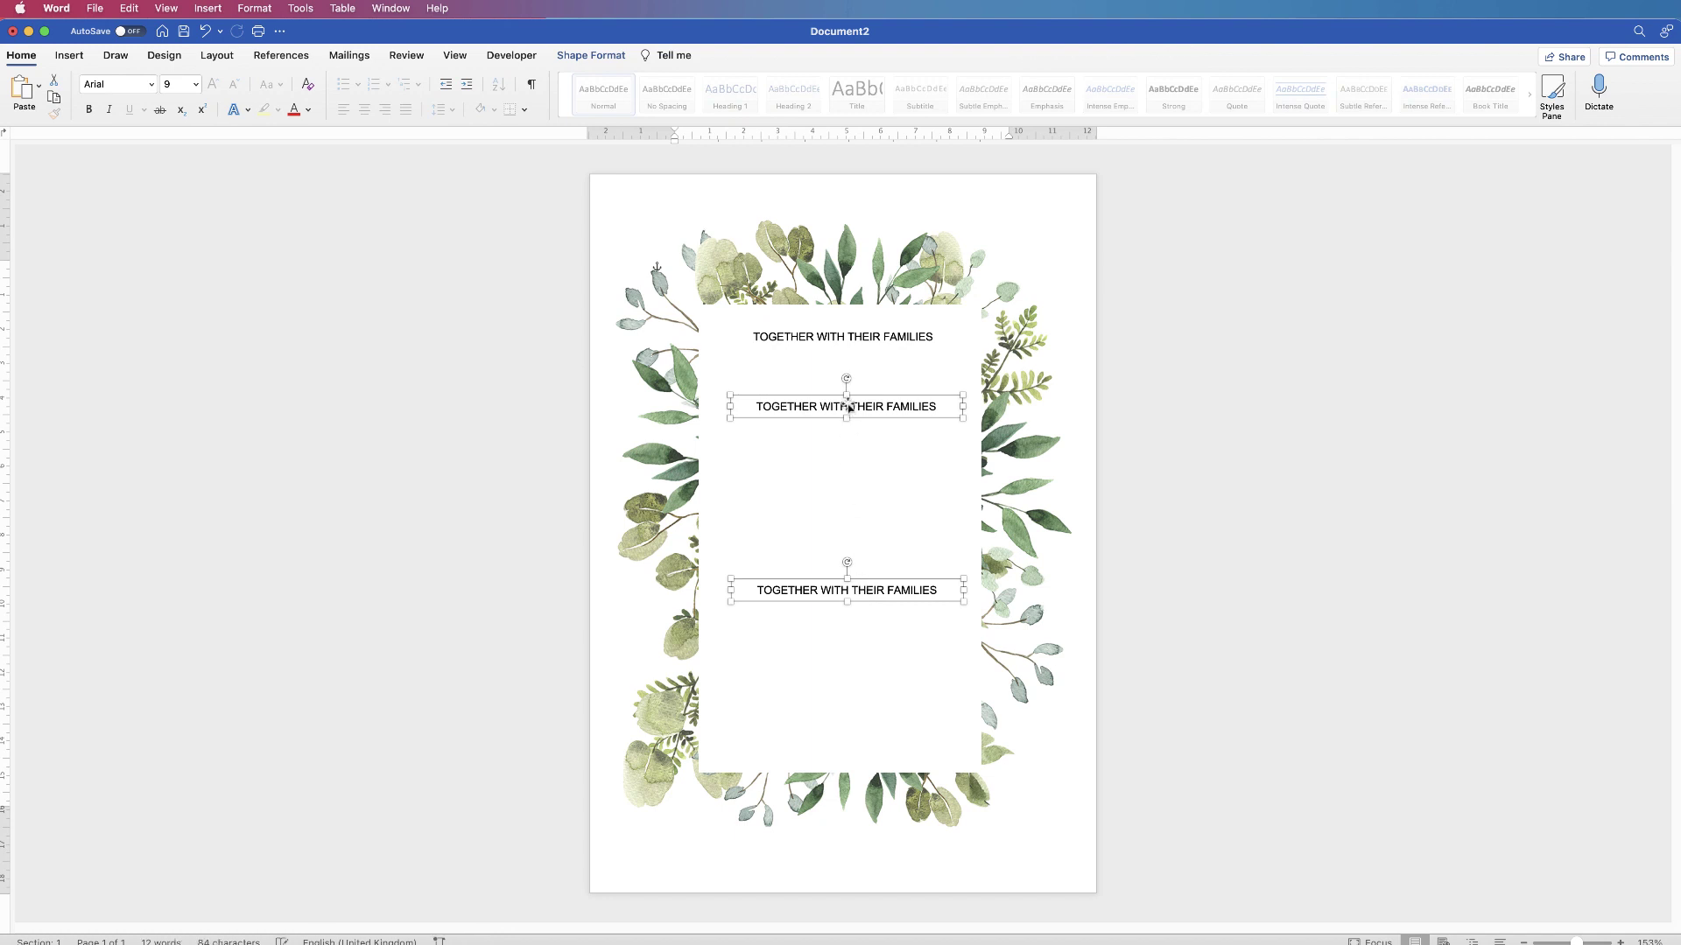
{"action": "left_click_drag", "start_coordinate": [846, 417], "coordinate": [845, 543]}
{"action": "left_click_drag", "start_coordinate": [848, 394], "coordinate": [845, 369]}
{"action": "left_click", "coordinate": [935, 380]}
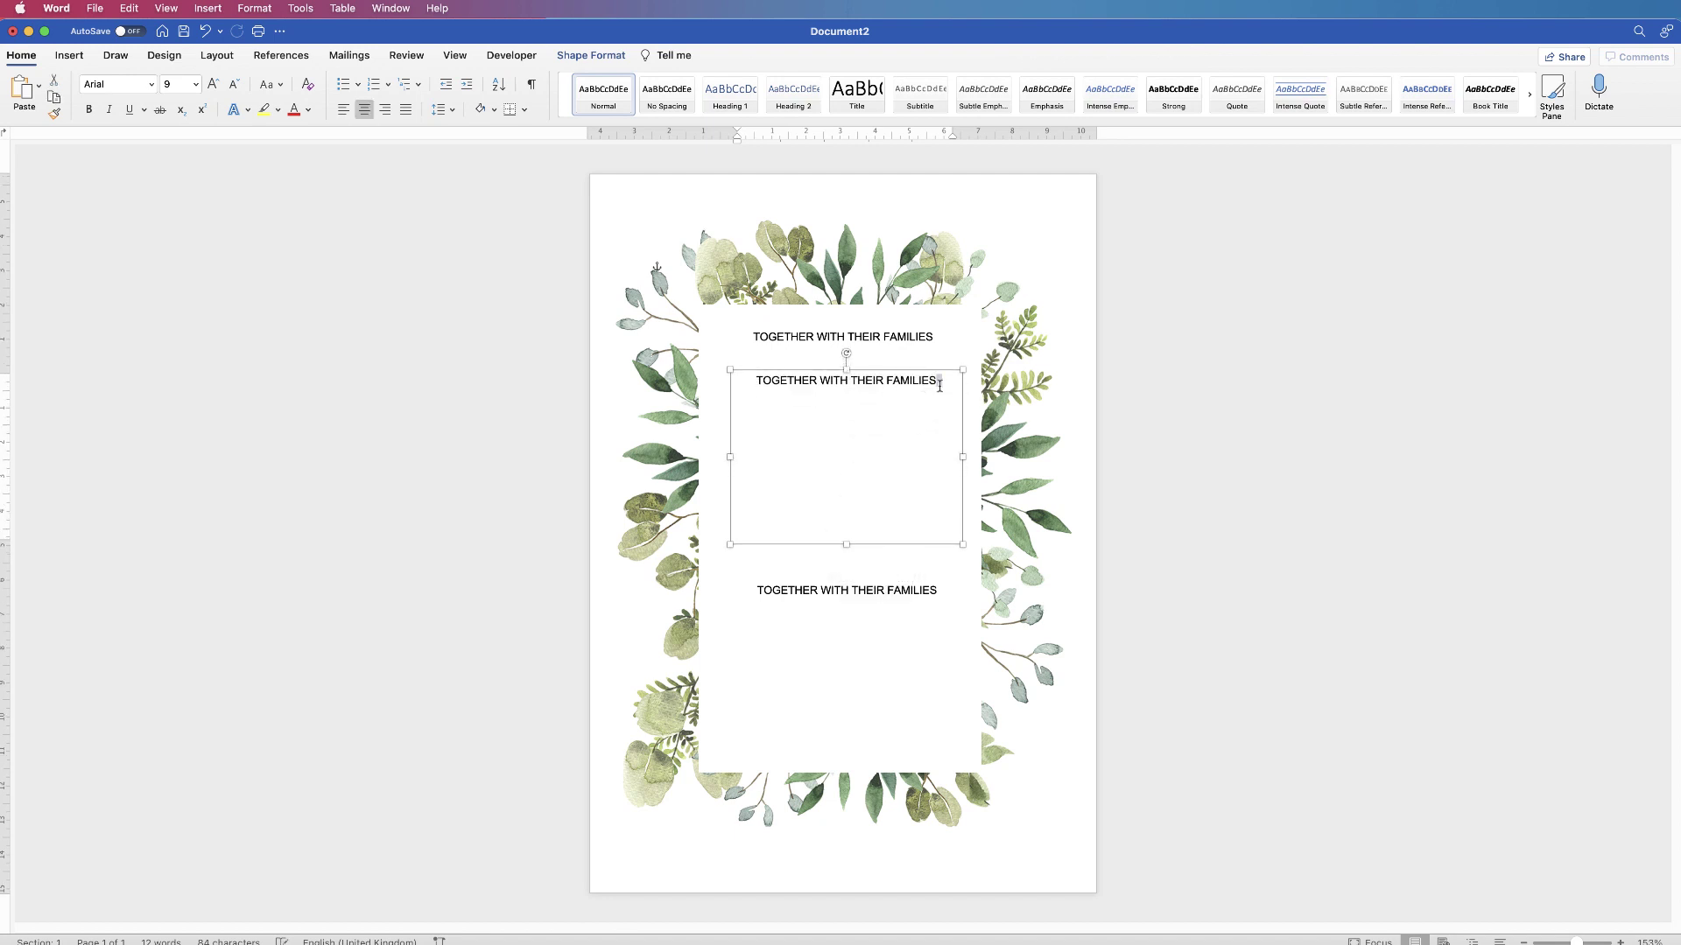
{"action": "left_click_drag", "start_coordinate": [936, 380], "coordinate": [755, 381]}
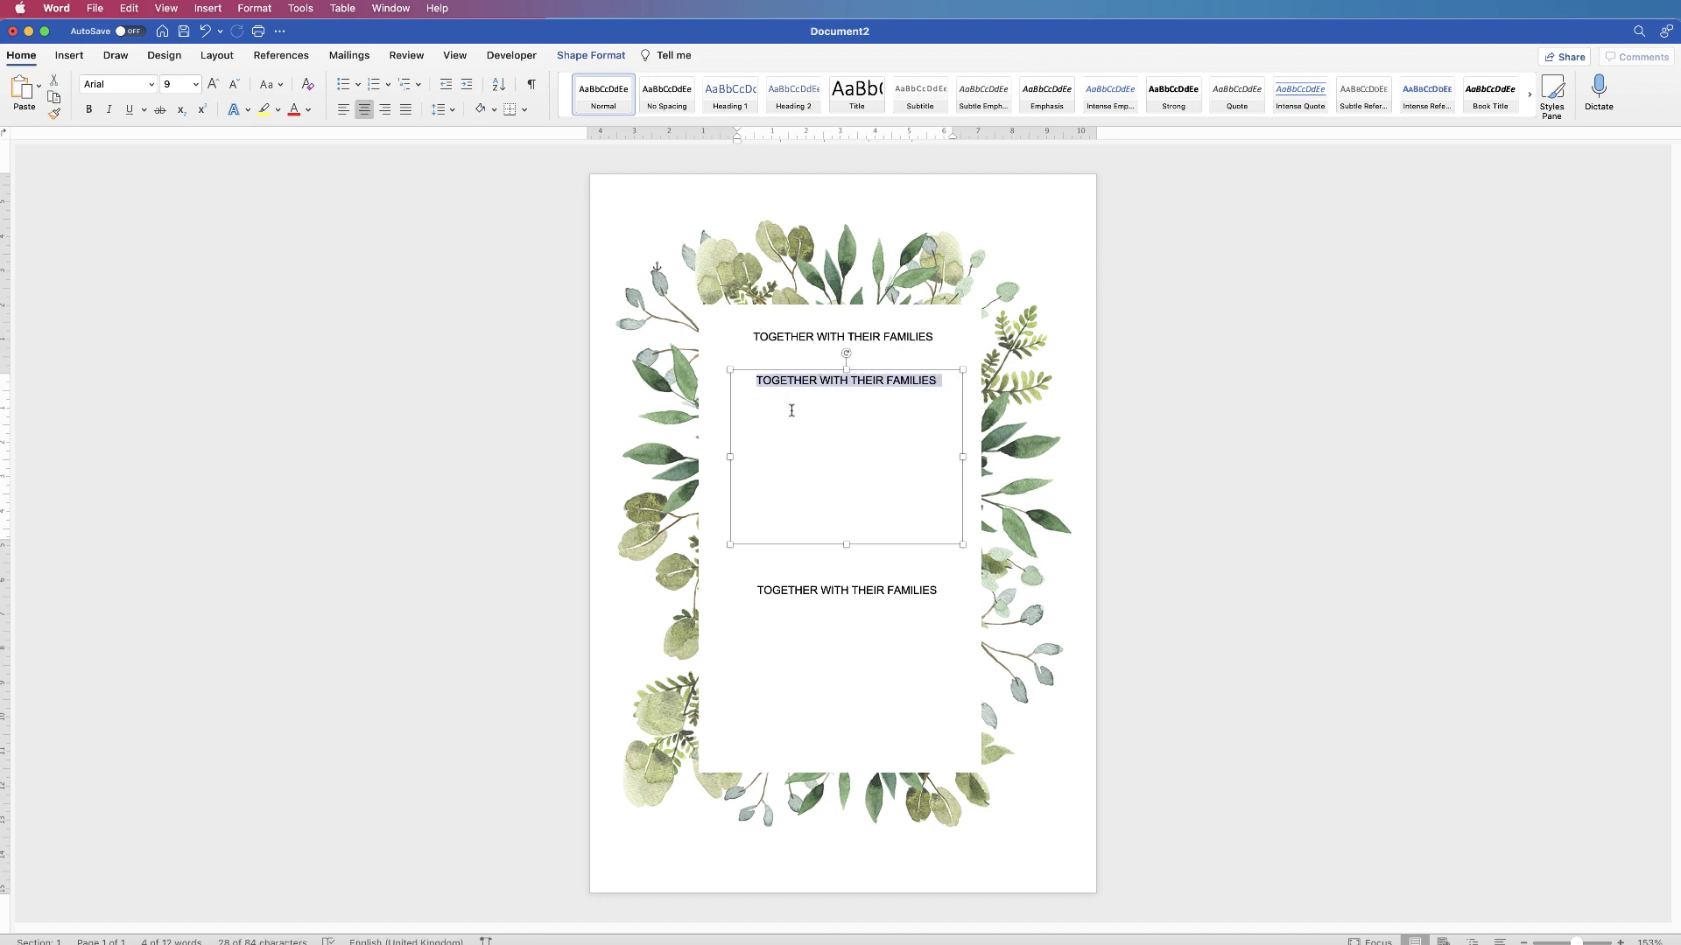
Type the couple's first names and surnames on separate lines and centre them
{"action": "type", "text": "JULIET"}
{"action": "key", "text": "Return"}
{"action": "type", "text": "HOWARD"}
{"action": "key", "text": "Return"}
{"action": "key", "text": "Return"}
{"action": "key", "text": "Return"}
{"action": "key", "text": "Return"}
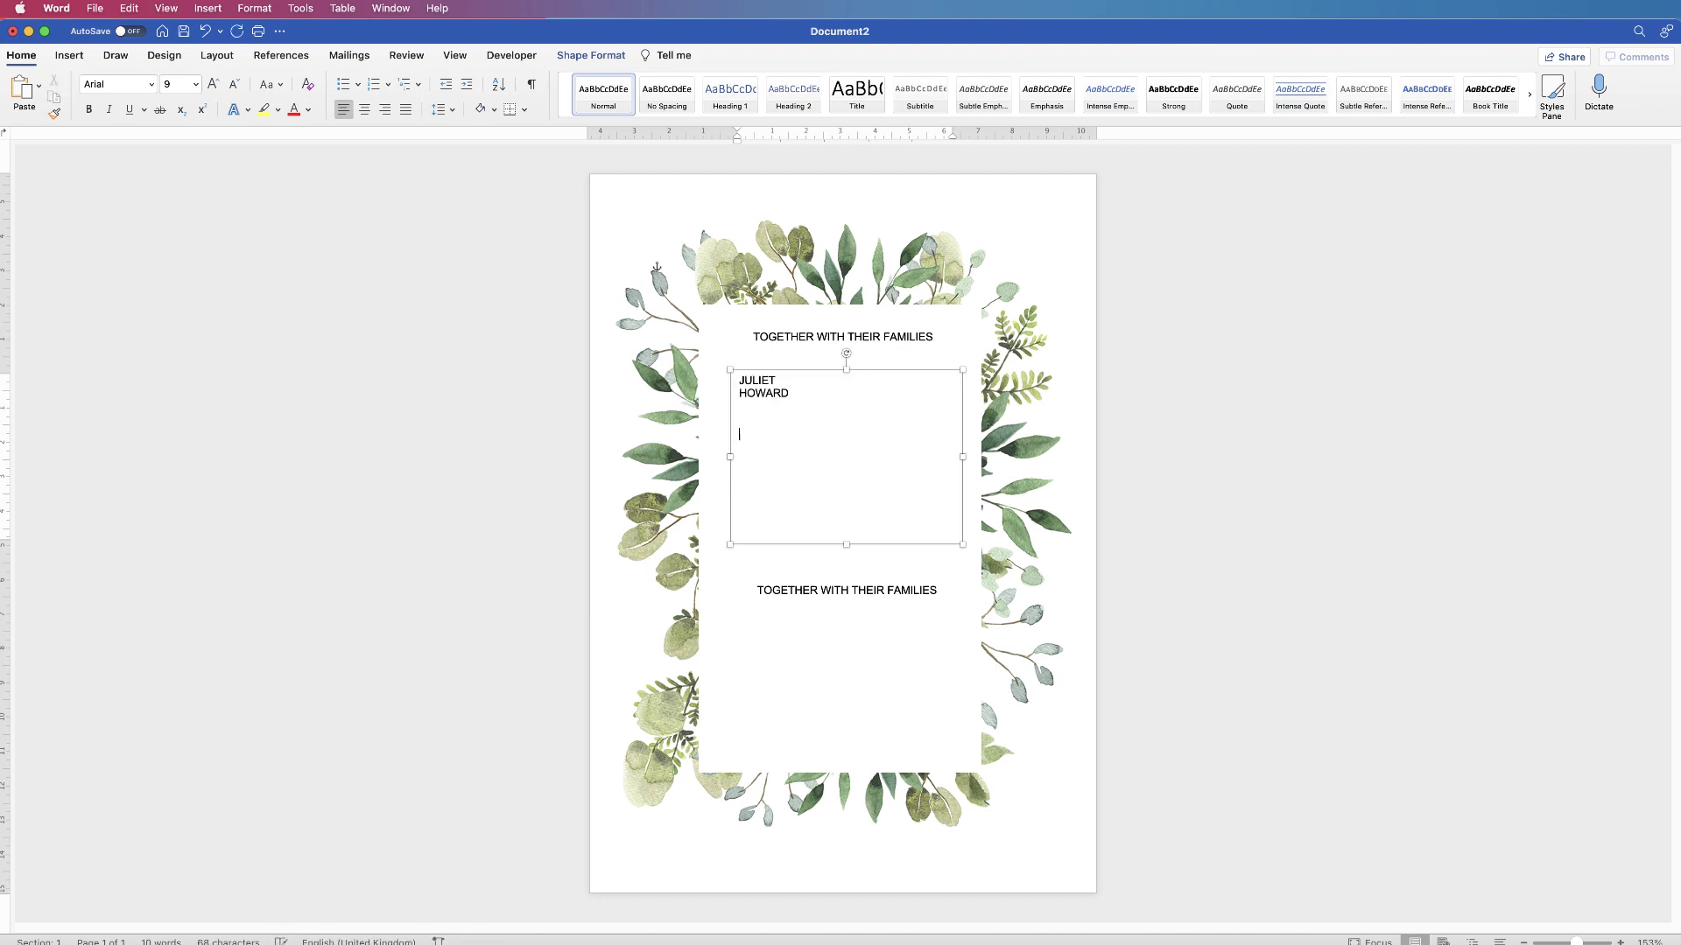
{"action": "type", "text": "THOMAS BROWN"}
{"action": "left_click_drag", "start_coordinate": [787, 535], "coordinate": [748, 378]}
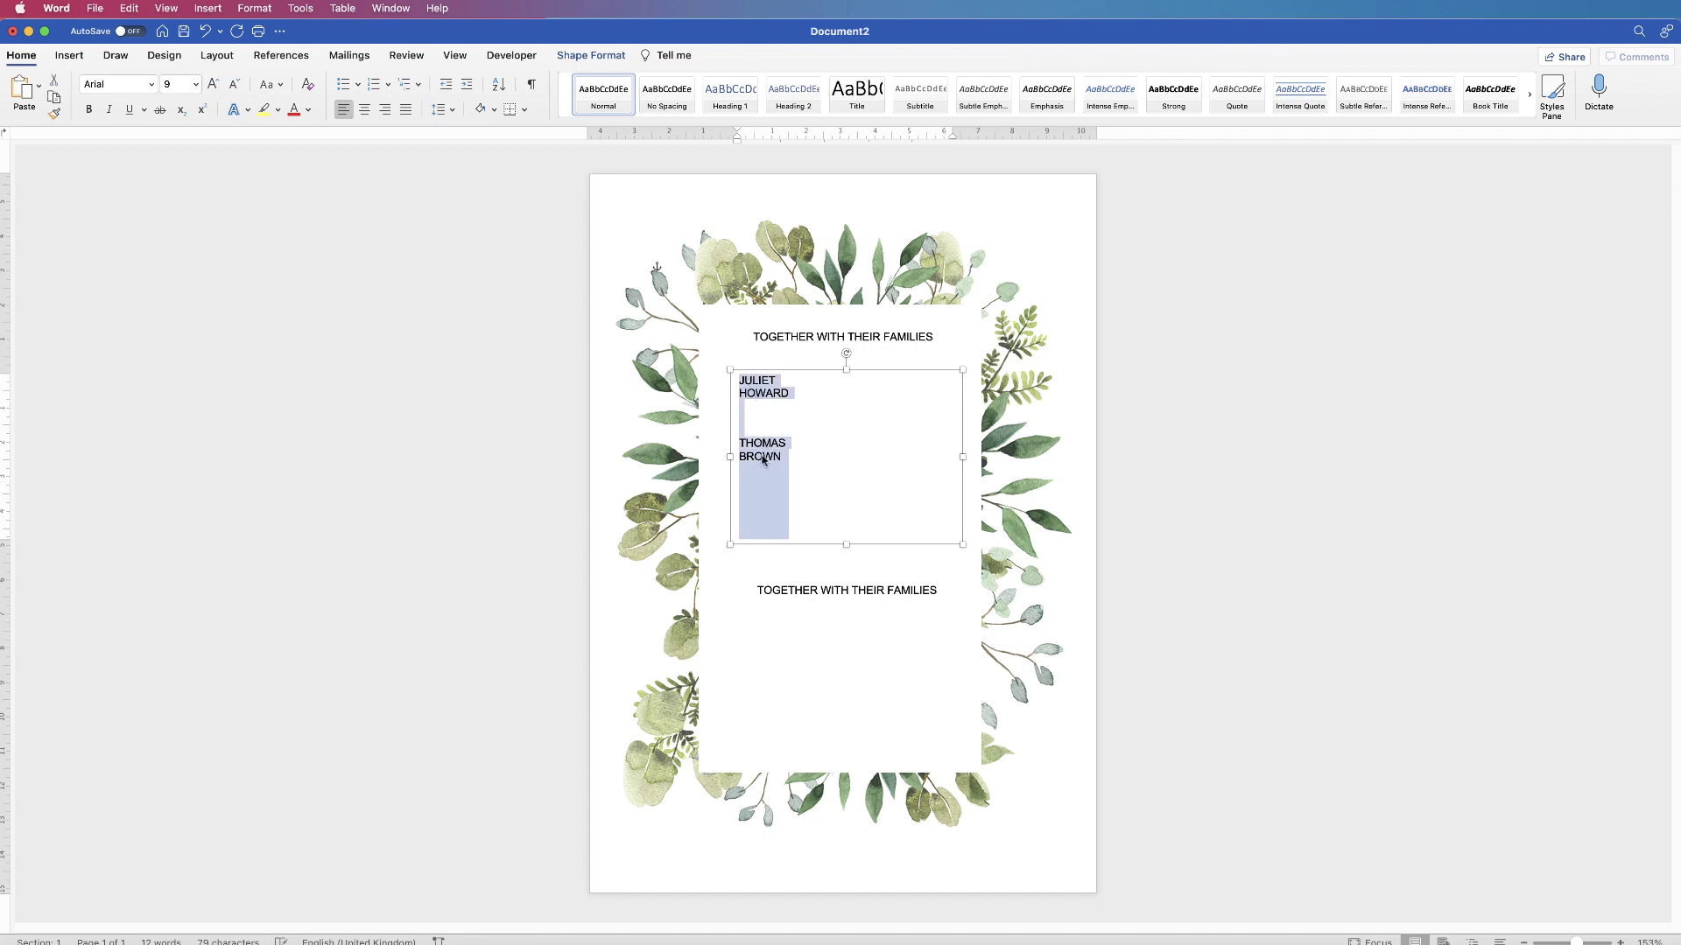
{"action": "left_click", "coordinate": [367, 114]}
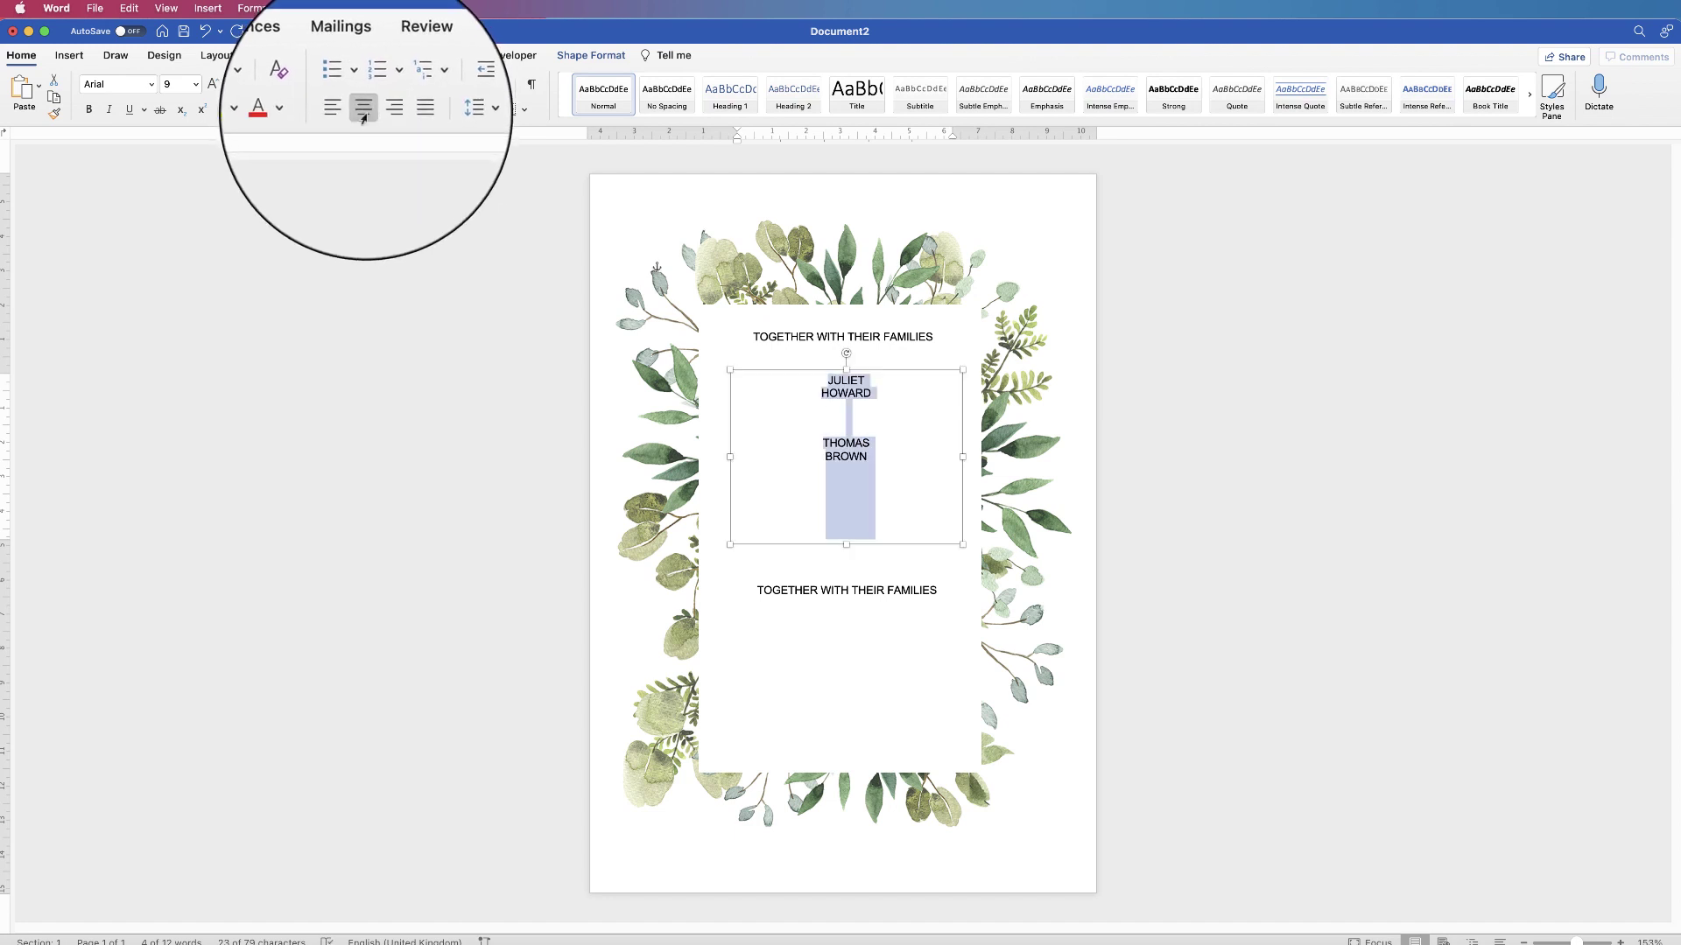
Set the top first name to Arial Narrow Bold at 20 pt
{"action": "left_click", "coordinate": [859, 379]}
{"action": "left_click_drag", "start_coordinate": [858, 380], "coordinate": [824, 380]}
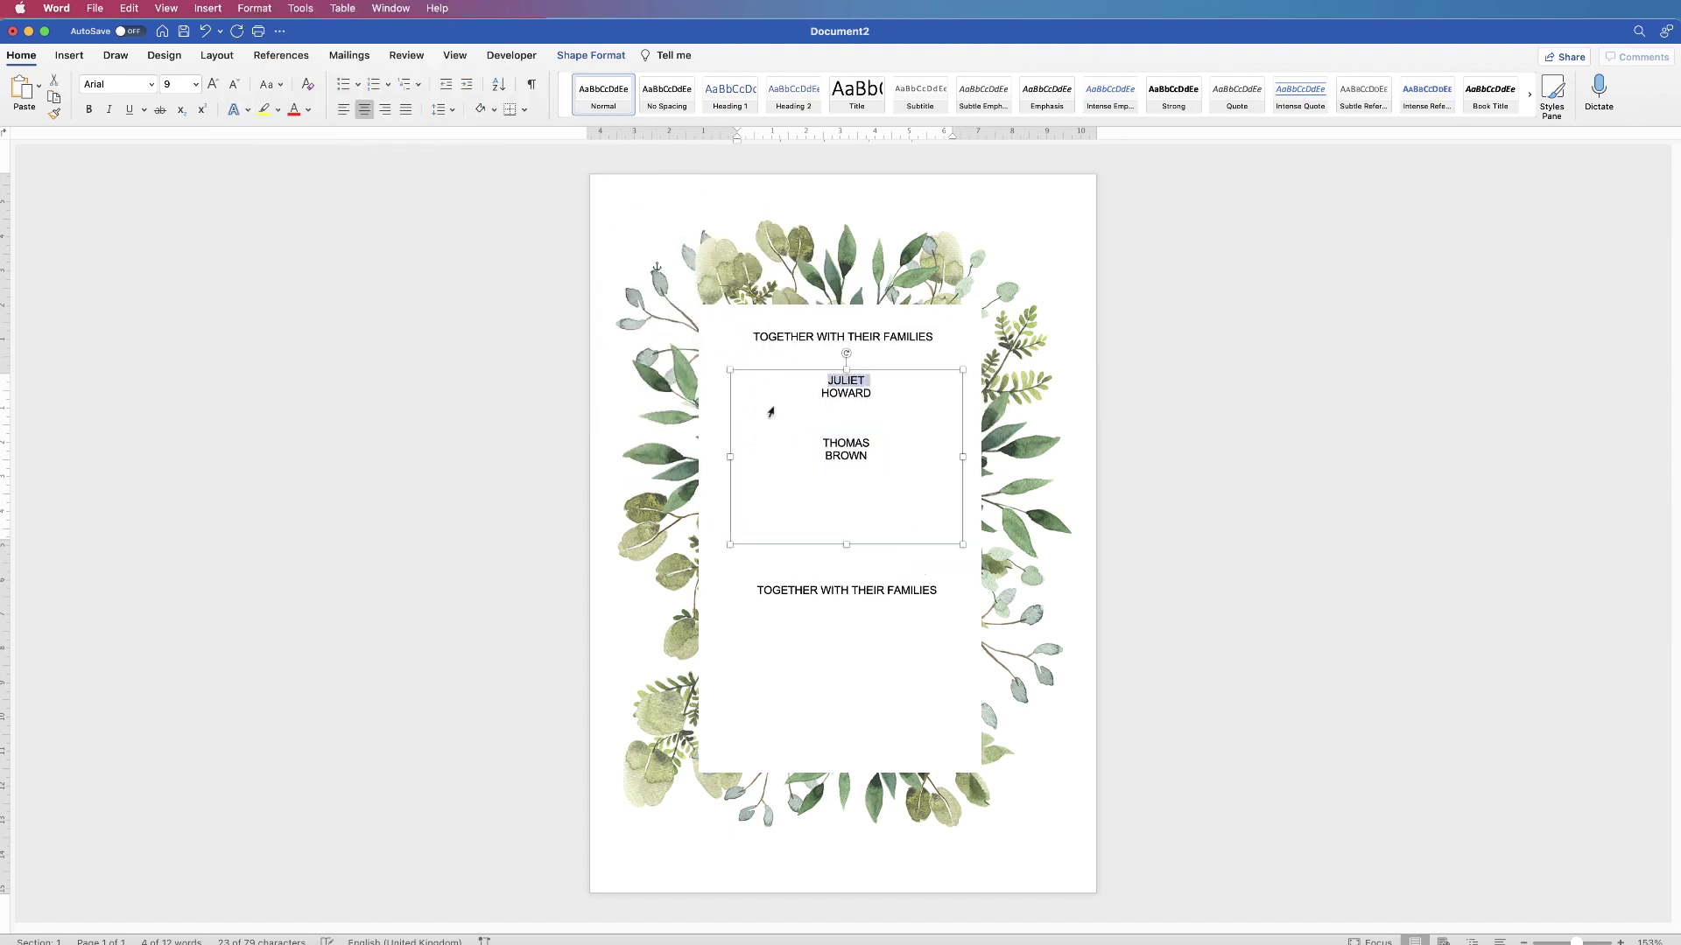
{"action": "left_click", "coordinate": [151, 84]}
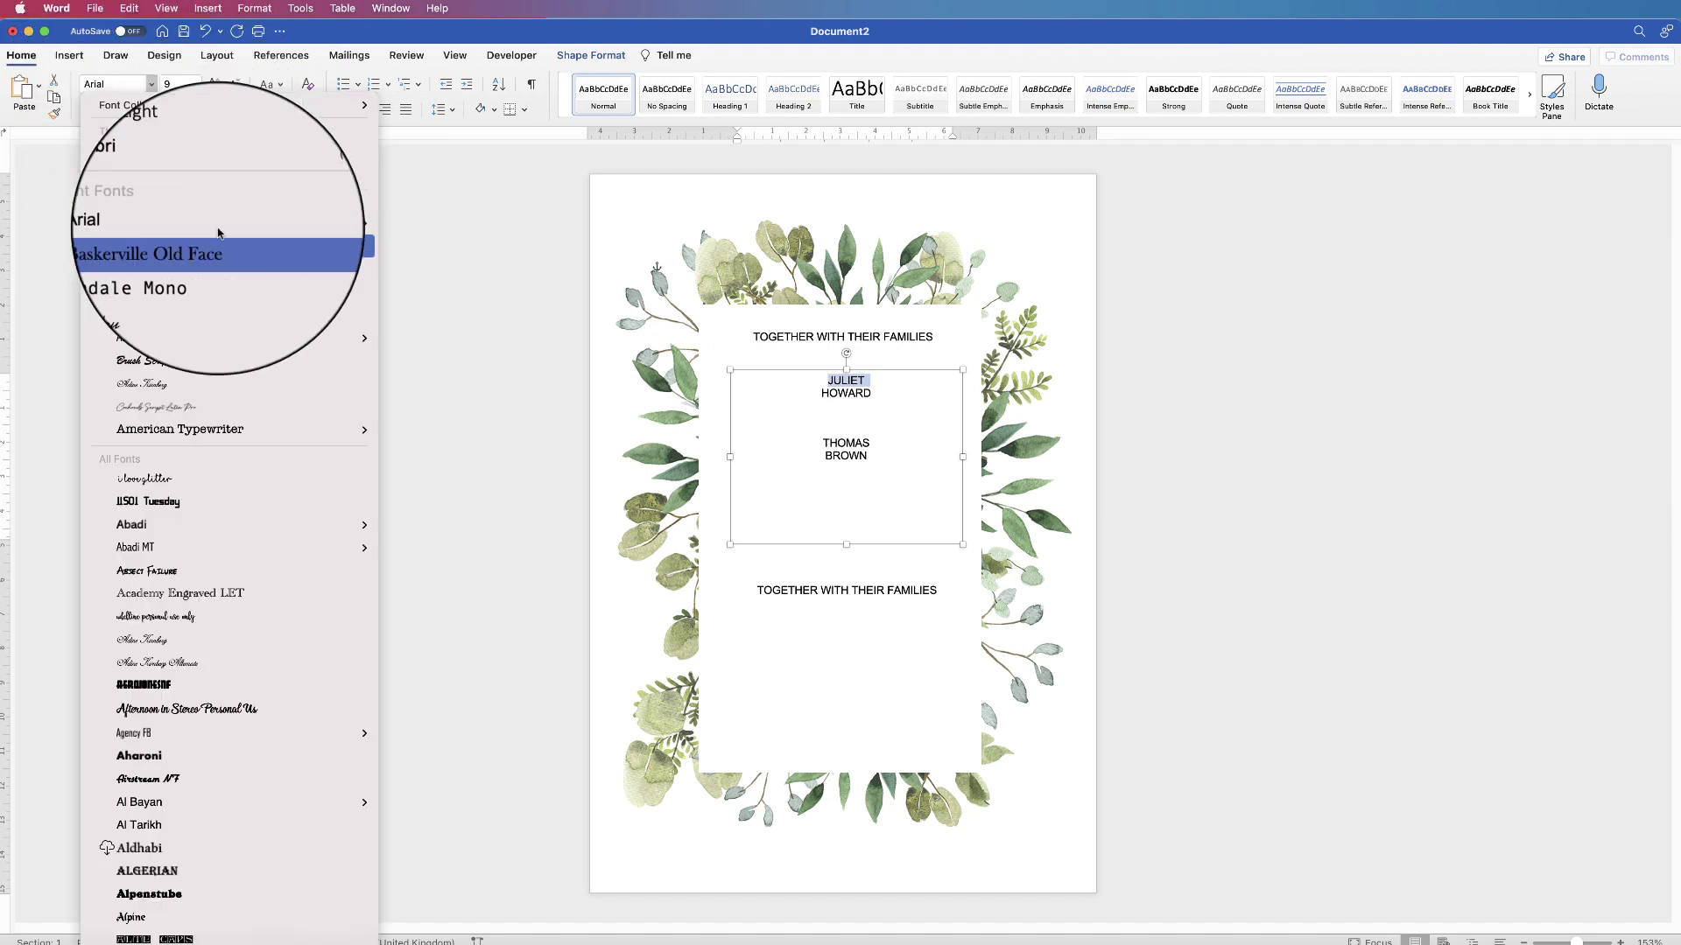
{"action": "mouse_move", "coordinate": [324, 222]}
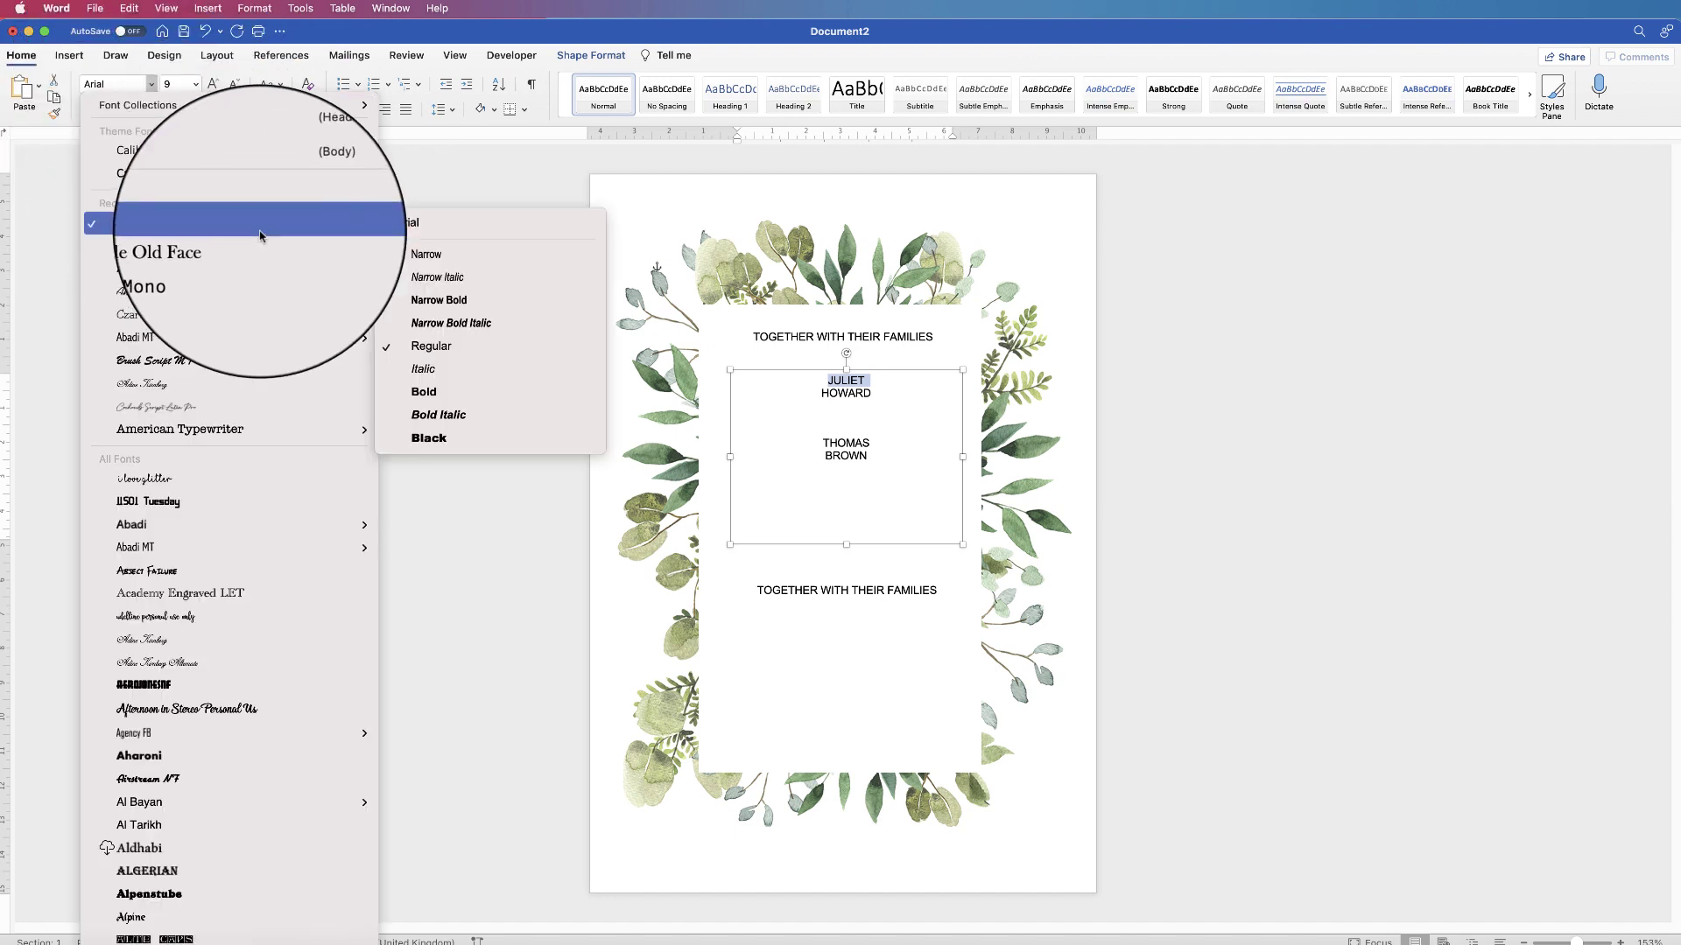
{"action": "left_click", "coordinate": [438, 298]}
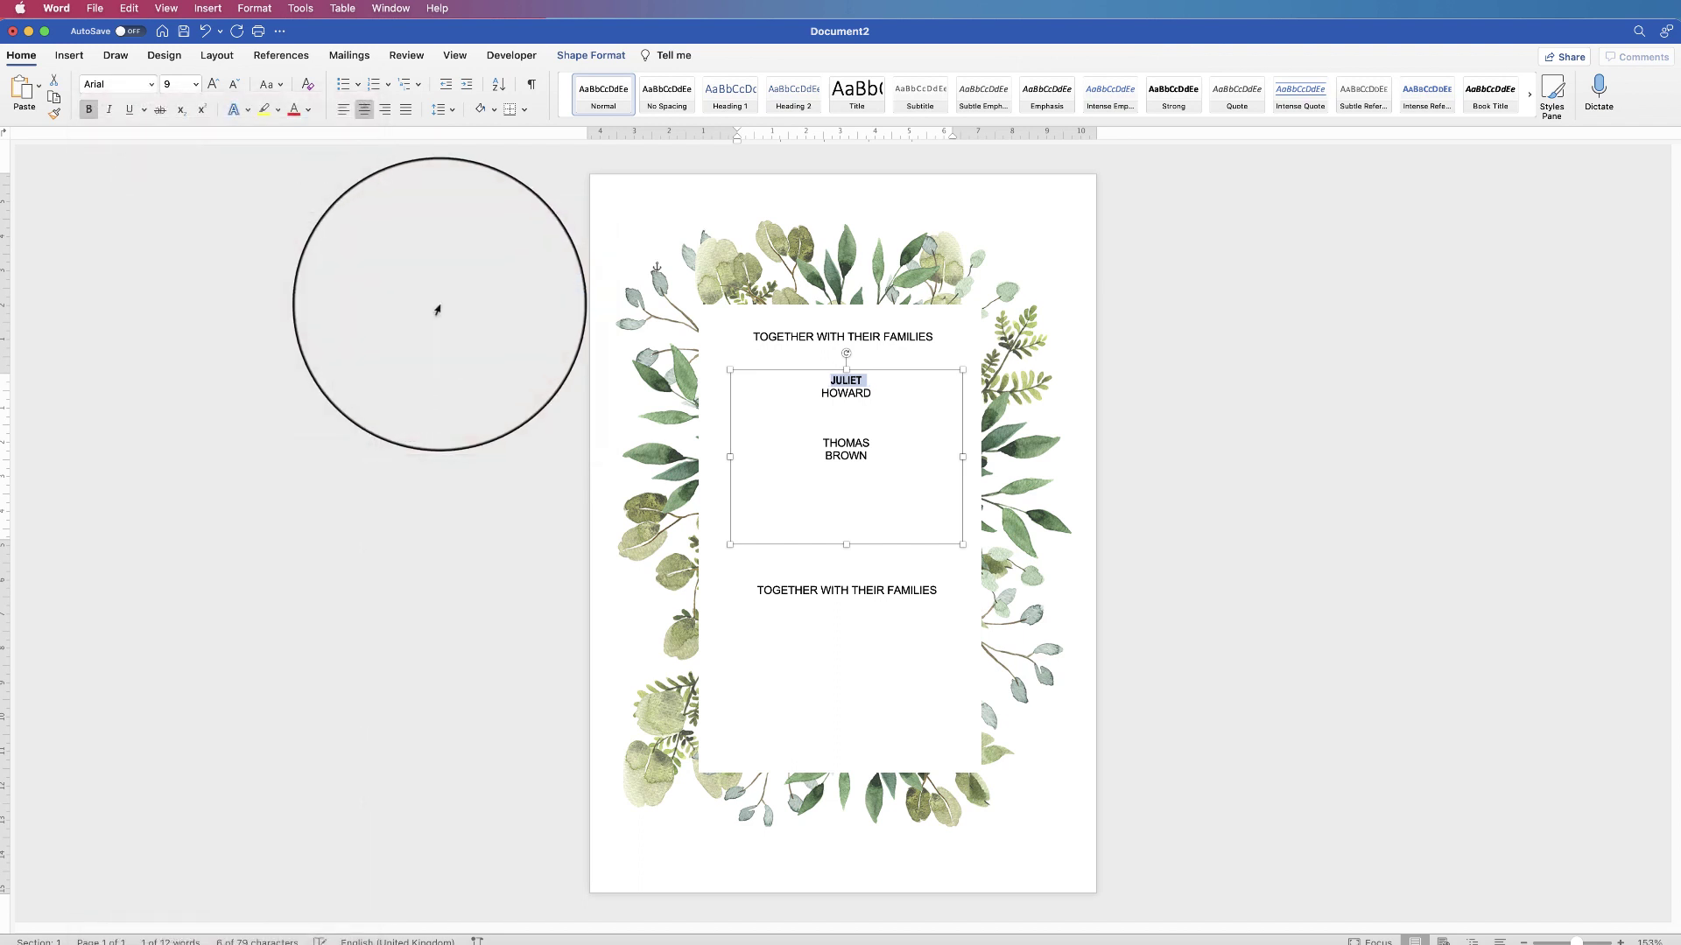
{"action": "left_click", "coordinate": [213, 87]}
{"action": "left_click", "coordinate": [213, 88]}
{"action": "left_click", "coordinate": [213, 87]}
{"action": "left_click", "coordinate": [213, 87]}
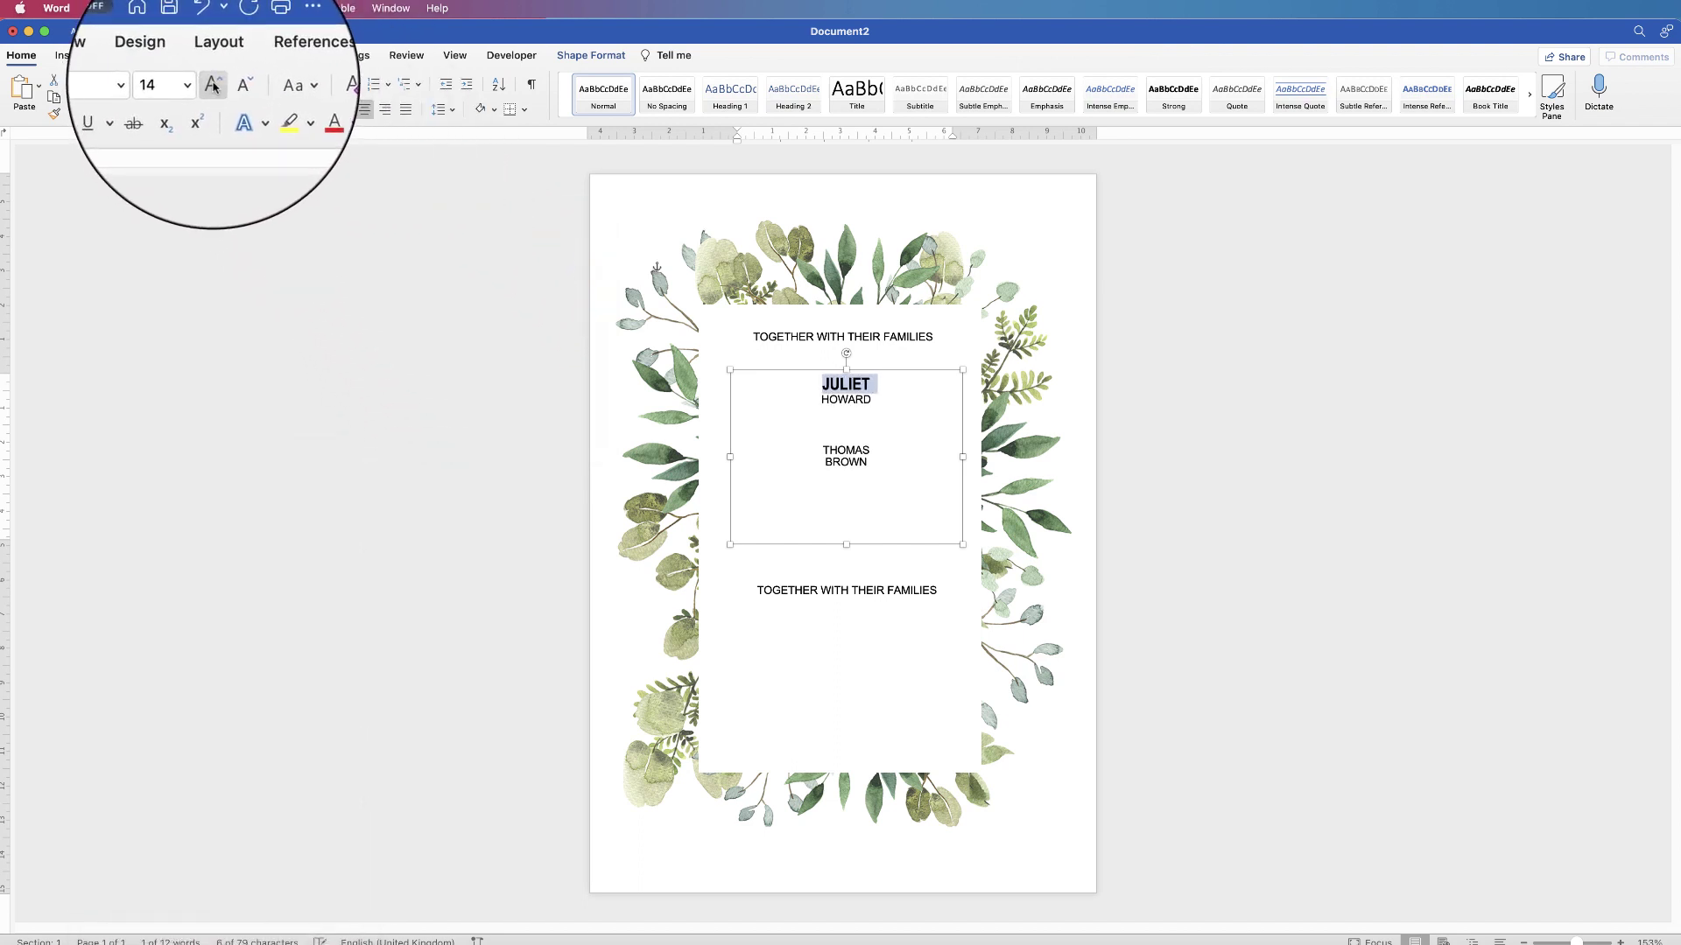
{"action": "left_click", "coordinate": [212, 88]}
{"action": "left_click", "coordinate": [213, 88]}
{"action": "left_click", "coordinate": [213, 87]}
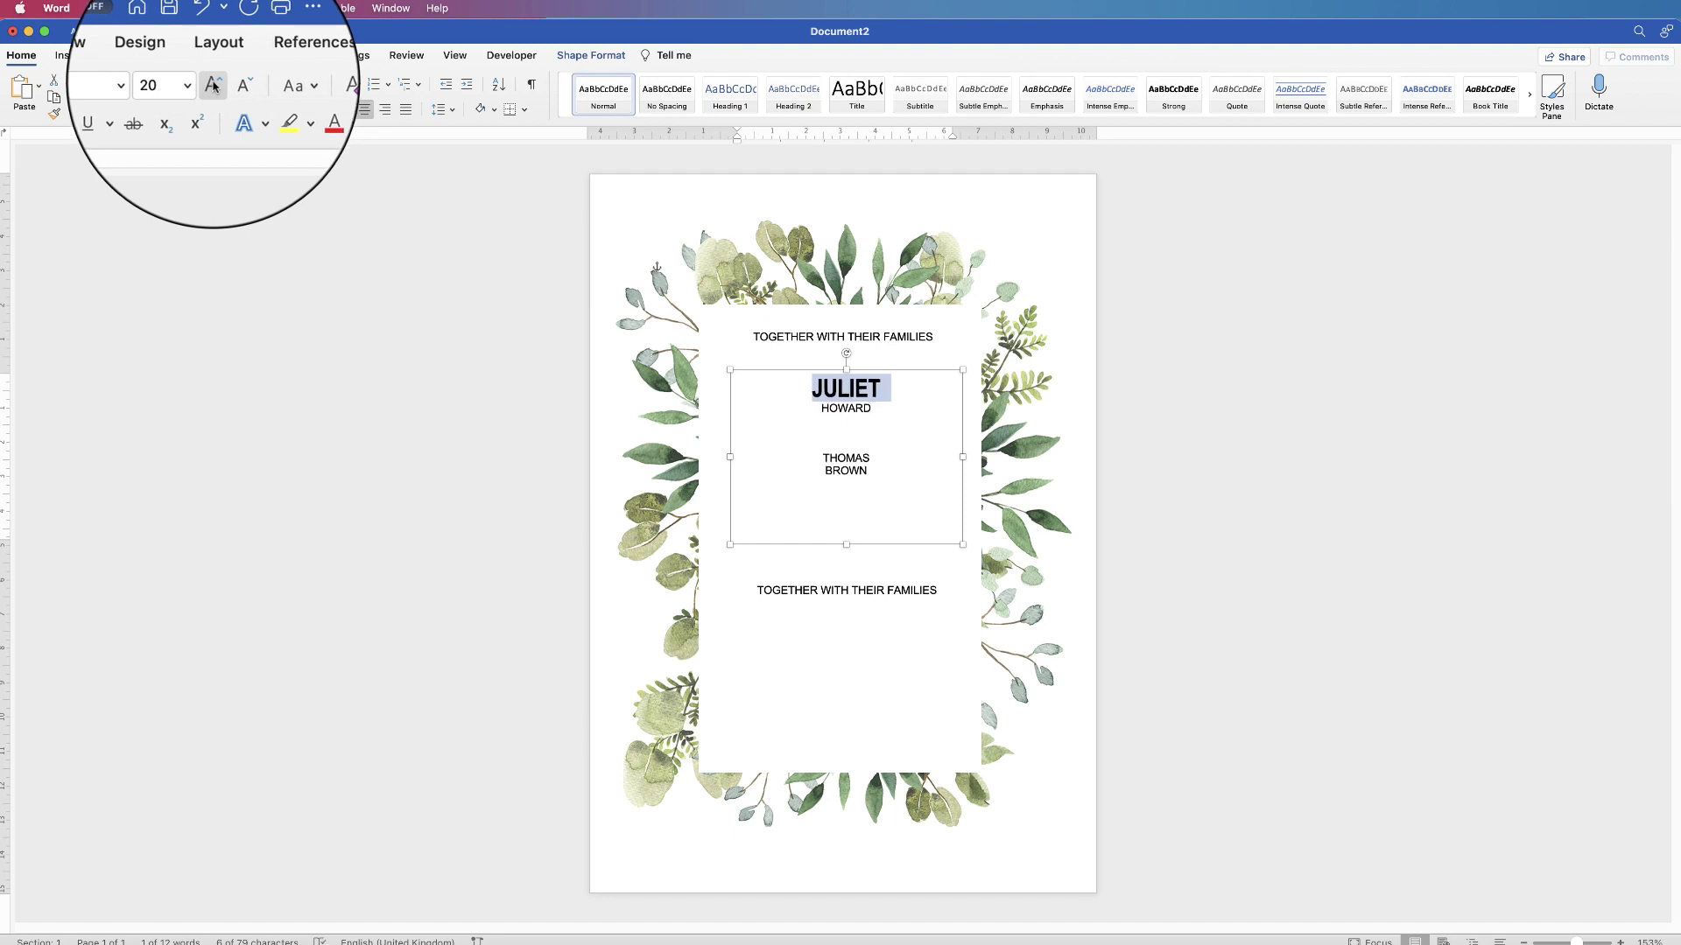
Set the lower first name to 20 pt Arial Narrow Bold, then select both first names
{"action": "double_click", "coordinate": [842, 456]}
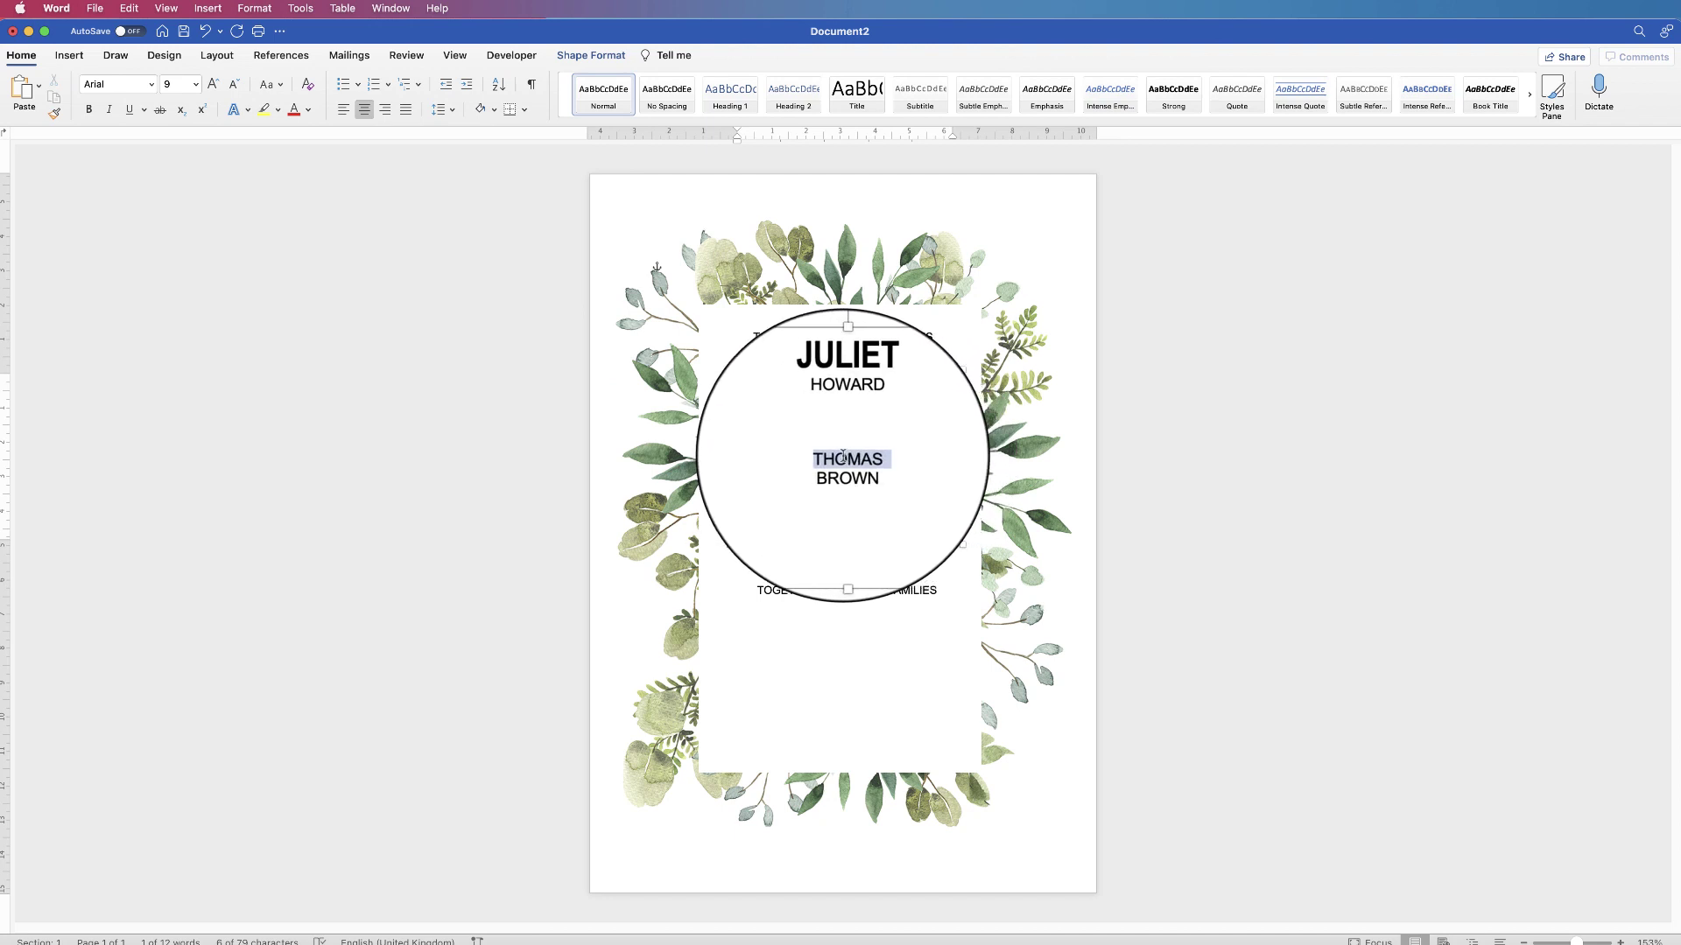
{"action": "left_click", "coordinate": [195, 84]}
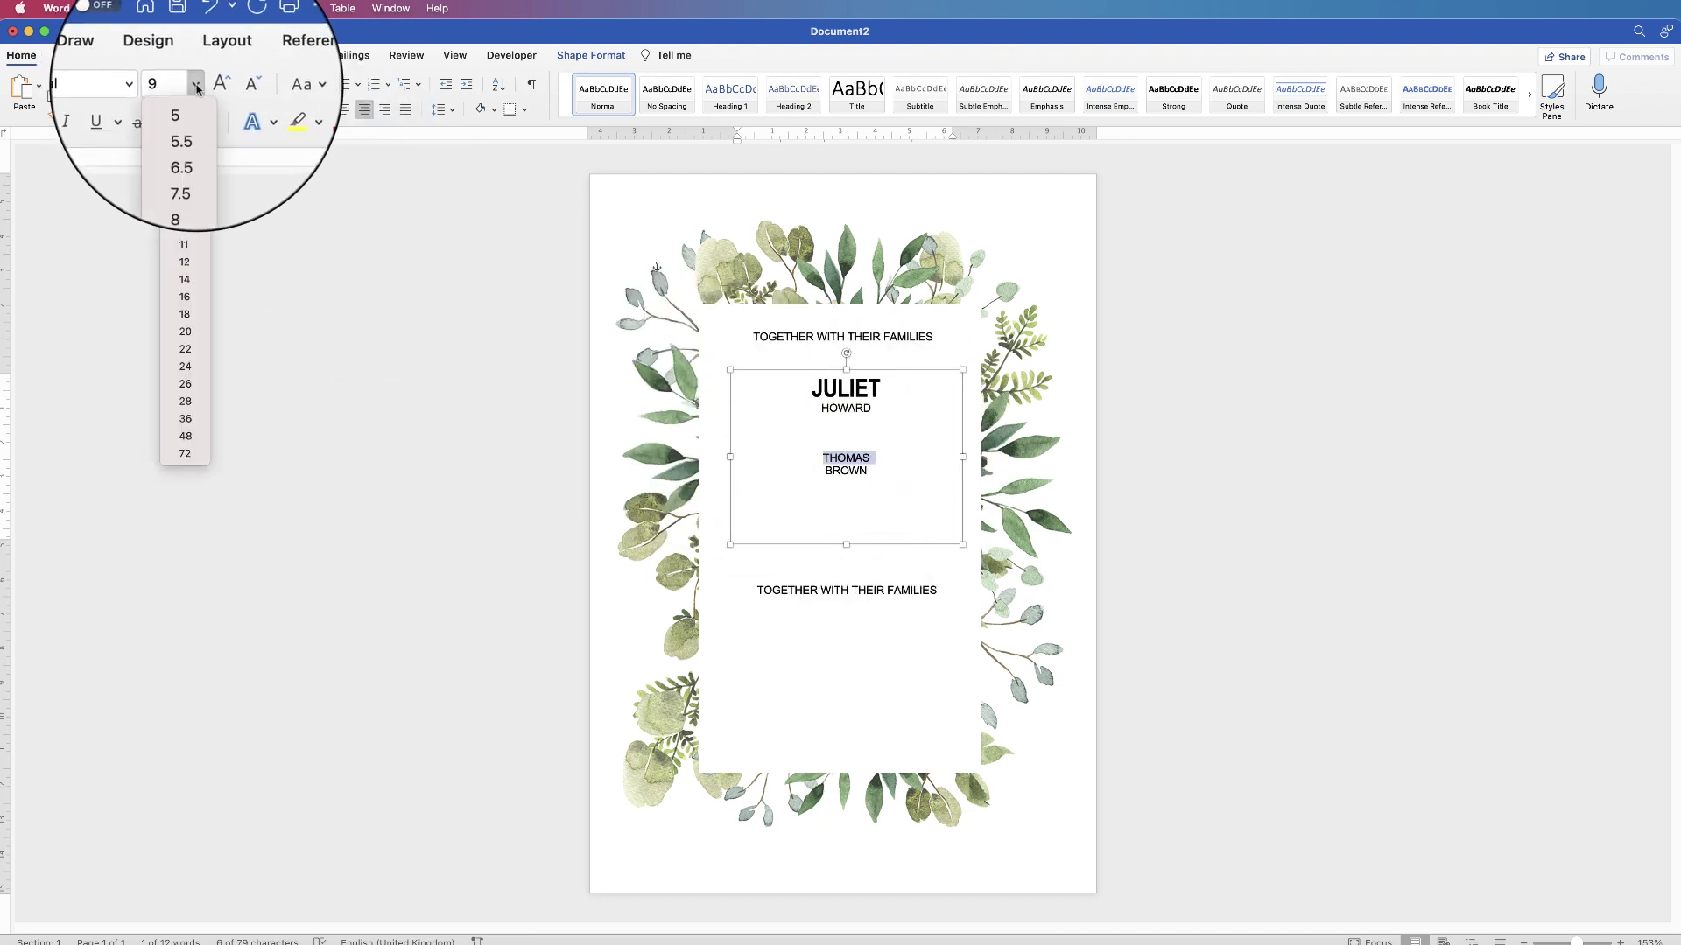
{"action": "left_click", "coordinate": [188, 333]}
{"action": "left_click", "coordinate": [151, 84]}
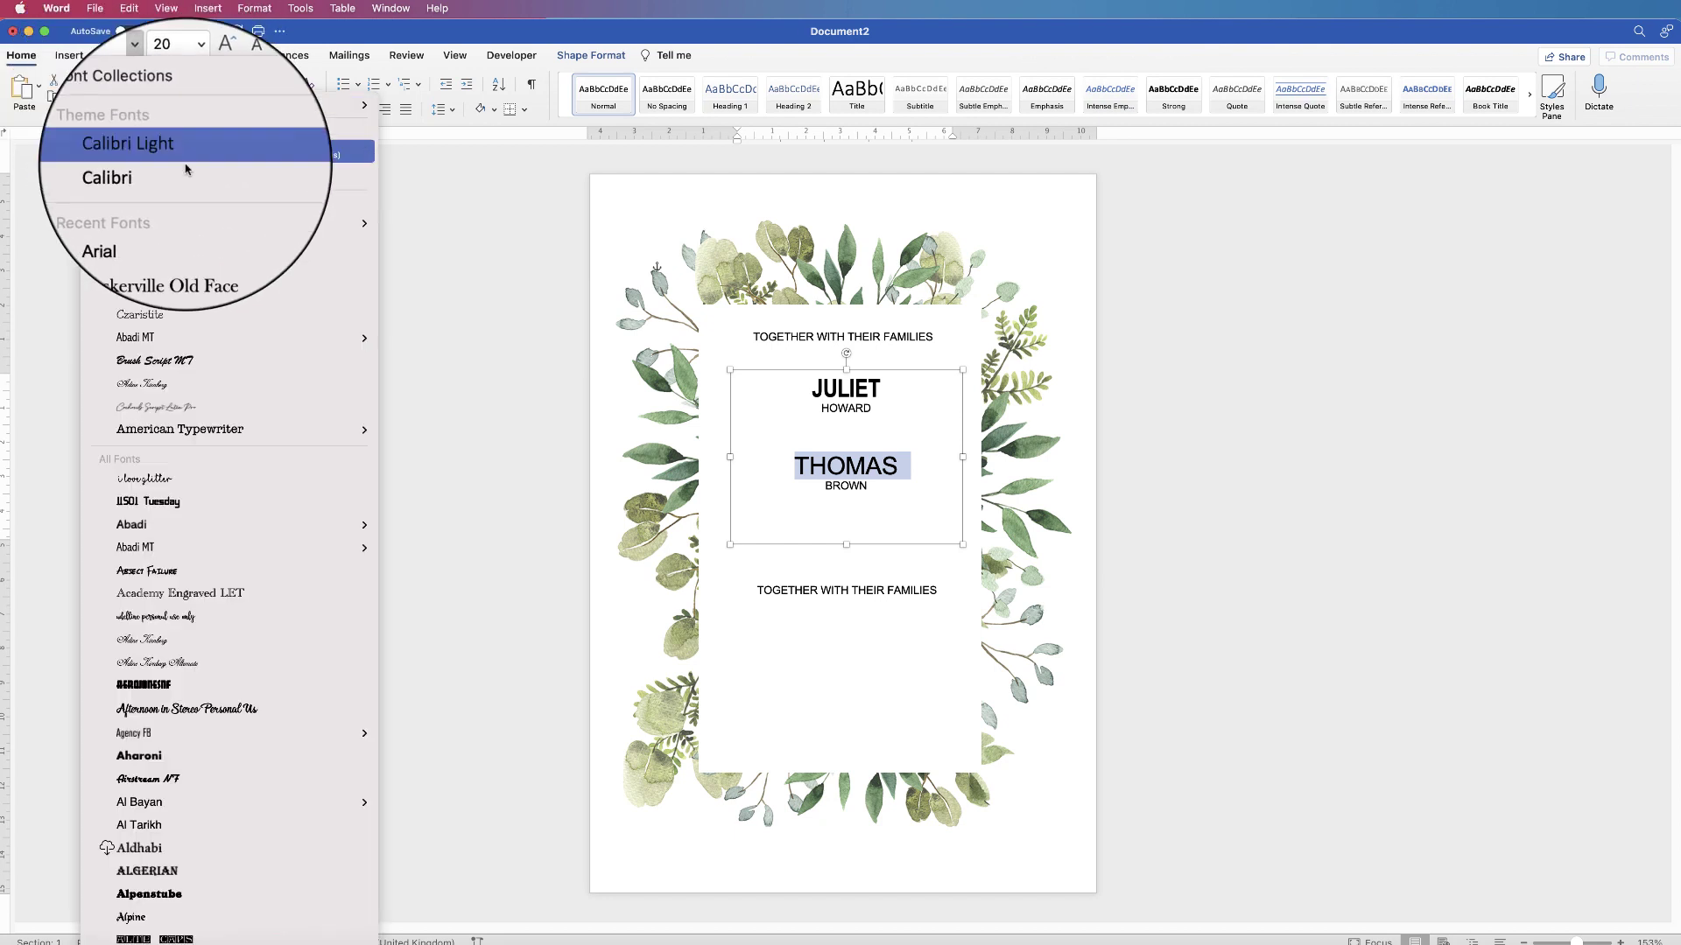
{"action": "mouse_move", "coordinate": [175, 222]}
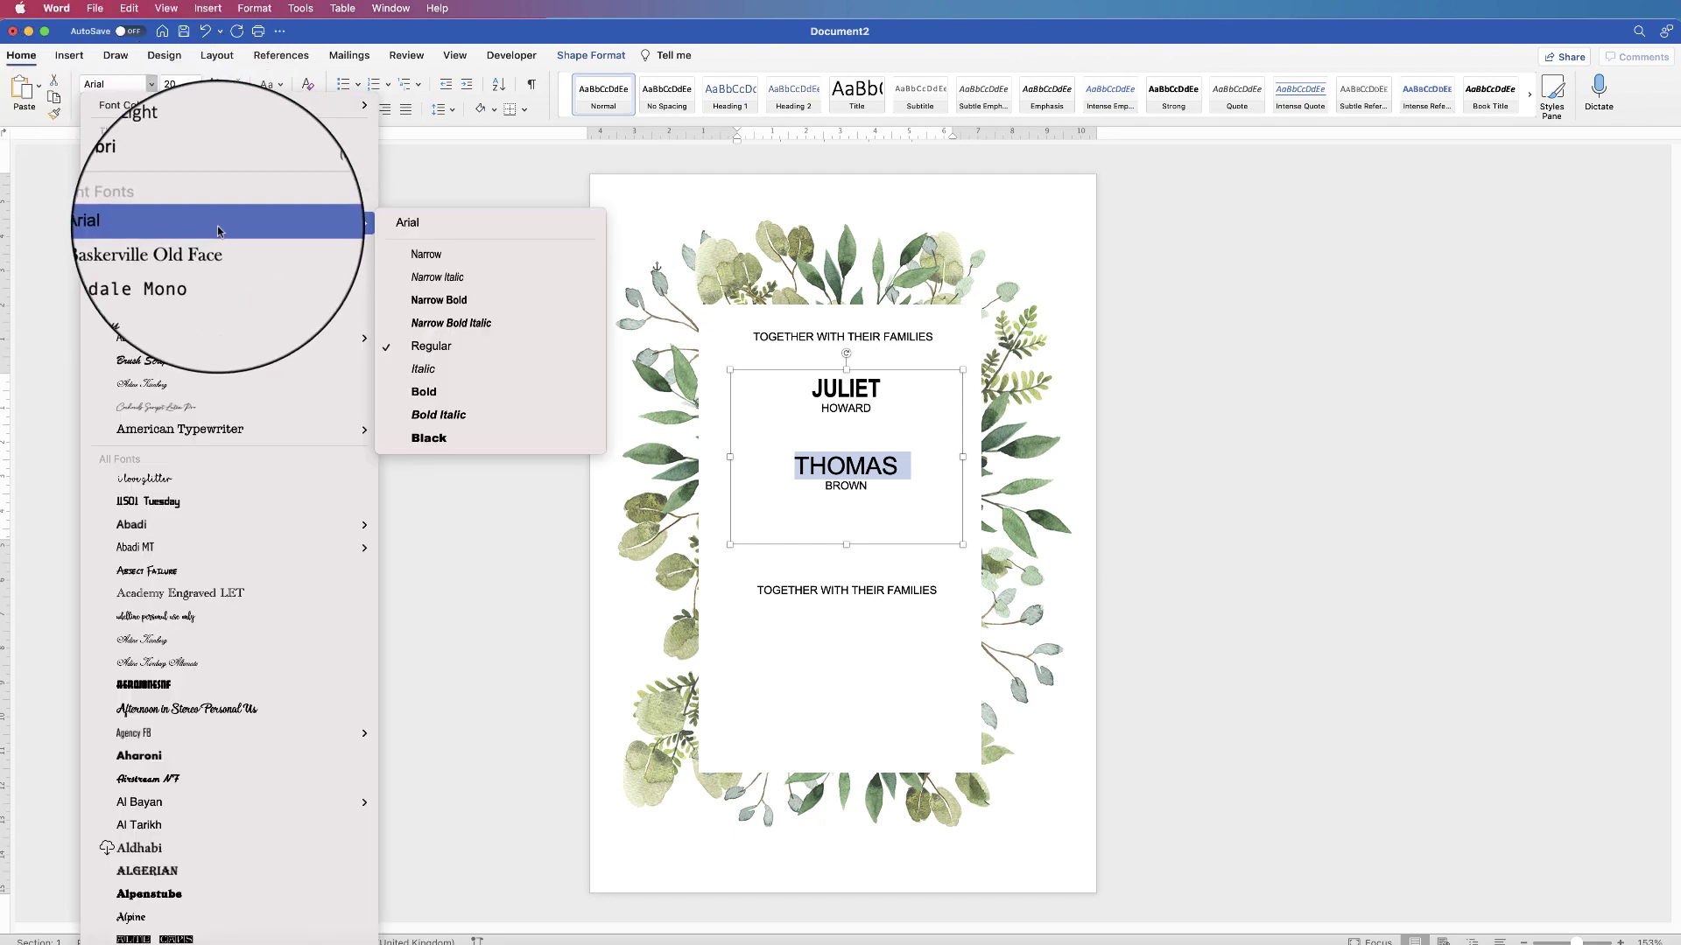
{"action": "left_click", "coordinate": [415, 306]}
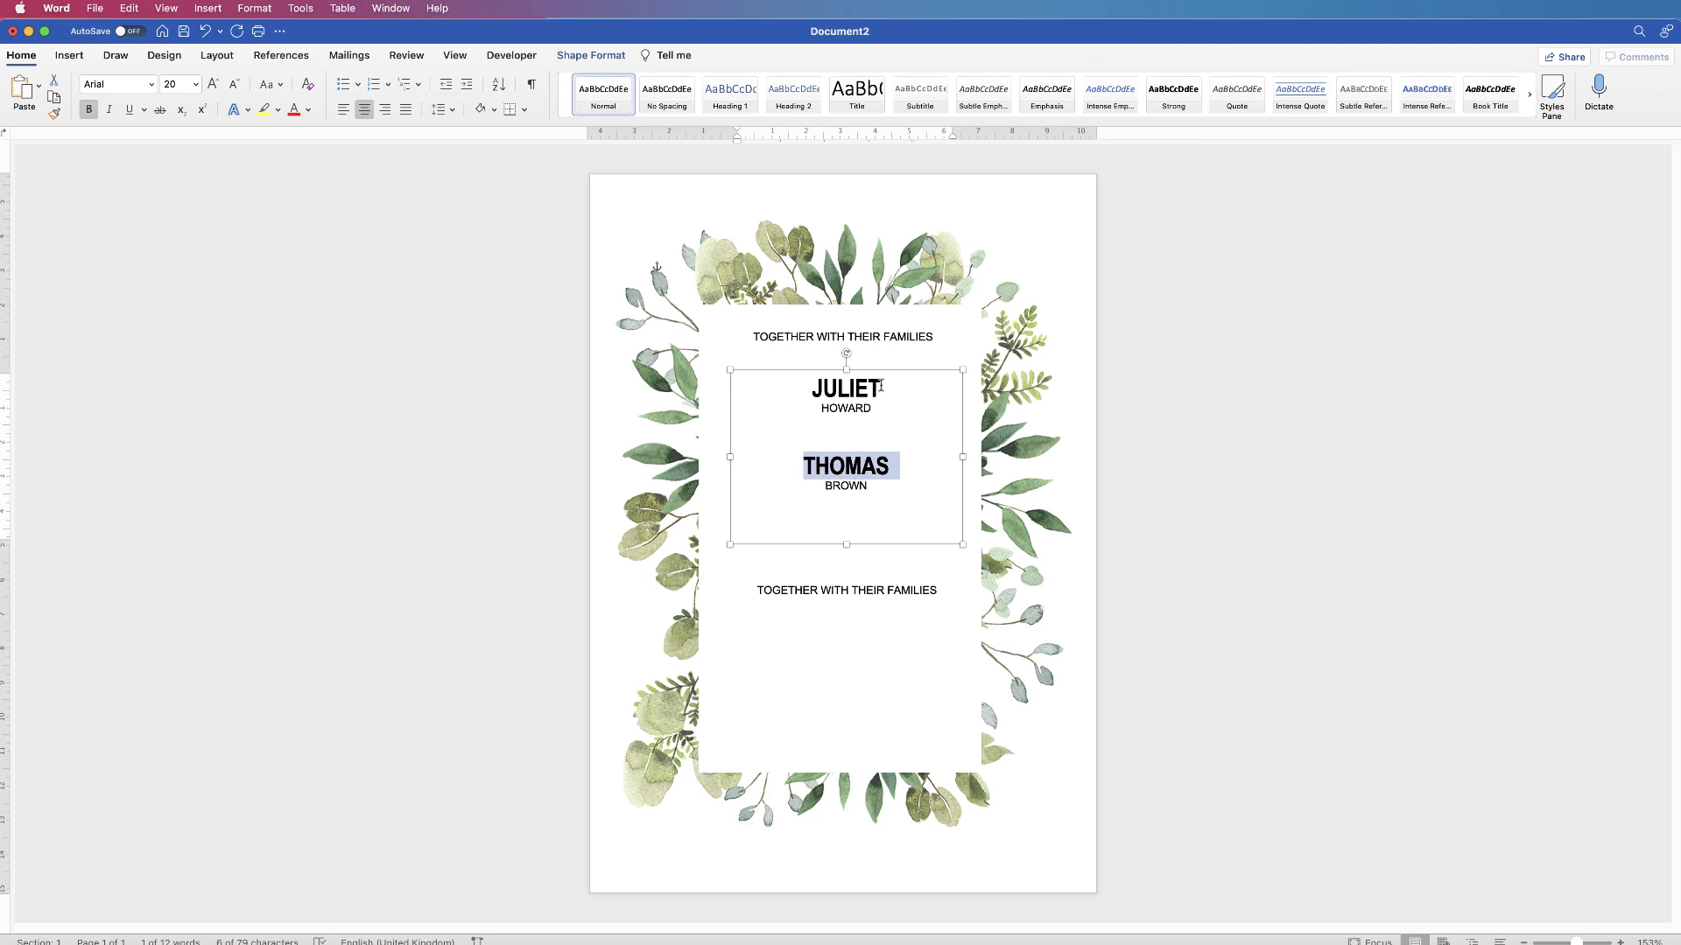
{"action": "left_click_drag", "start_coordinate": [881, 388], "coordinate": [814, 385]}
Expand both first names' character spacing by 10 pt in the Font dialog's Advanced settings
{"action": "right_click", "coordinate": [854, 448]}
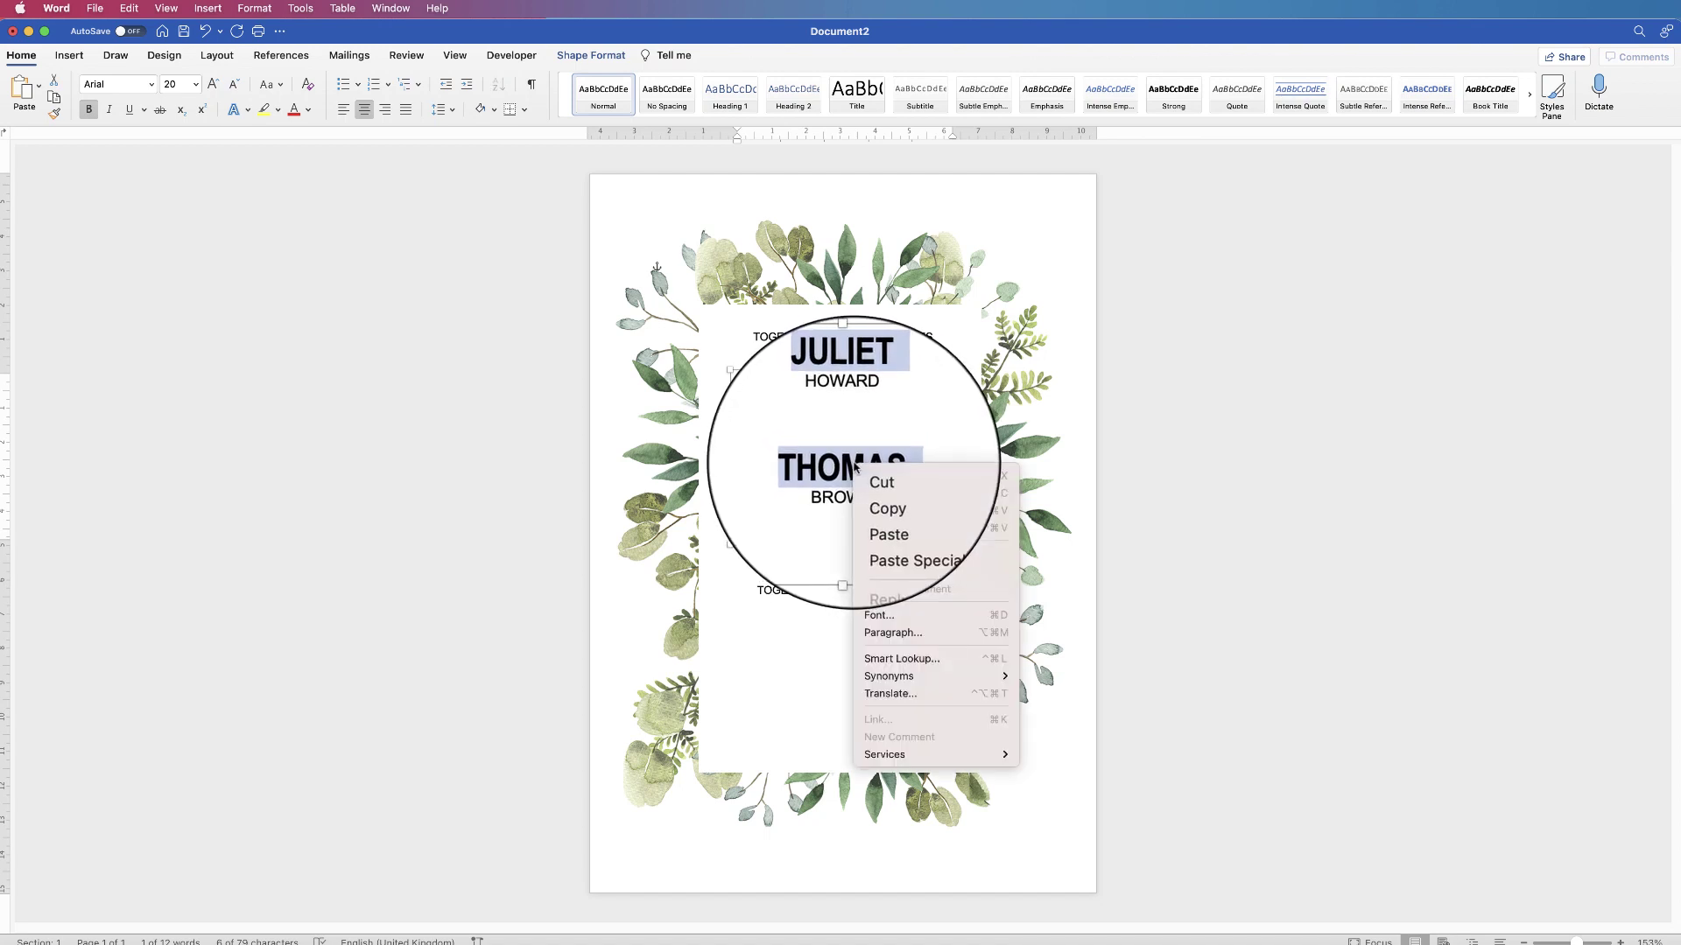
{"action": "left_click", "coordinate": [875, 608]}
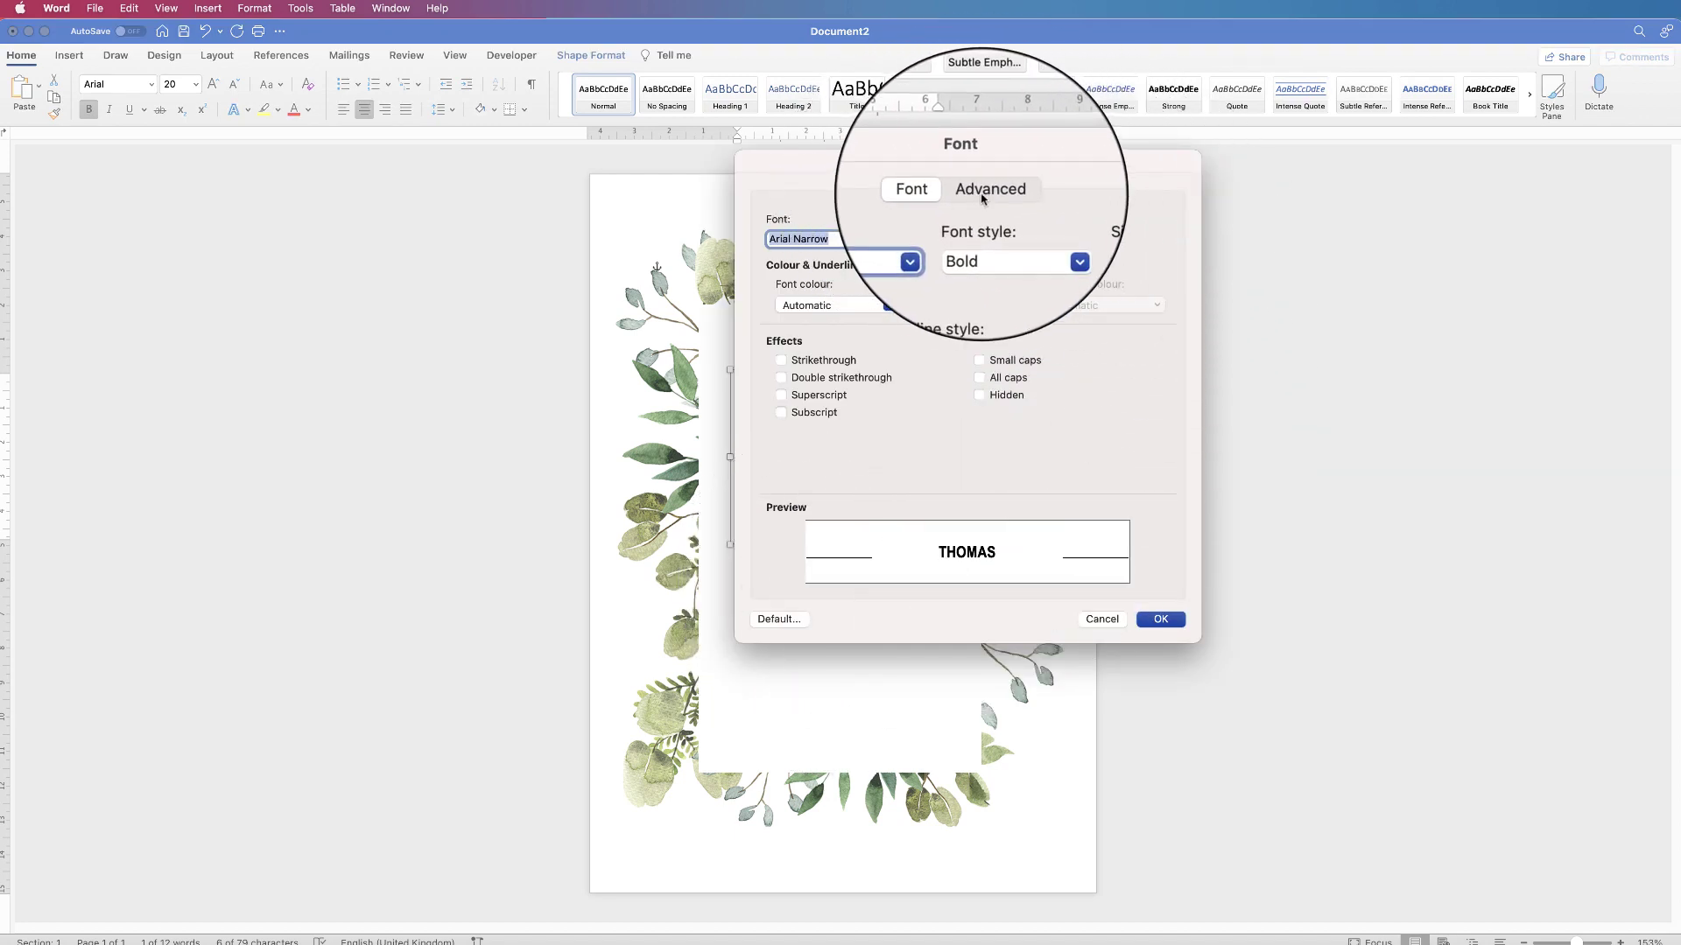
{"action": "left_click", "coordinate": [990, 192]}
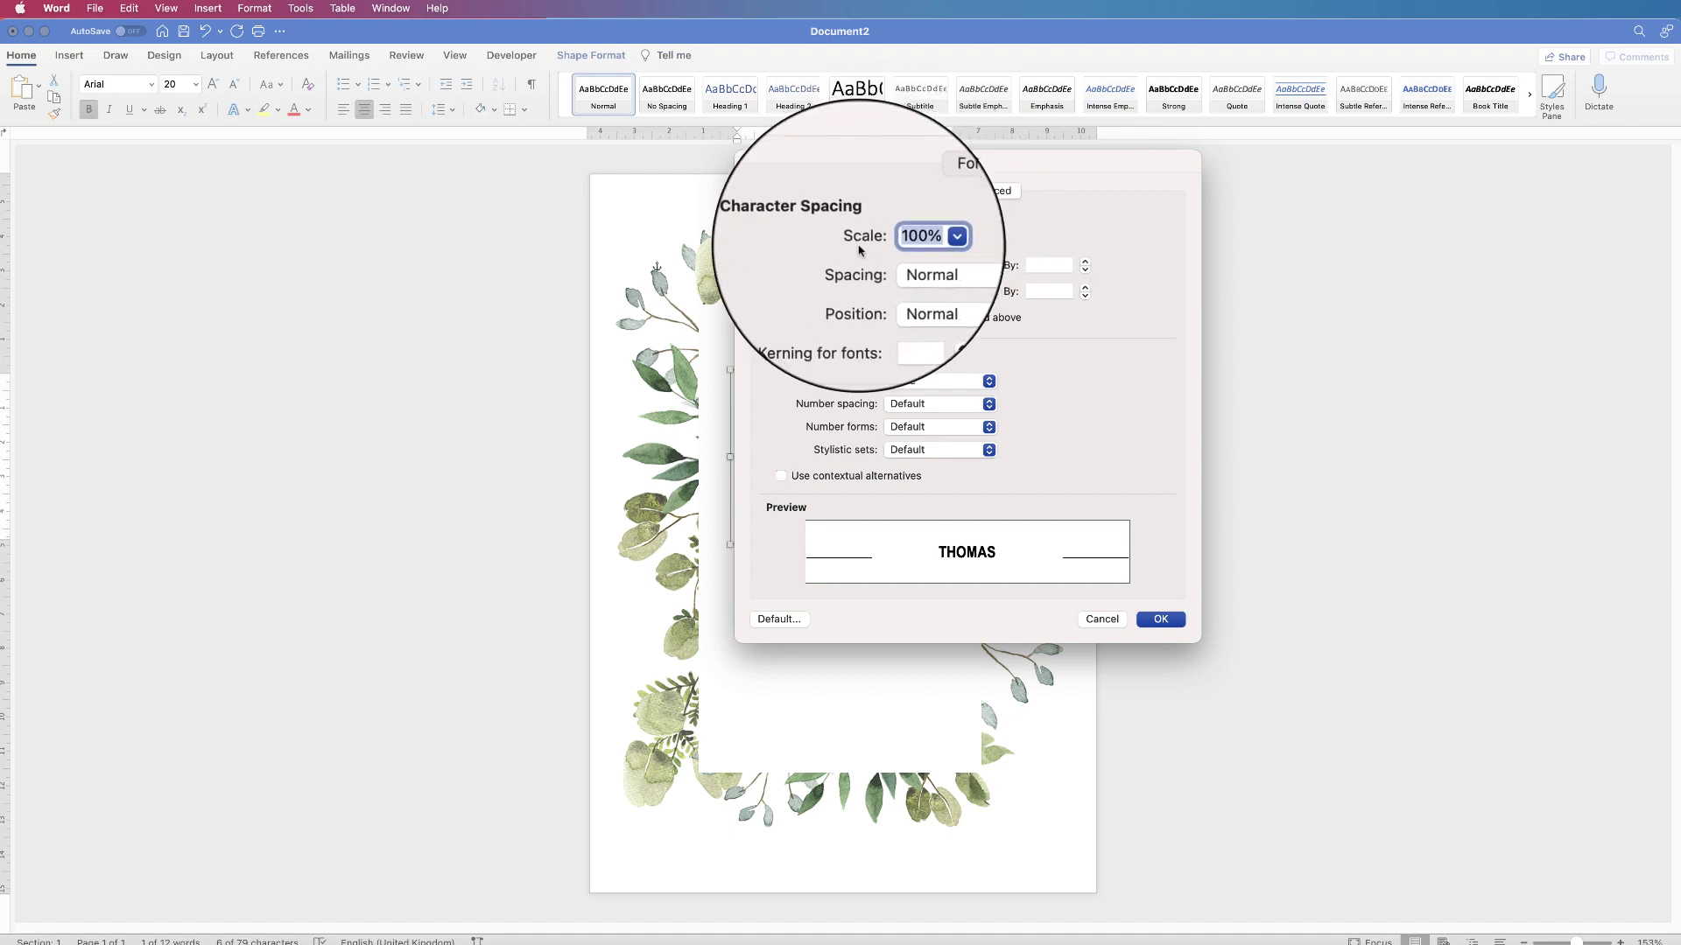
{"action": "left_click", "coordinate": [1046, 265]}
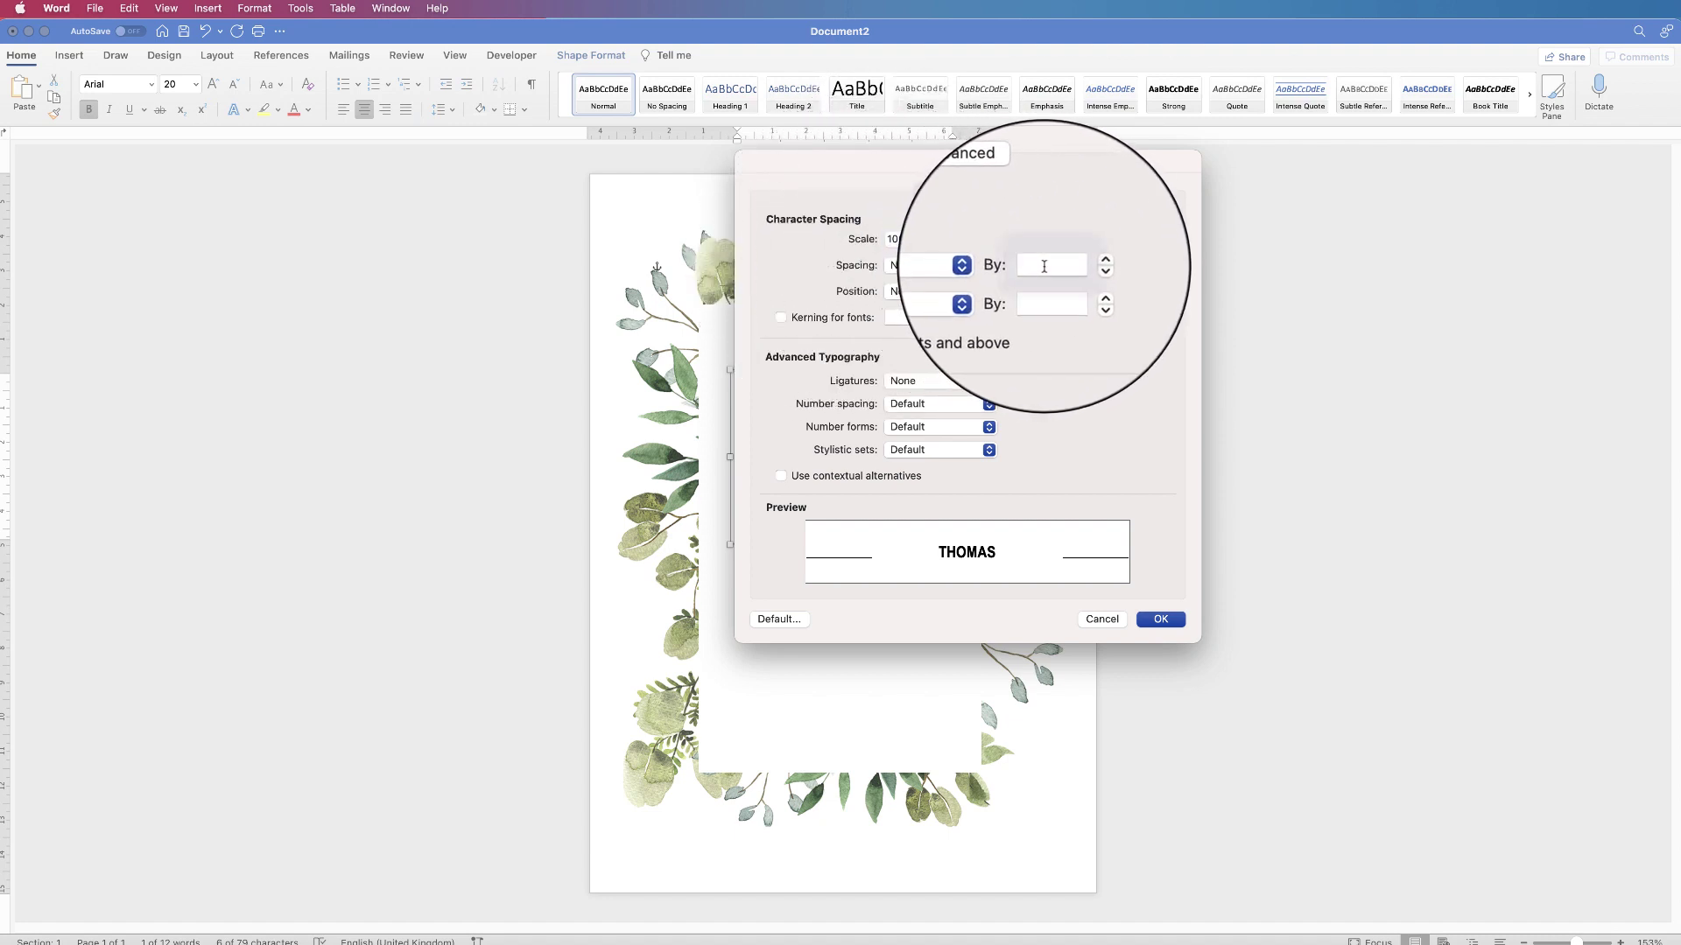
{"action": "type", "text": "10"}
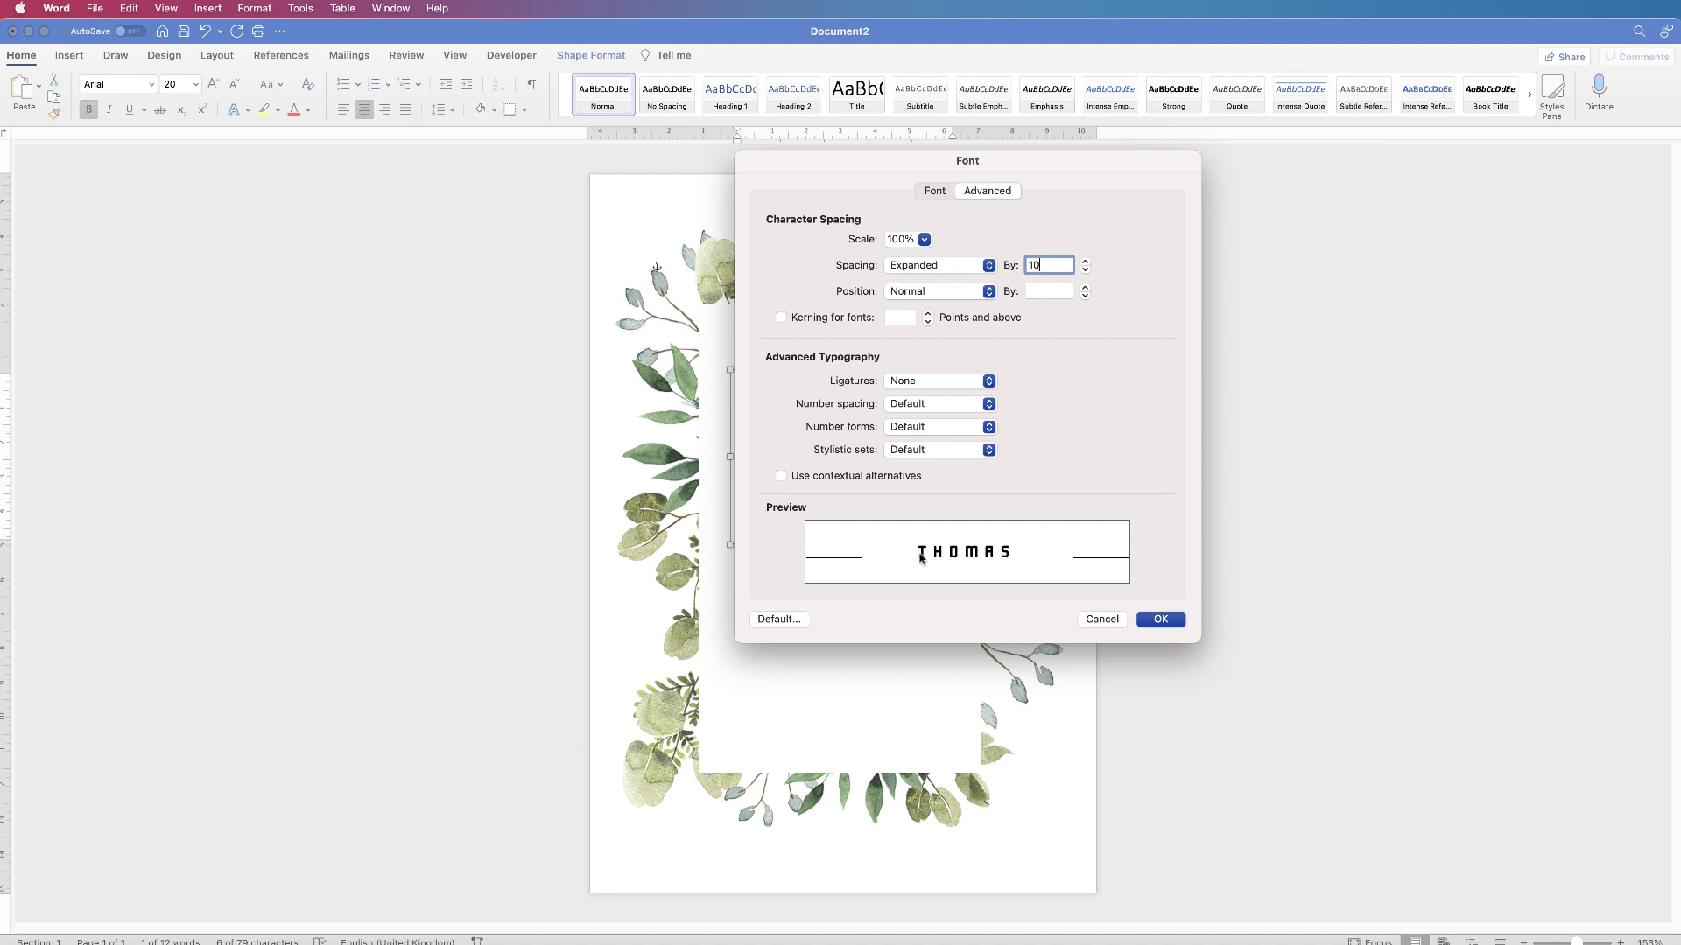
{"action": "left_click", "coordinate": [1154, 618]}
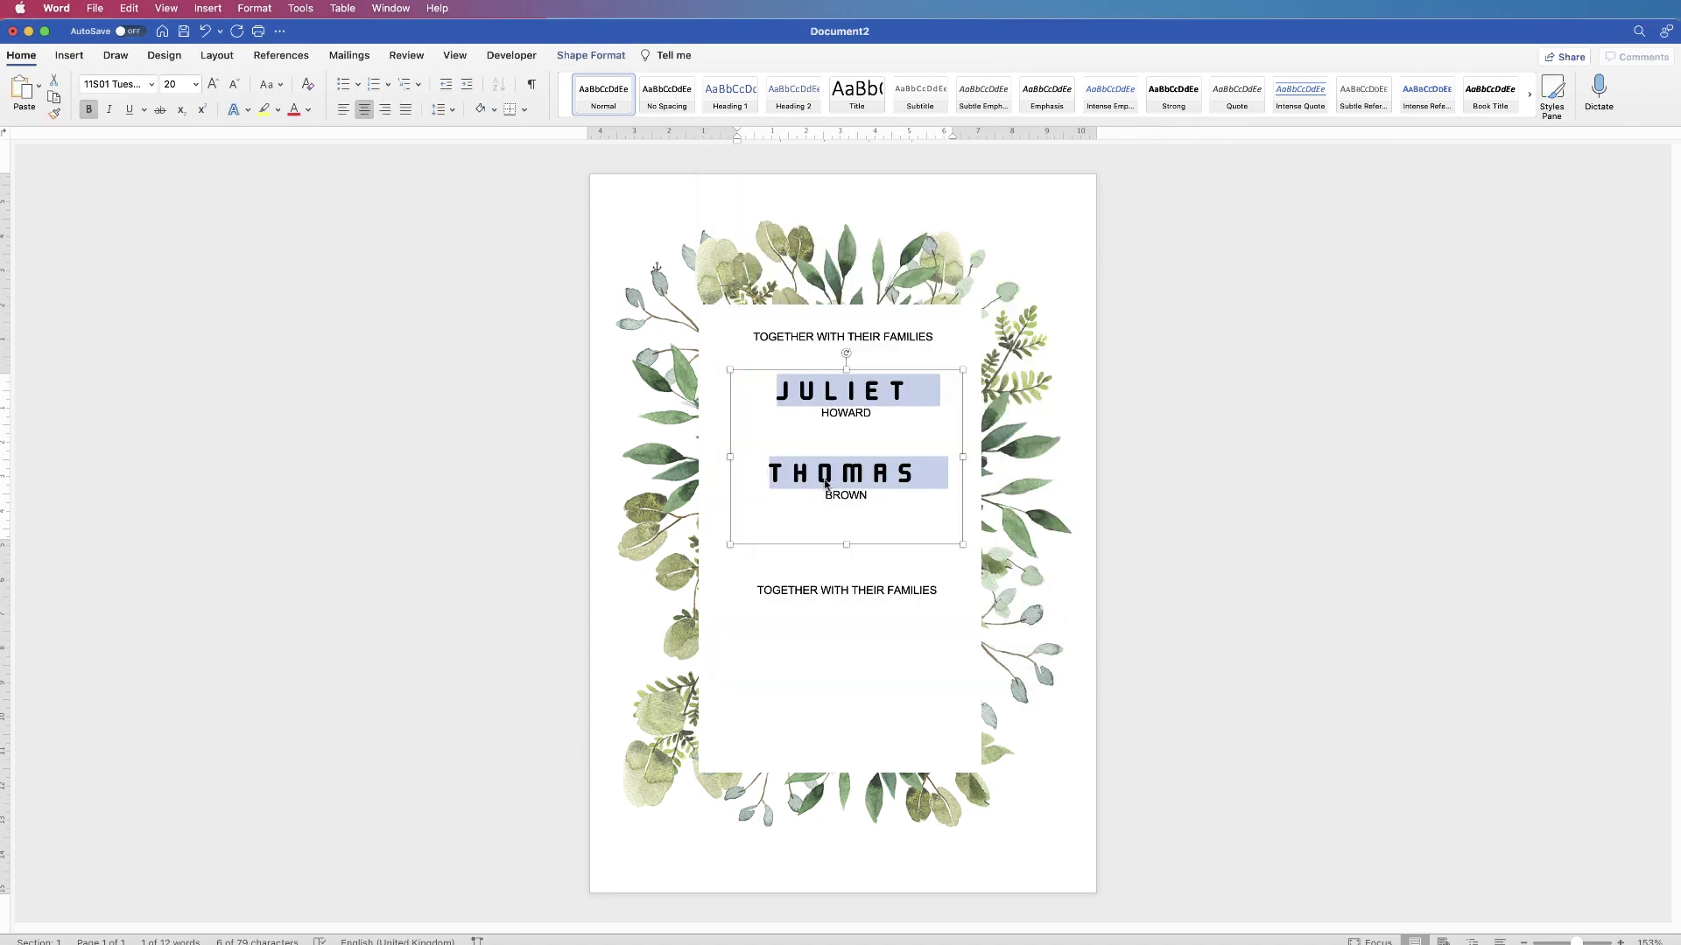
Reapply Arial Narrow Bold to the two spaced first names
{"action": "left_click", "coordinate": [153, 85]}
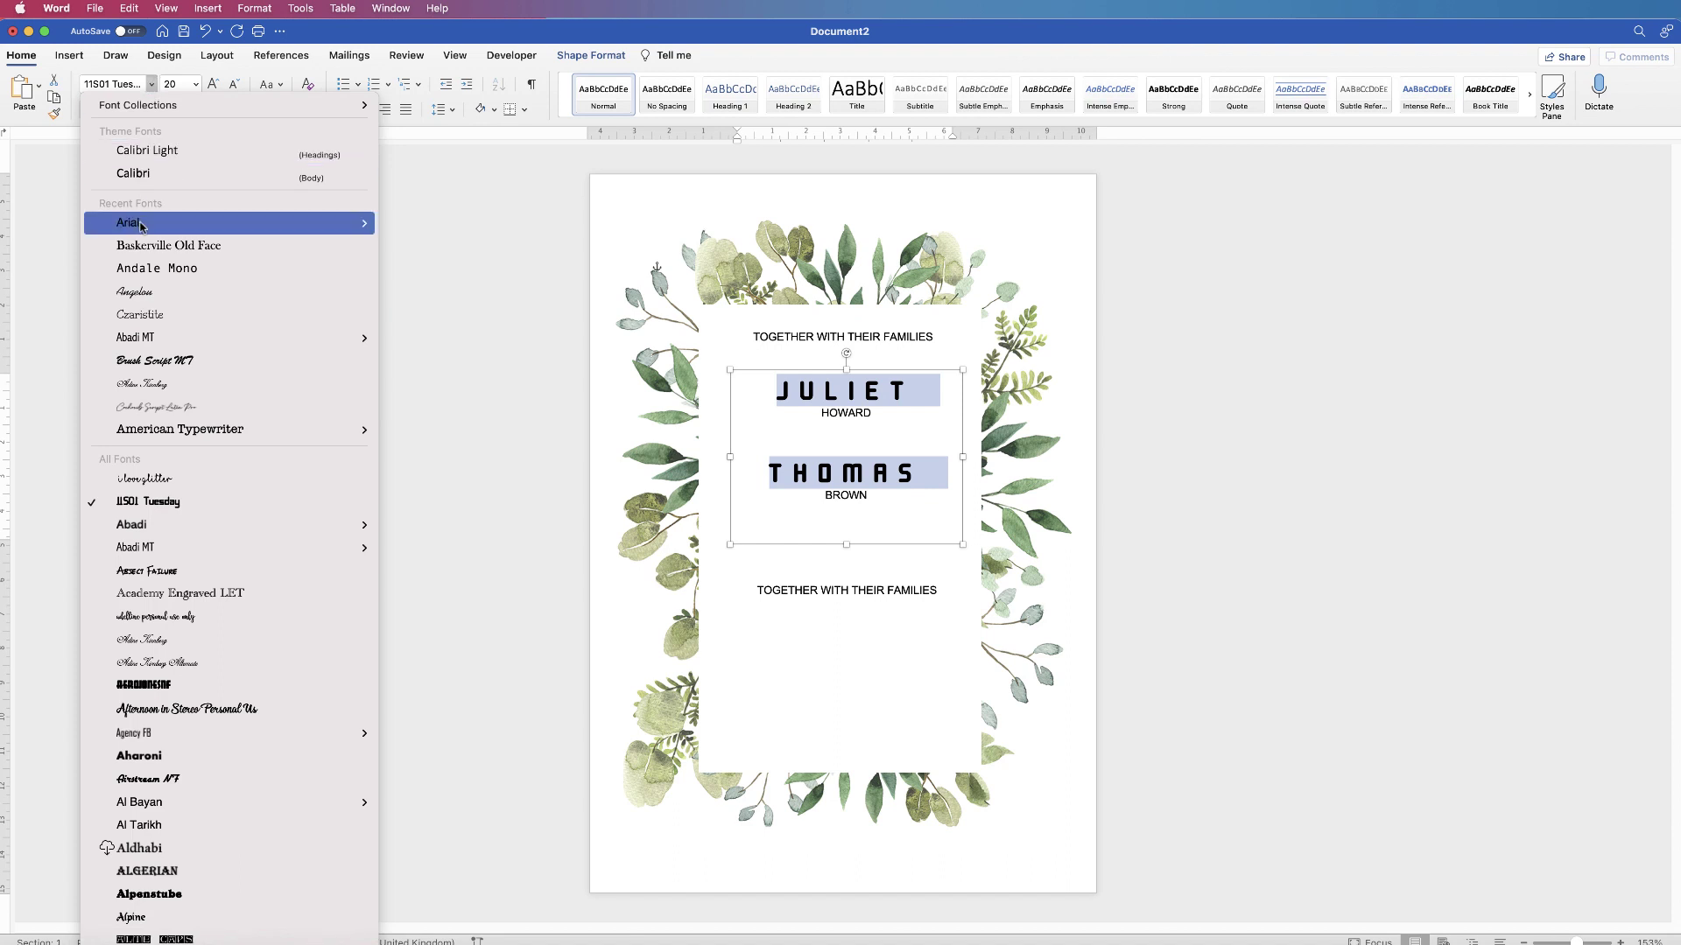
{"action": "mouse_move", "coordinate": [145, 226]}
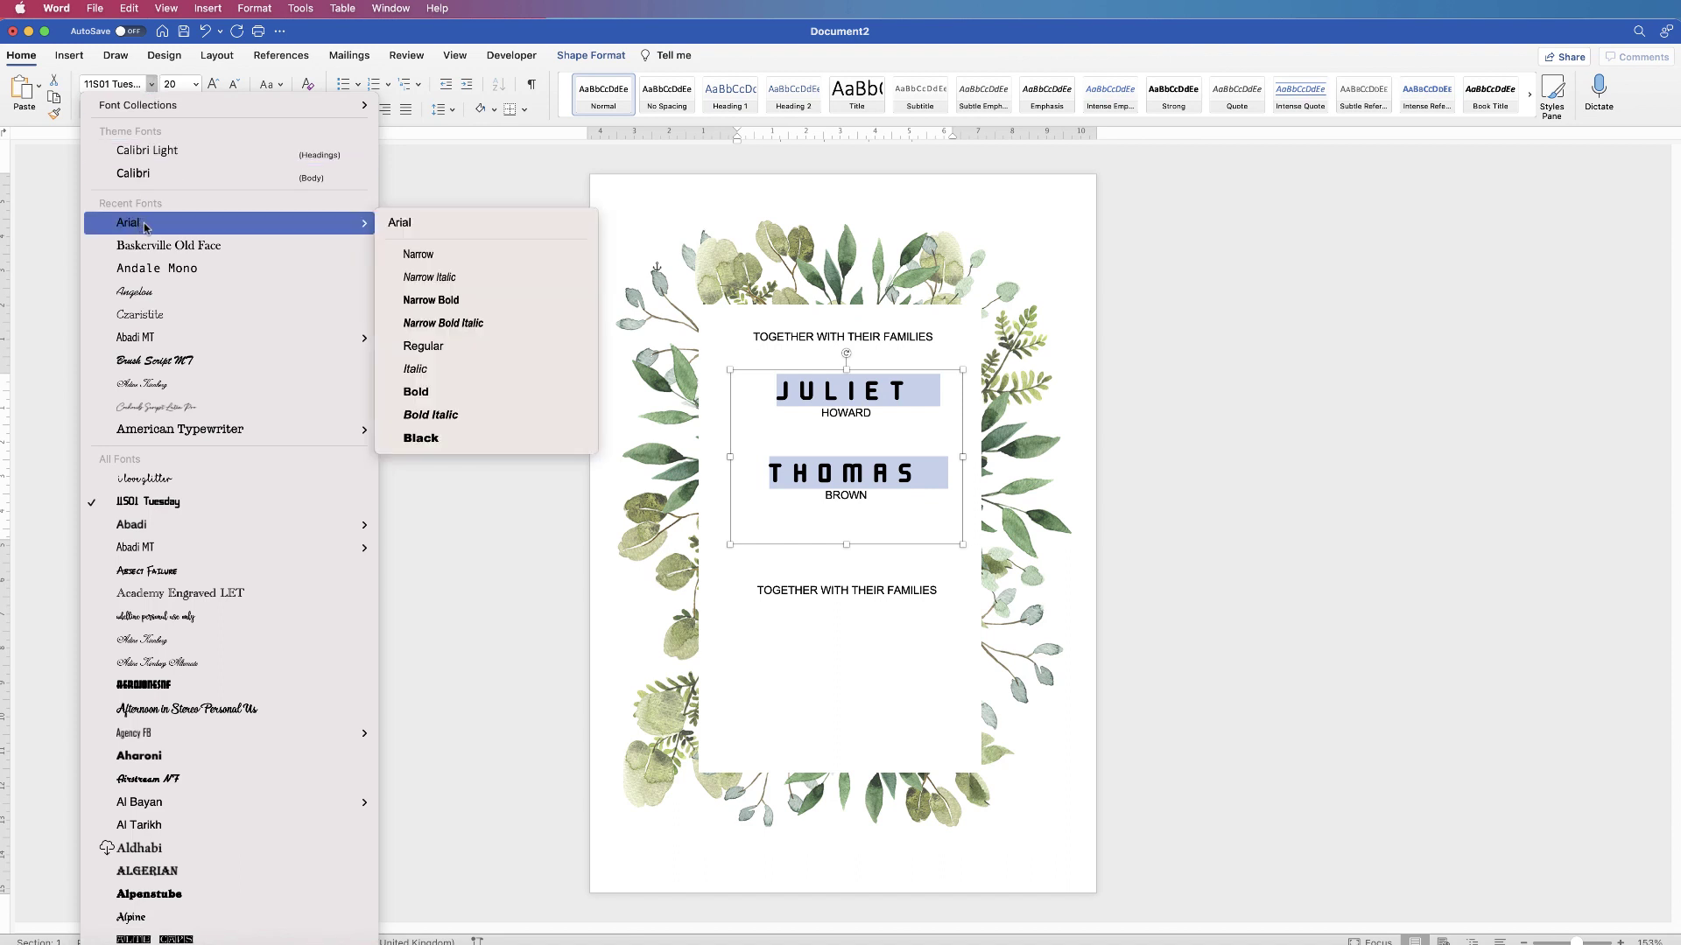
{"action": "left_click", "coordinate": [430, 300]}
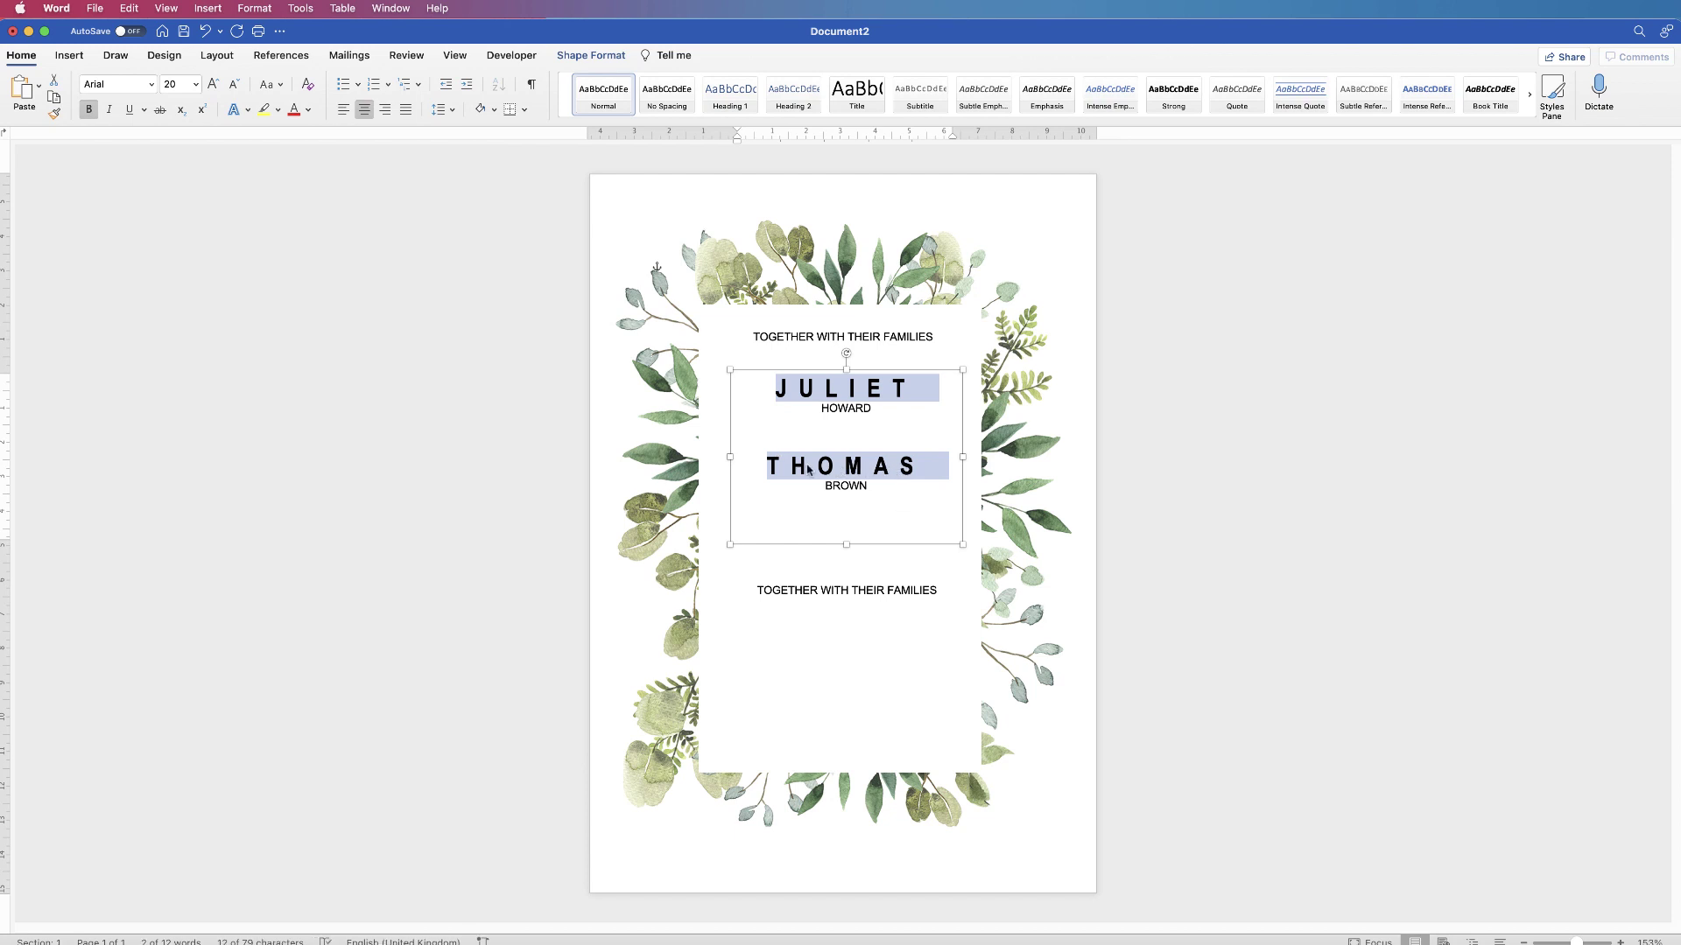
{"action": "left_click", "coordinate": [870, 510]}
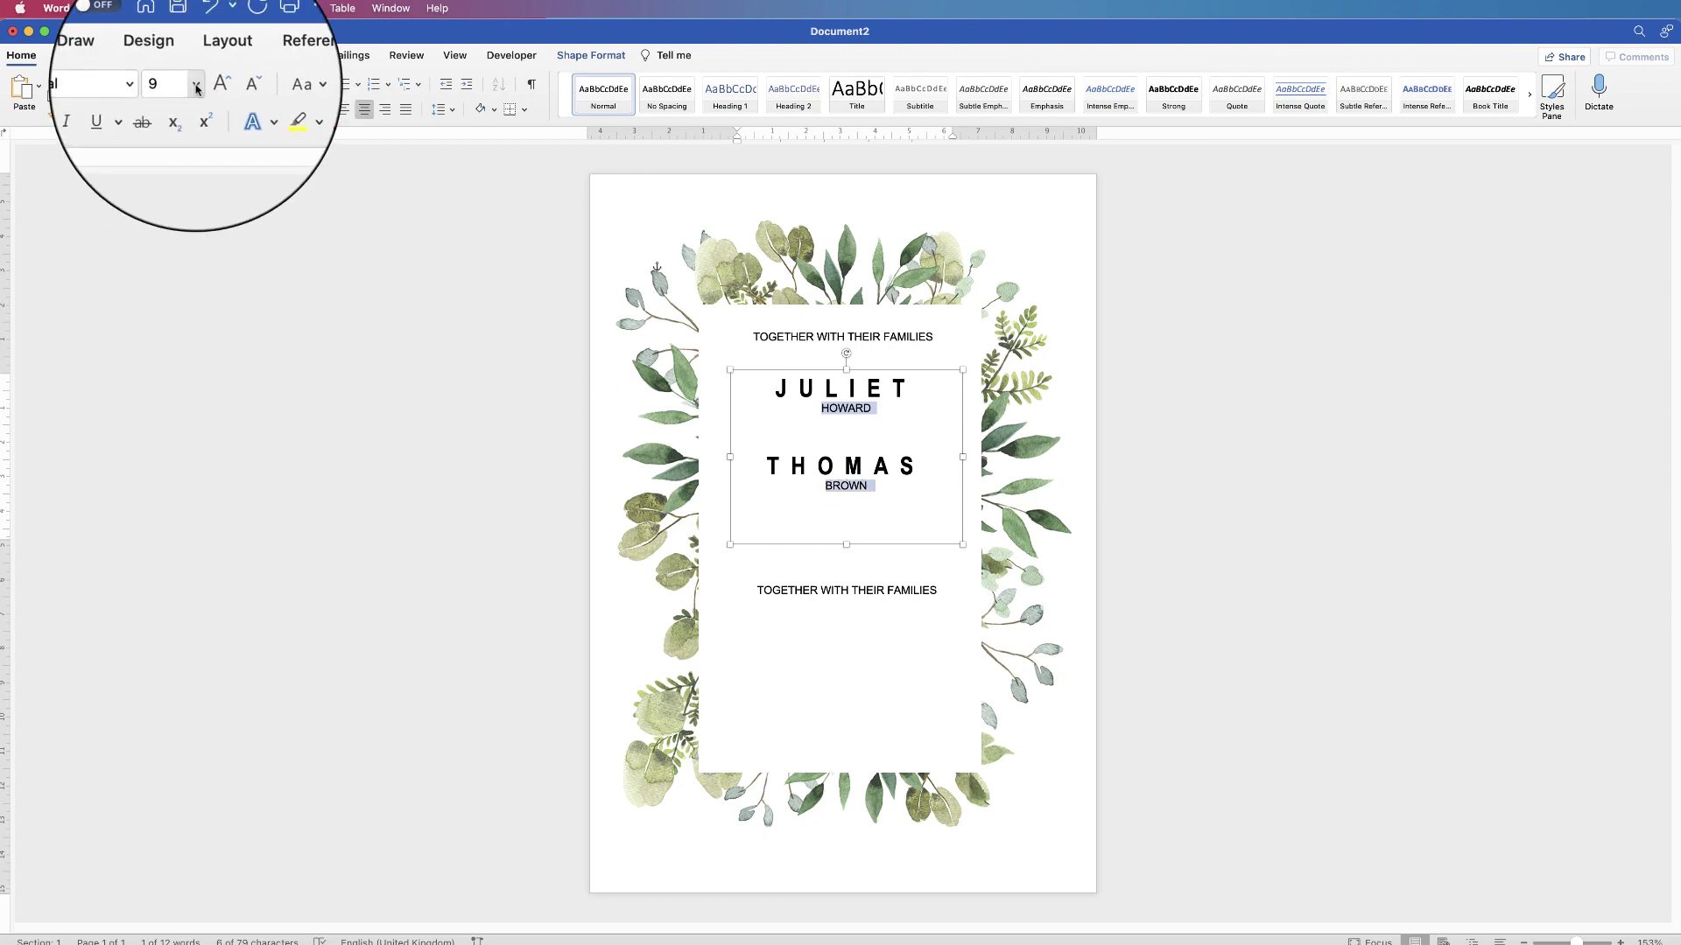
Enlarge both surnames by two font-size steps to 10 pt
{"action": "left_click", "coordinate": [146, 86]}
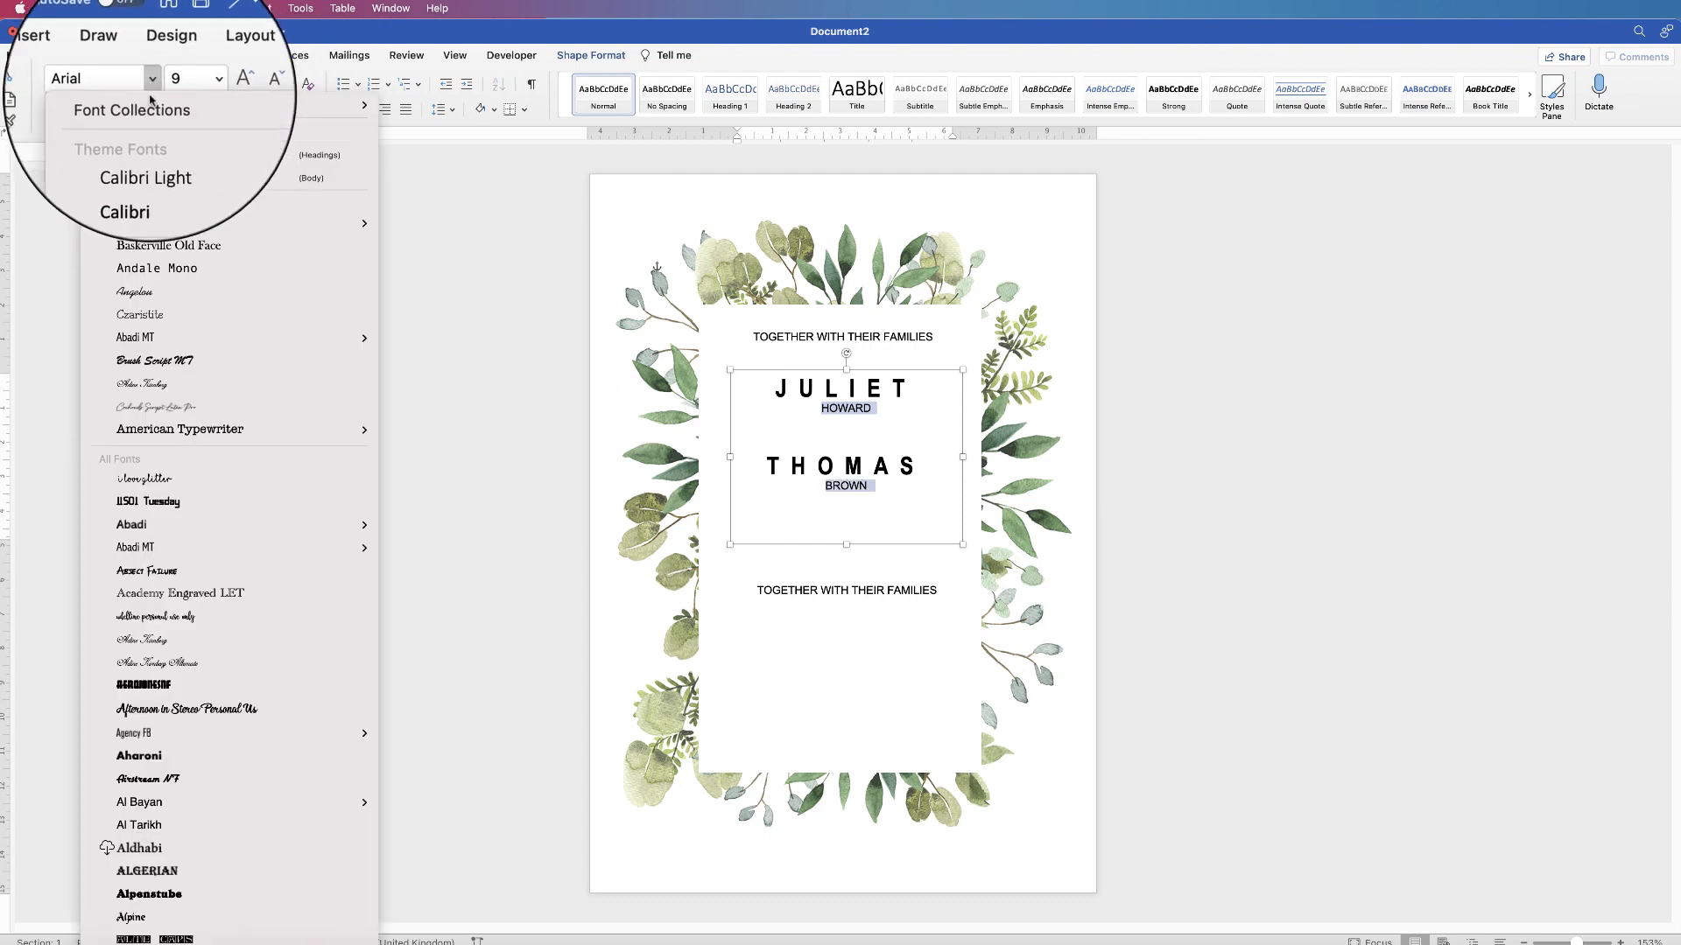
{"action": "mouse_move", "coordinate": [151, 226]}
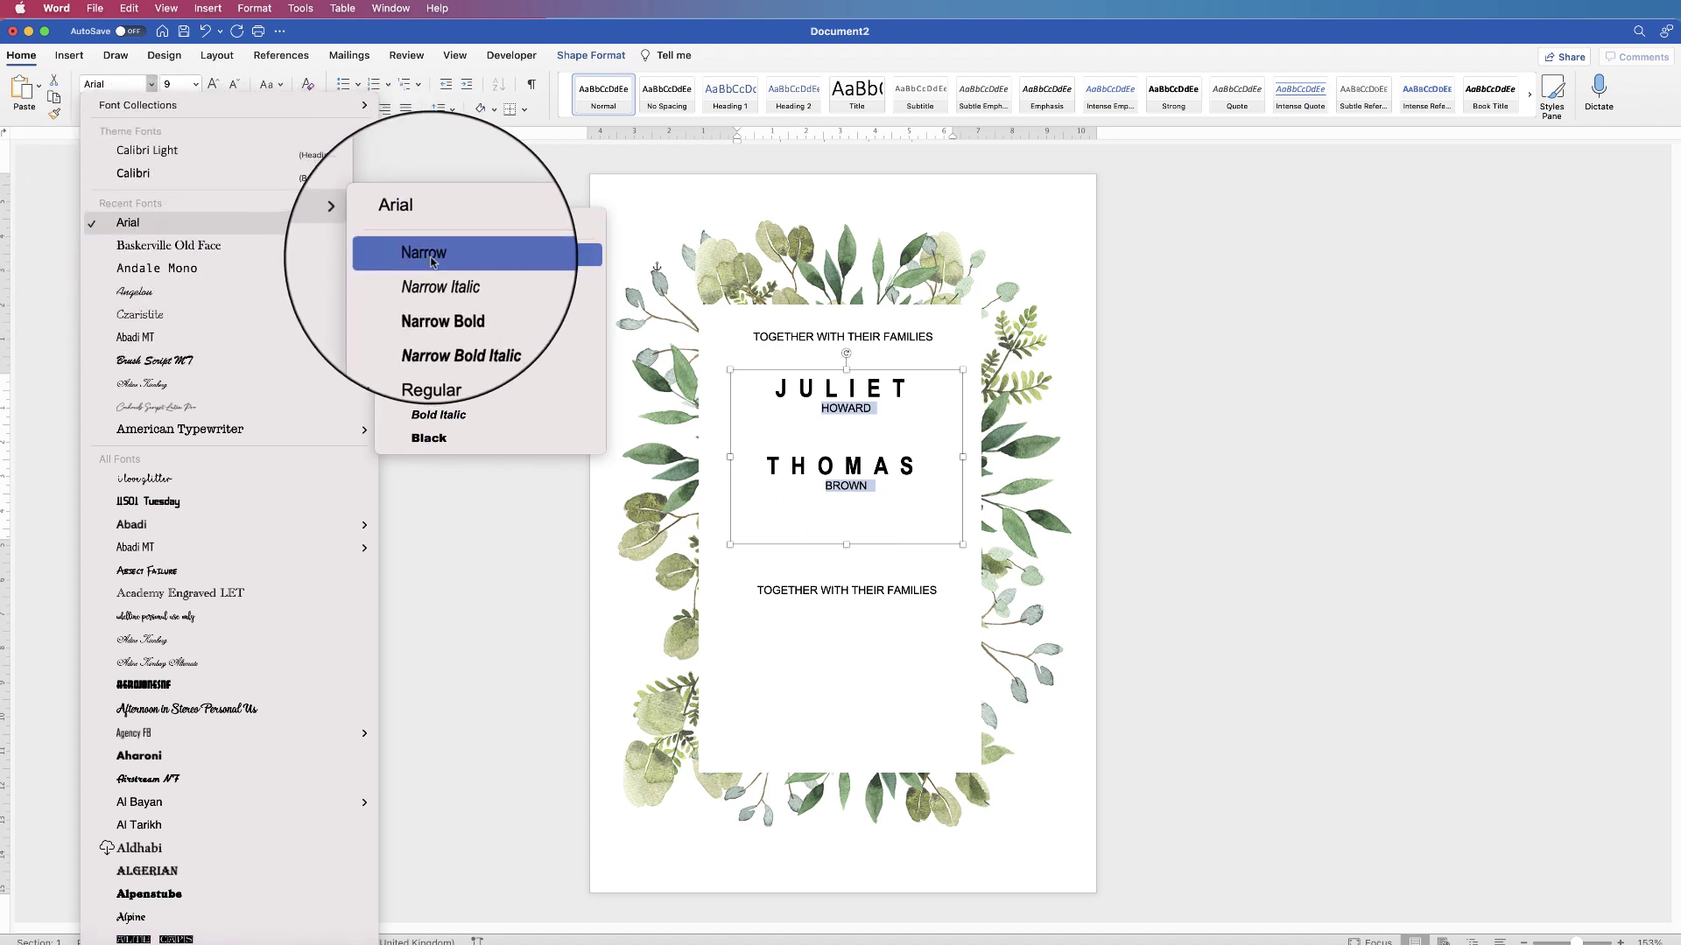
{"action": "key", "text": "Escape"}
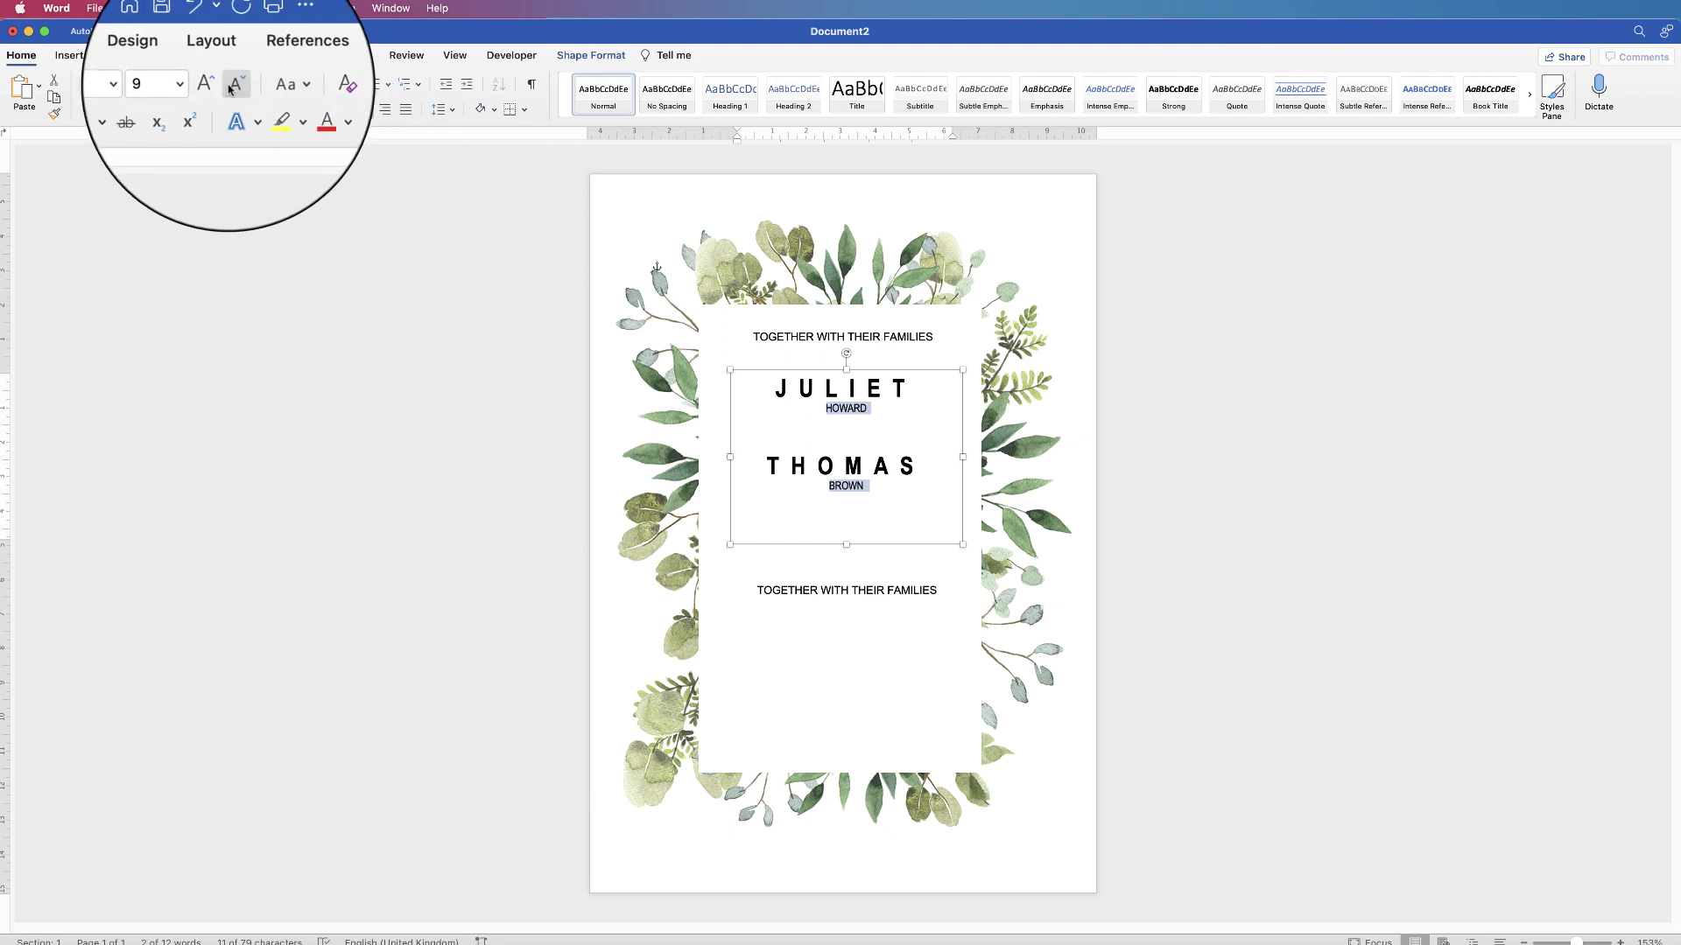
{"action": "left_click", "coordinate": [213, 84]}
{"action": "left_click", "coordinate": [213, 84]}
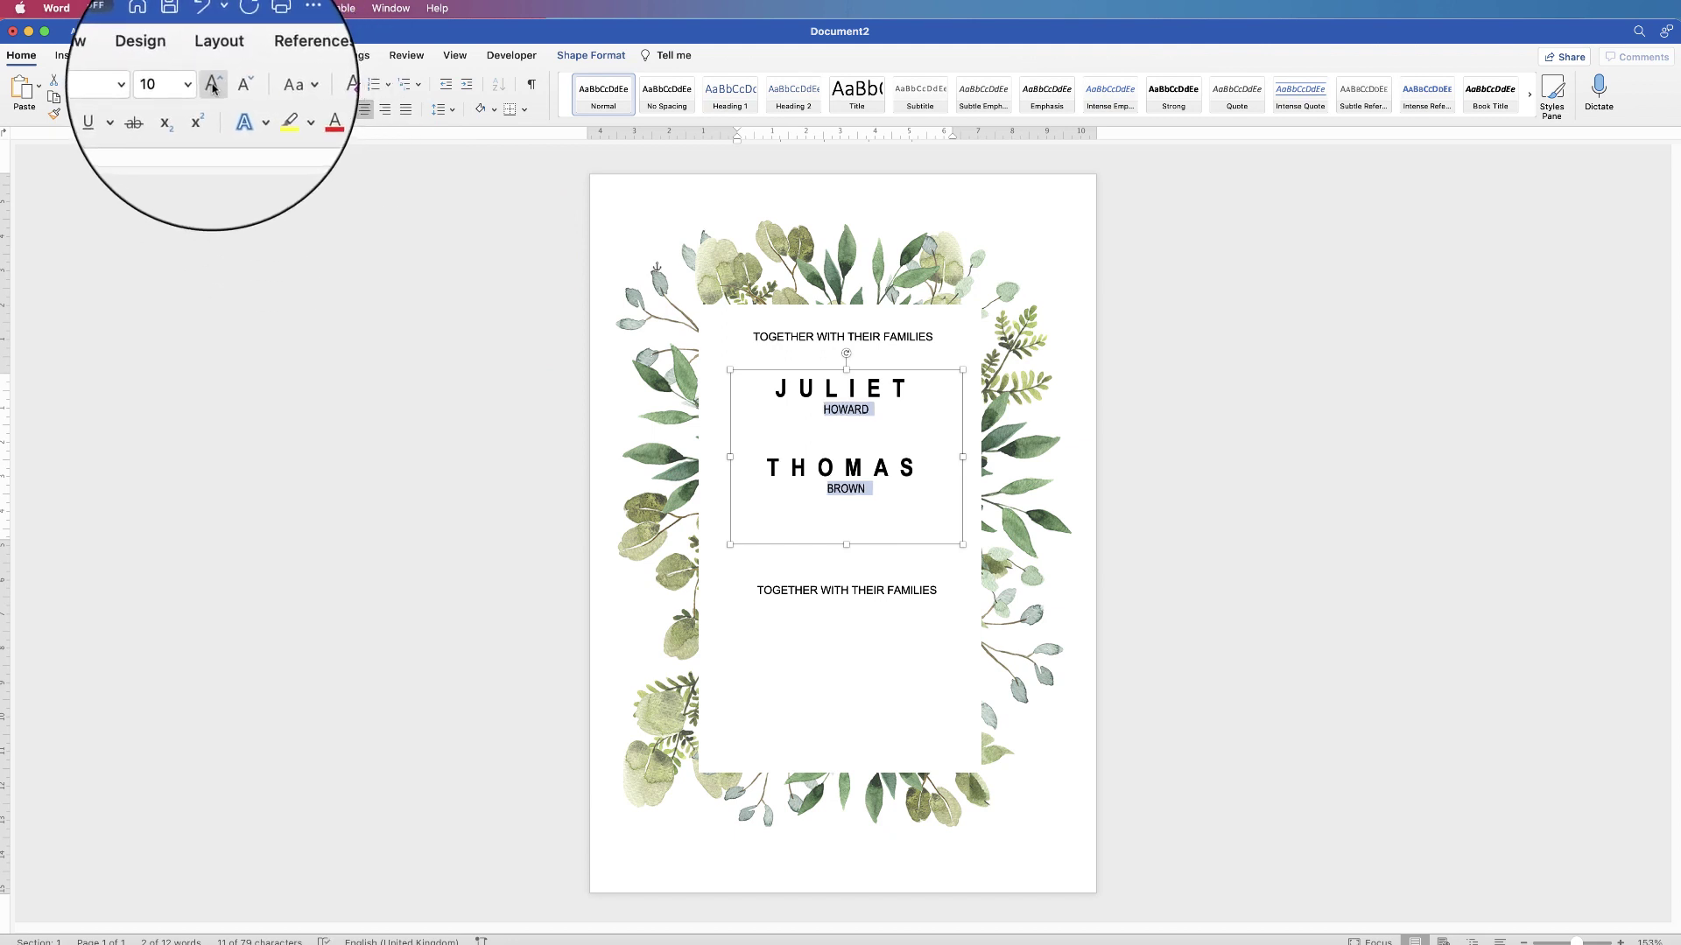
{"action": "left_click", "coordinate": [841, 443]}
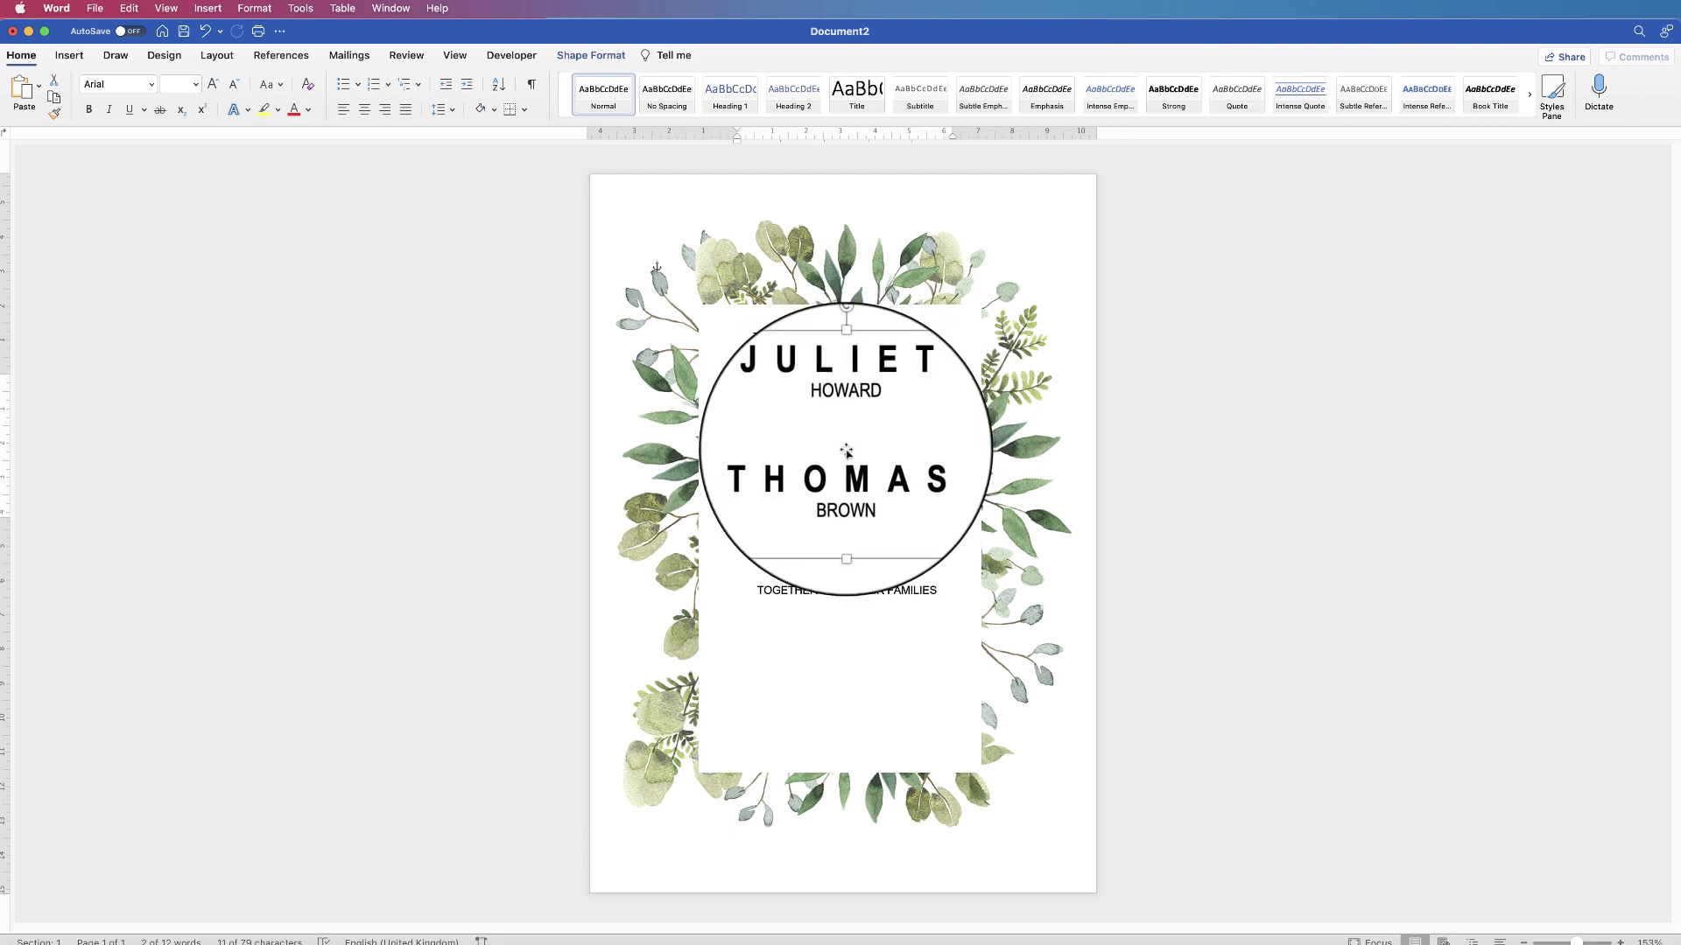
Duplicate a text box, replace its text with a centred &, and narrow the box
{"action": "left_click", "coordinate": [834, 591]}
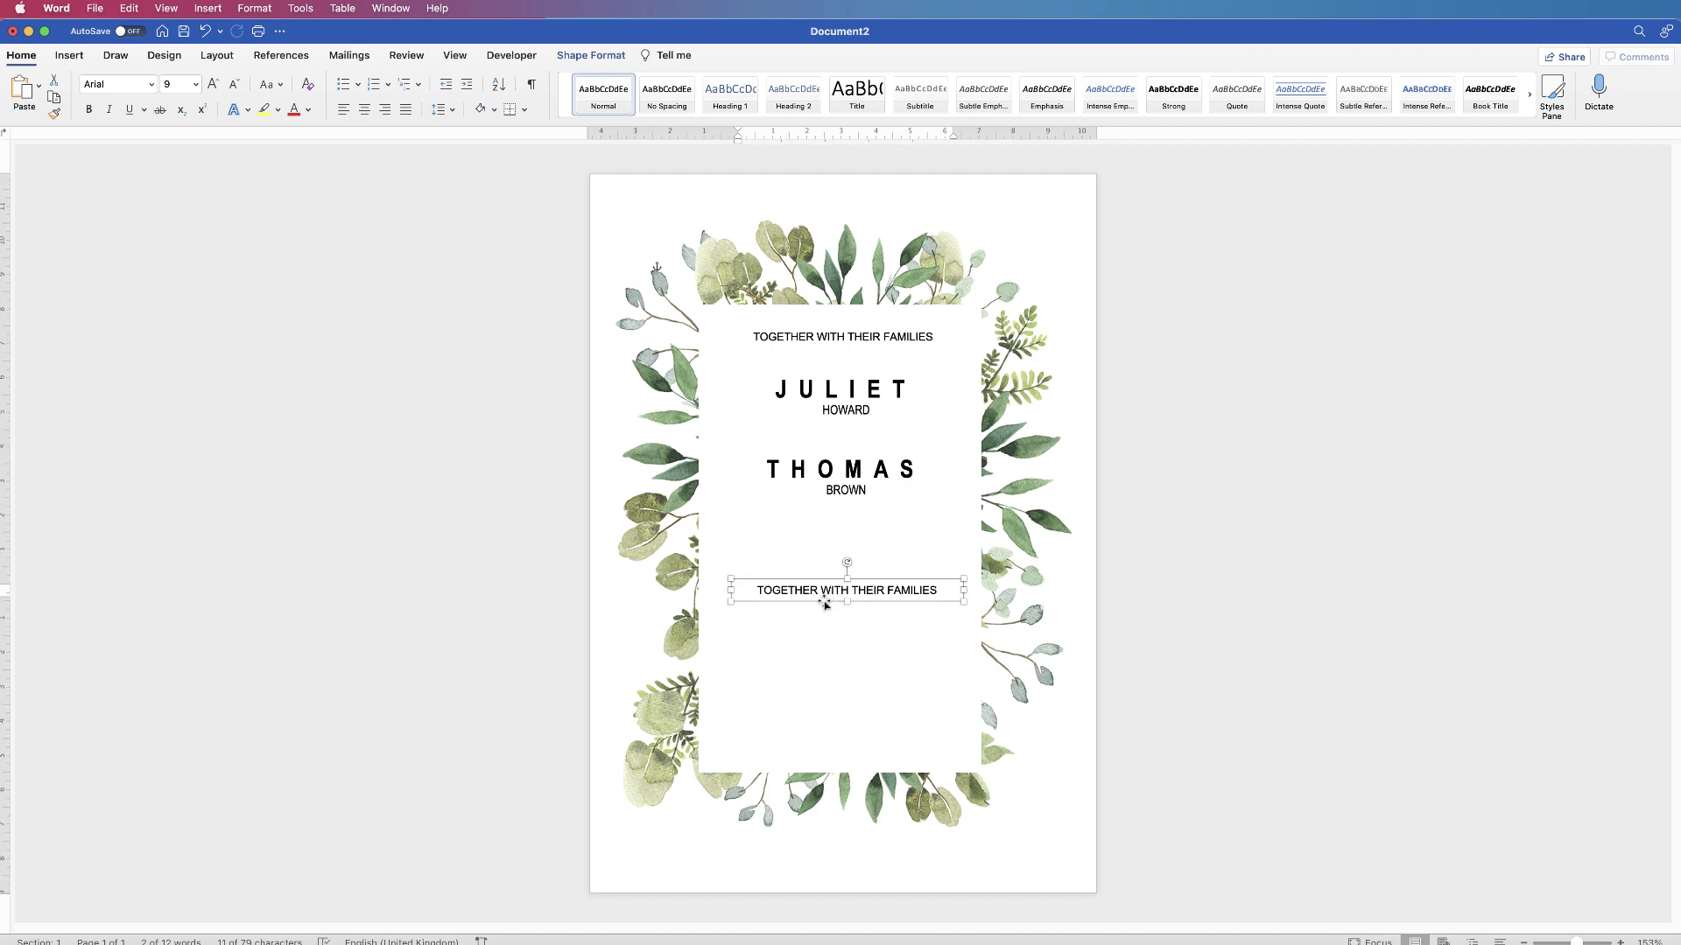
{"action": "left_click_drag", "start_coordinate": [827, 599], "coordinate": [837, 671]}
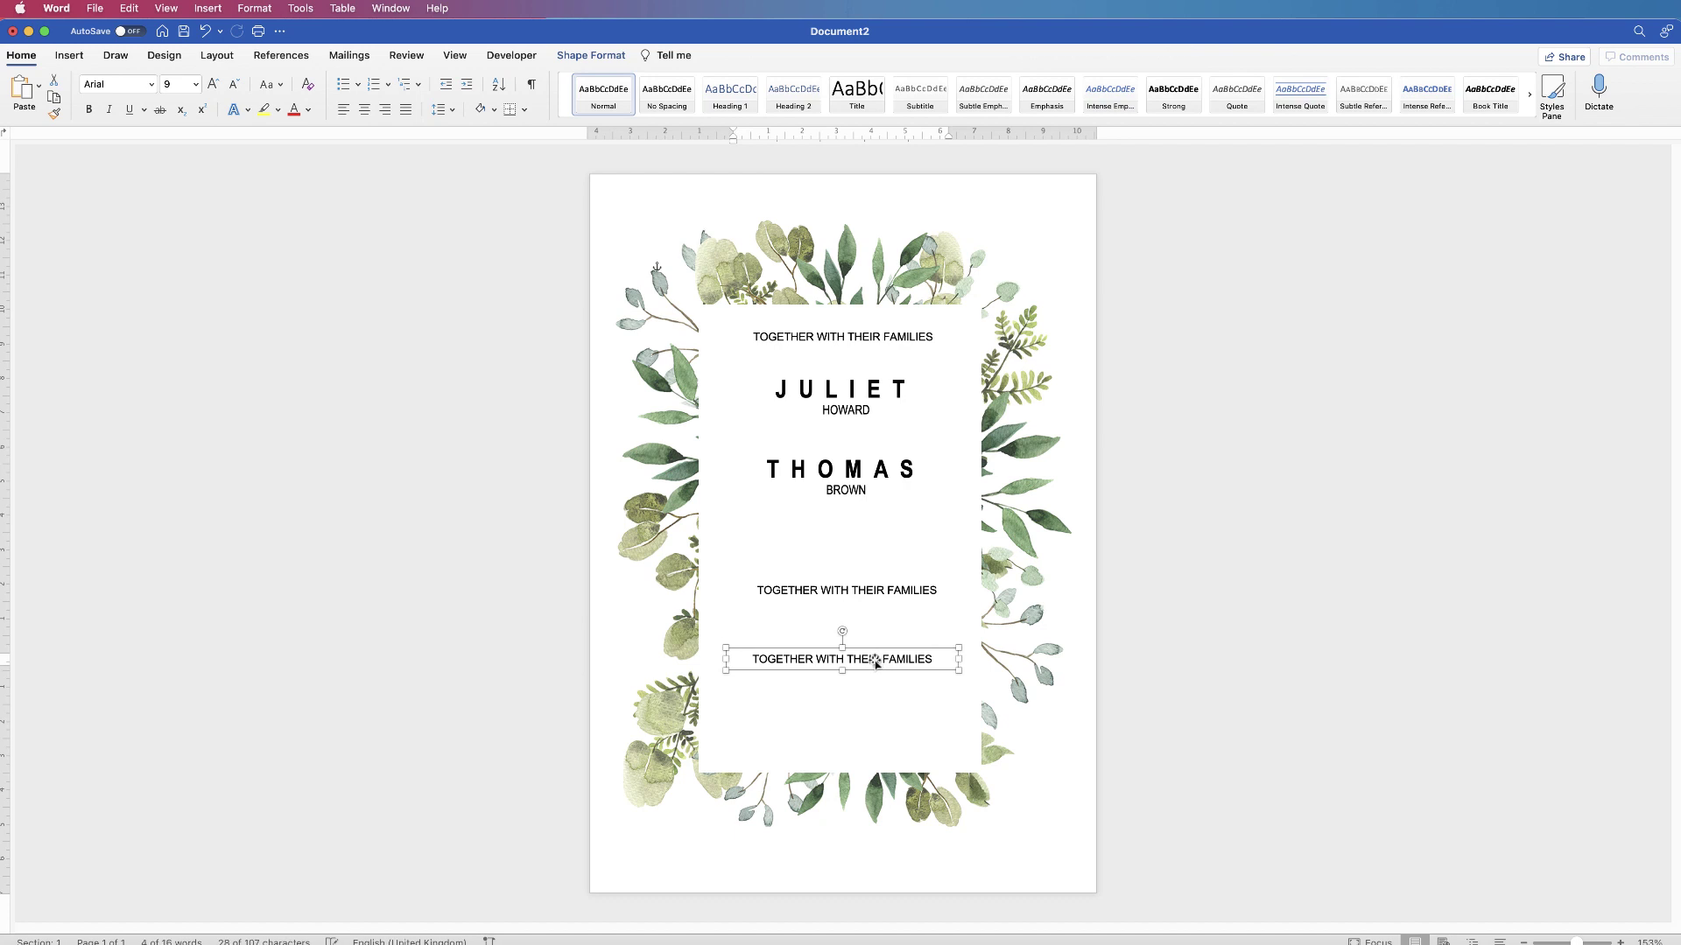
{"action": "double_click", "coordinate": [876, 663]}
{"action": "triple_click", "coordinate": [872, 662]}
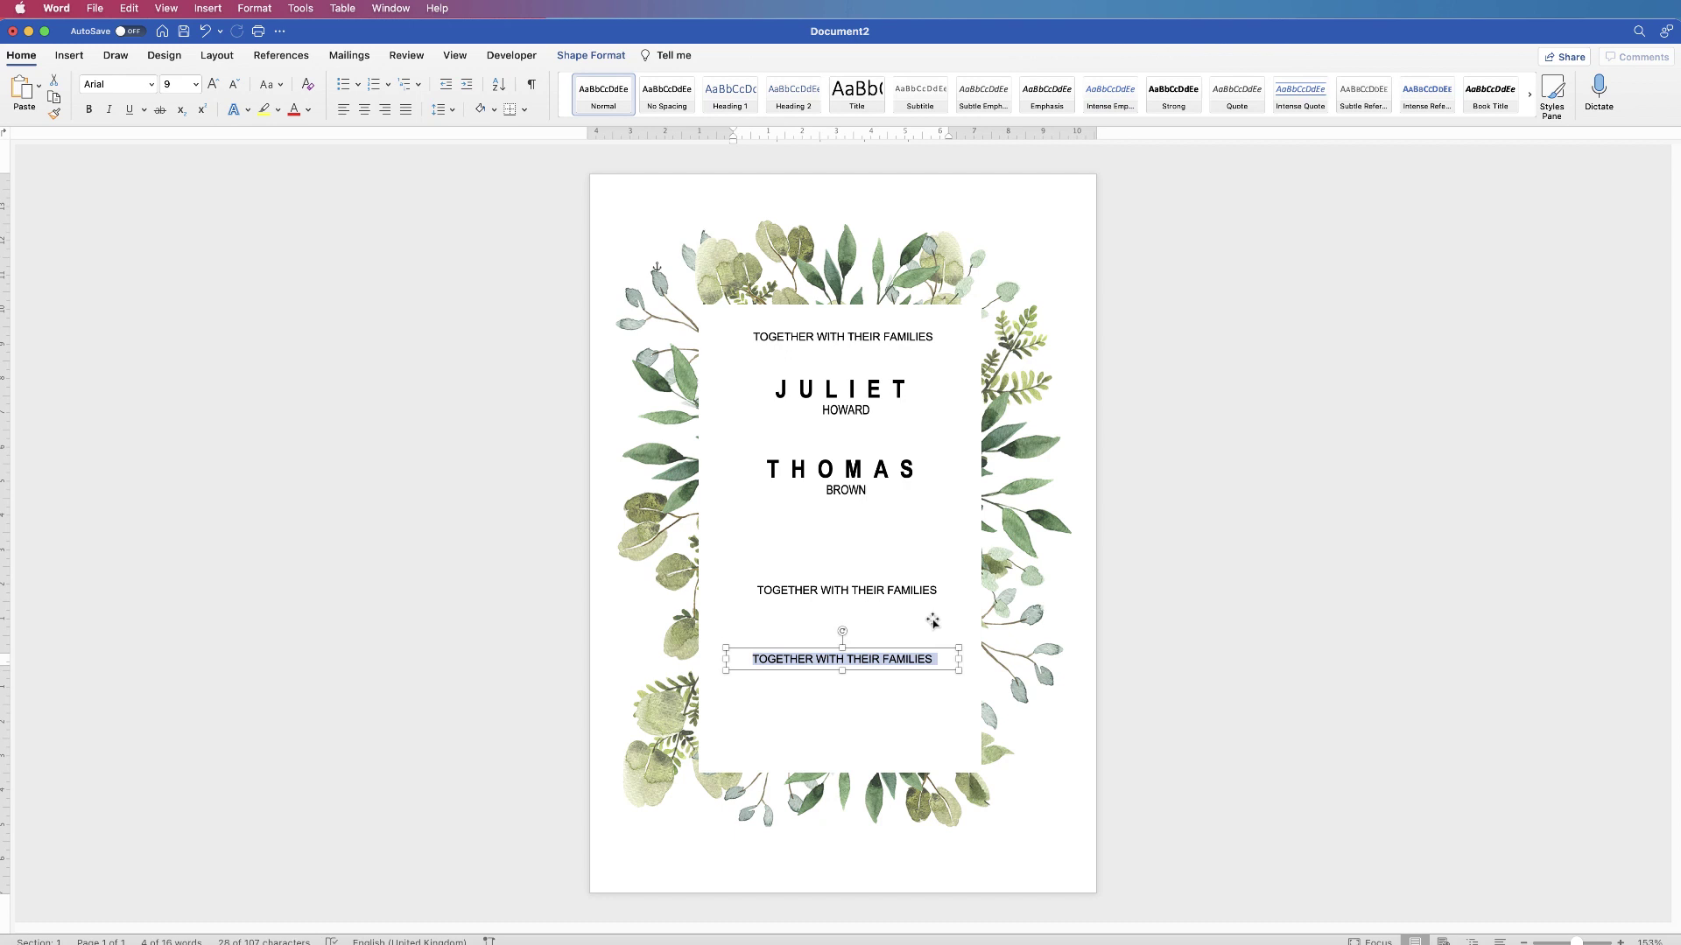
{"action": "type", "text": "&"}
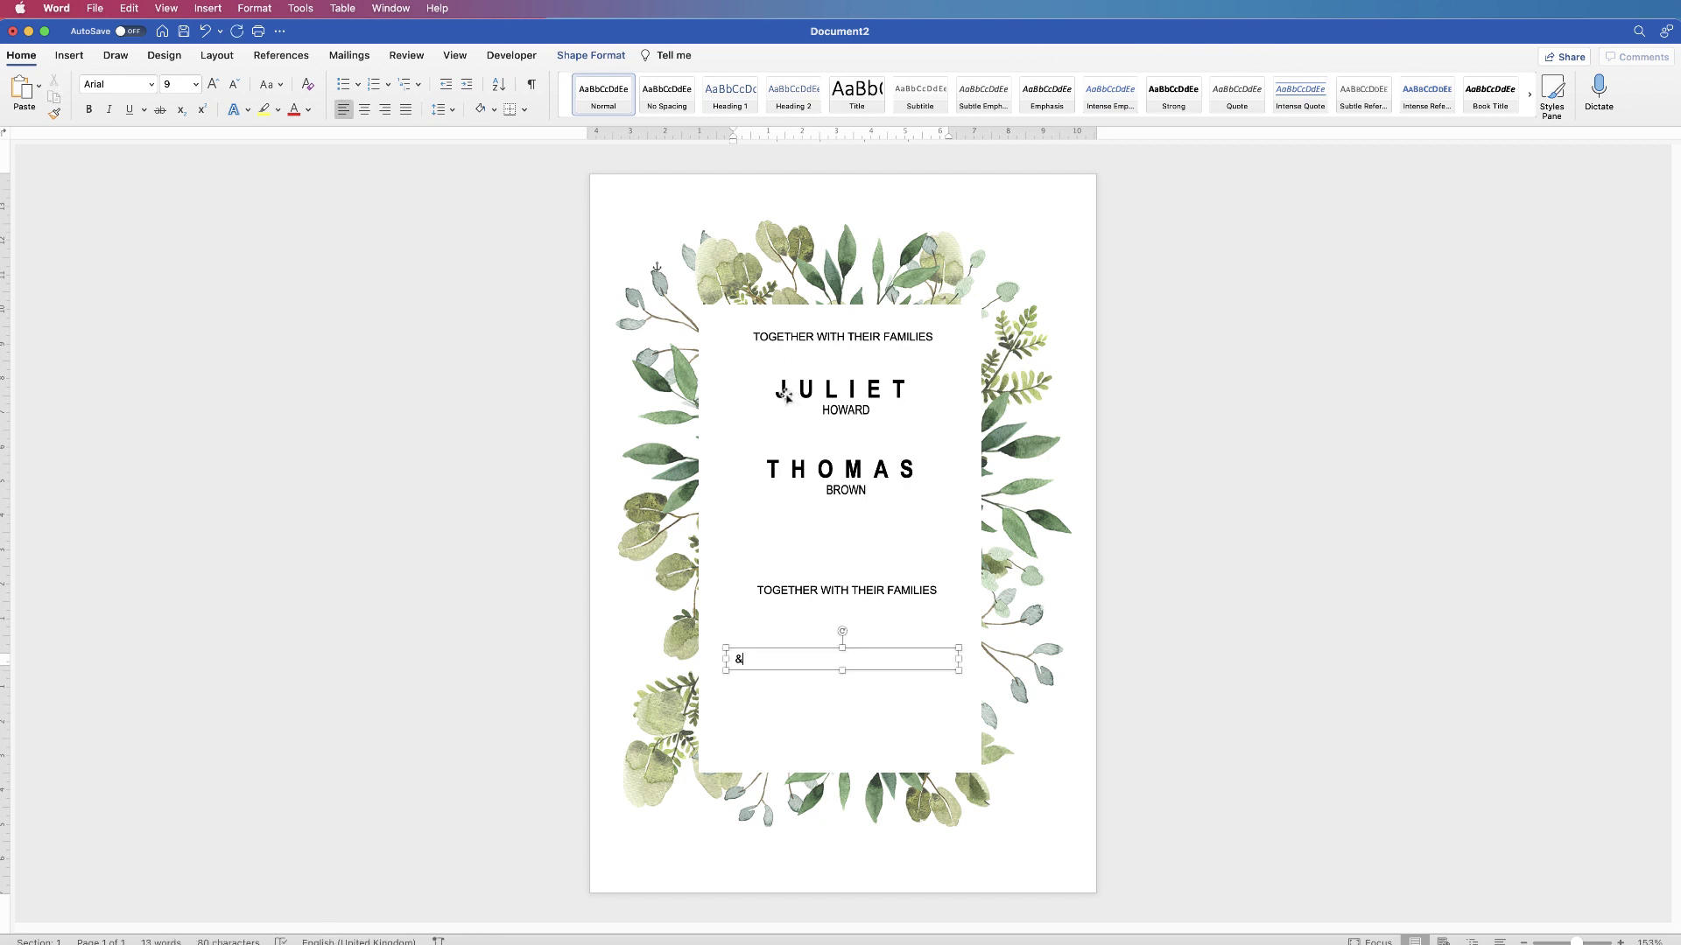
{"action": "left_click", "coordinate": [366, 112]}
{"action": "left_click_drag", "start_coordinate": [726, 659], "coordinate": [863, 435]}
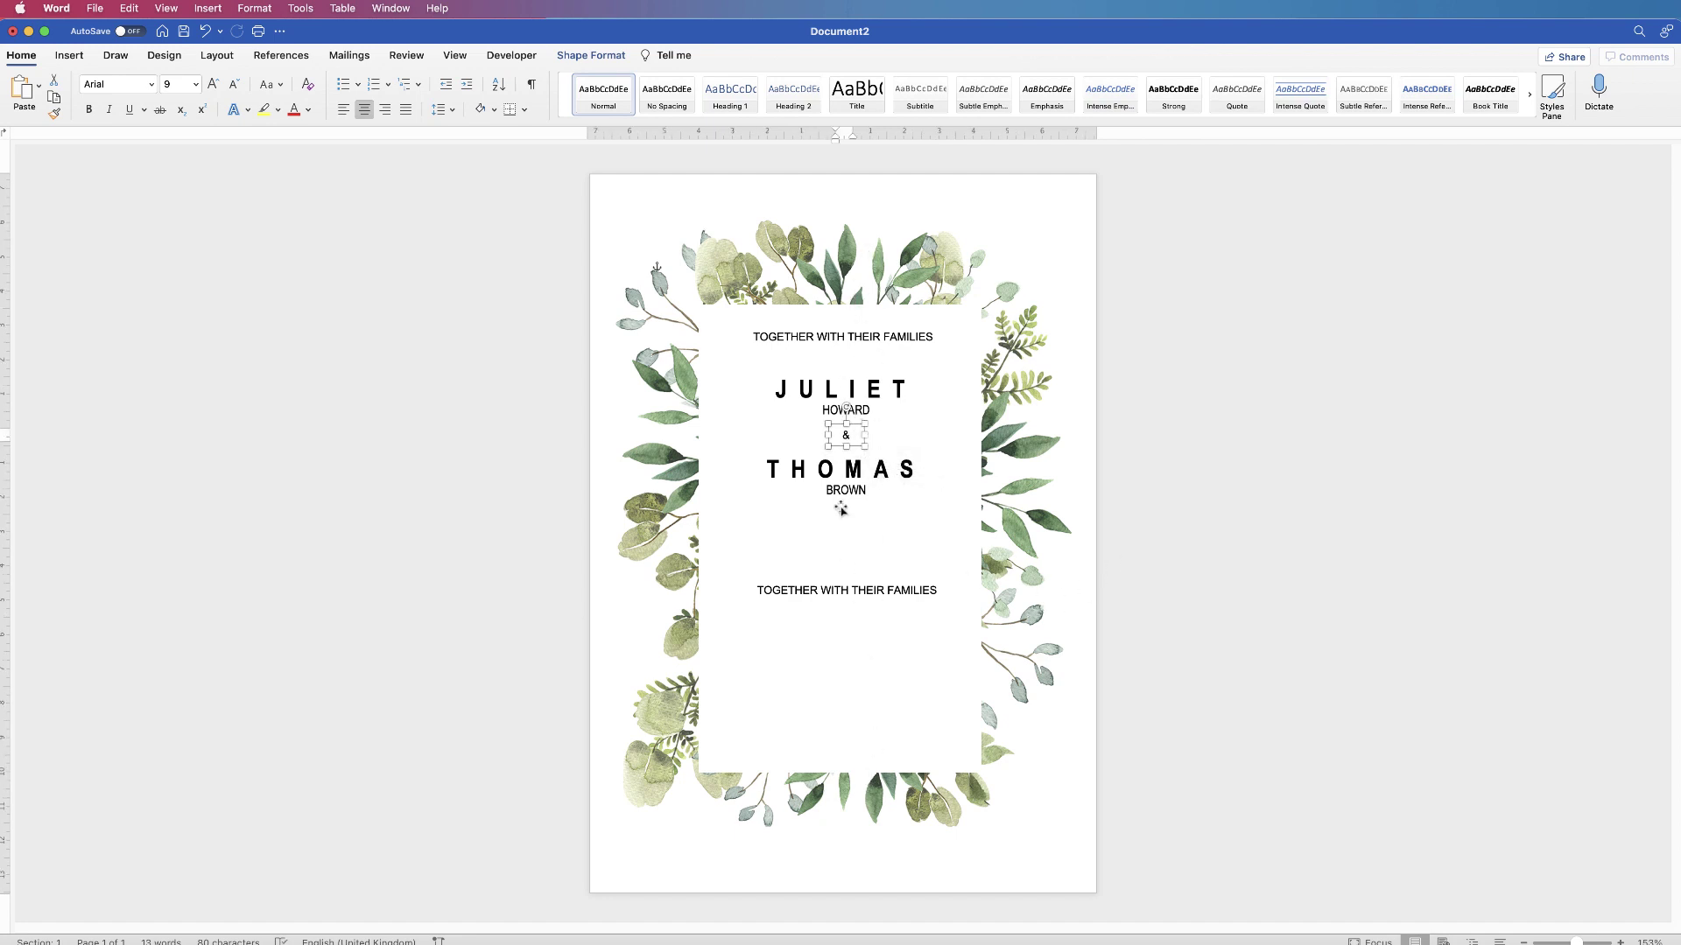
Move the remaining family-line box up under the names and delete its text
{"action": "left_click", "coordinate": [863, 589]}
{"action": "left_click_drag", "start_coordinate": [865, 581], "coordinate": [847, 740]}
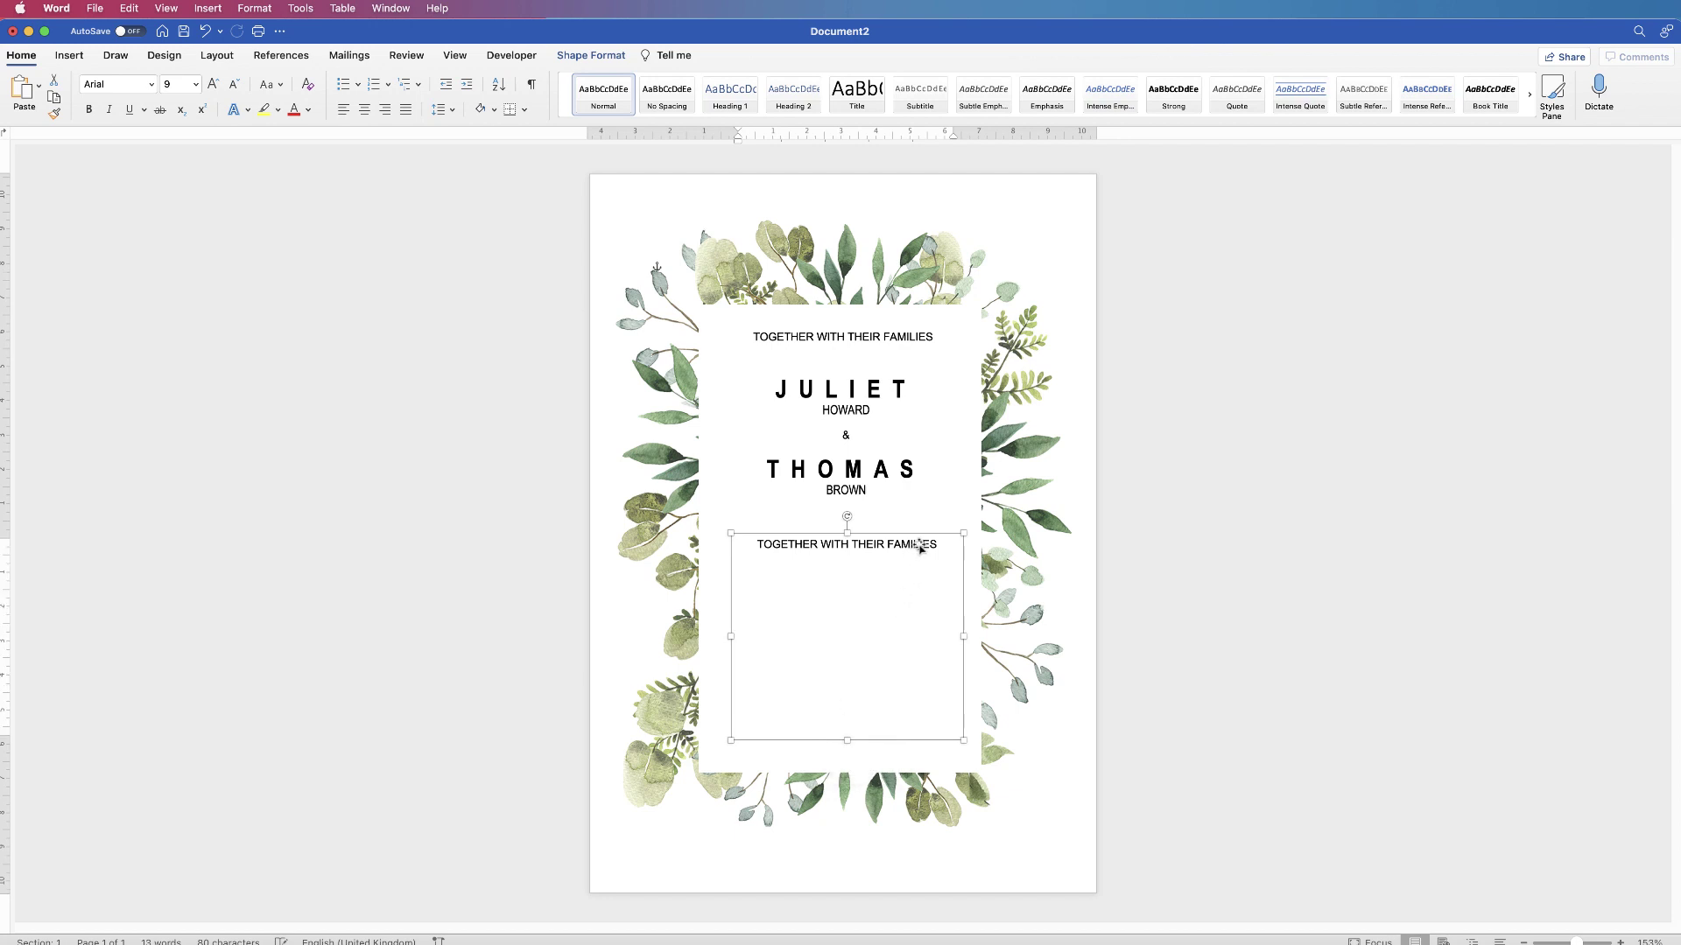
{"action": "double_click", "coordinate": [919, 546]}
{"action": "key", "text": "super+a"}
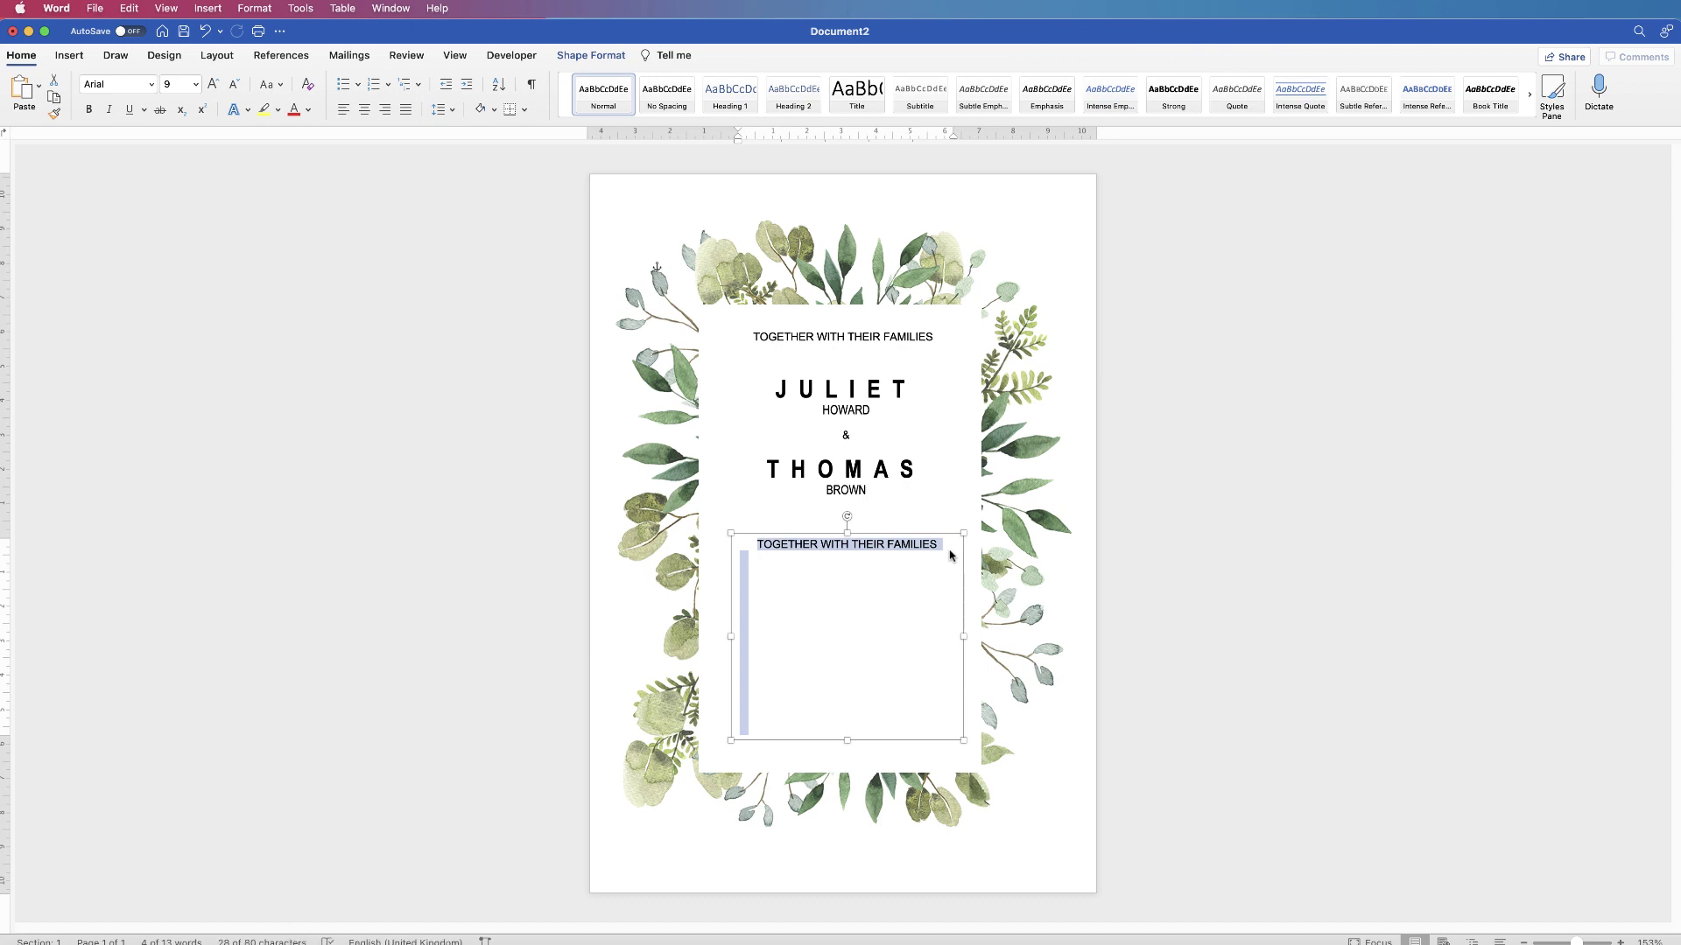
{"action": "key", "text": "BackSpace"}
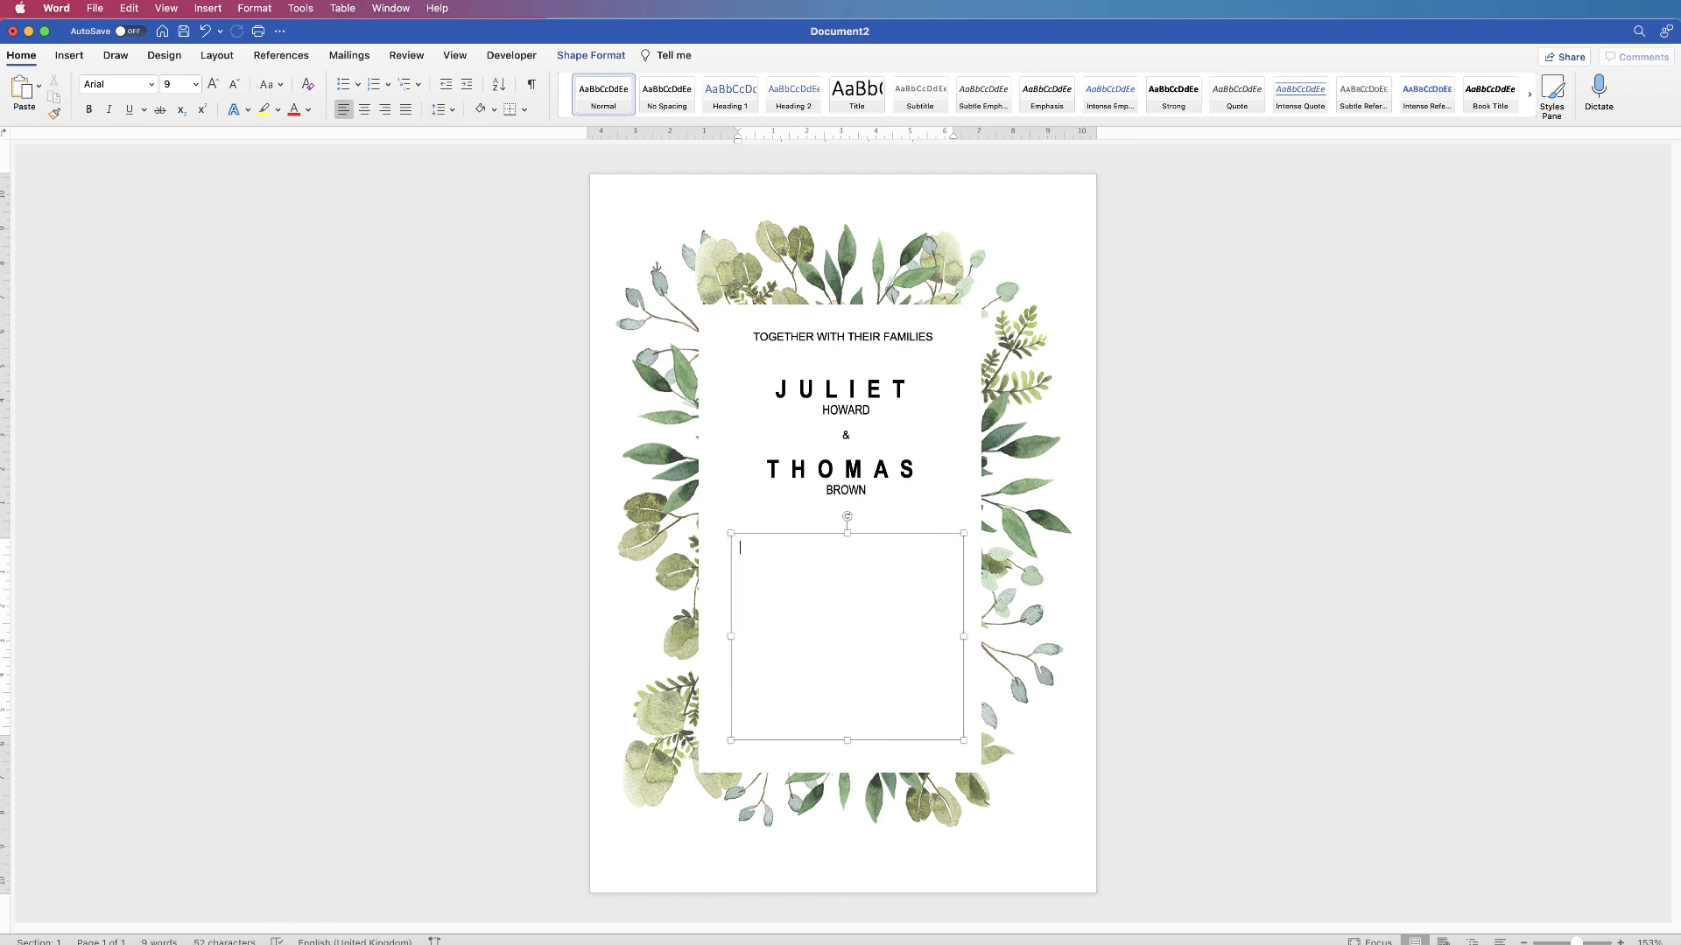
Paste the invitation details, size them to 8 pt, and nudge the box slightly lower
{"action": "type", "text": "INVITE YOU TO CELEBRATE THEIR MARRIAGE SATURDAY, DECEMBER 2, 2026 AT THREE IN THE AFTERNOON"}
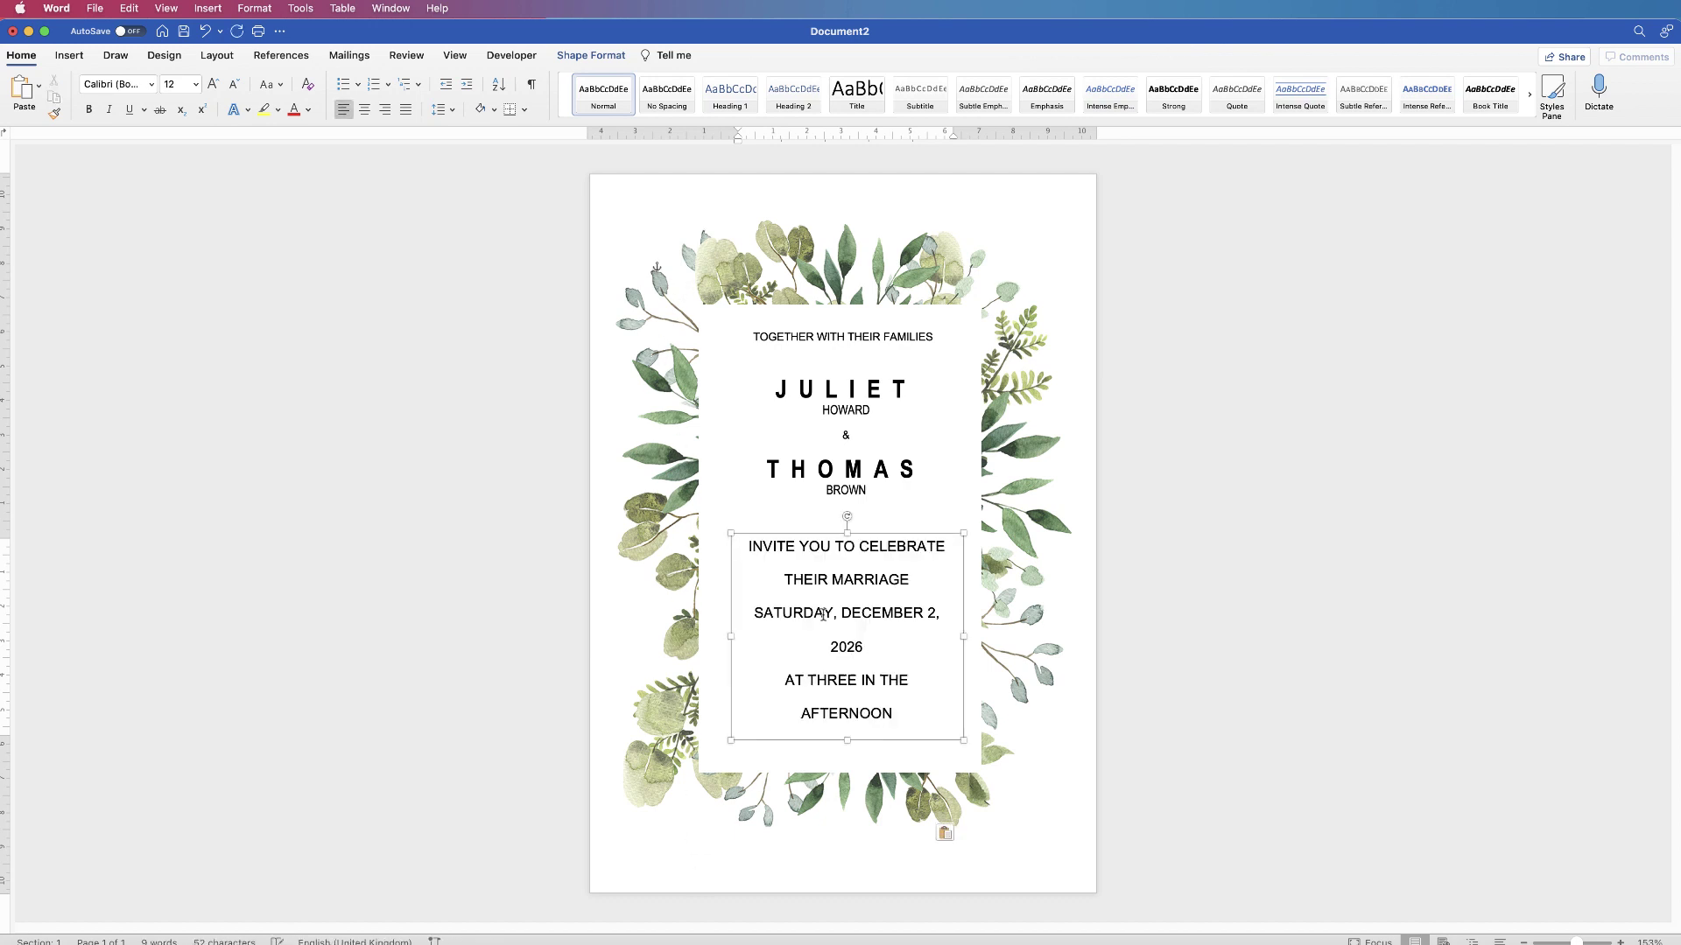
{"action": "key", "text": "super+a"}
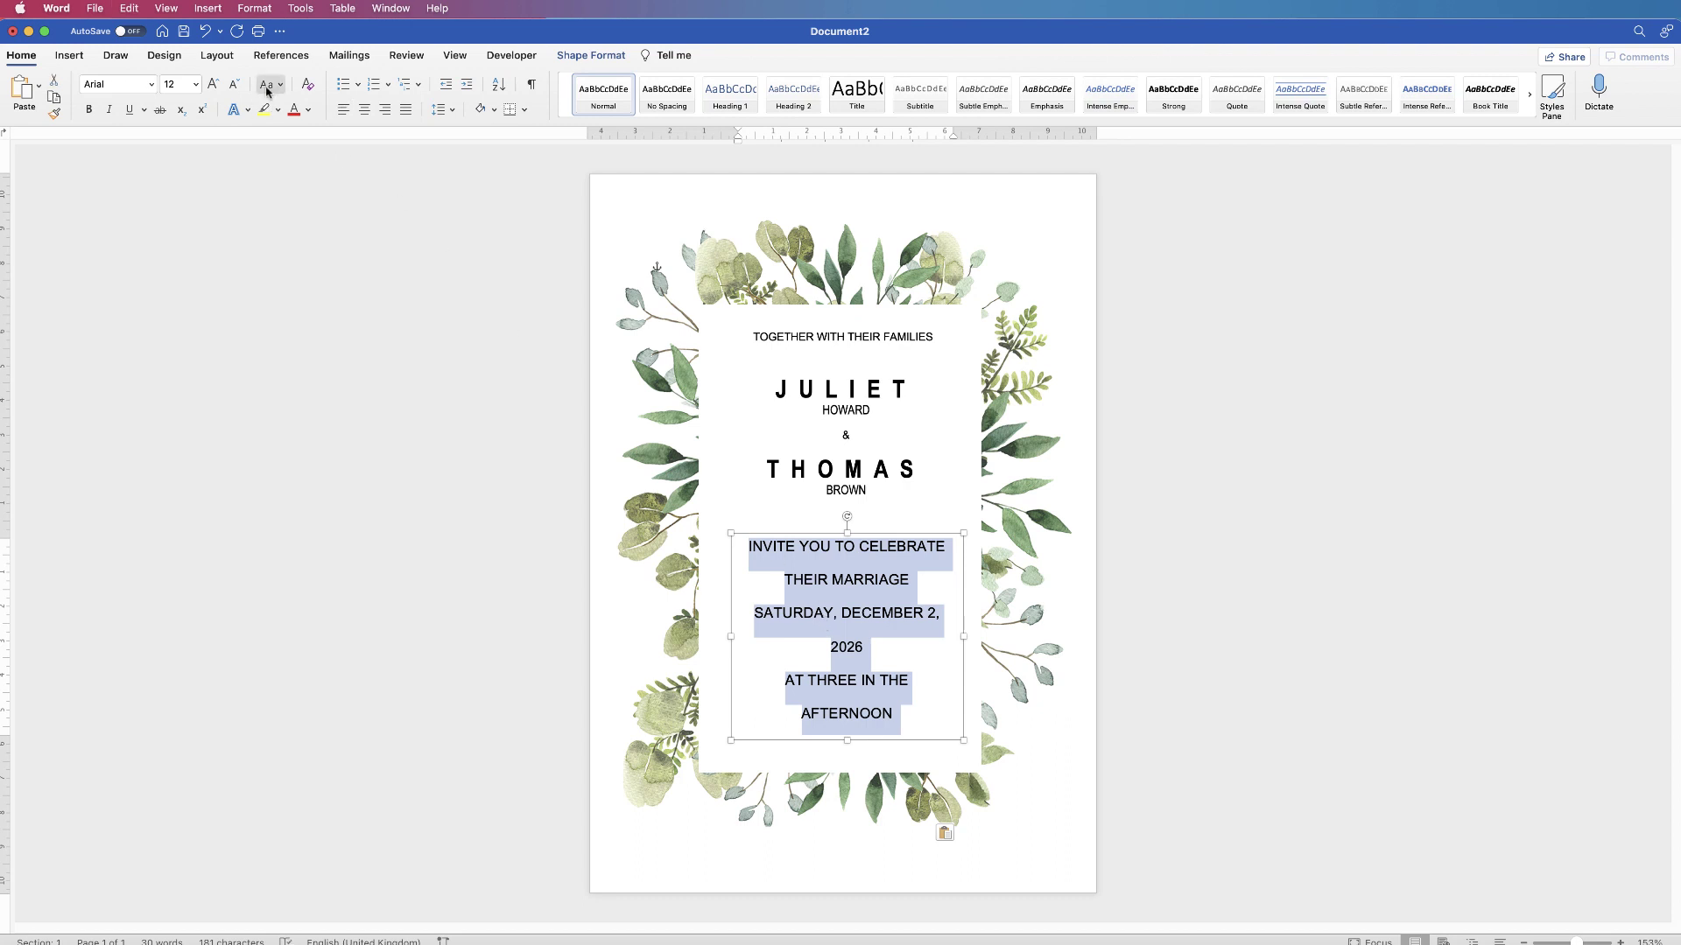
{"action": "left_click", "coordinate": [234, 84]}
{"action": "left_click", "coordinate": [234, 84]}
{"action": "left_click", "coordinate": [234, 84]}
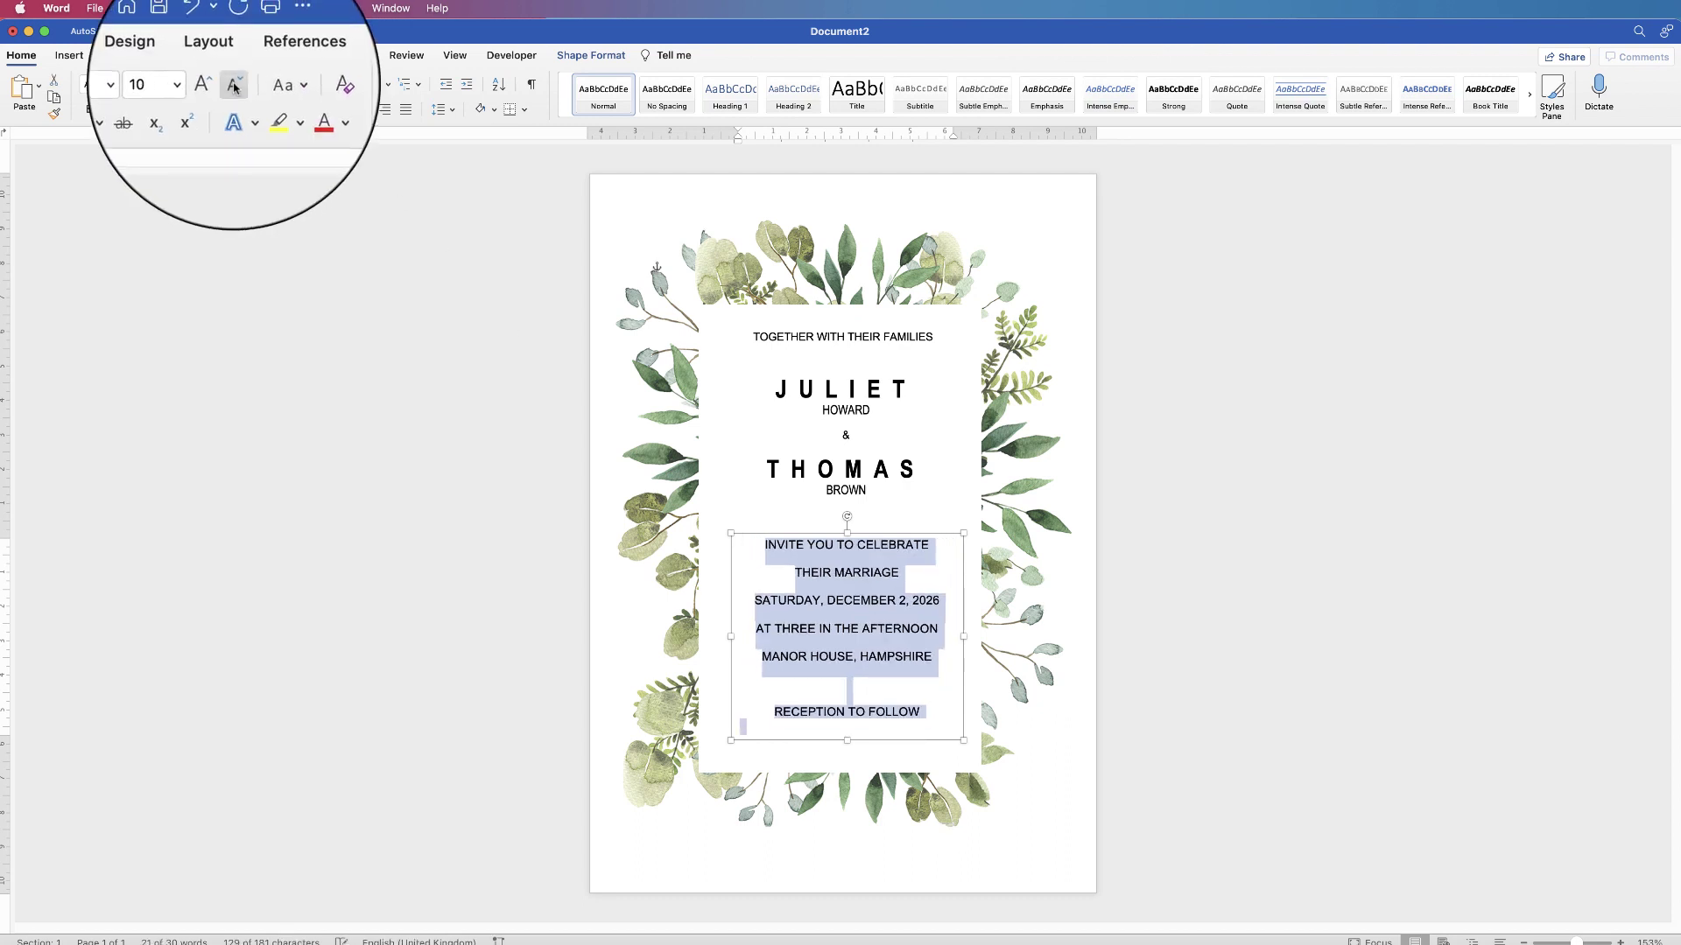
{"action": "left_click", "coordinate": [234, 84]}
{"action": "left_click", "coordinate": [233, 84]}
{"action": "left_click", "coordinate": [234, 84]}
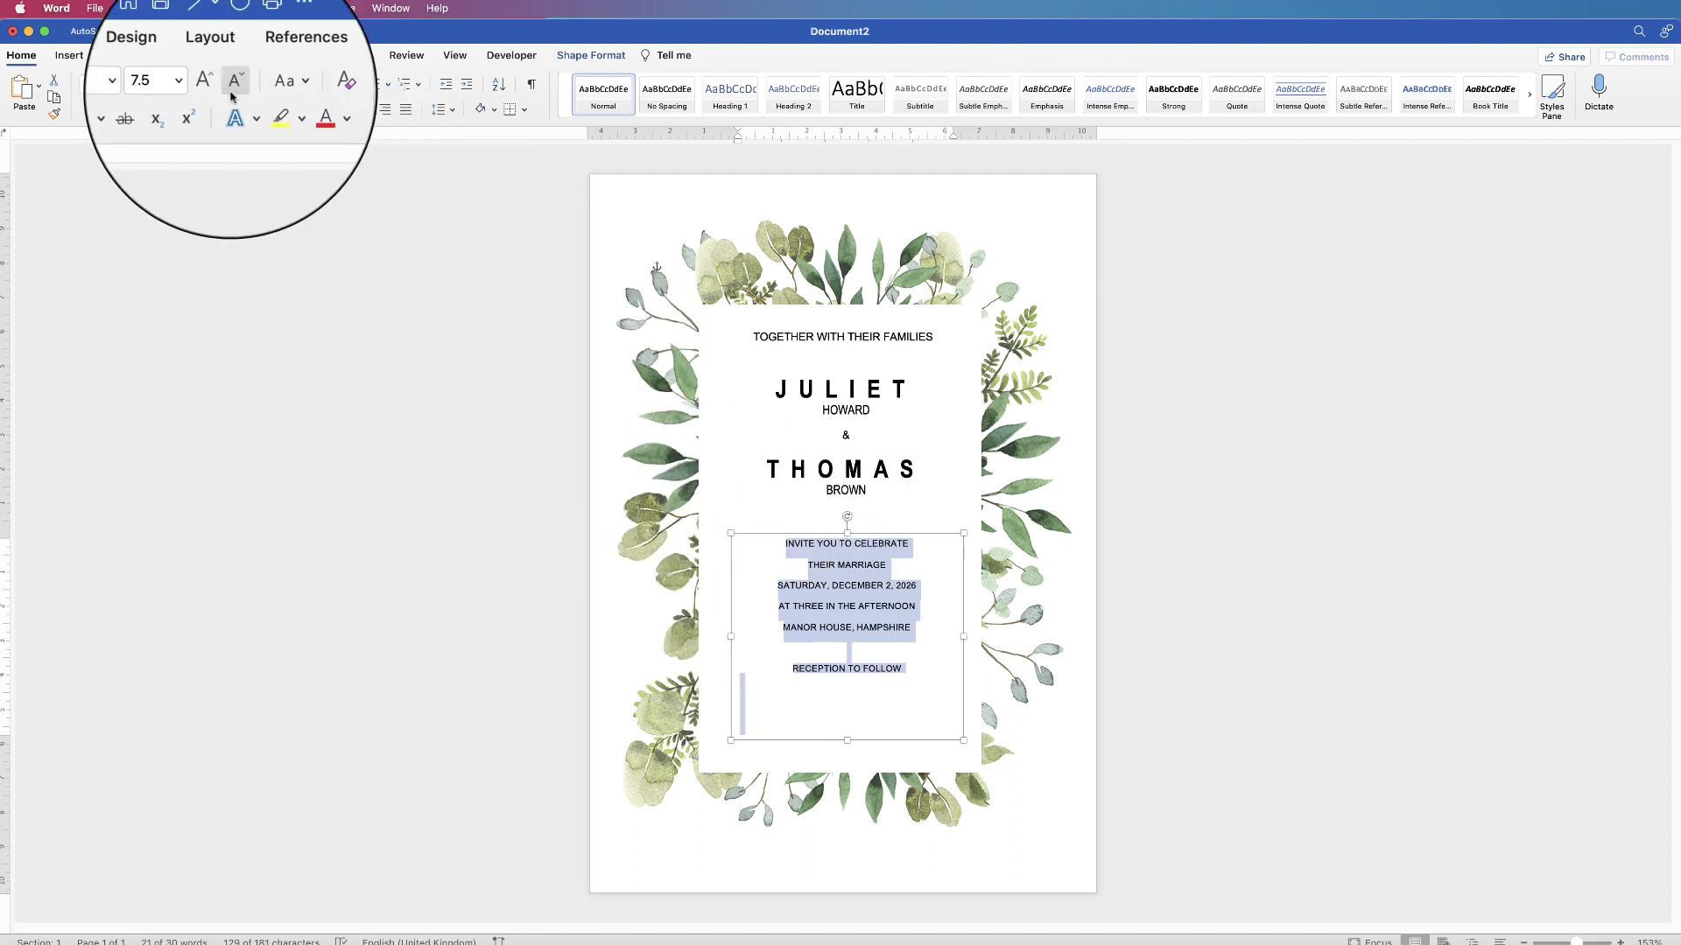
{"action": "left_click", "coordinate": [212, 84]}
{"action": "left_click_drag", "start_coordinate": [847, 740], "coordinate": [842, 753]}
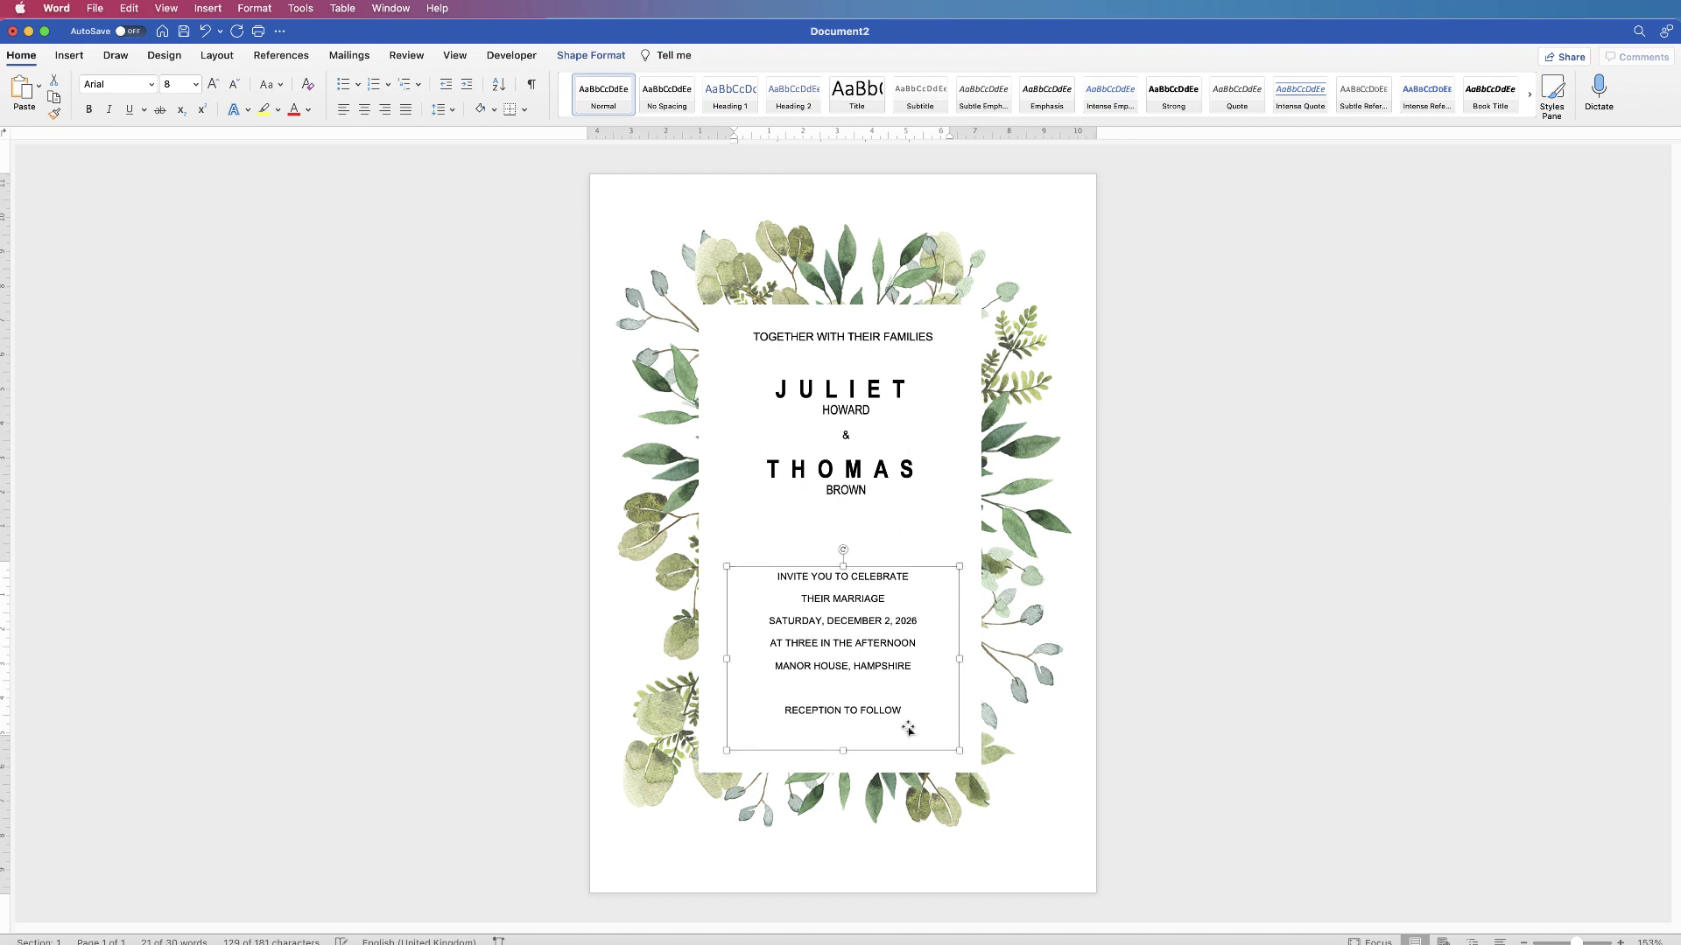
{"action": "left_click", "coordinate": [1139, 685]}
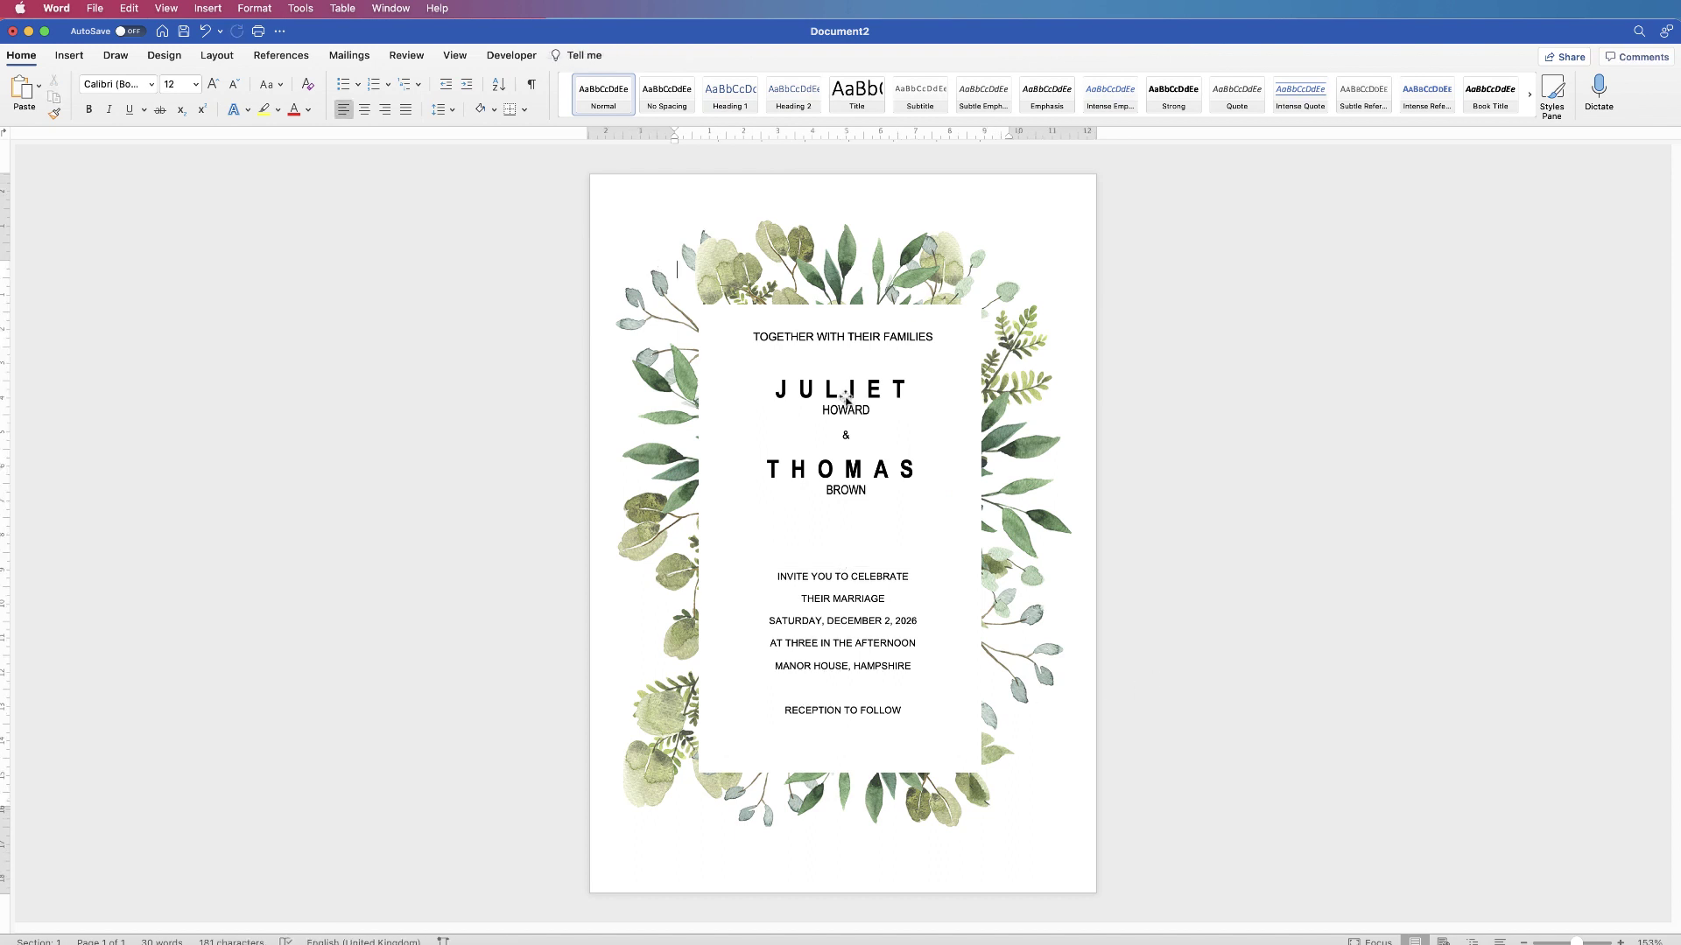
Lower the names block and top heading slightly, then select the ampersand and names boxes
{"action": "left_click_drag", "start_coordinate": [844, 395], "coordinate": [856, 422]}
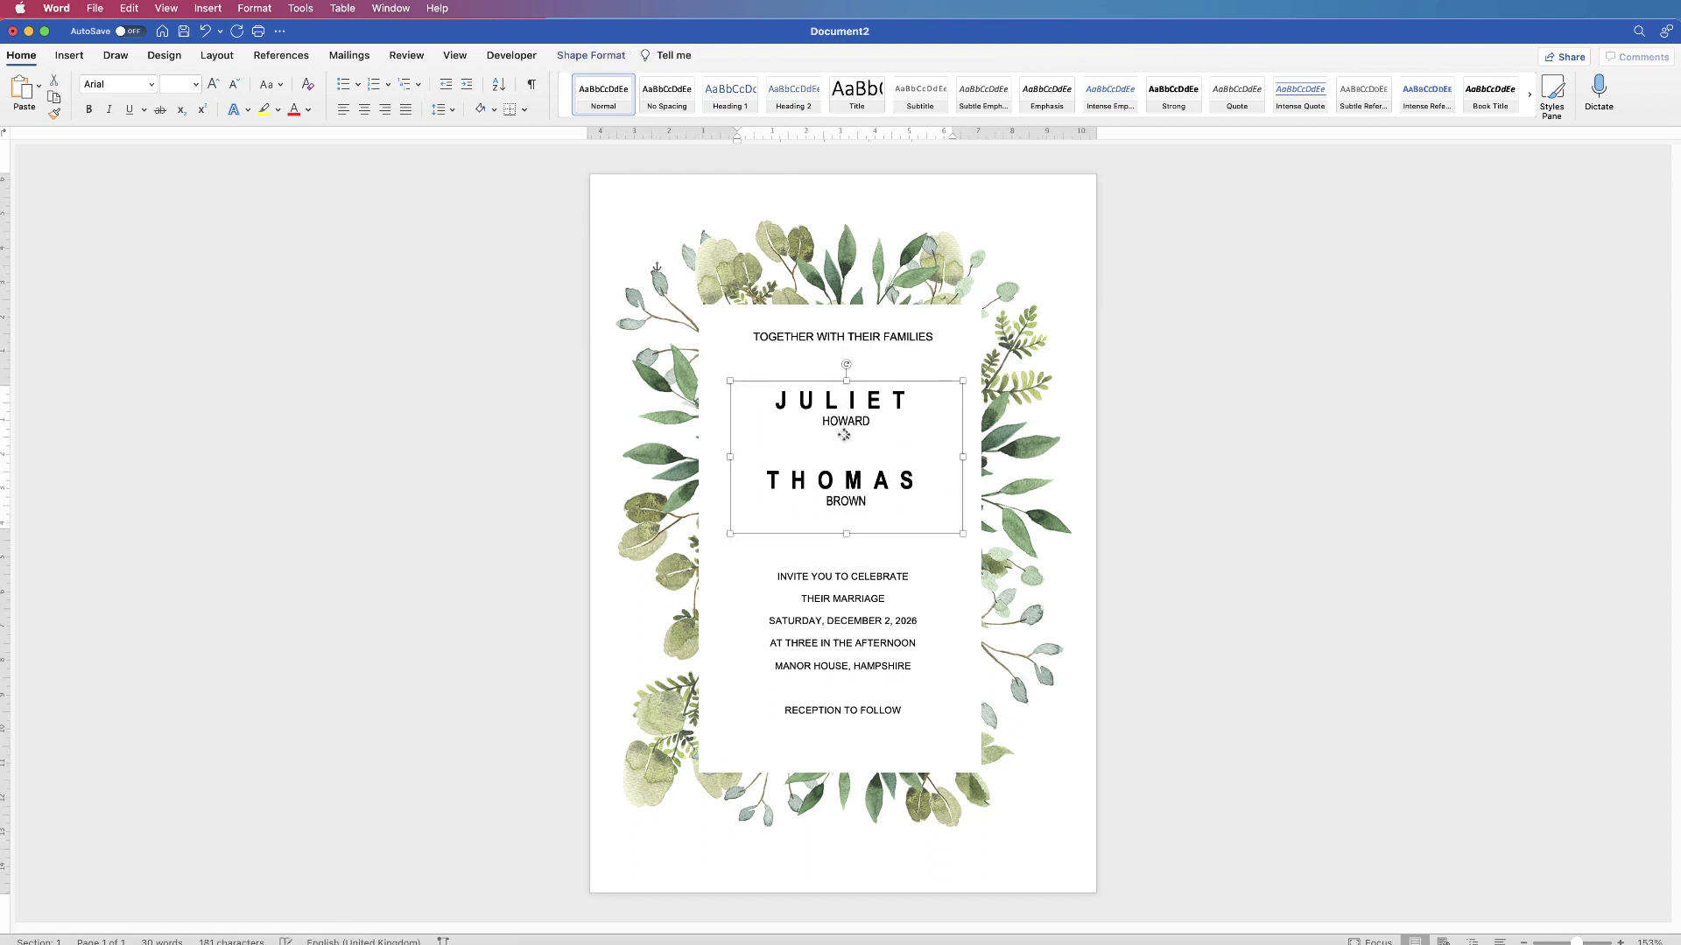
{"action": "left_click", "coordinate": [844, 441]}
{"action": "left_click", "coordinate": [845, 341]}
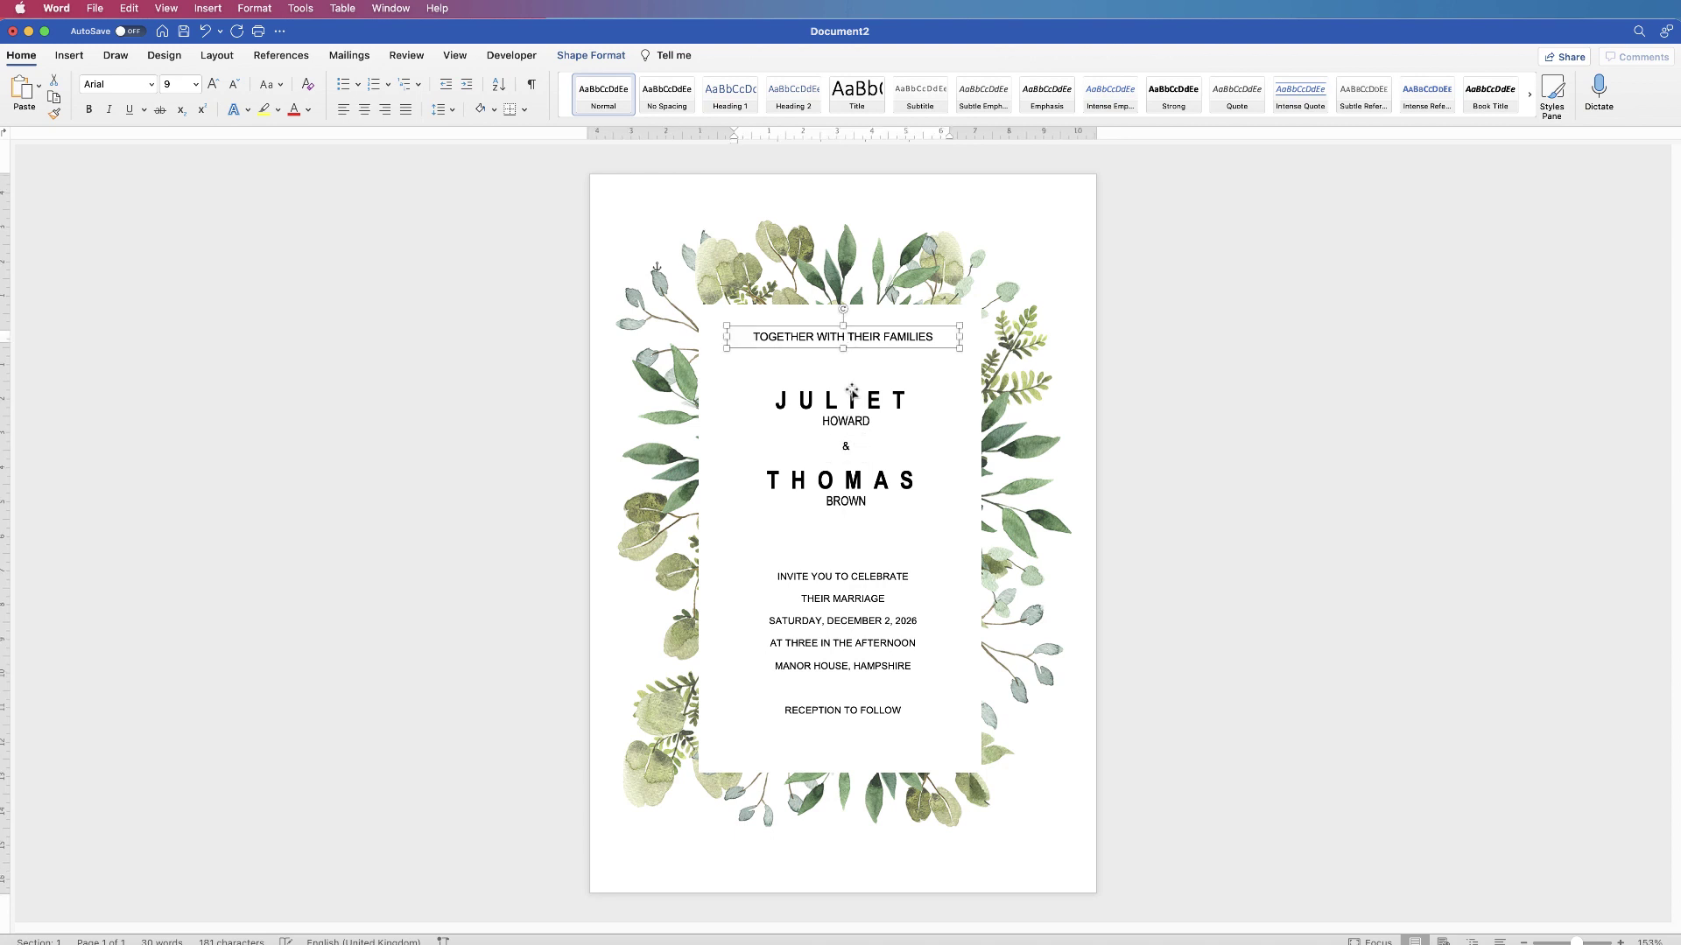
{"action": "left_click_drag", "start_coordinate": [851, 390], "coordinate": [857, 455]}
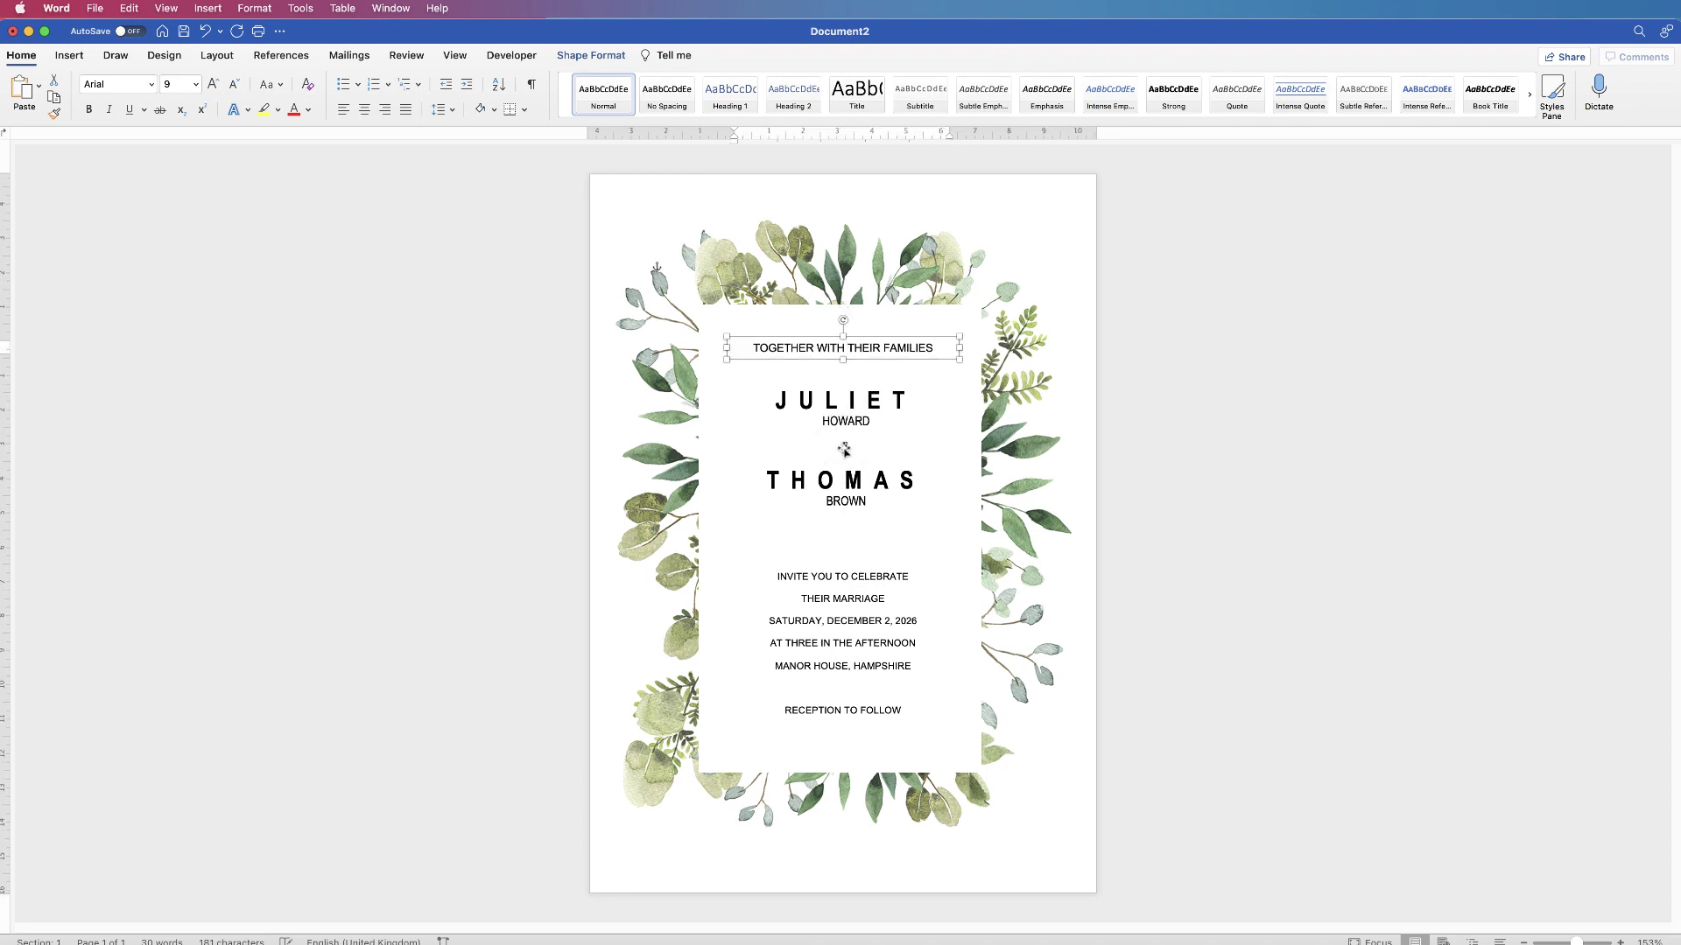
{"action": "left_click", "coordinate": [847, 449]}
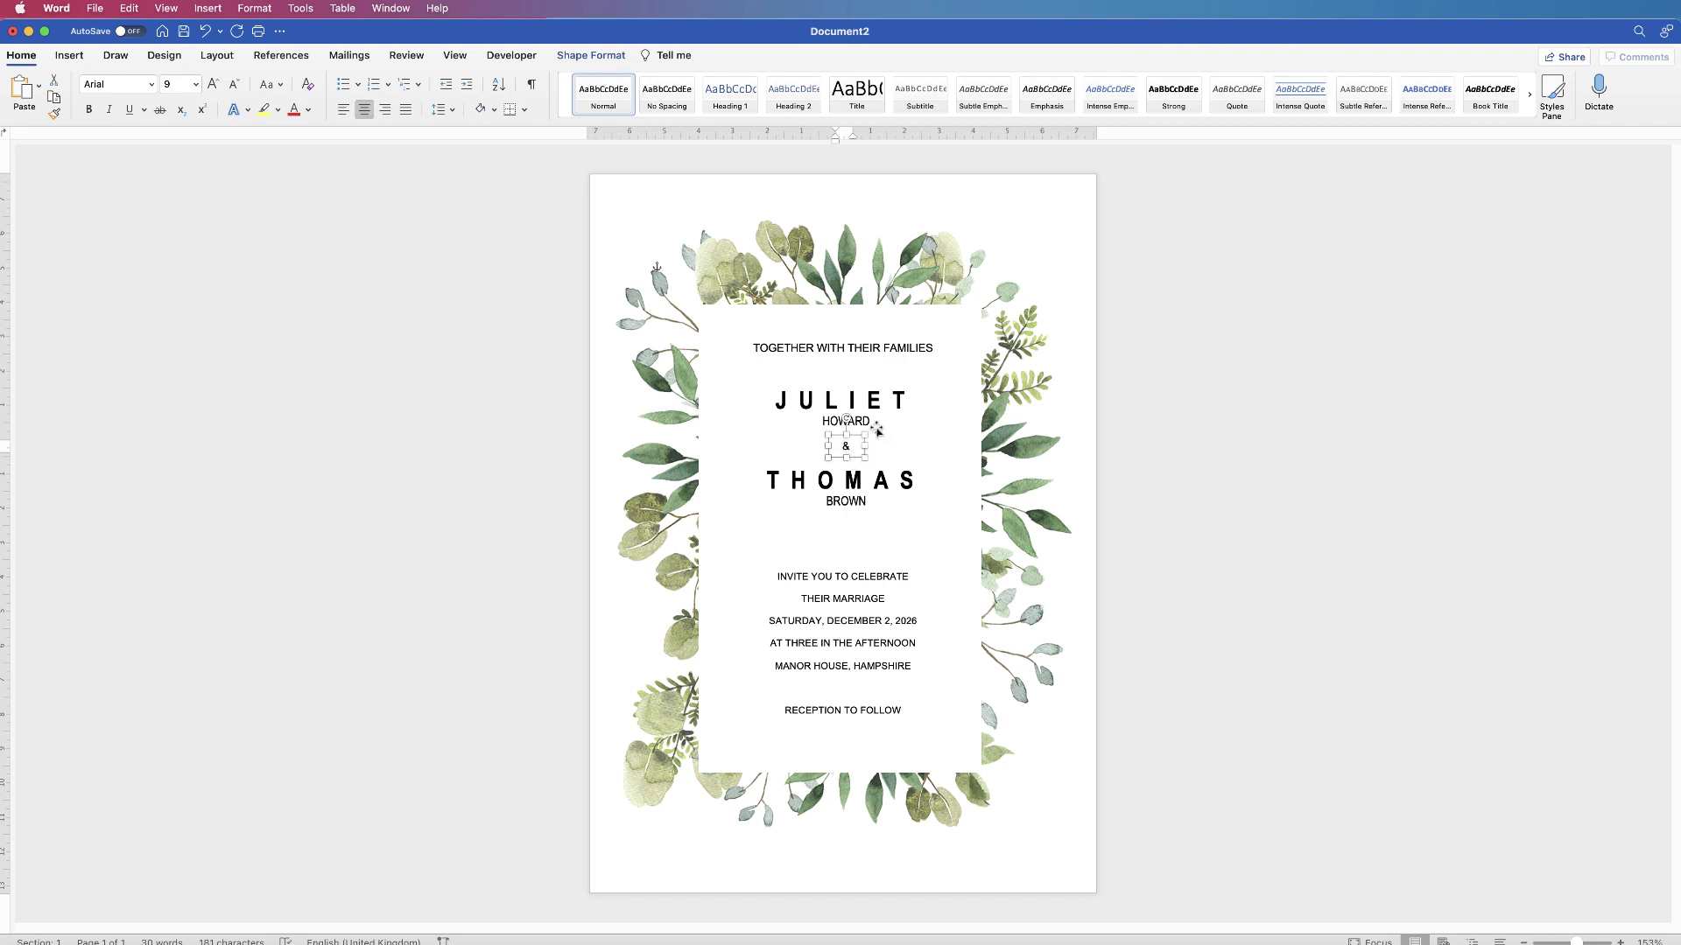
{"action": "left_click", "coordinate": [849, 415], "text": "shift"}
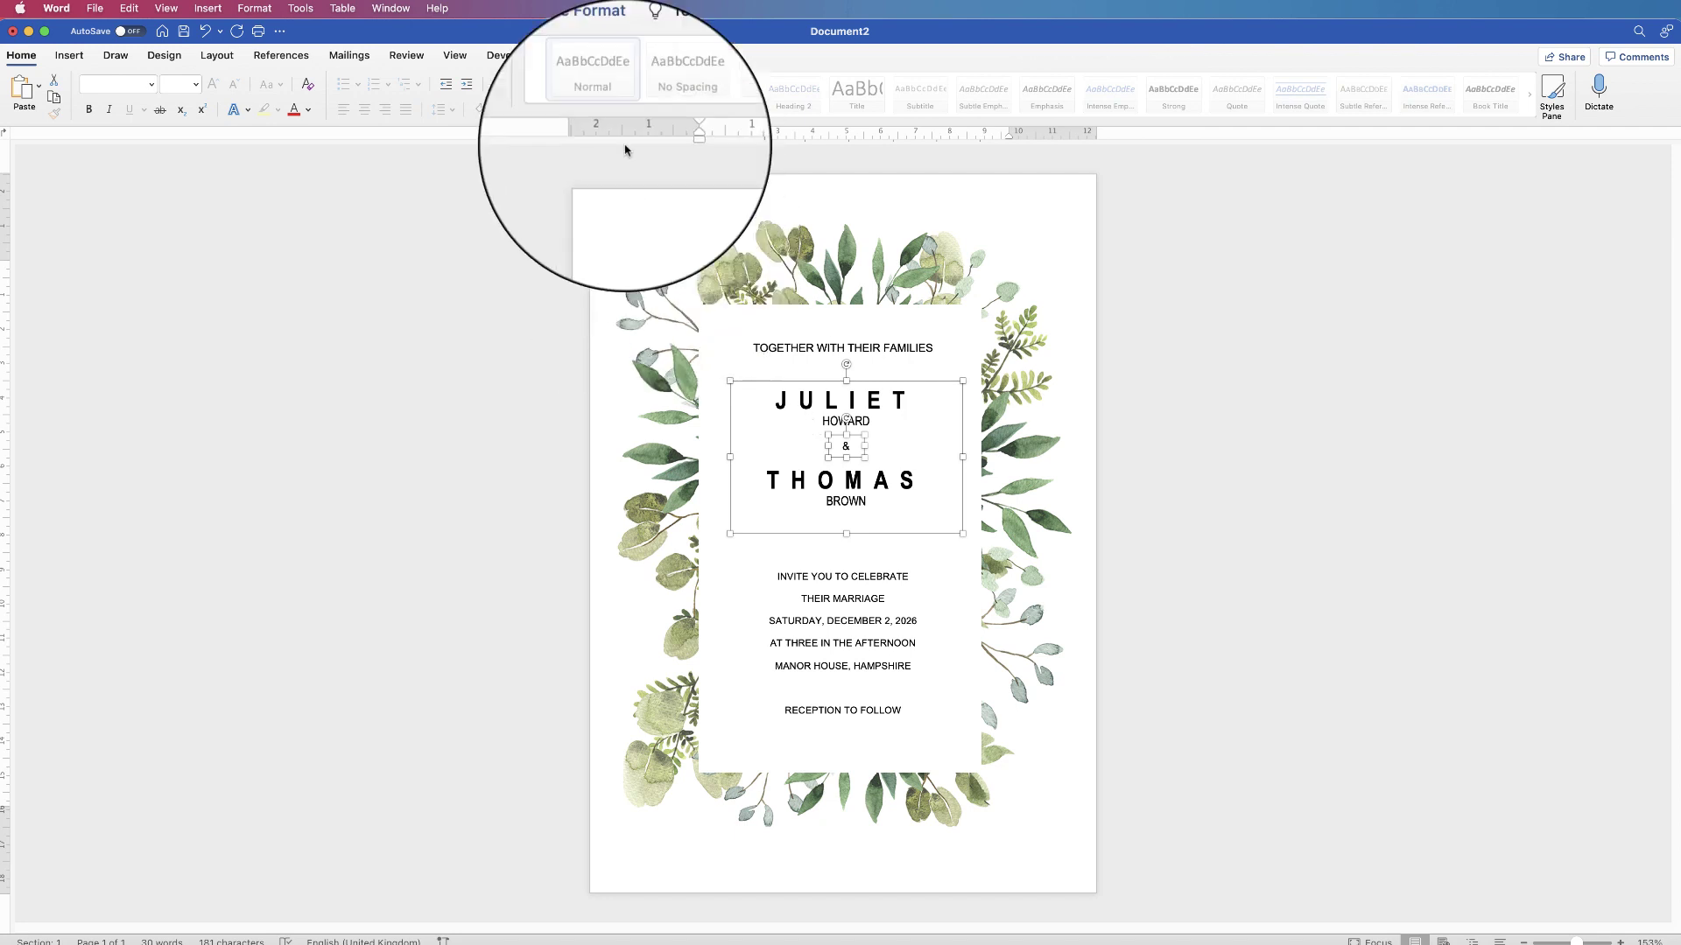
Centre the couple's names and ampersand on each other, group them, and centre the group horizontally
{"action": "left_click", "coordinate": [591, 55]}
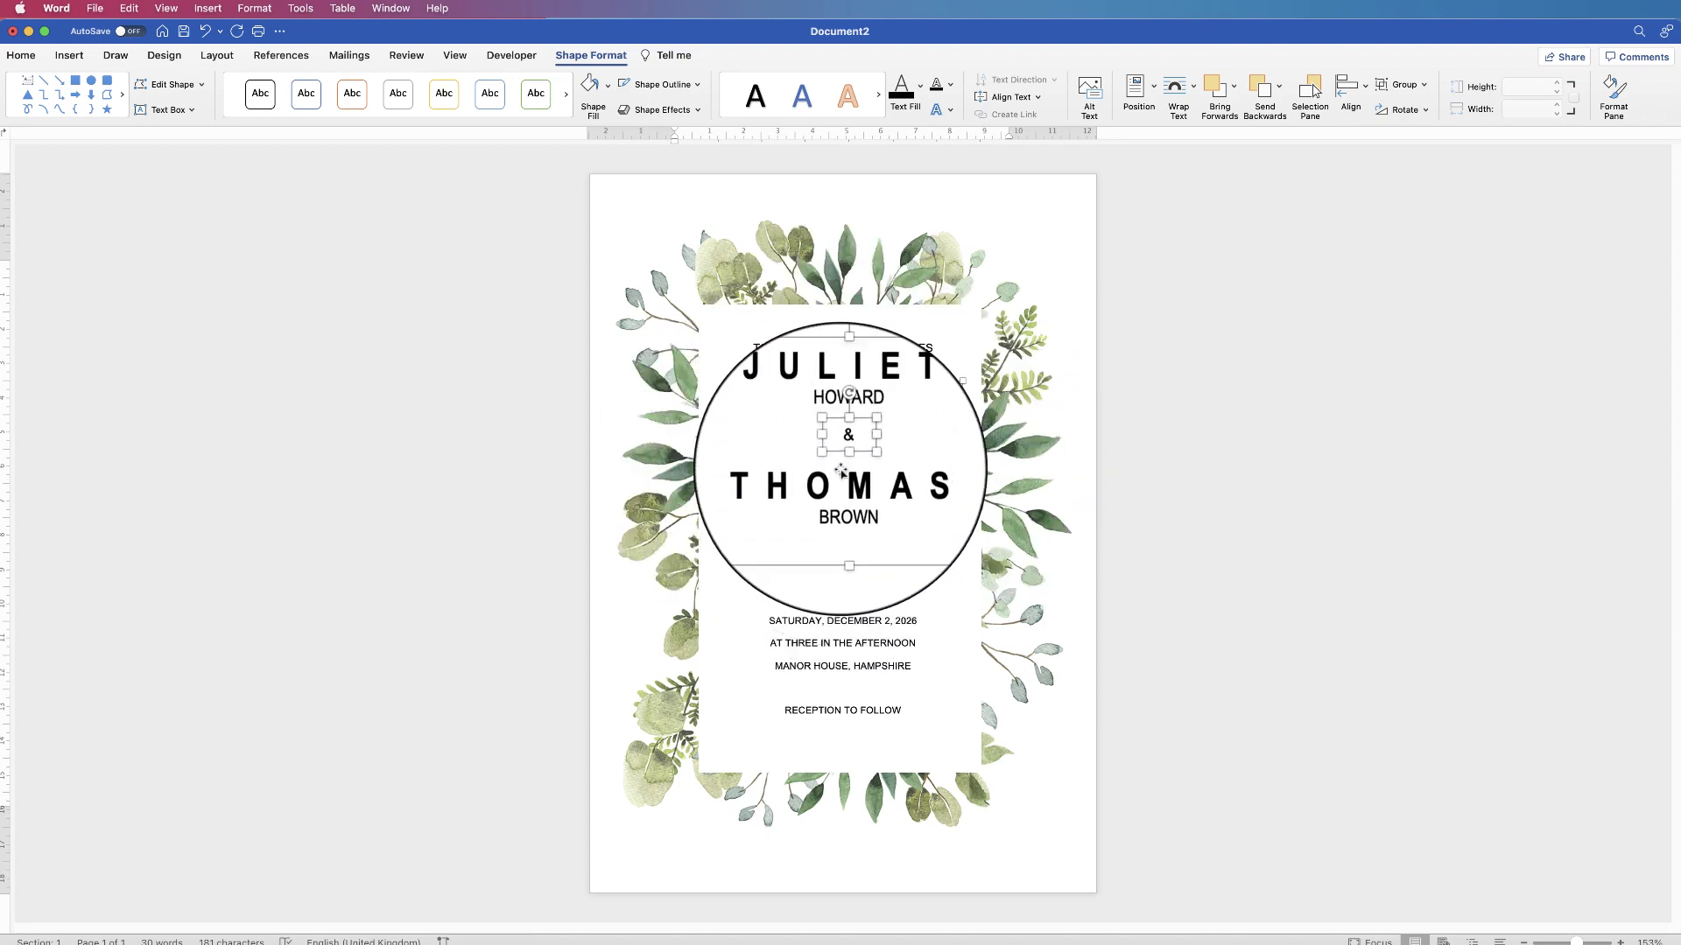
{"action": "left_click", "coordinate": [1364, 86]}
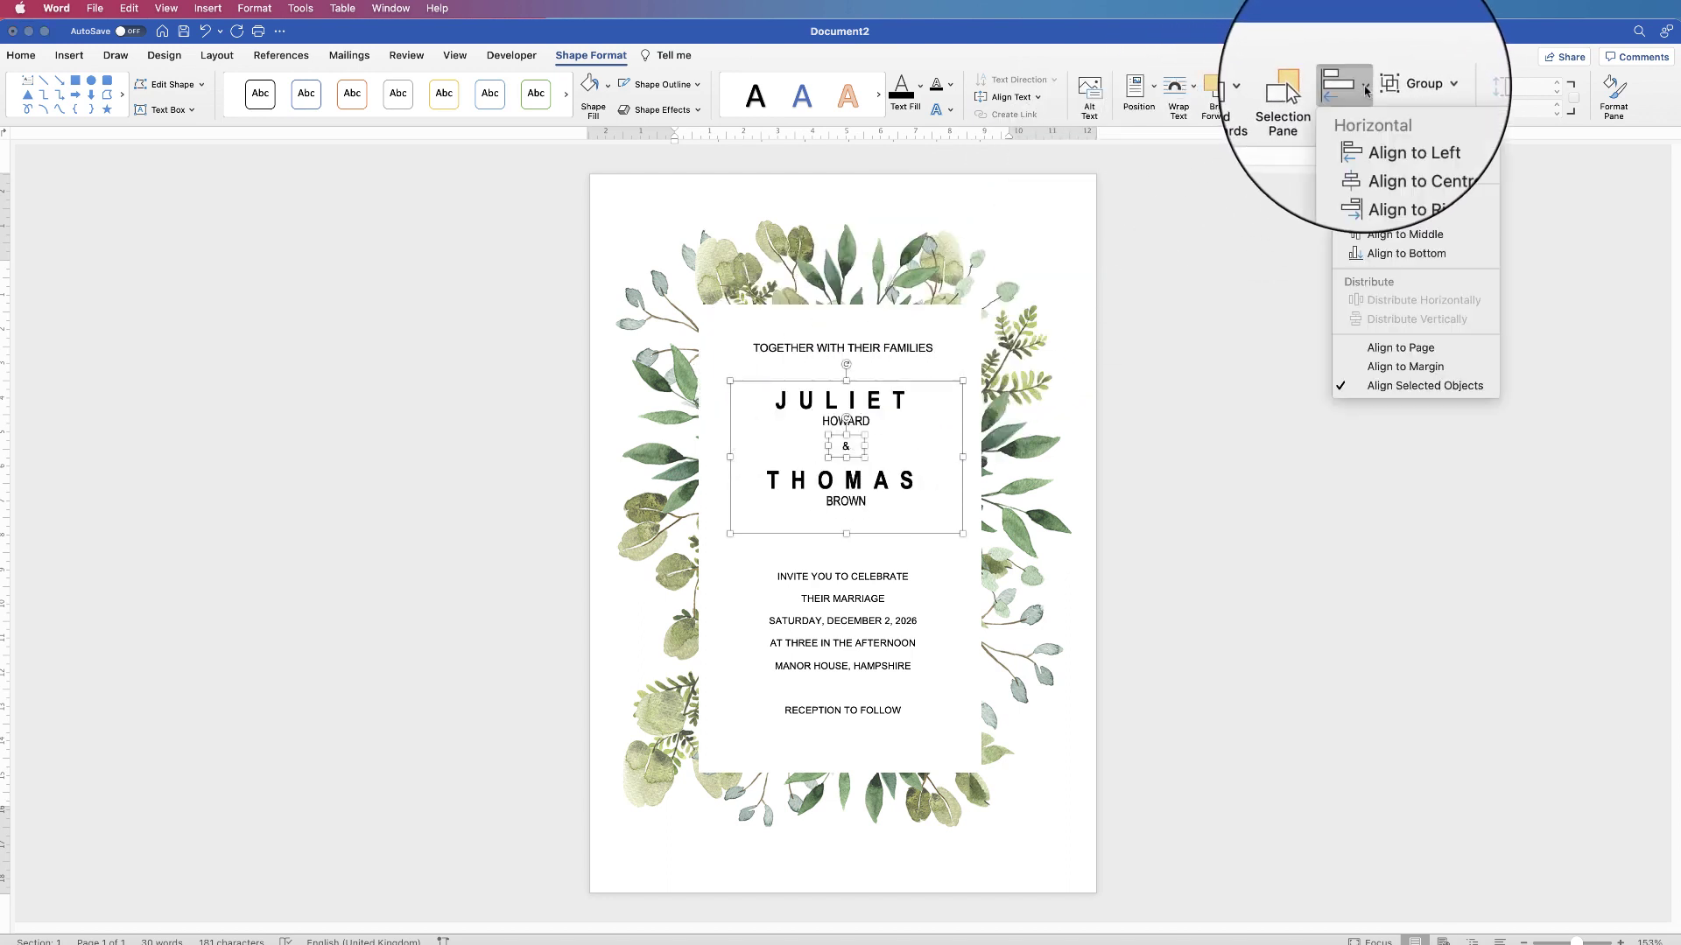
{"action": "left_click", "coordinate": [1379, 150]}
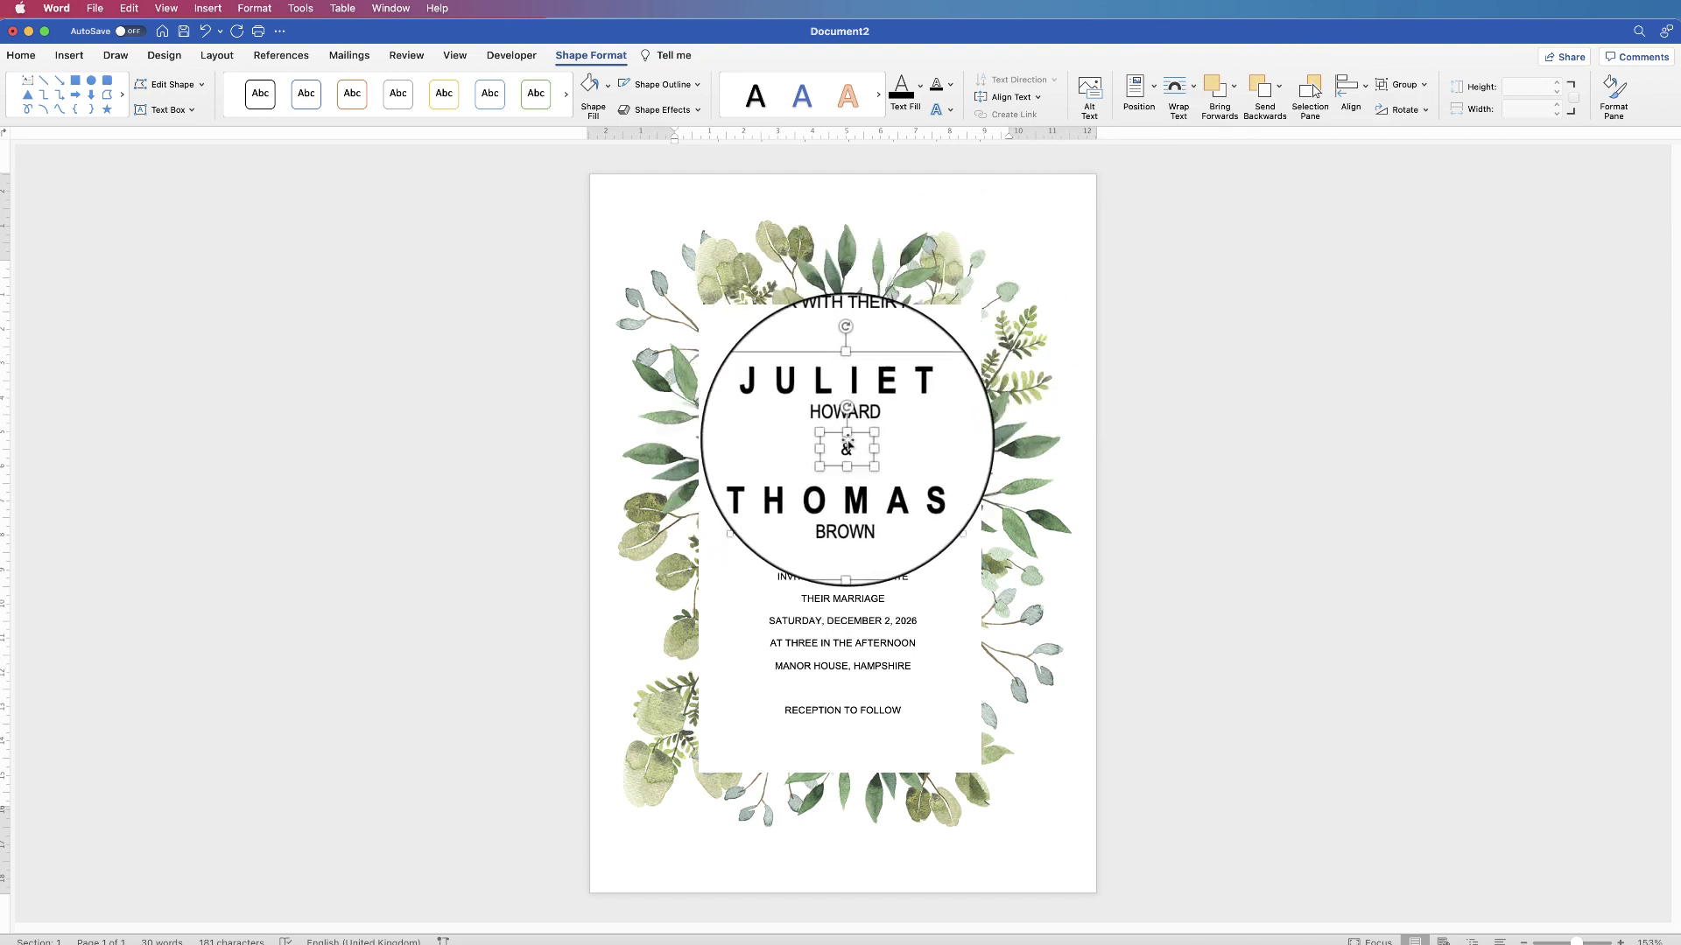
{"action": "left_click", "coordinate": [1401, 84]}
{"action": "left_click", "coordinate": [1420, 106]}
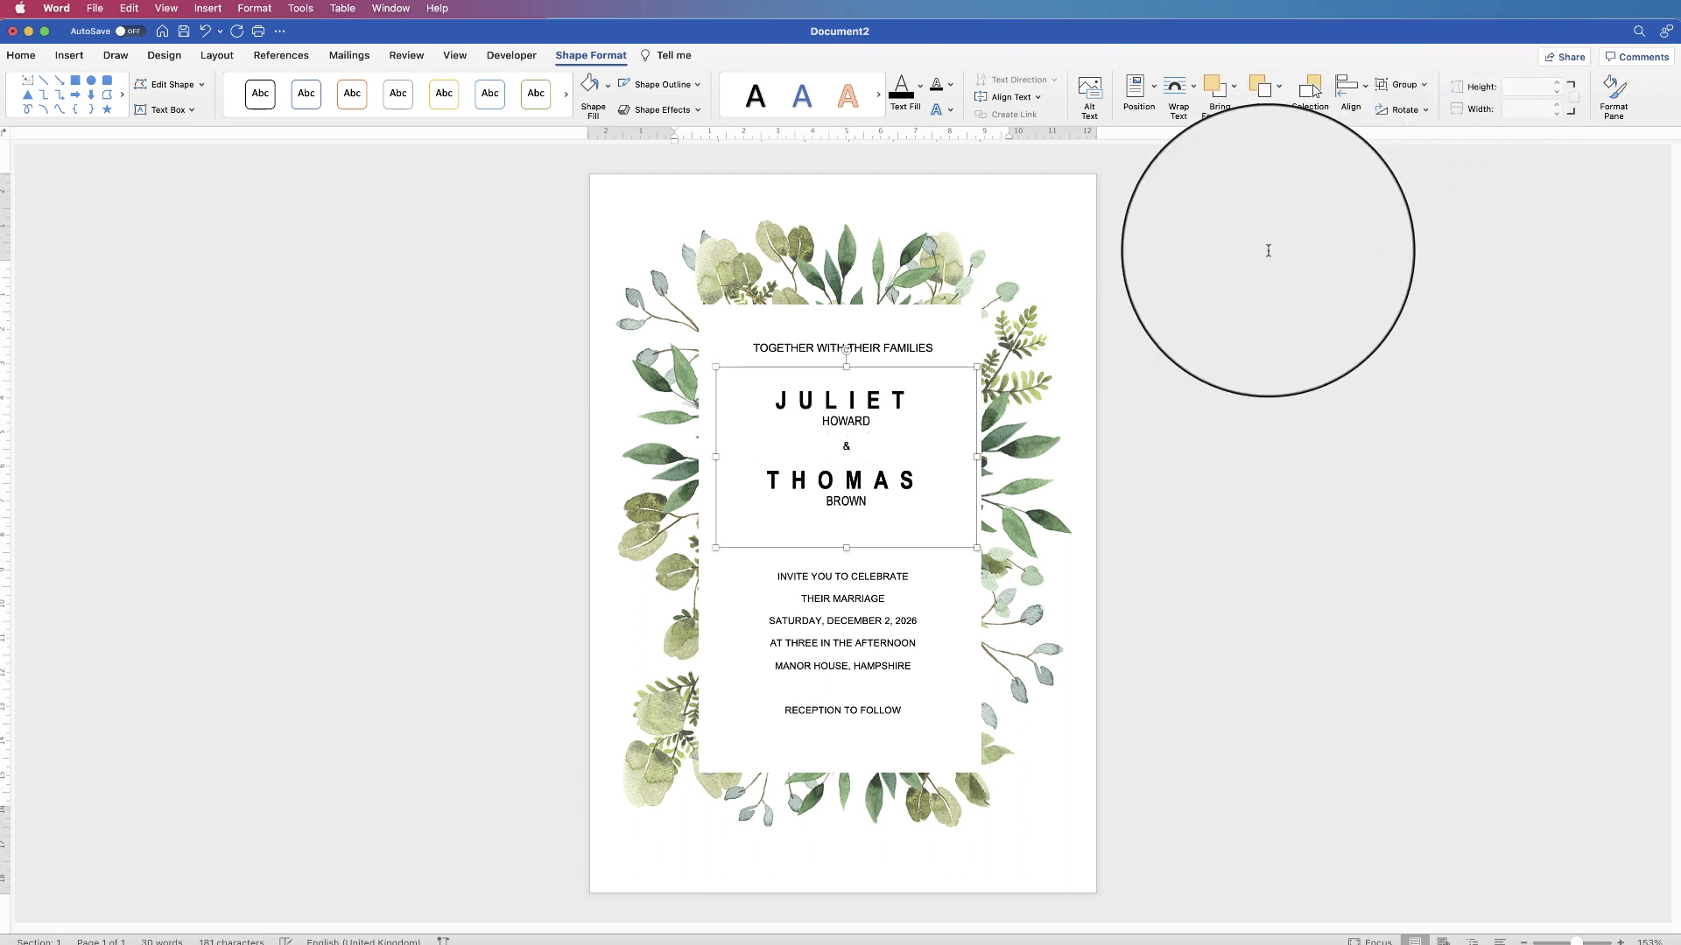
{"action": "left_click_drag", "start_coordinate": [846, 481], "coordinate": [842, 492]}
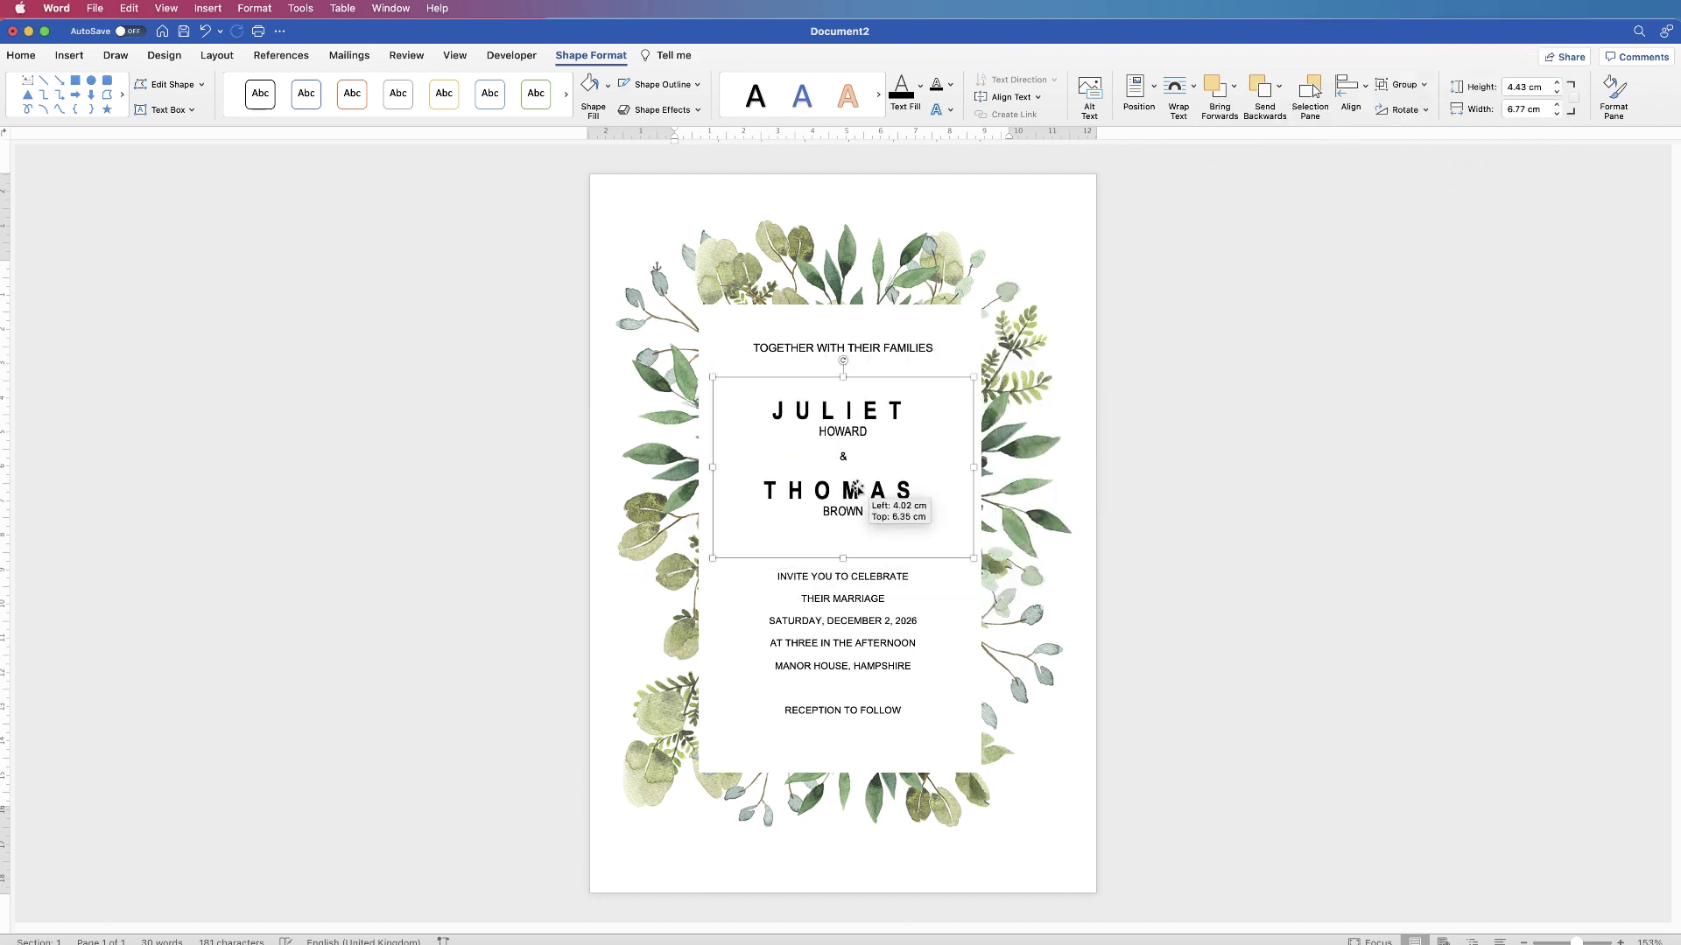
{"action": "left_click", "coordinate": [1349, 87]}
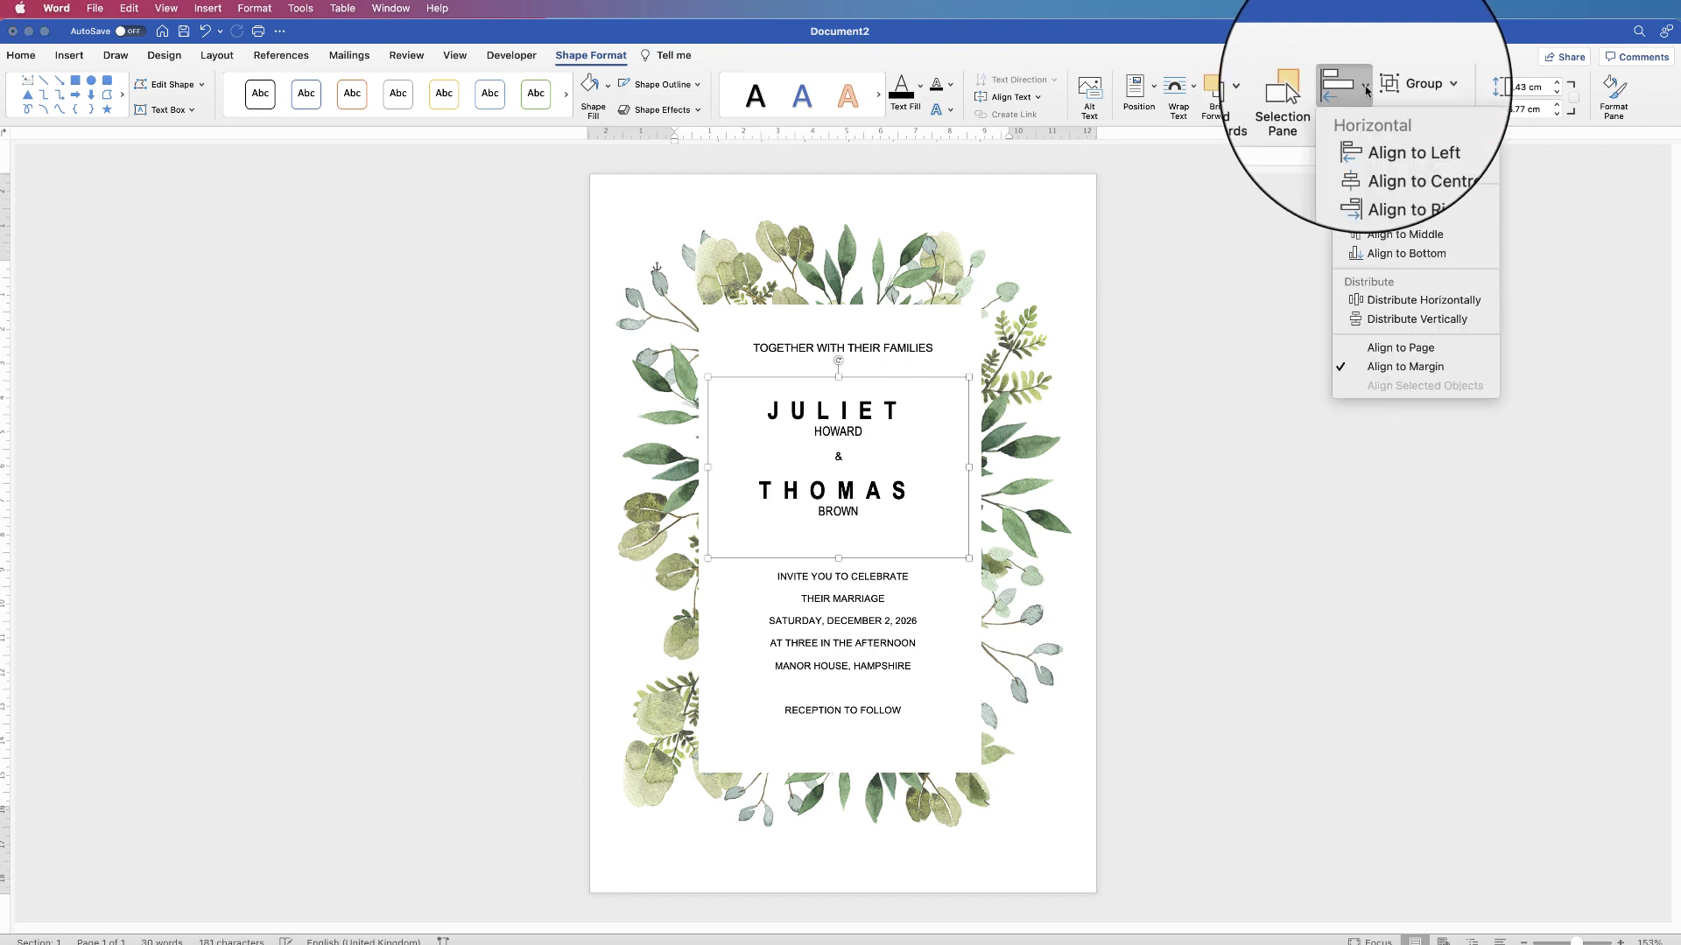
{"action": "left_click", "coordinate": [1394, 158]}
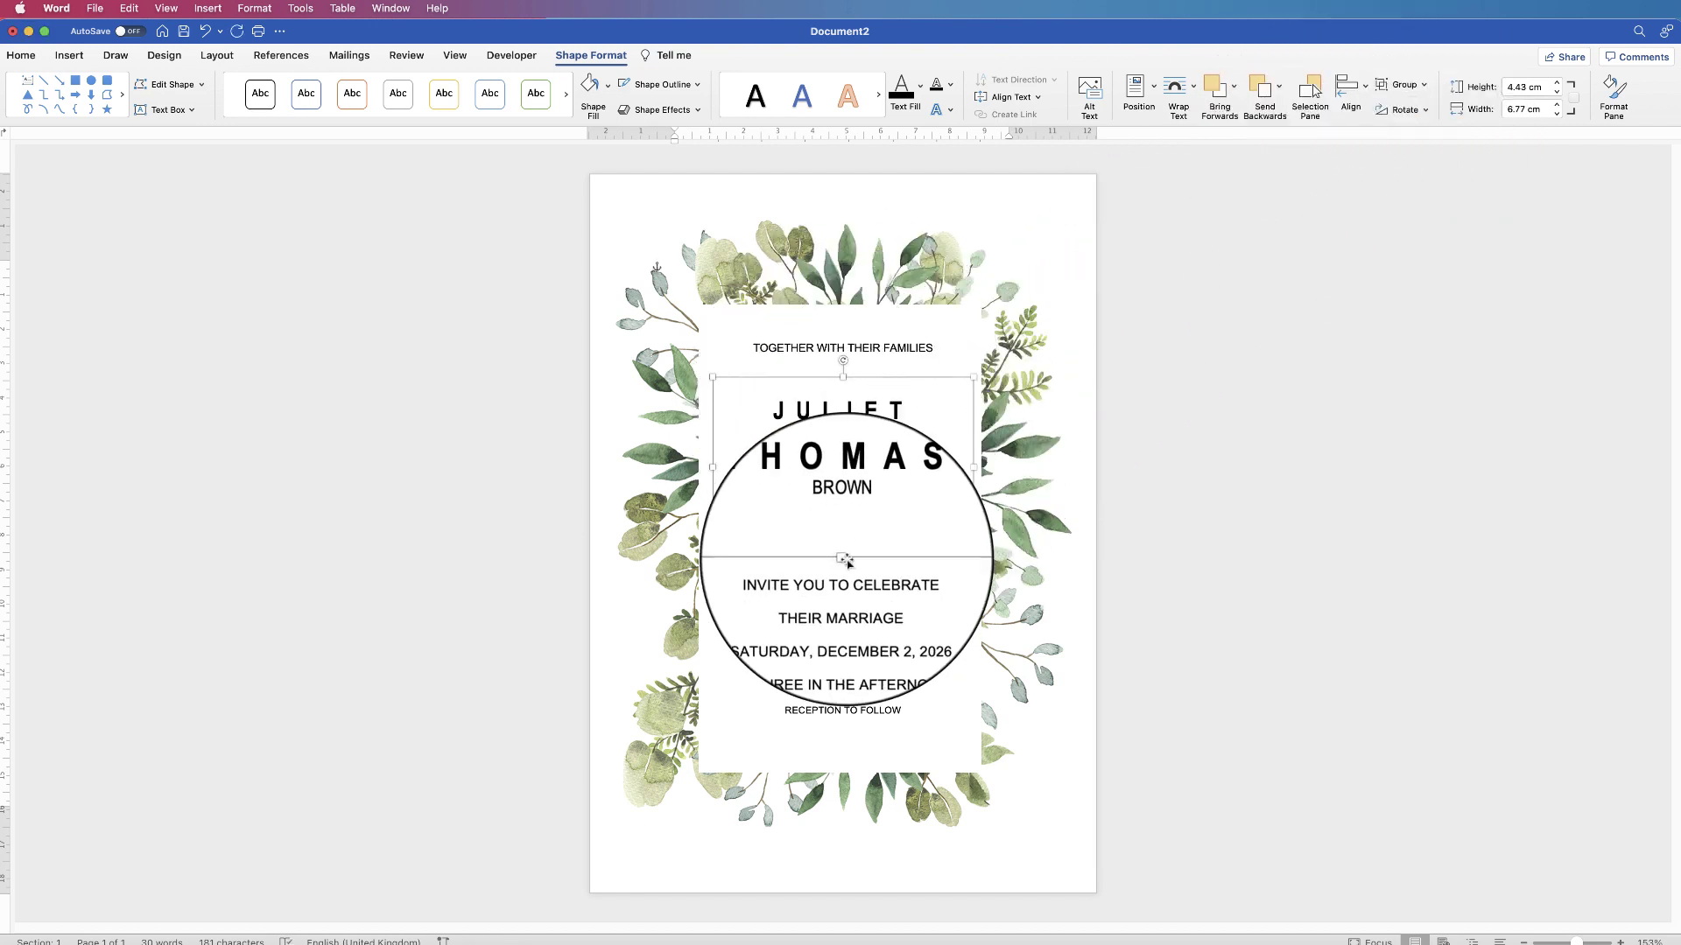
Centre the TOGETHER WITH THEIR FAMILIES line and the invitation details box horizontally on the page
{"action": "left_click", "coordinate": [873, 348]}
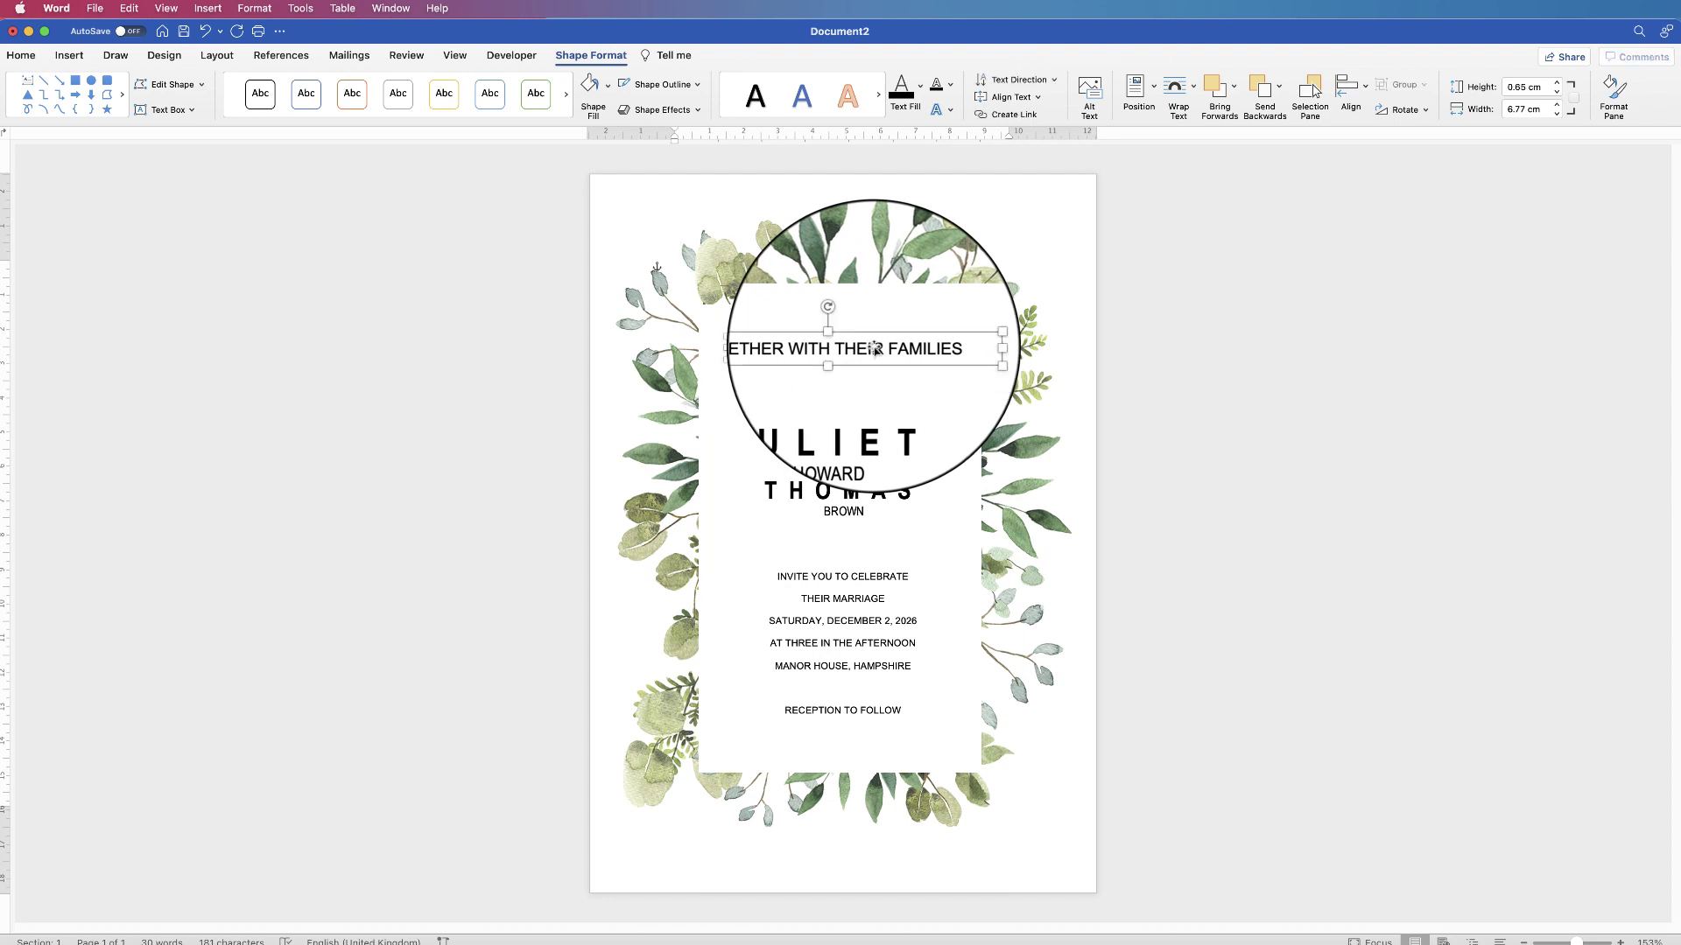
{"action": "left_click", "coordinate": [1363, 88]}
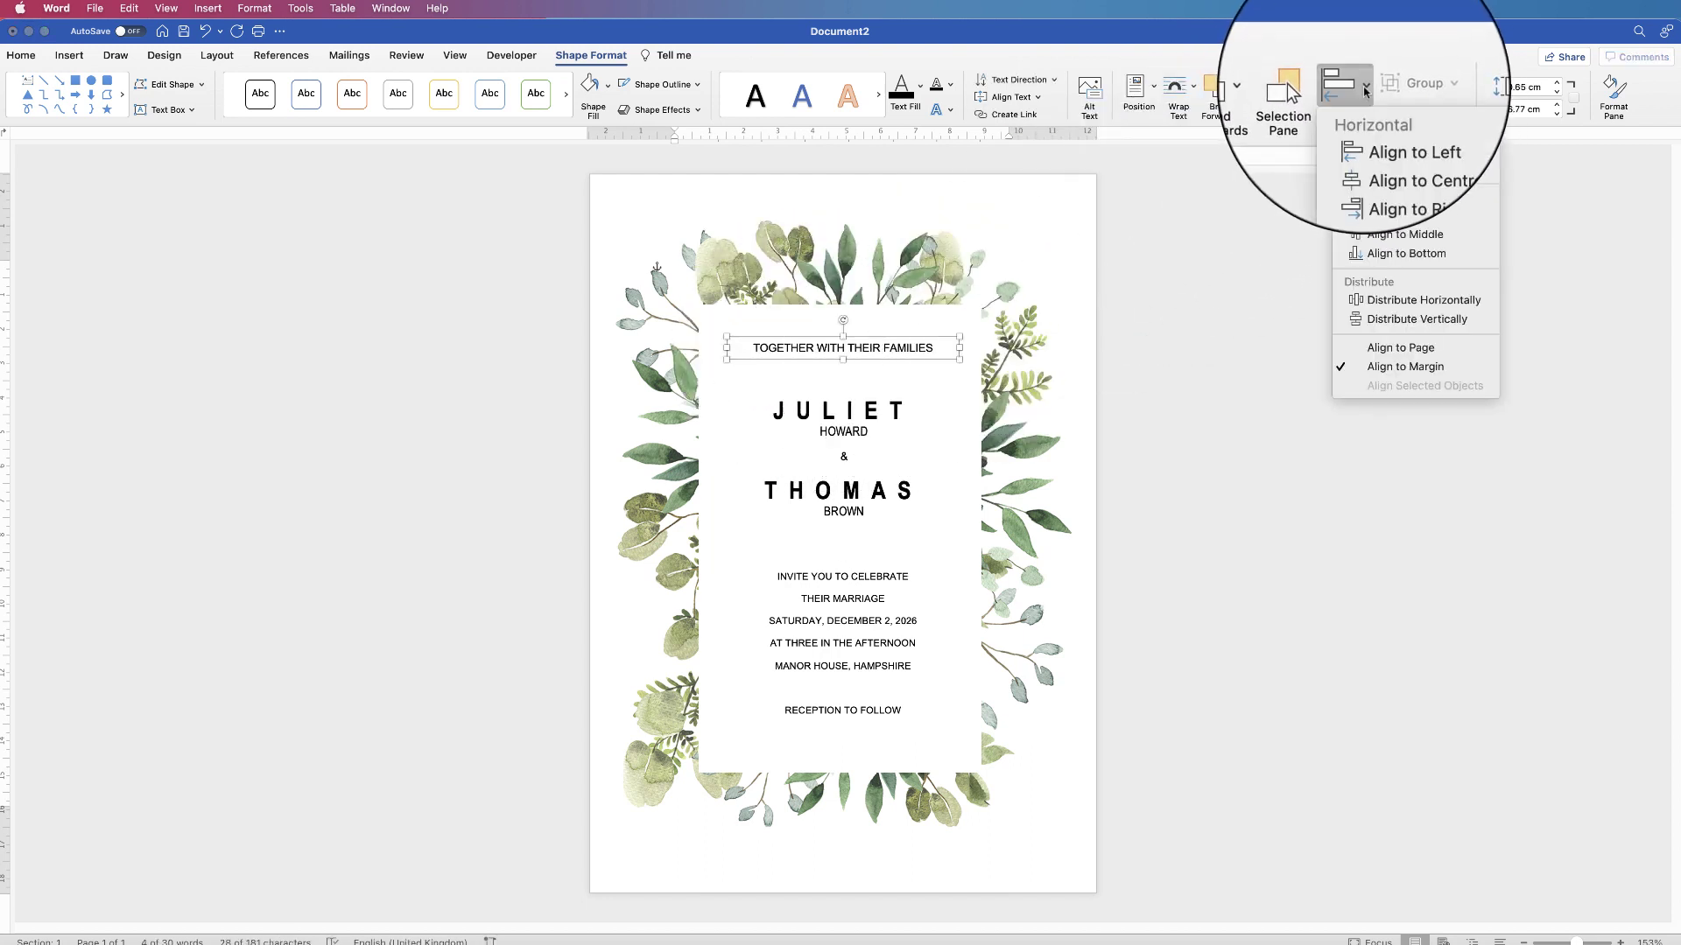
{"action": "left_click", "coordinate": [1395, 155]}
{"action": "left_click", "coordinate": [888, 610]}
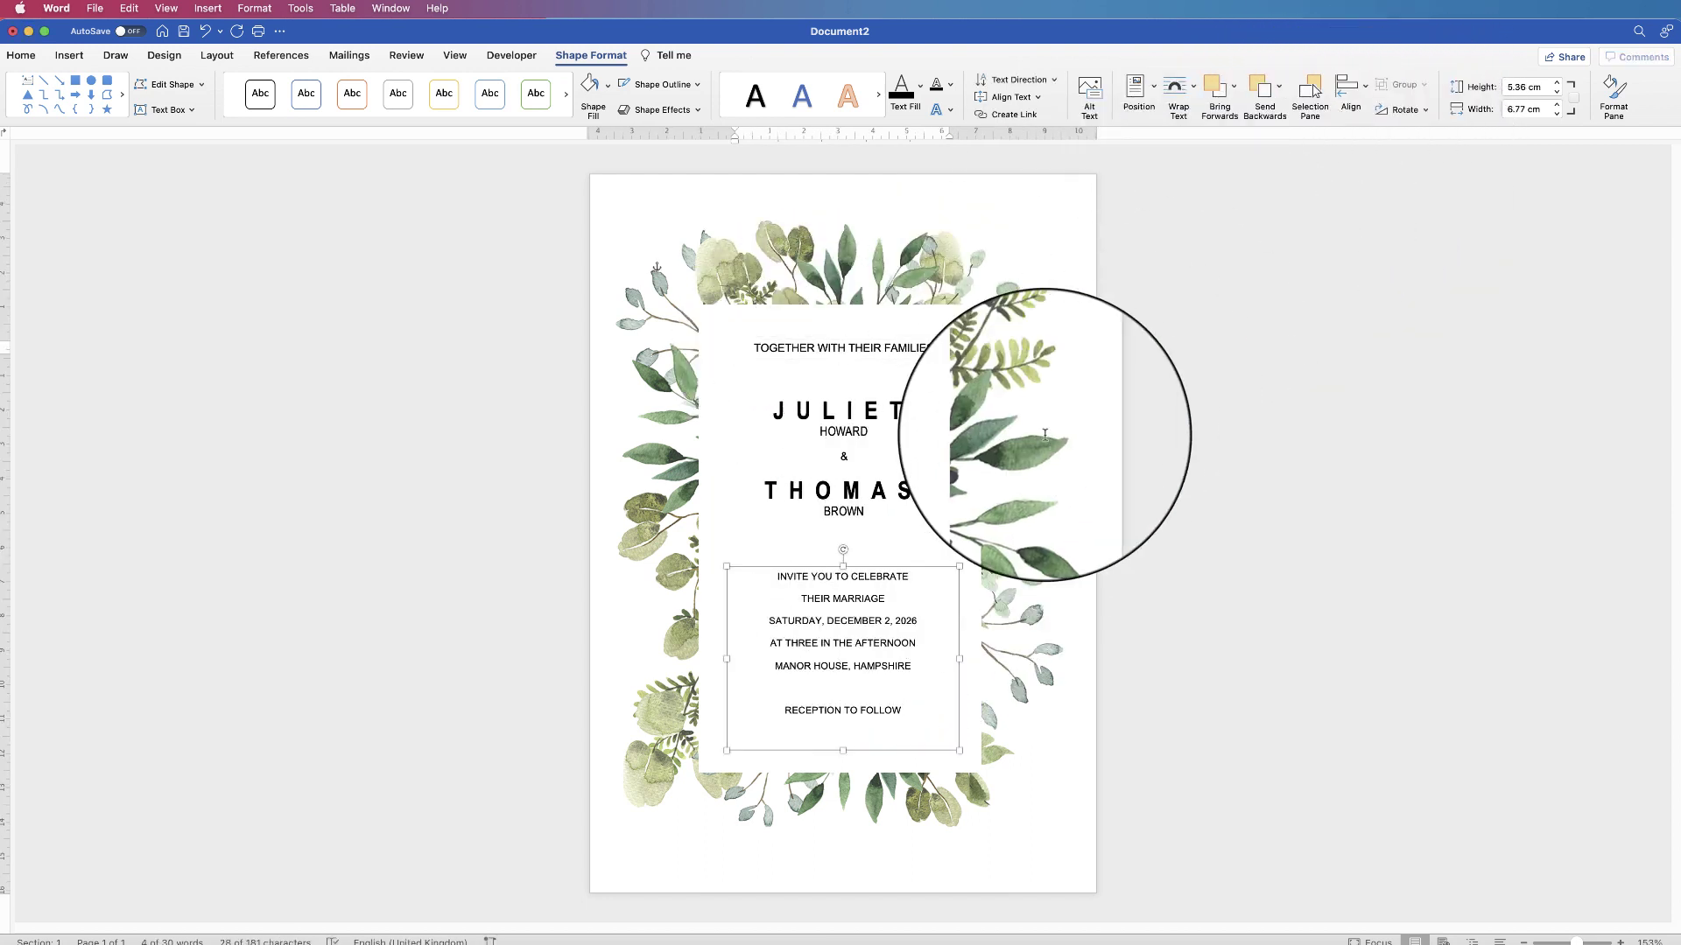
{"action": "left_click", "coordinate": [1352, 89]}
{"action": "left_click", "coordinate": [1376, 152]}
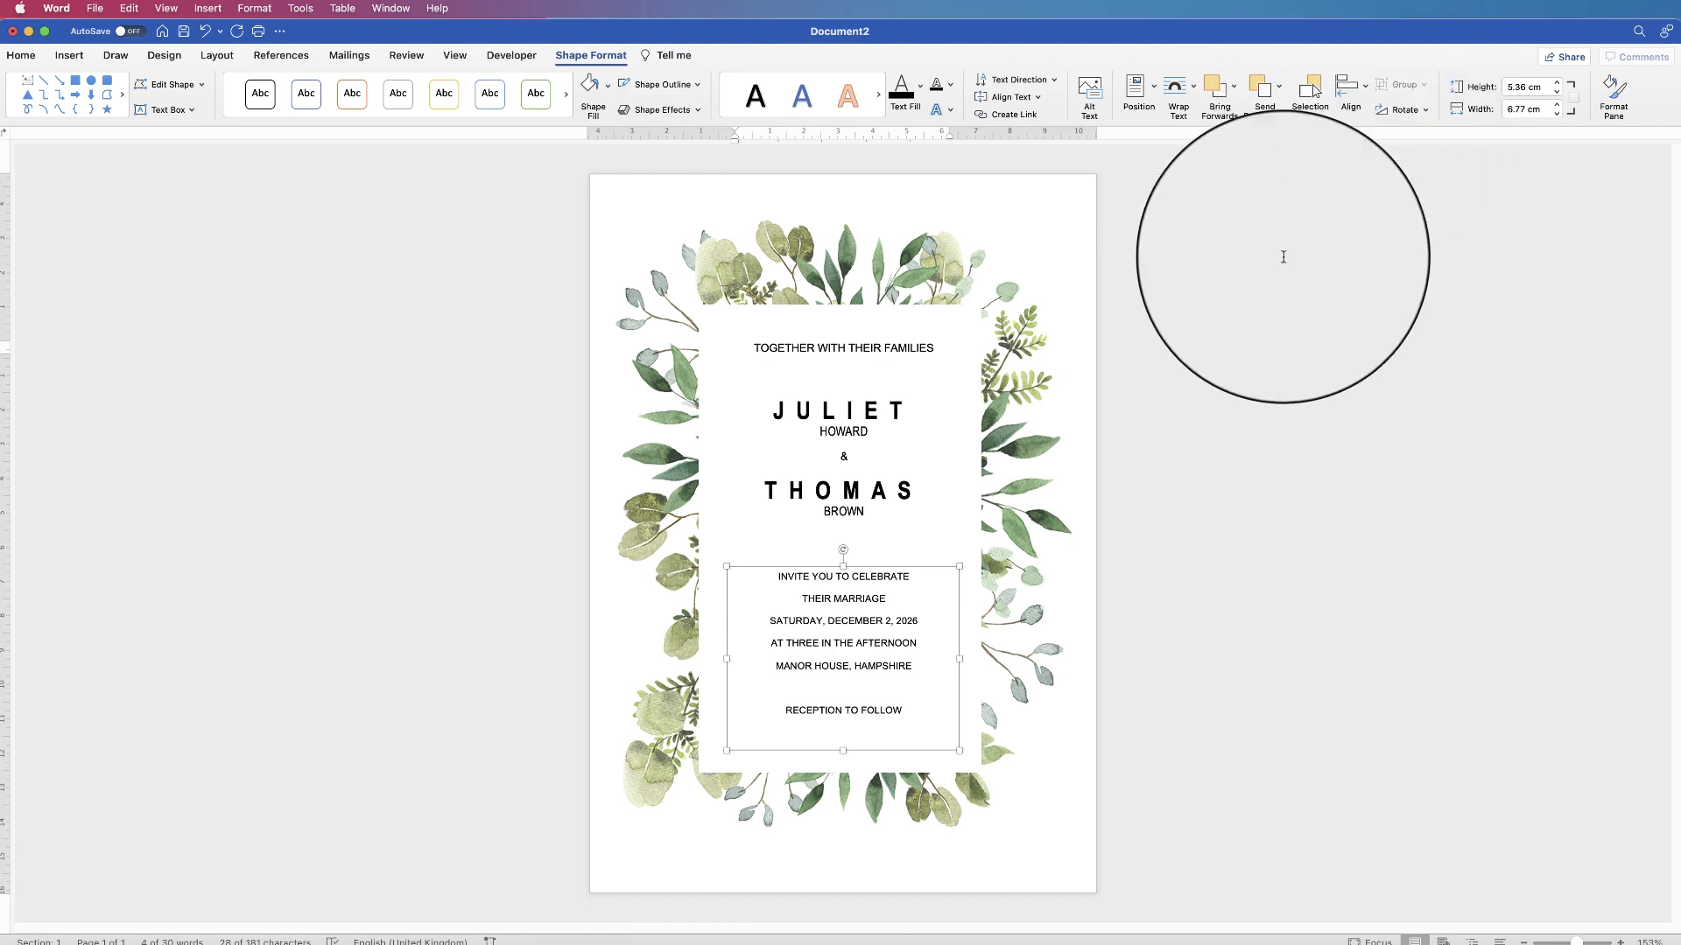
{"action": "left_click", "coordinate": [1406, 870]}
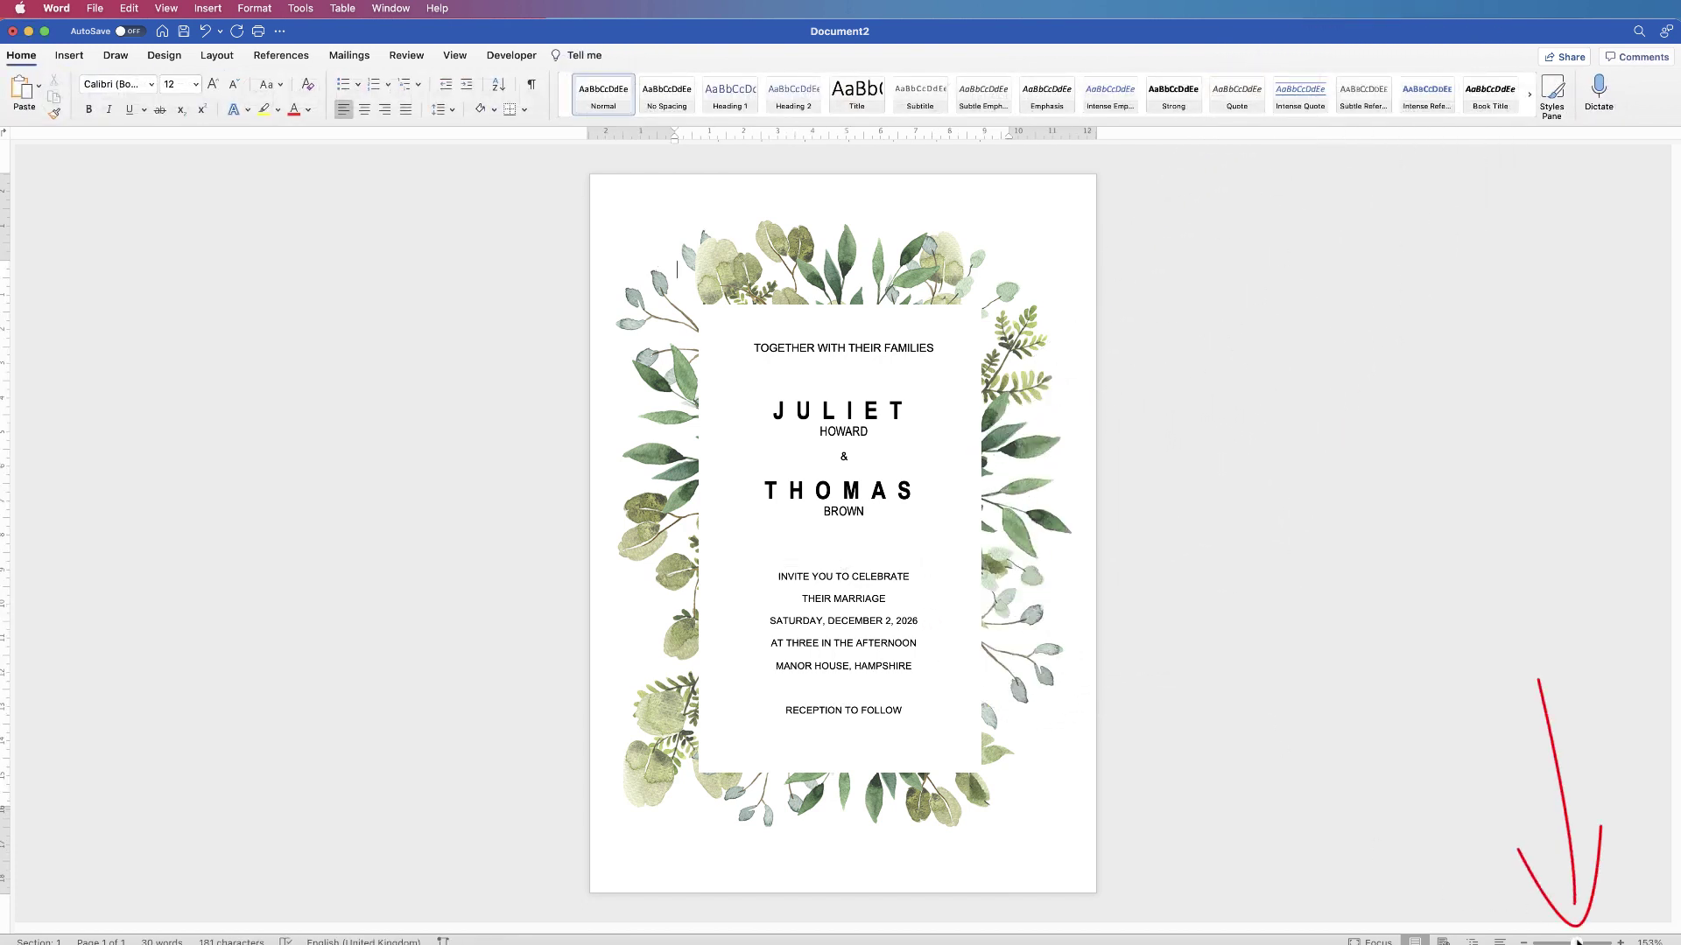
Move the TOGETHER WITH THEIR FAMILIES line slightly lower, toward the names
{"action": "left_click_drag", "start_coordinate": [1580, 941], "coordinate": [1559, 941]}
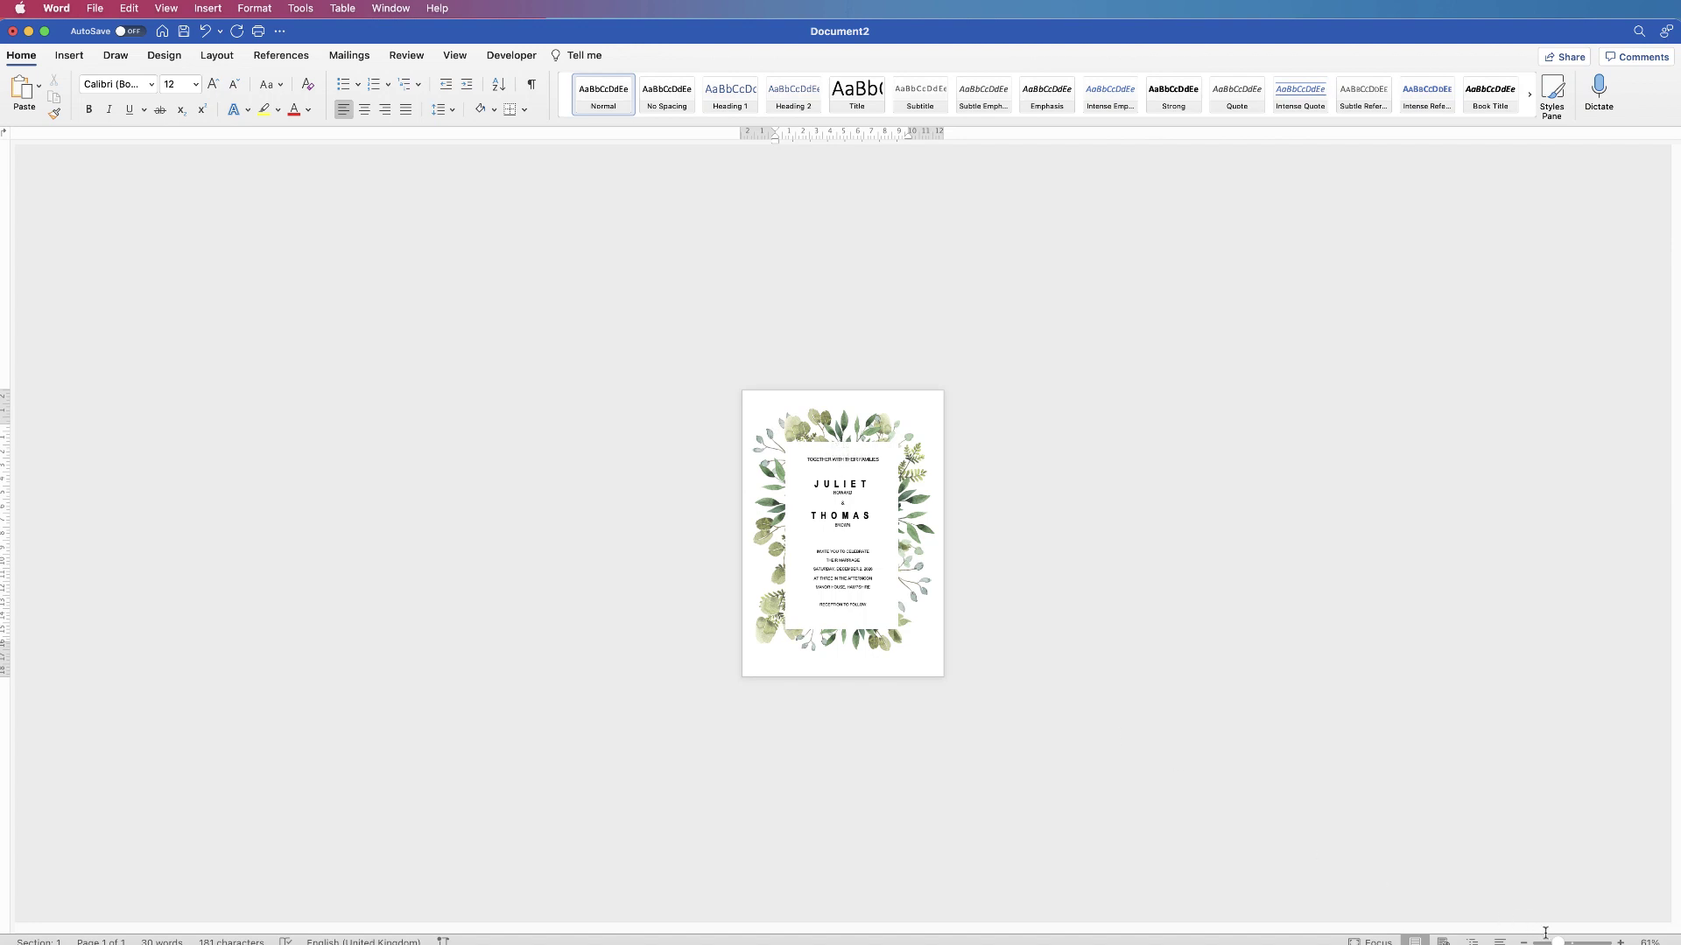
{"action": "left_click_drag", "start_coordinate": [1557, 941], "coordinate": [1576, 941]}
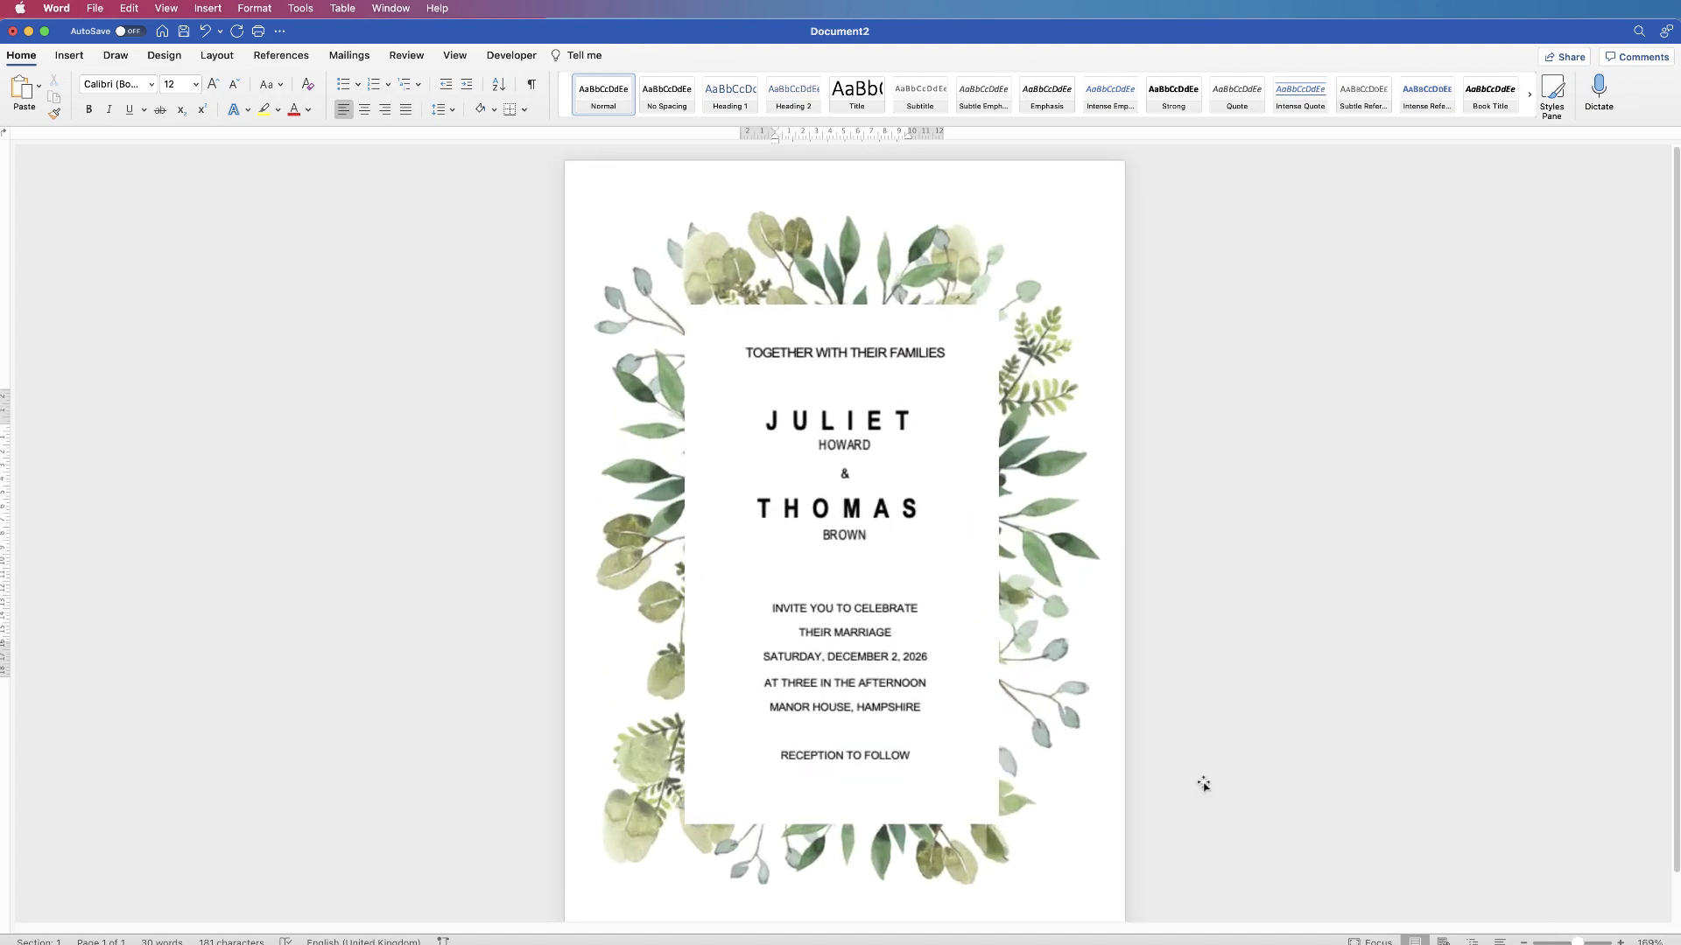
{"action": "left_click", "coordinate": [825, 358]}
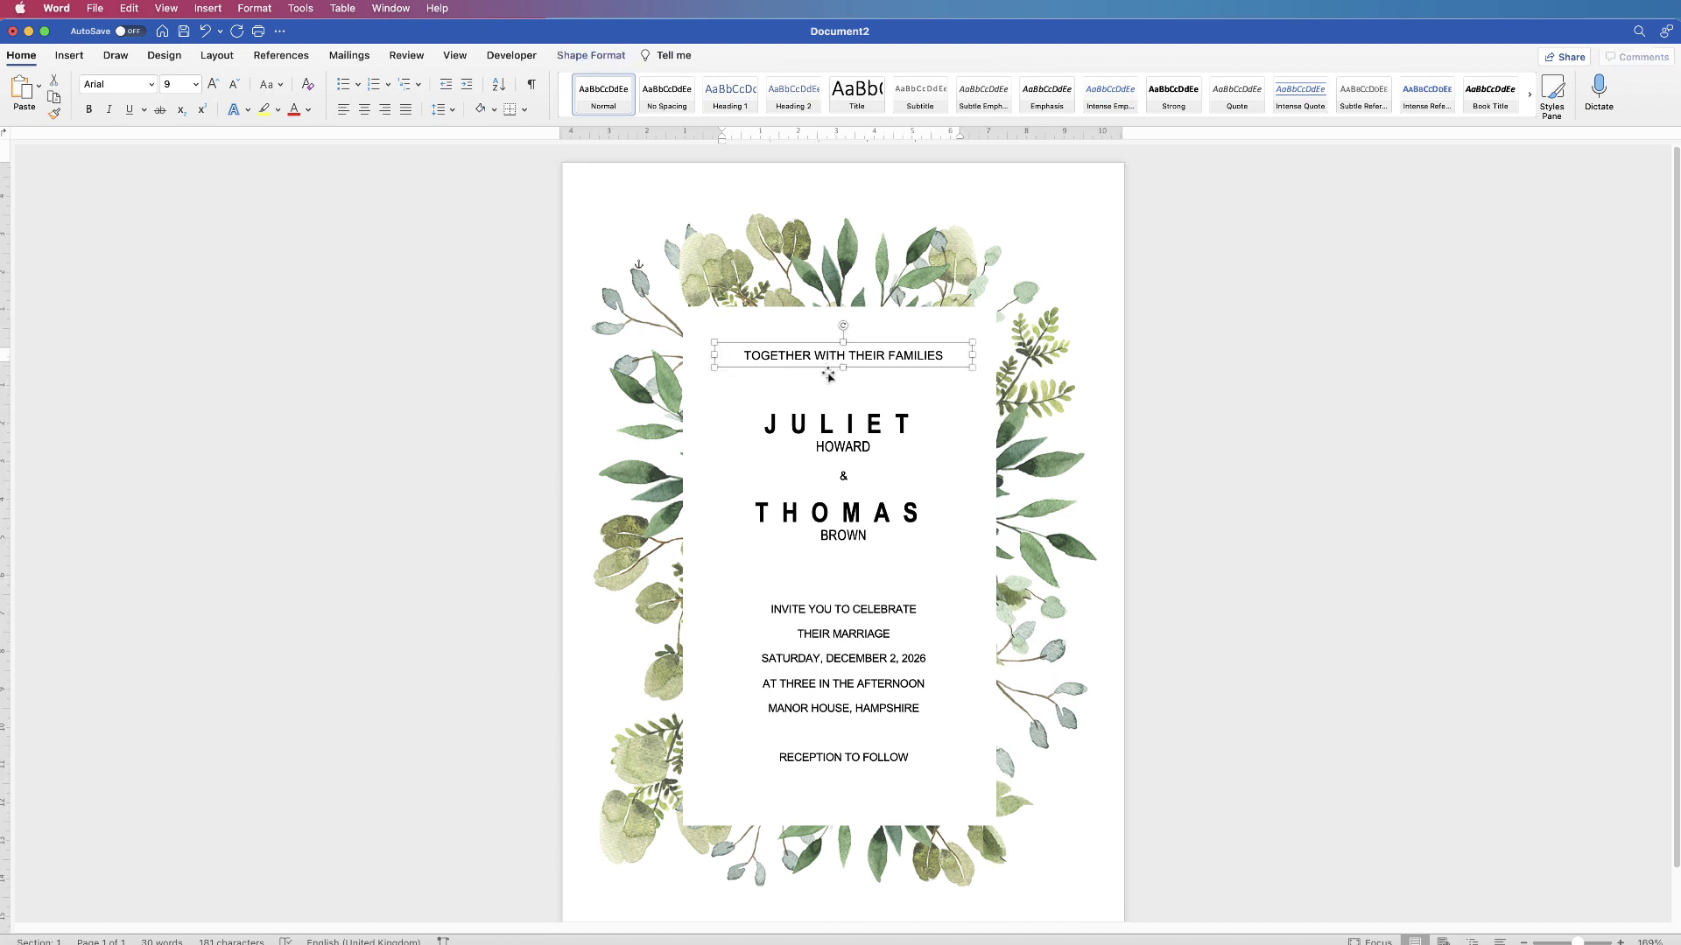
{"action": "left_click_drag", "start_coordinate": [828, 375], "coordinate": [833, 378]}
Nudge the couple's names text box slightly down
{"action": "scroll", "coordinate": [843, 534], "scroll_direction": "down", "scroll_amount": 5}
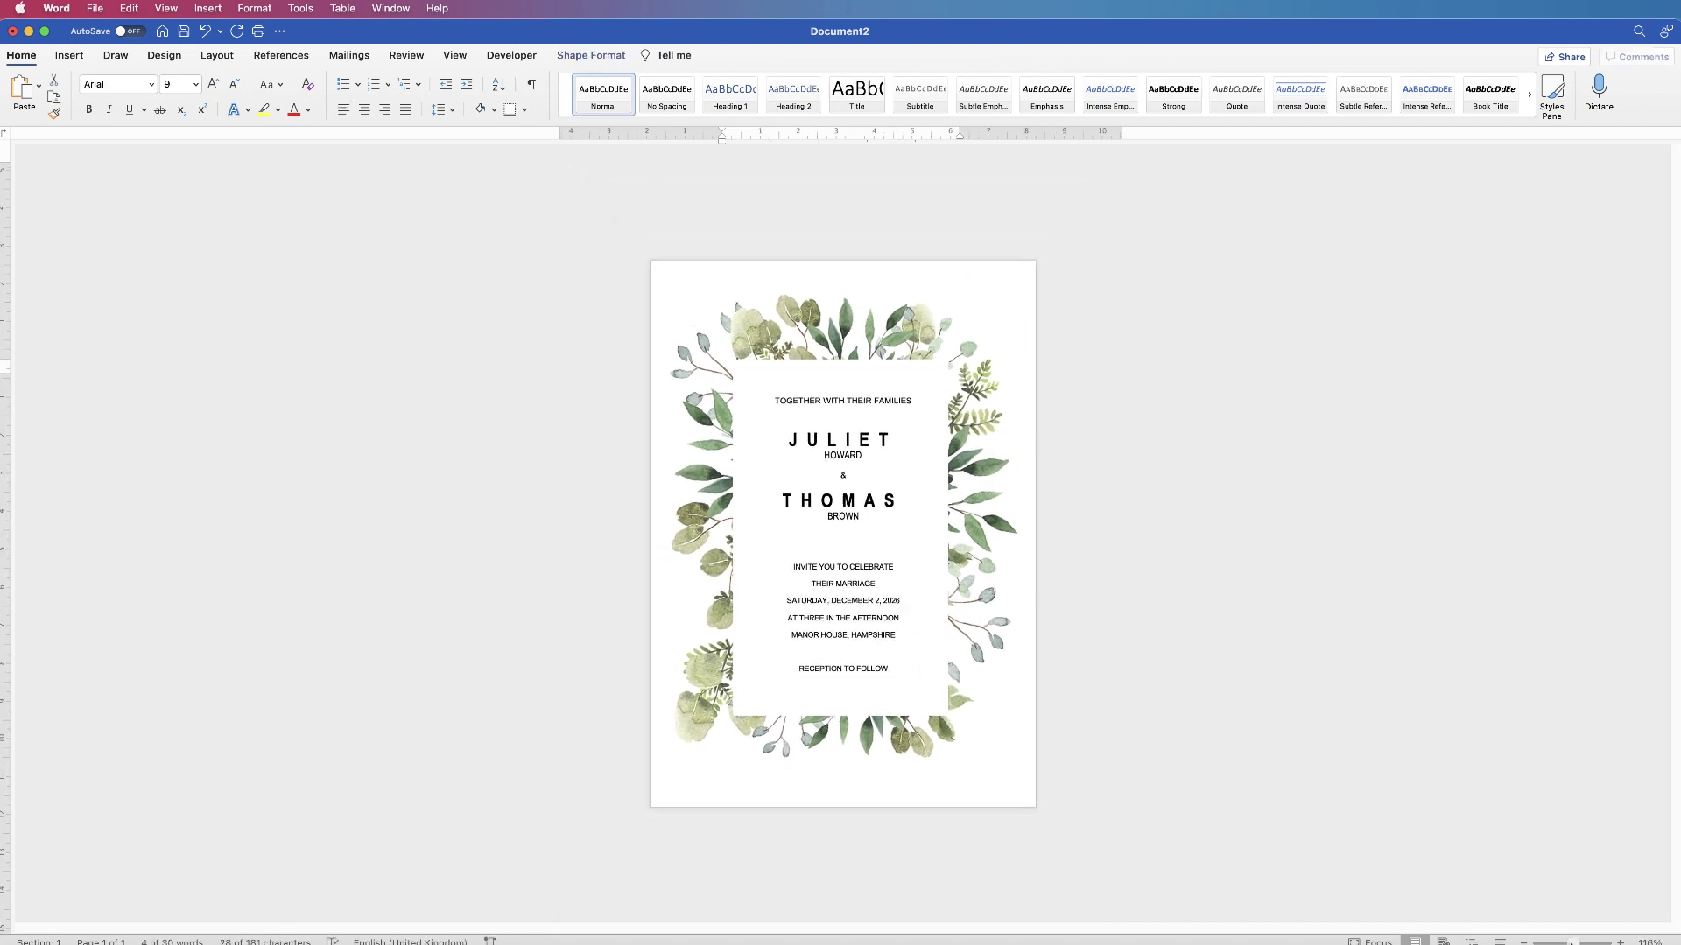
{"action": "left_click", "coordinate": [829, 490]}
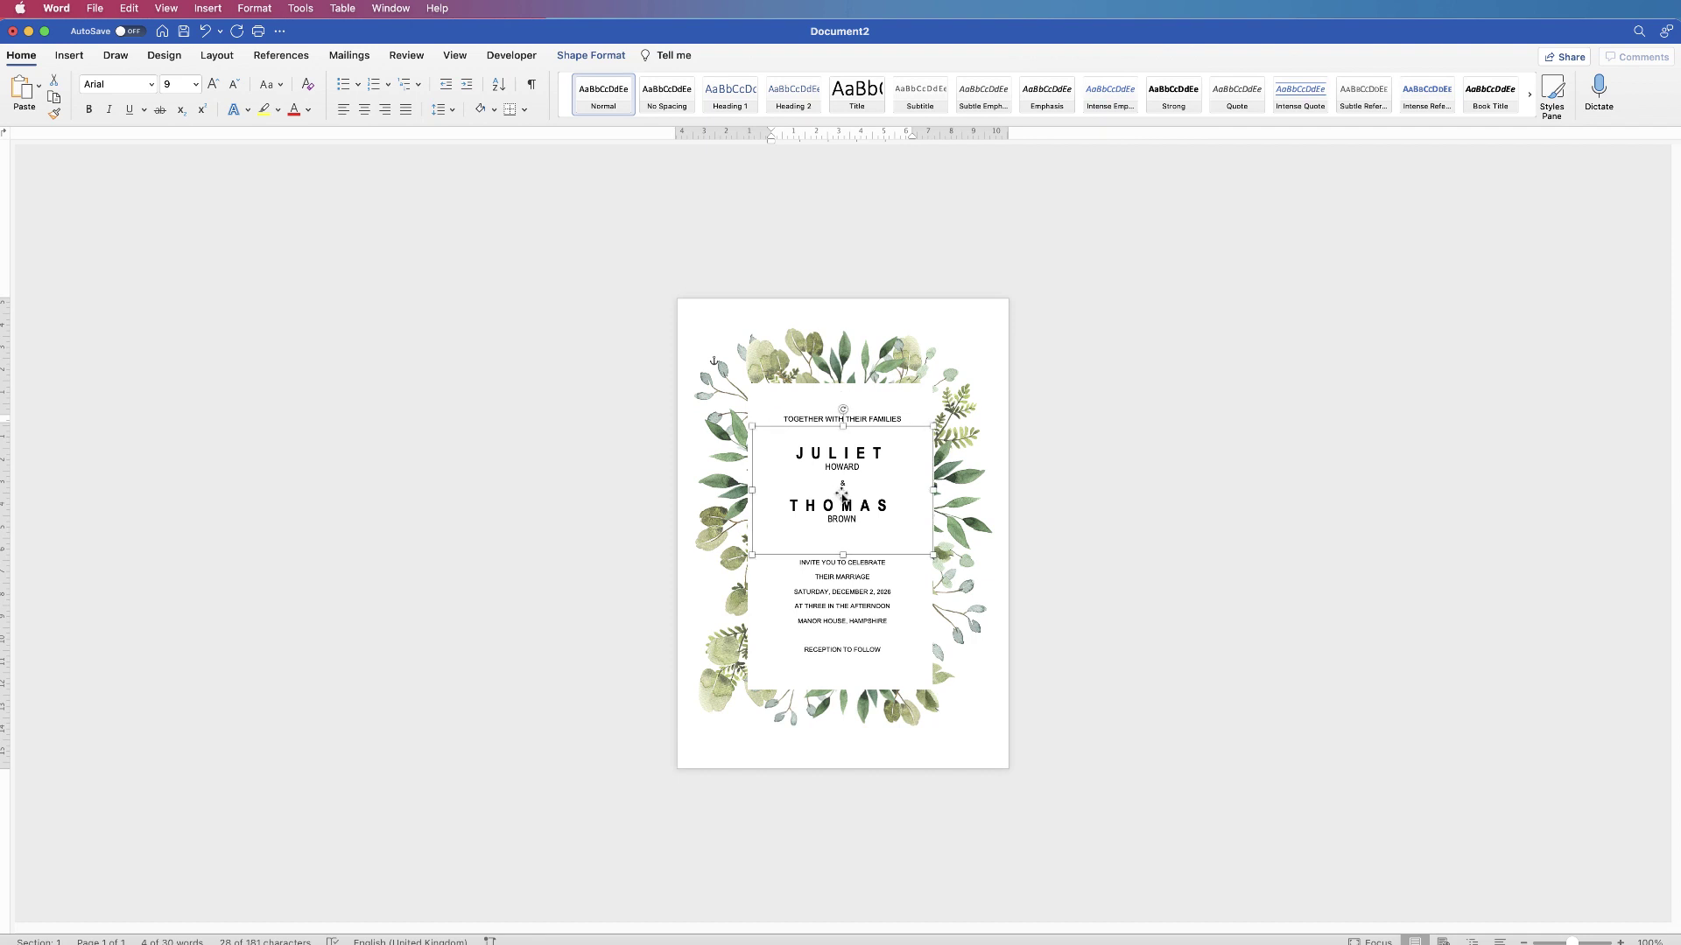
{"action": "left_click_drag", "start_coordinate": [863, 529], "coordinate": [867, 532]}
{"action": "left_click", "coordinate": [1021, 568]}
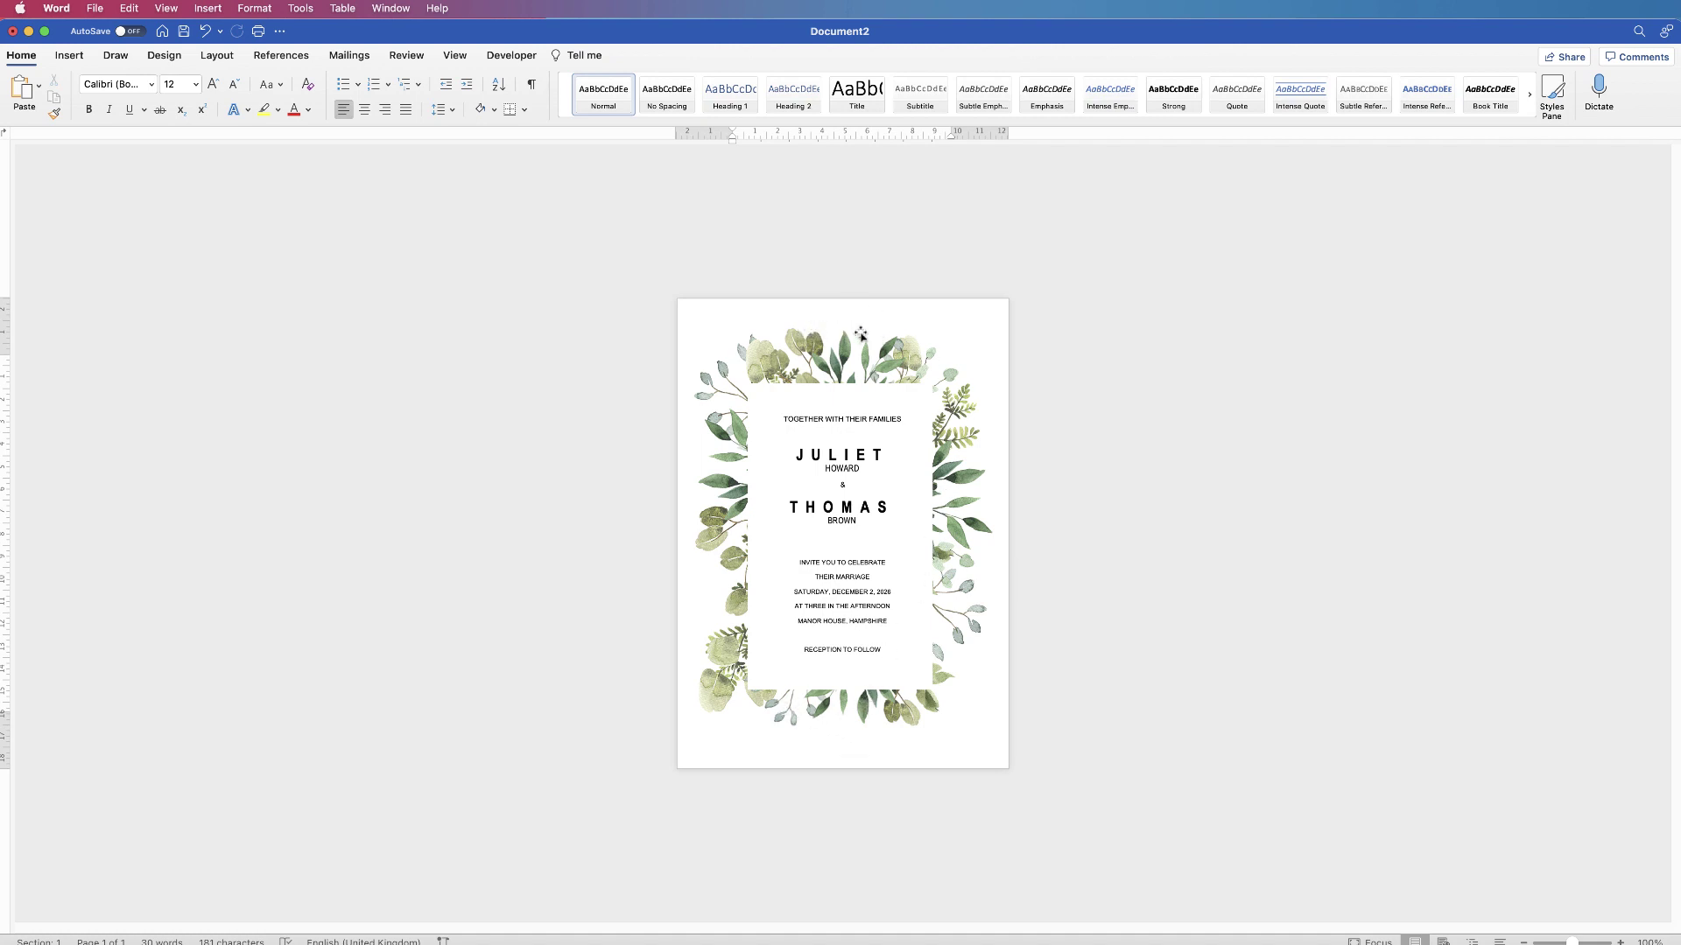
Nudge the lower floral picture and the large floral frame picture slightly down
{"action": "left_click", "coordinate": [862, 710]}
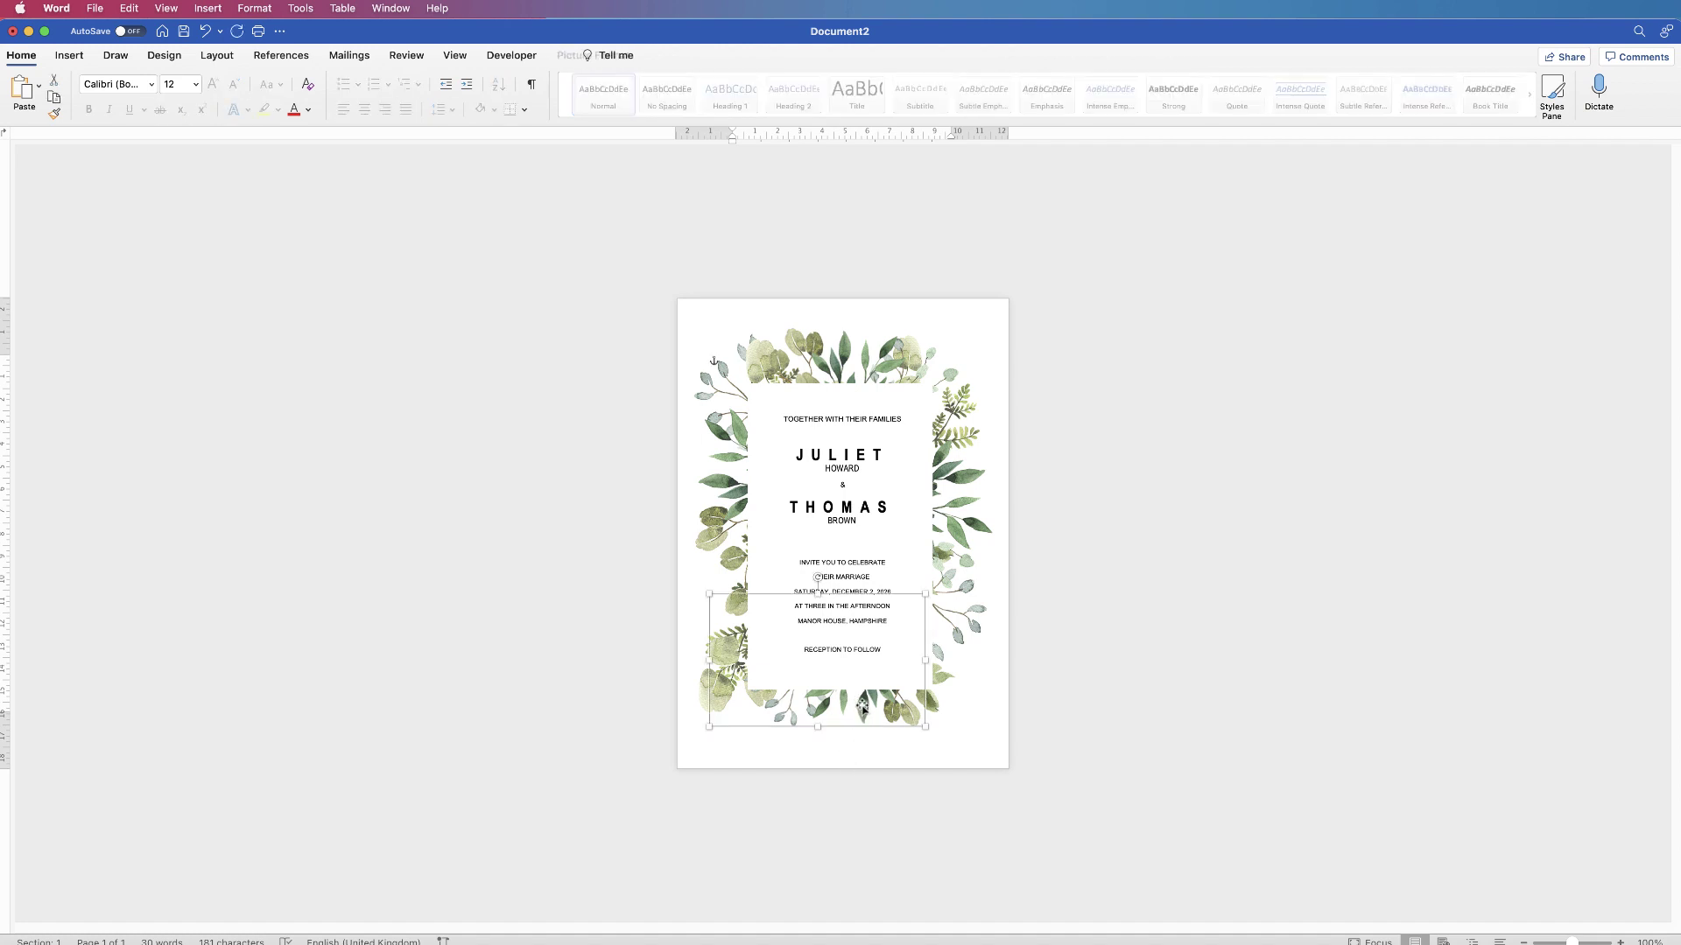
{"action": "left_click_drag", "start_coordinate": [870, 709], "coordinate": [882, 713]}
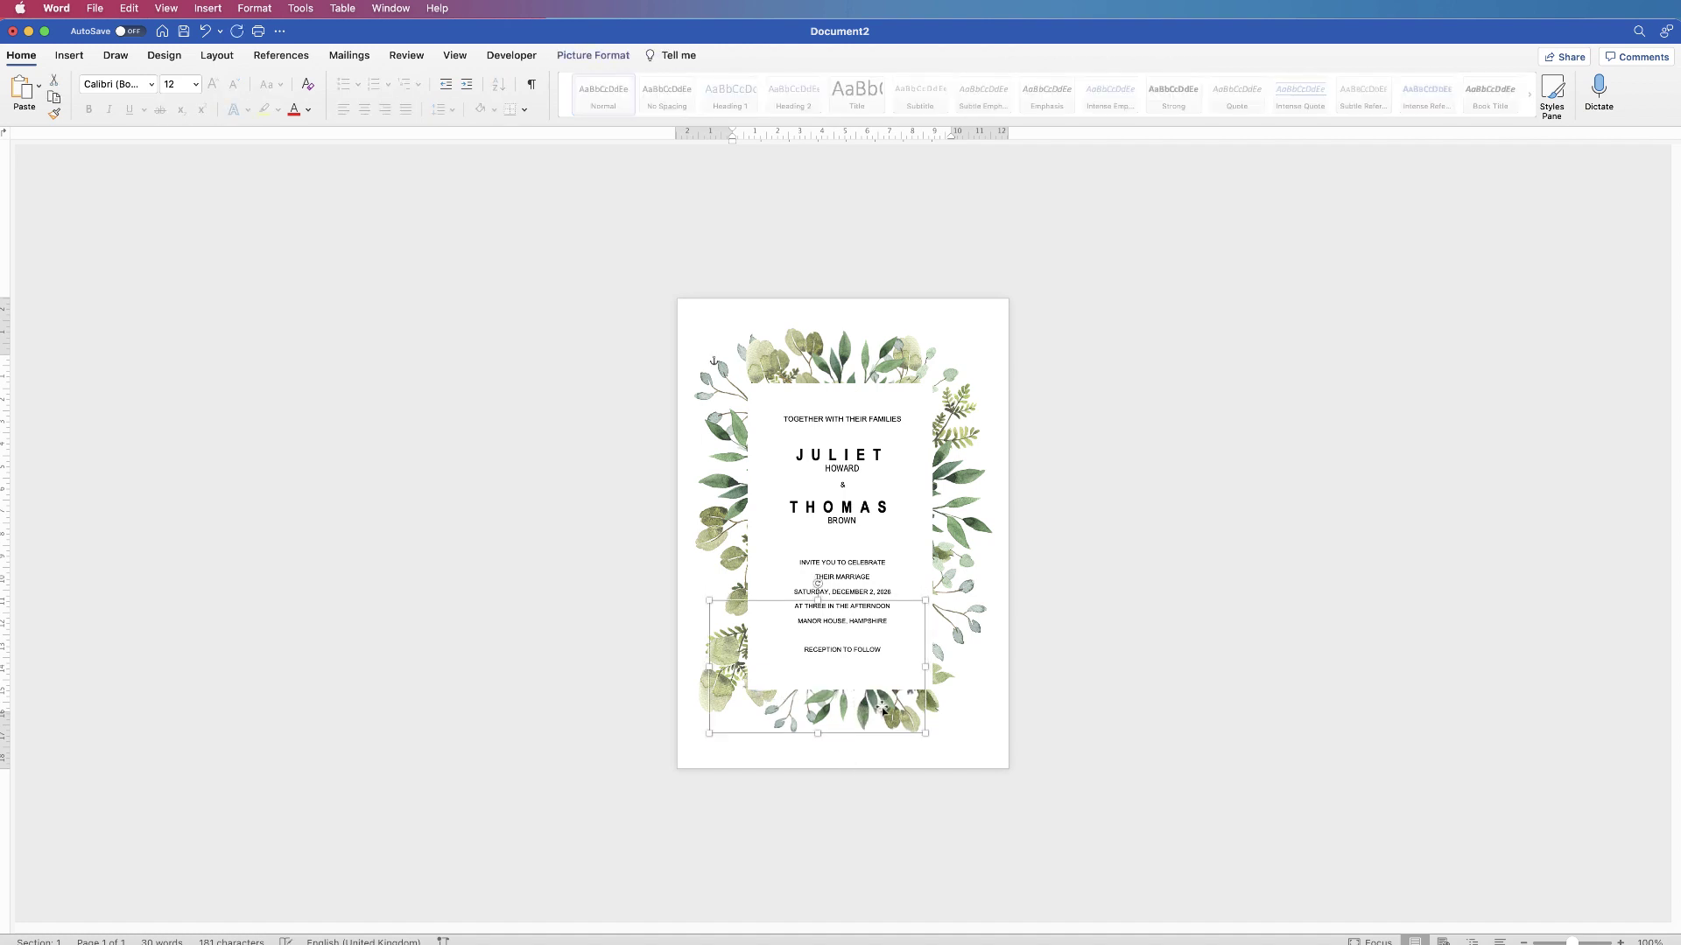
{"action": "left_click", "coordinate": [957, 548]}
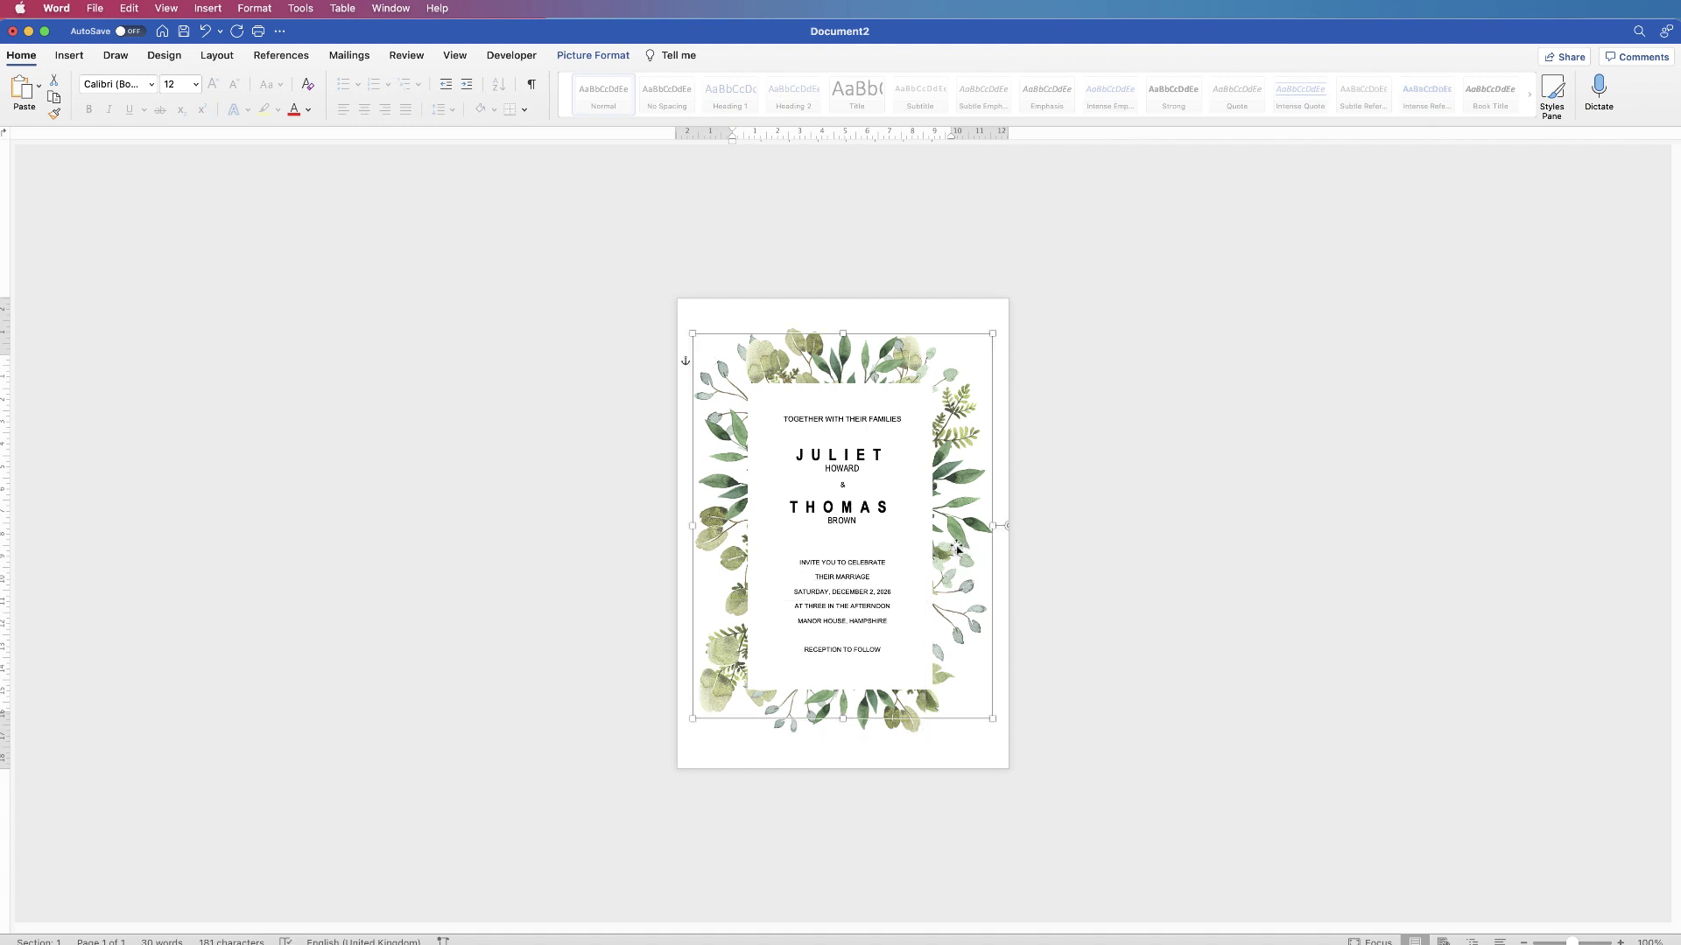
{"action": "key", "text": "Down"}
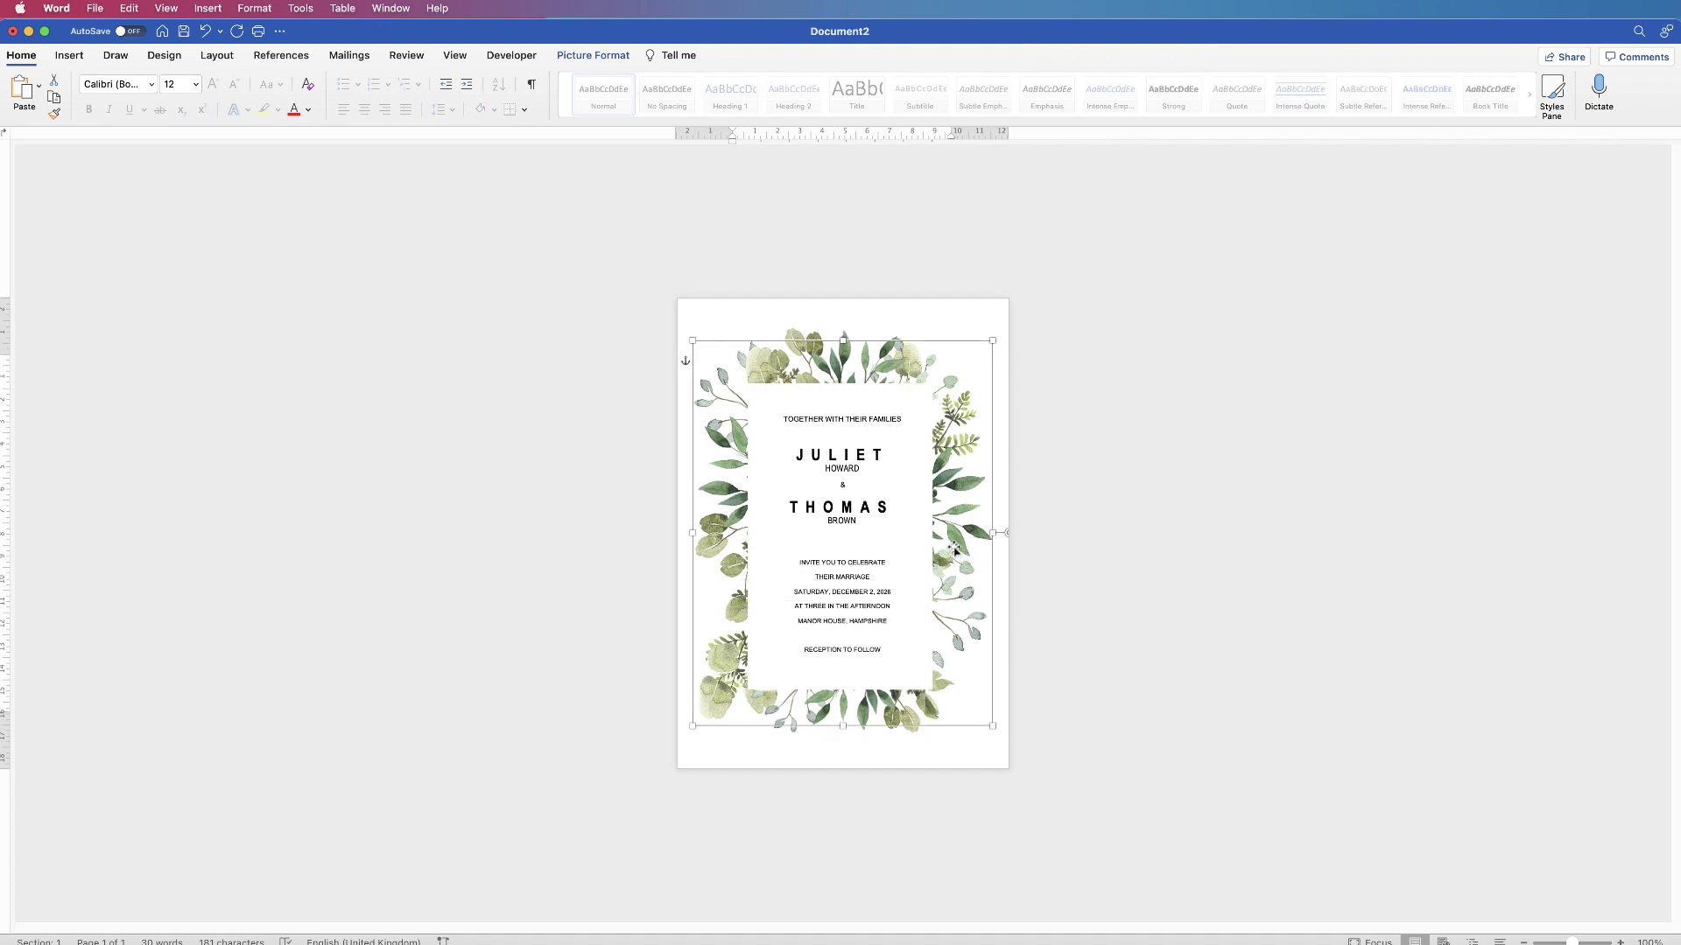
{"action": "left_click", "coordinate": [863, 712]}
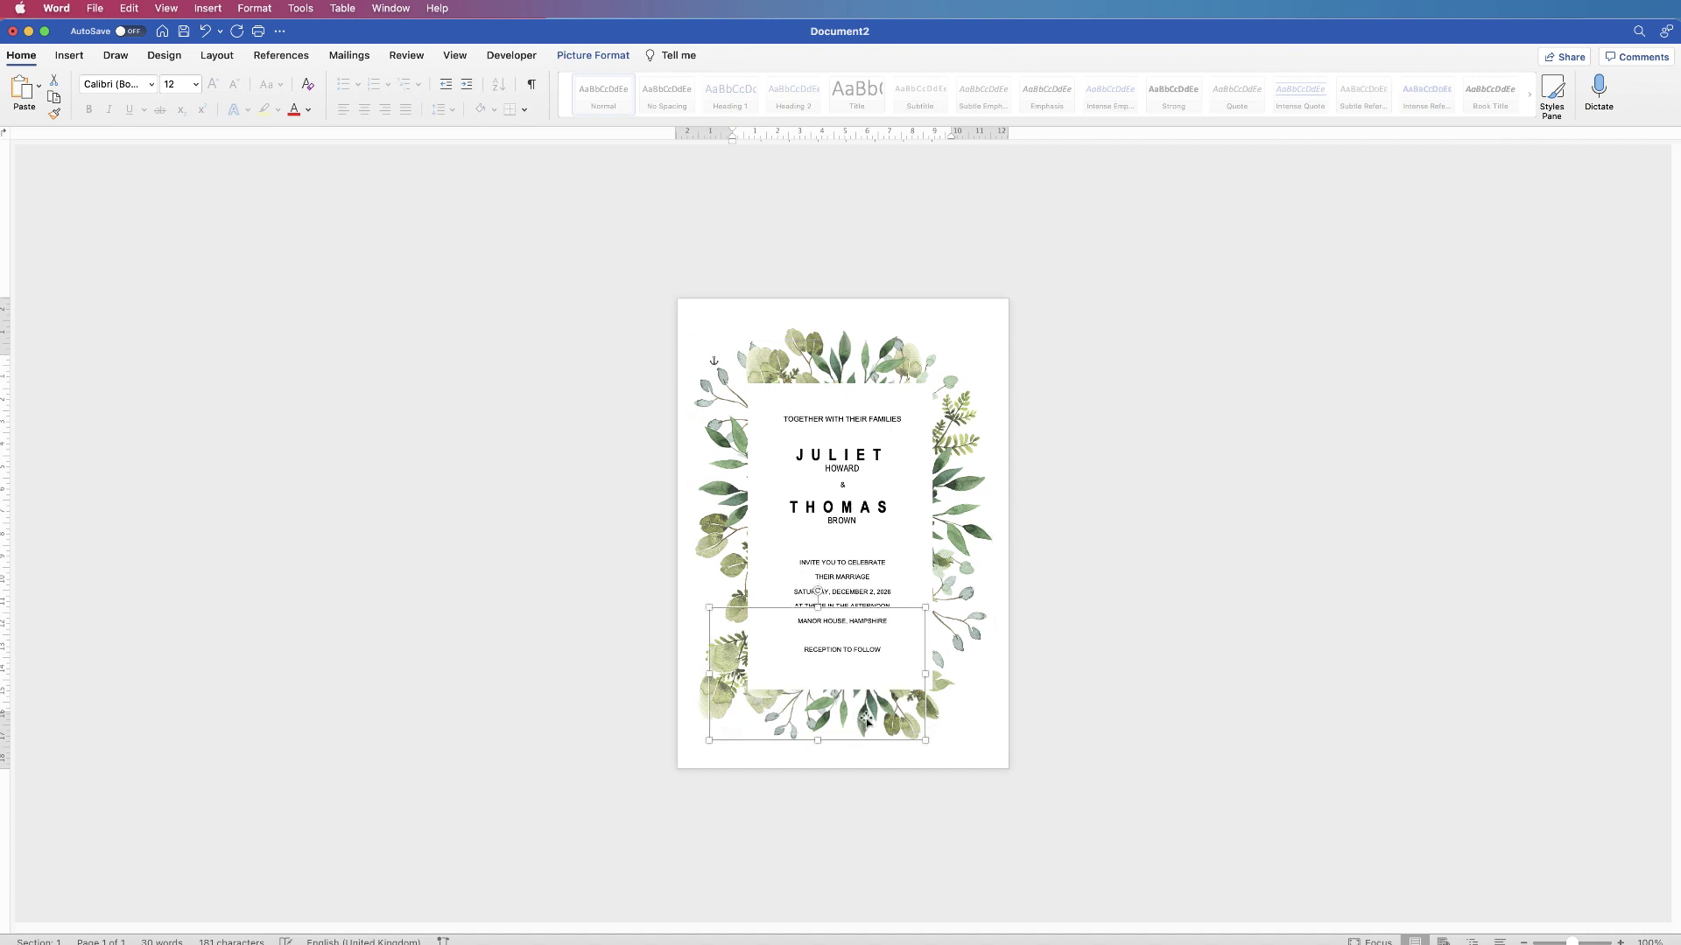
{"action": "left_click", "coordinate": [1088, 709]}
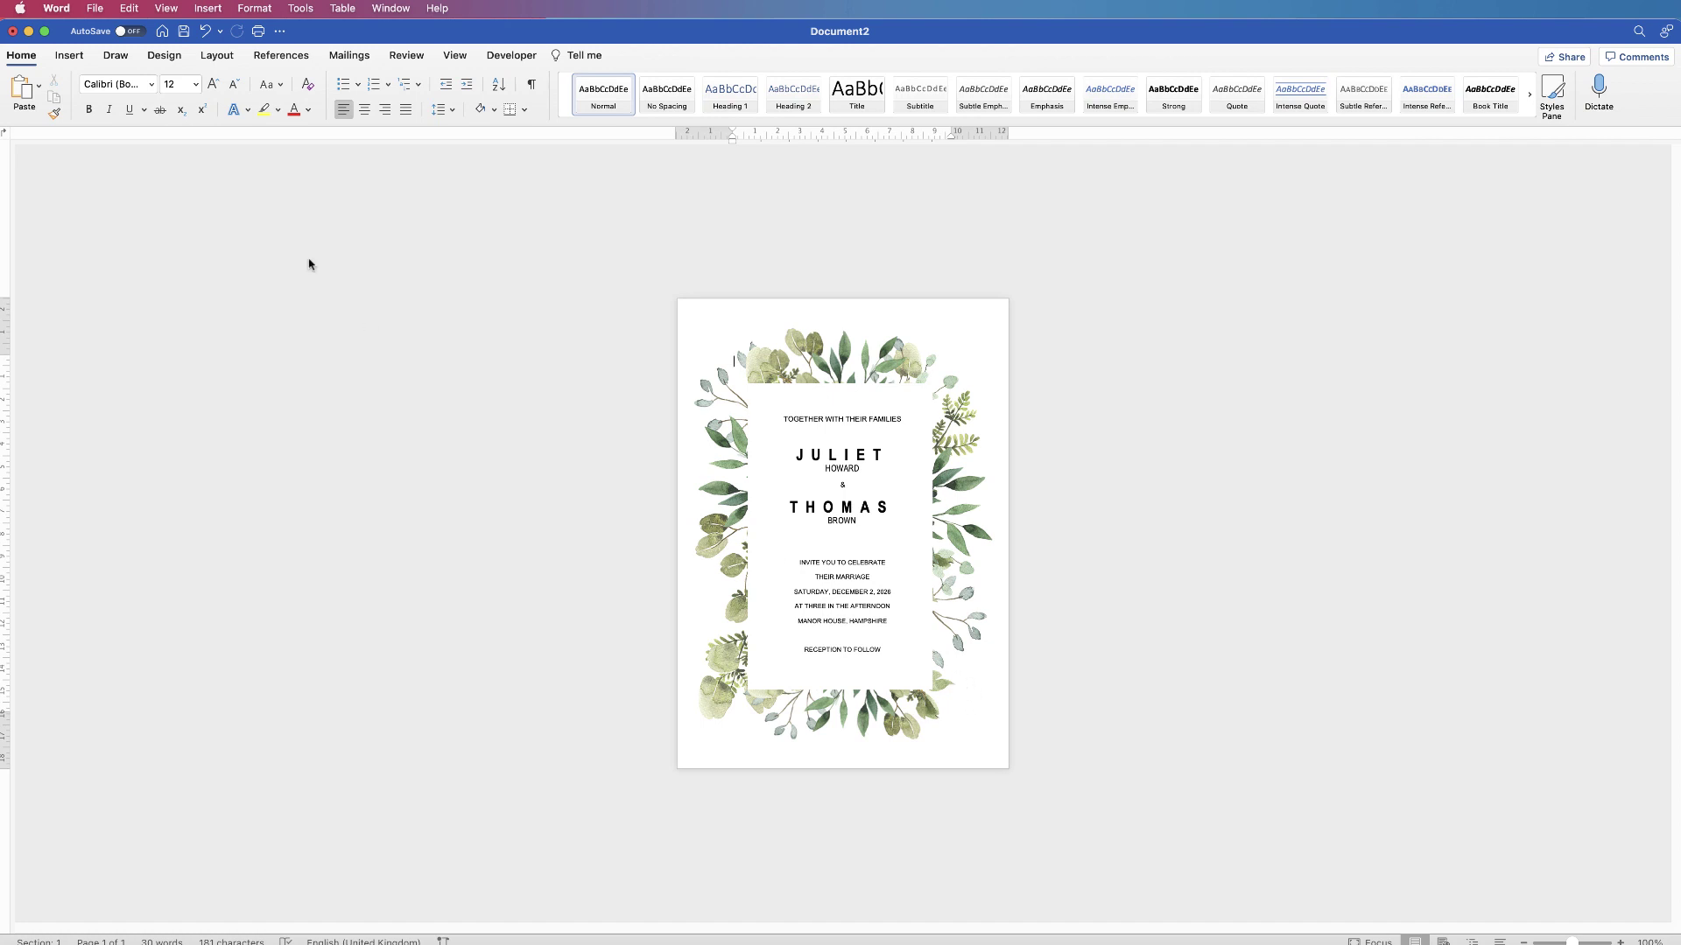
Export the invitation to the Desktop as Doc2.pdf with Best for printing quality
{"action": "left_click", "coordinate": [95, 8]}
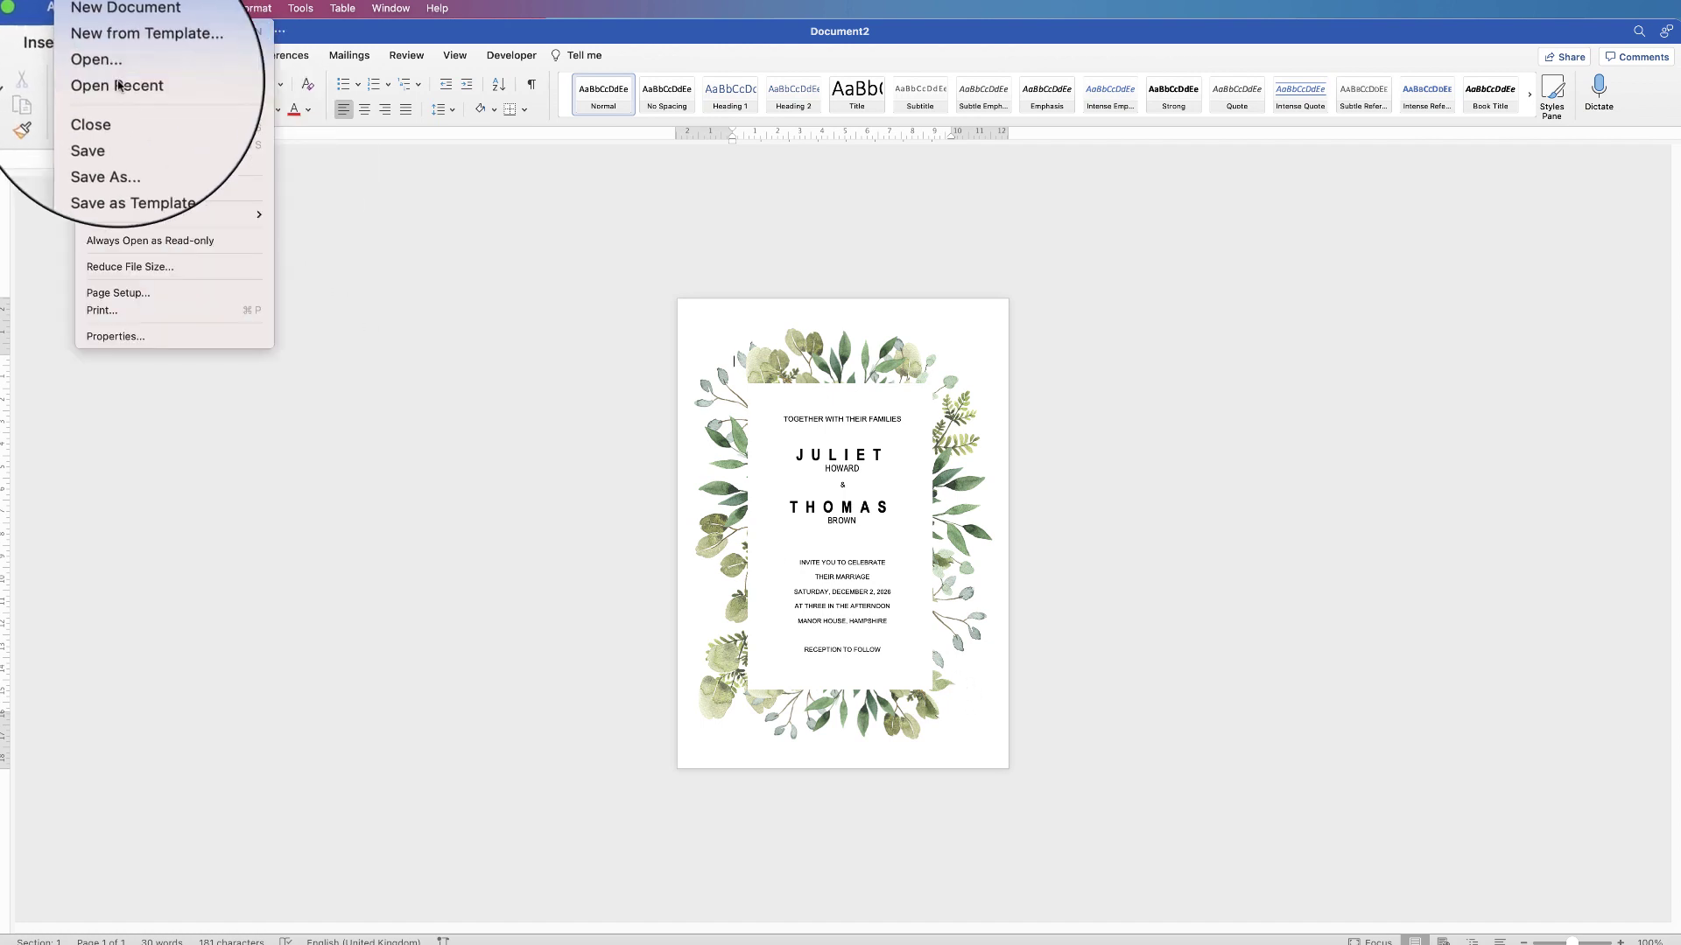
{"action": "left_click", "coordinate": [126, 145]}
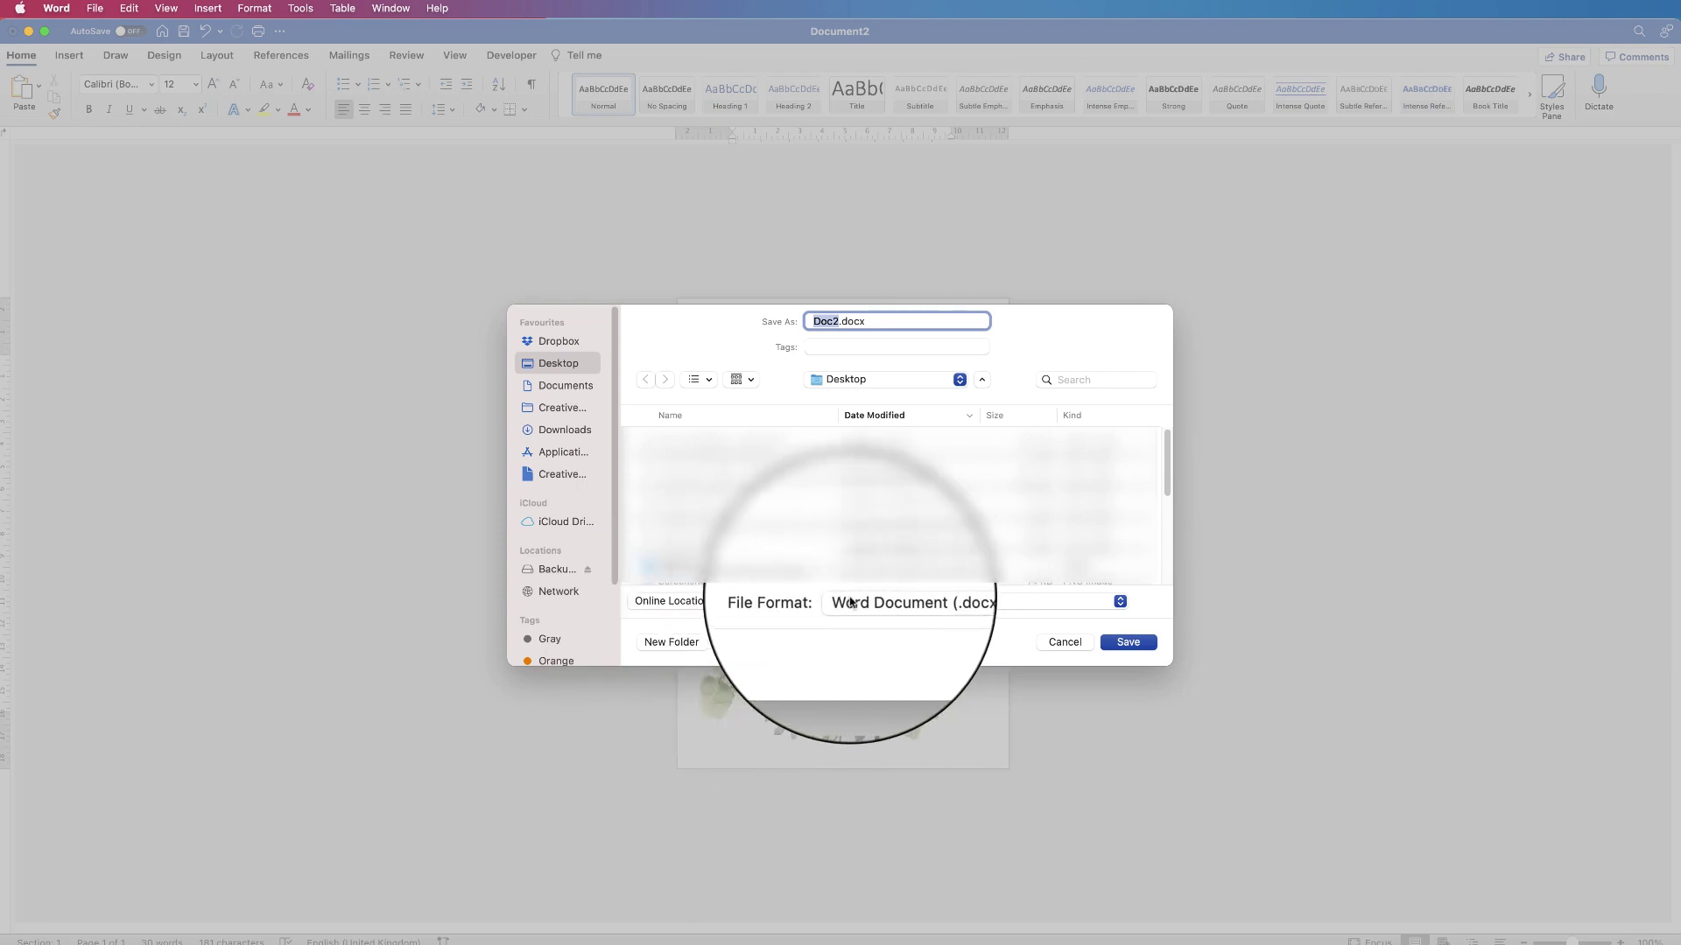
{"action": "left_click", "coordinate": [1010, 602]}
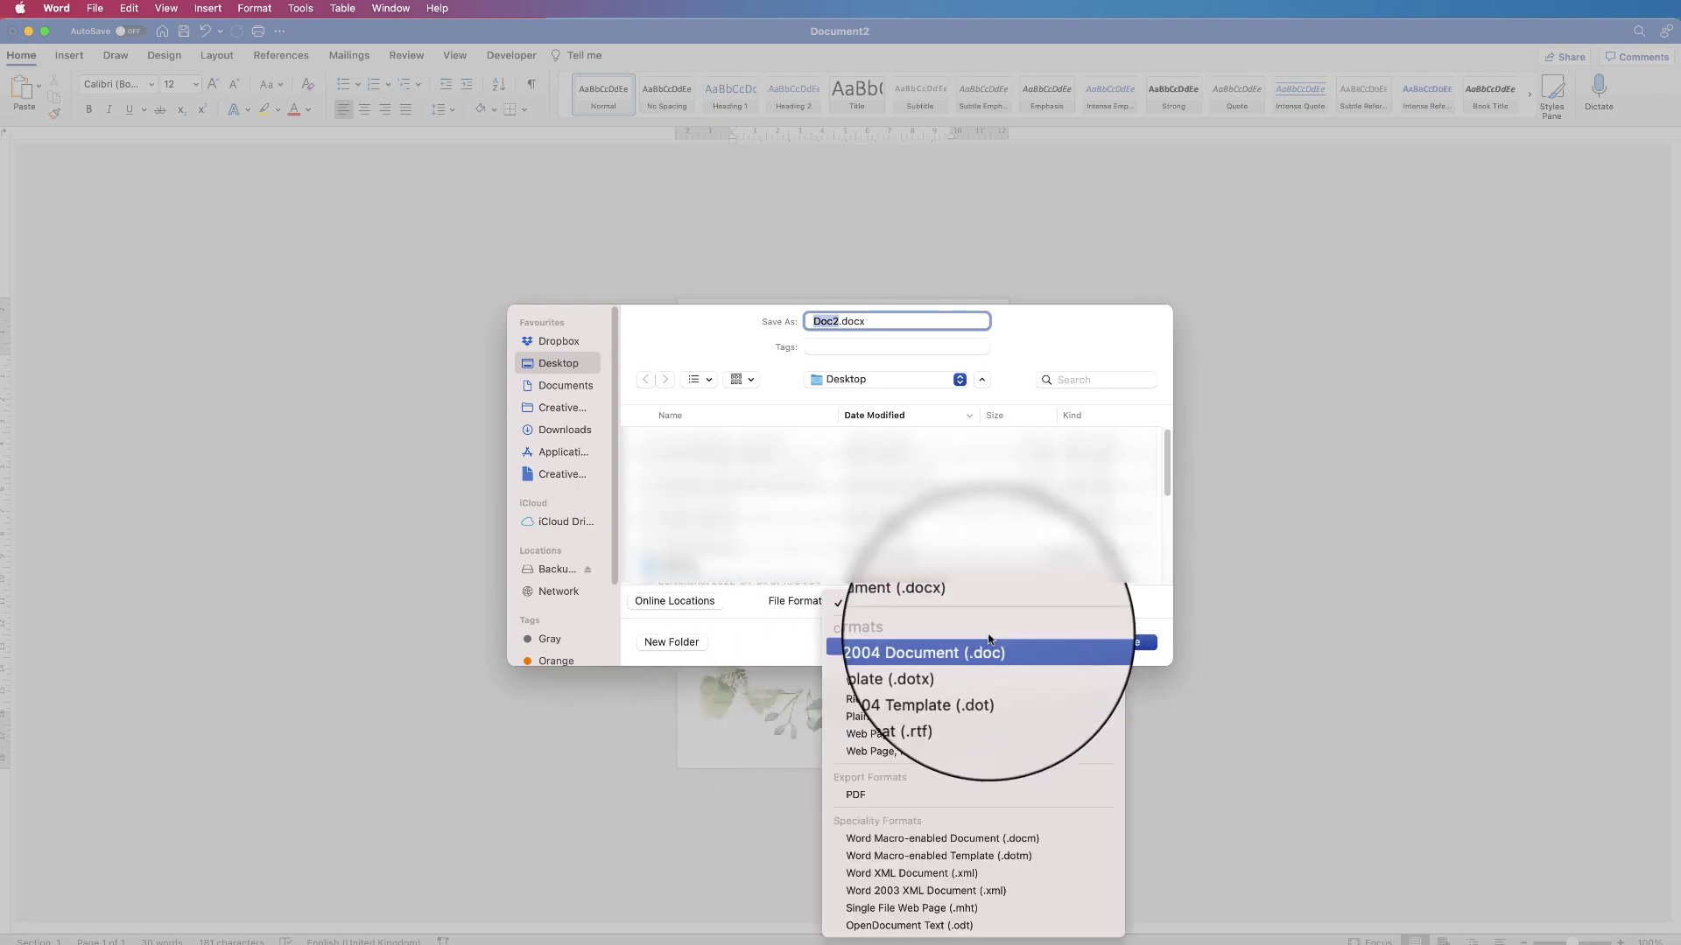
{"action": "left_click", "coordinate": [861, 795]}
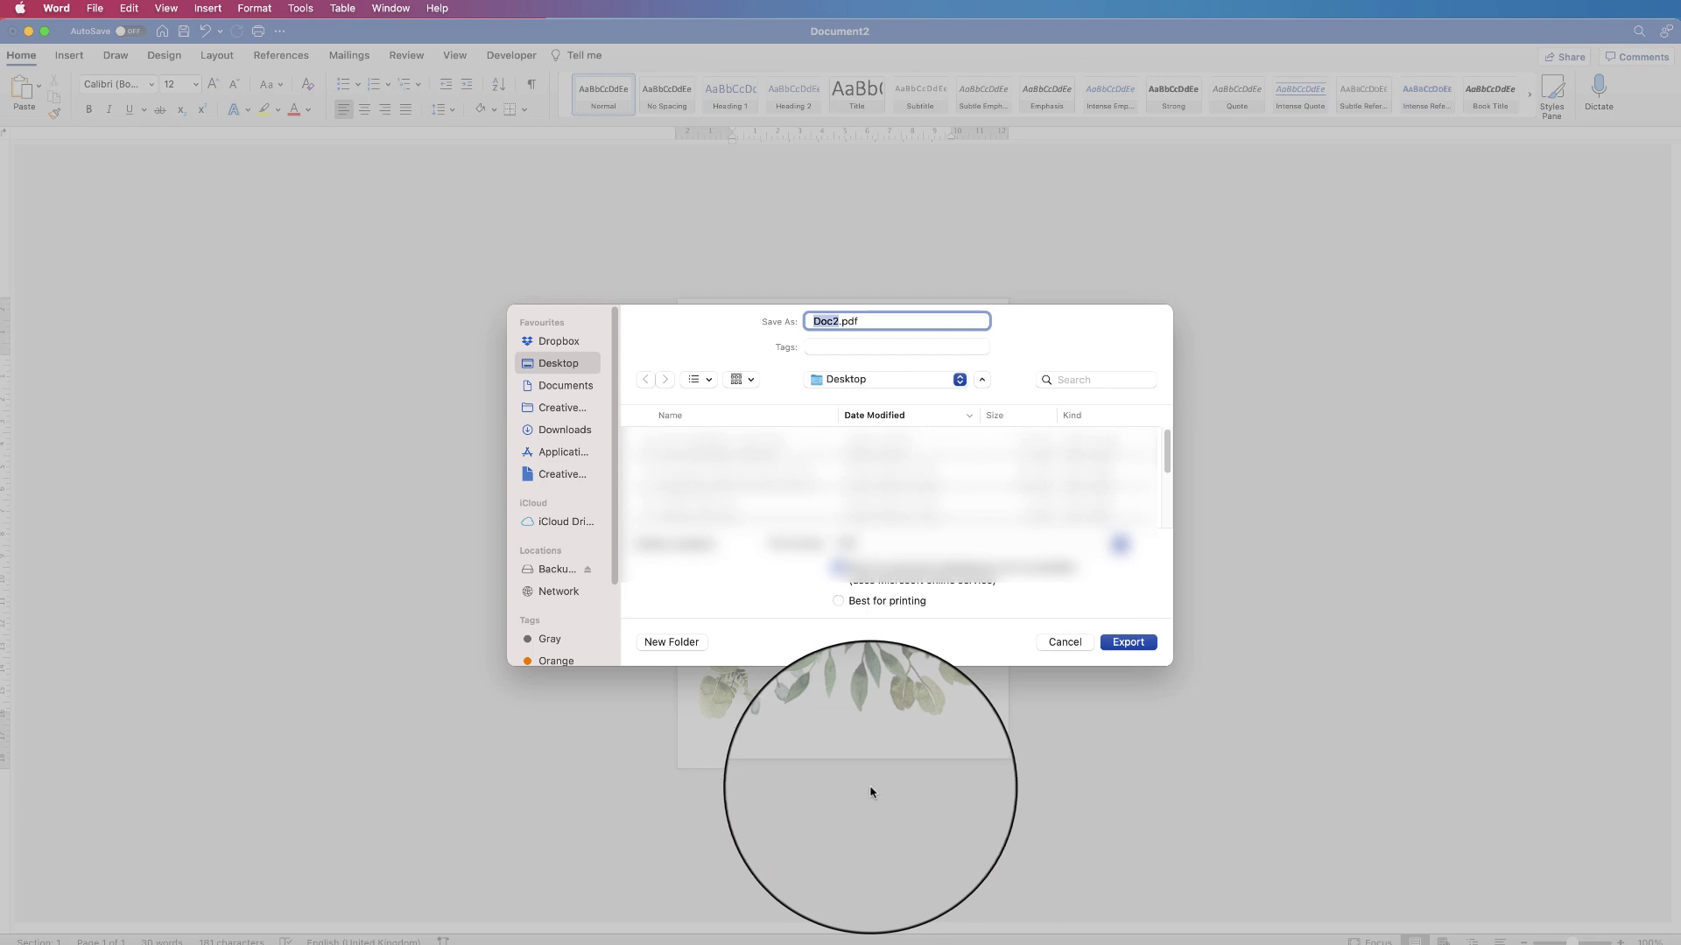
{"action": "left_click", "coordinate": [837, 602]}
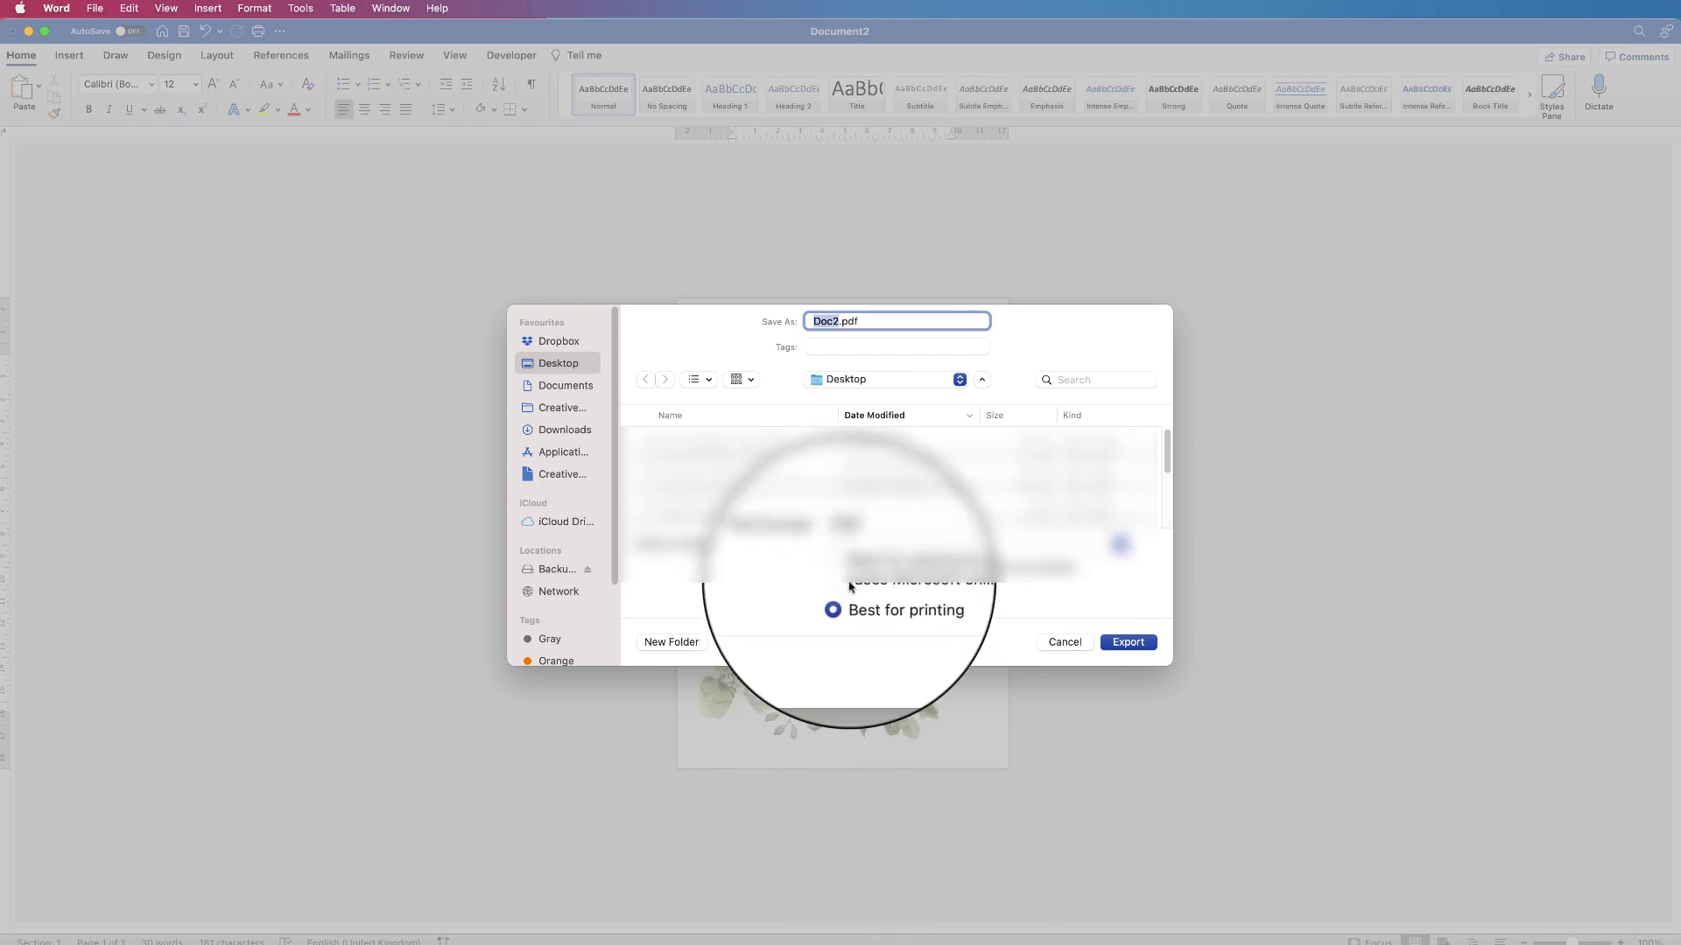
{"action": "left_click", "coordinate": [1110, 652]}
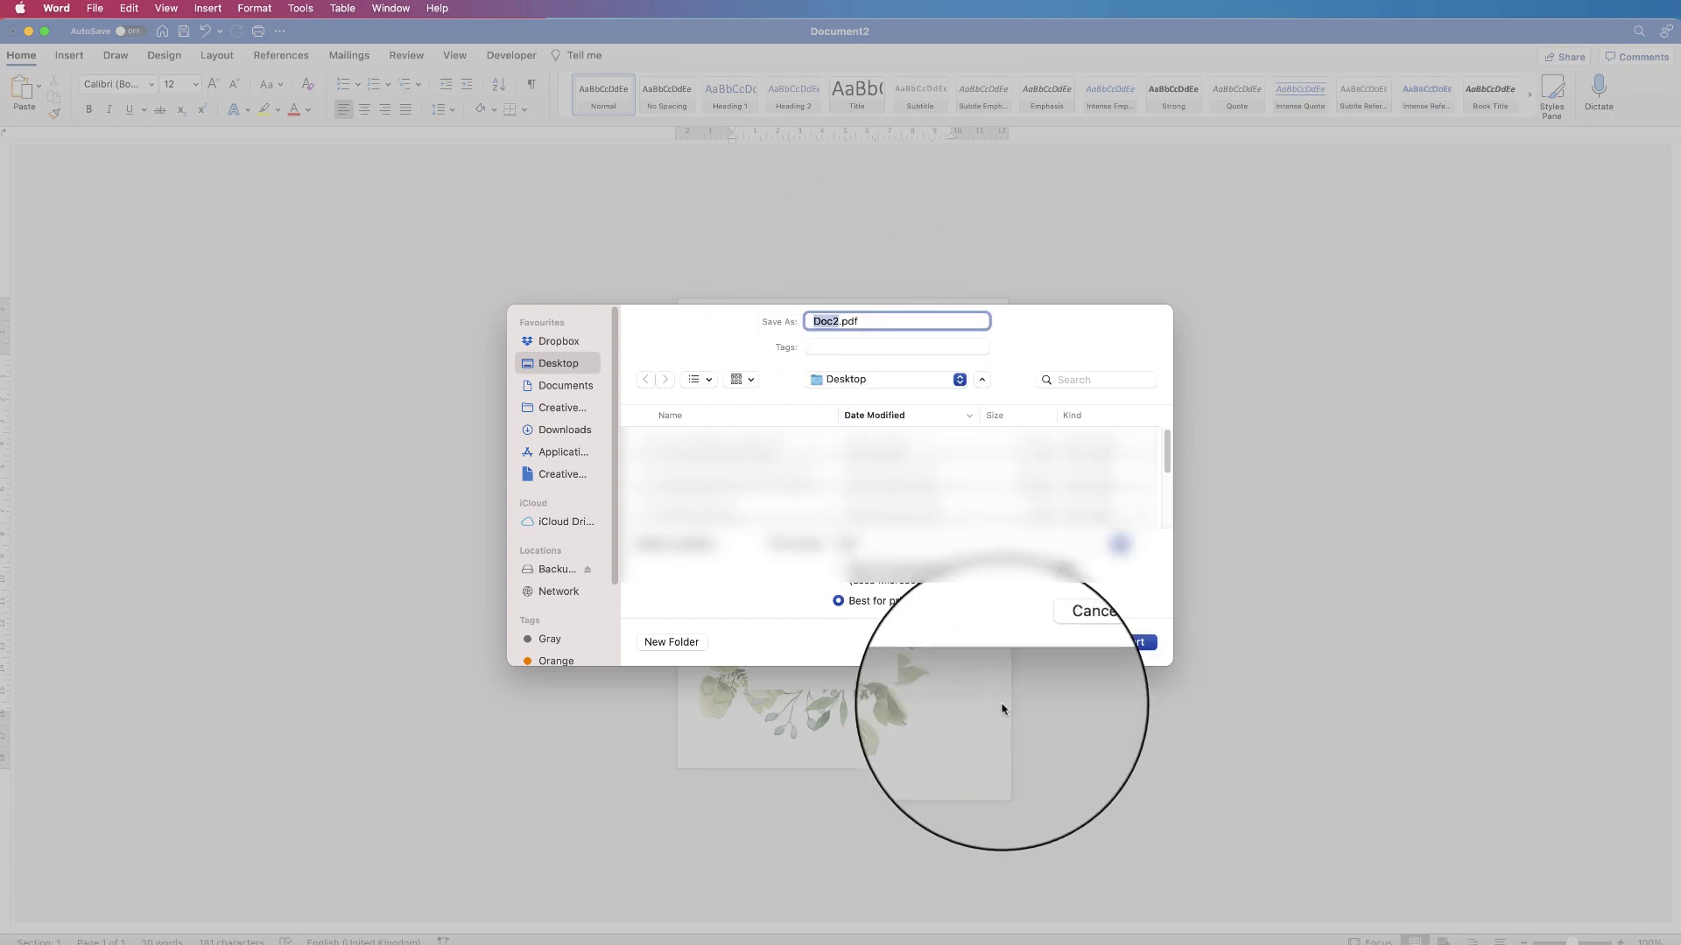
{"action": "left_click", "coordinate": [1057, 643]}
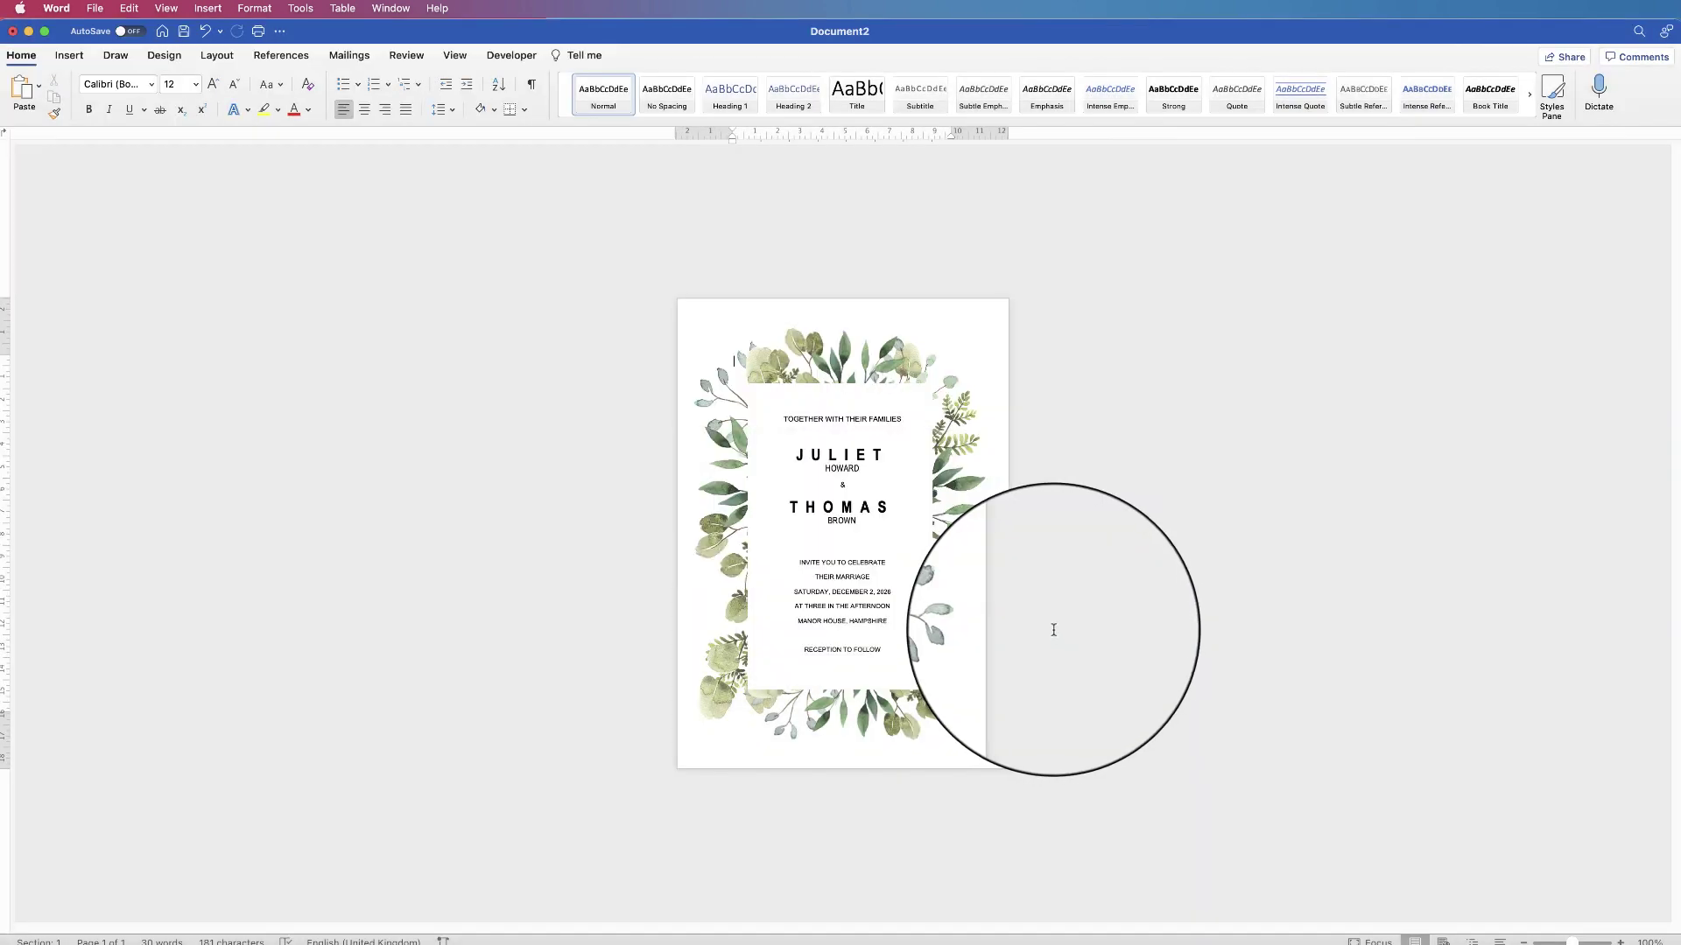